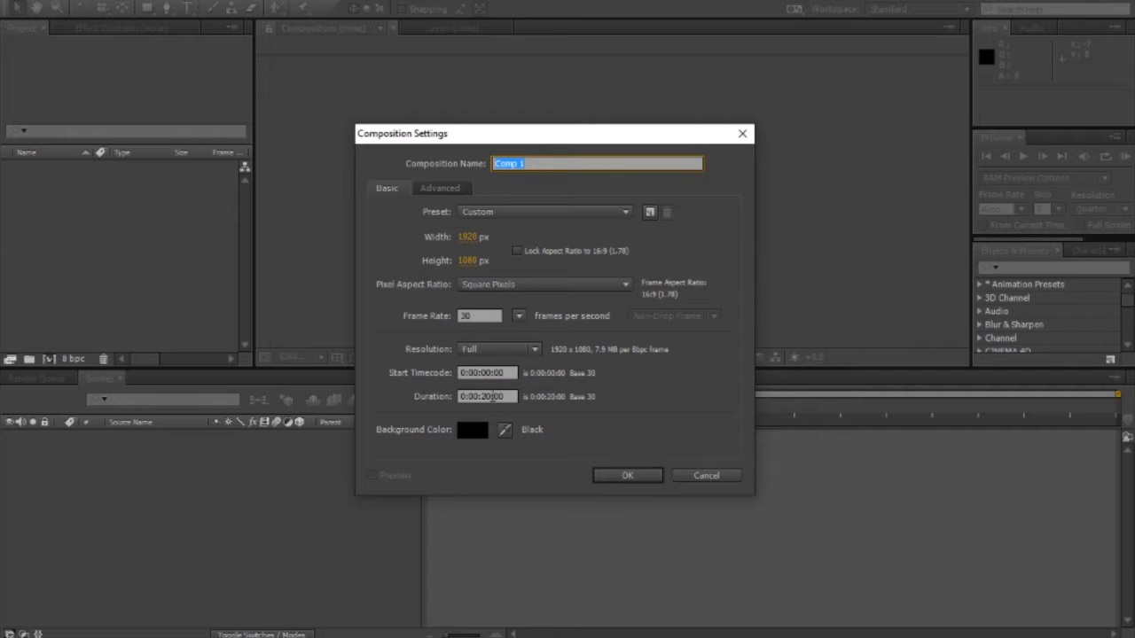
Step: Create a 1920 x 1080 composition at 30 fps named Comp 1 with a duration of 10 seconds
drag(481, 397, 487, 397)
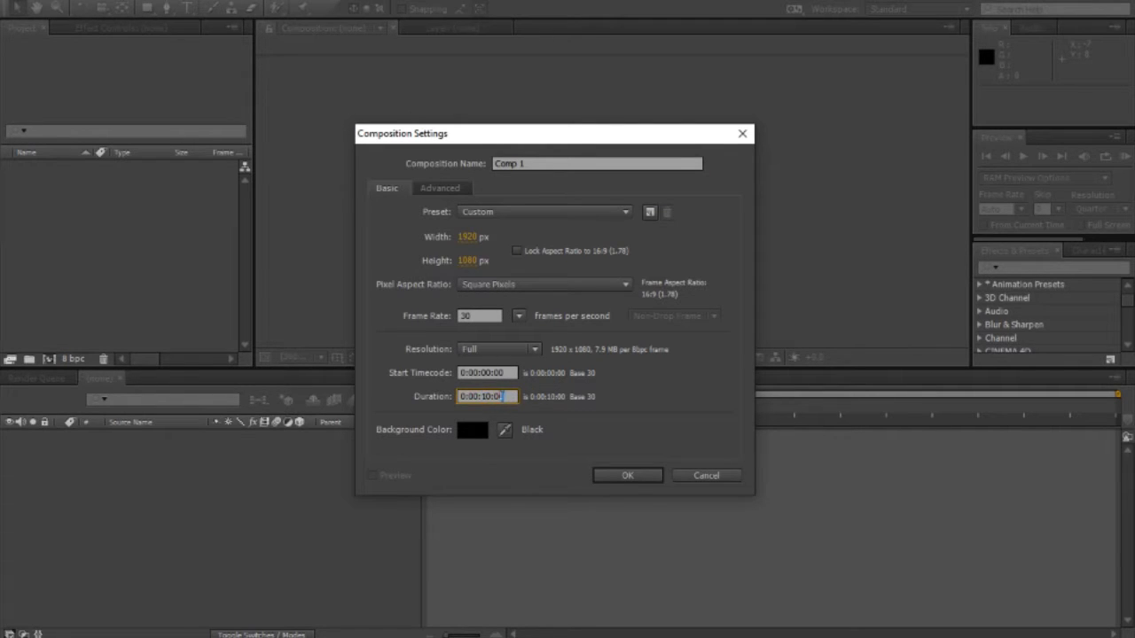
click(638, 480)
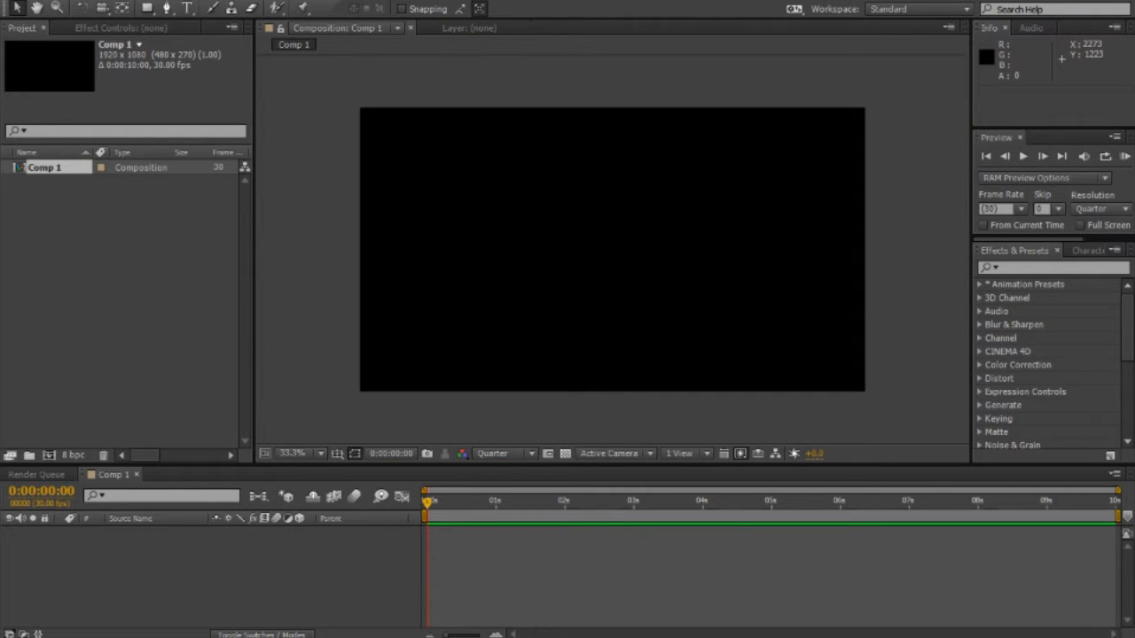
Step: Import the five JPEG images, including 38403.jpg, into the project
mouse_move(1134, 65)
mouse_down()
mouse_move(618, 66)
mouse_move(514, 109)
mouse_move(540, 133)
mouse_move(1134, 75)
mouse_up()
drag(1134, 319, 103, 241)
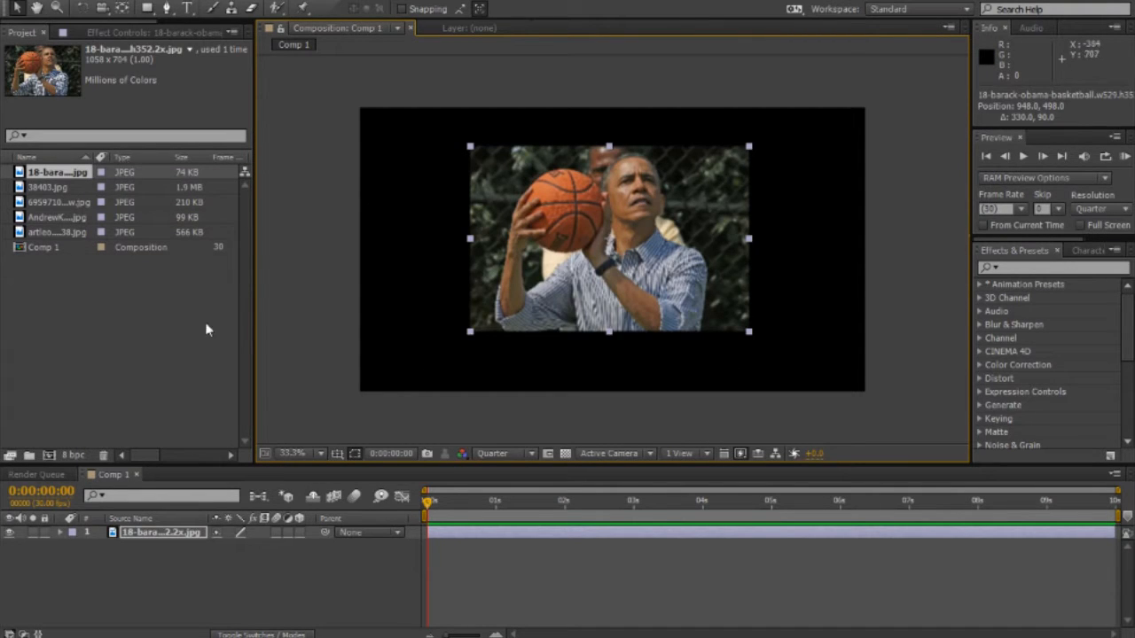
Step: Preview the imported images one at a time in Comp 1, removing each from the composition before adding another
drag(51, 187, 659, 230)
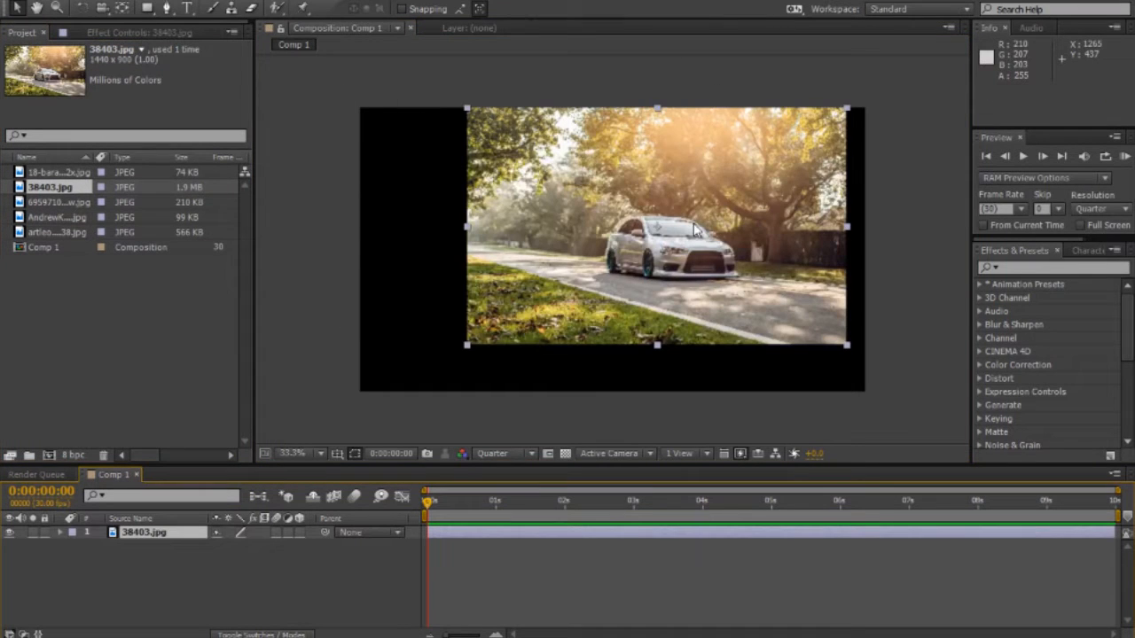
drag(847, 345, 1008, 480)
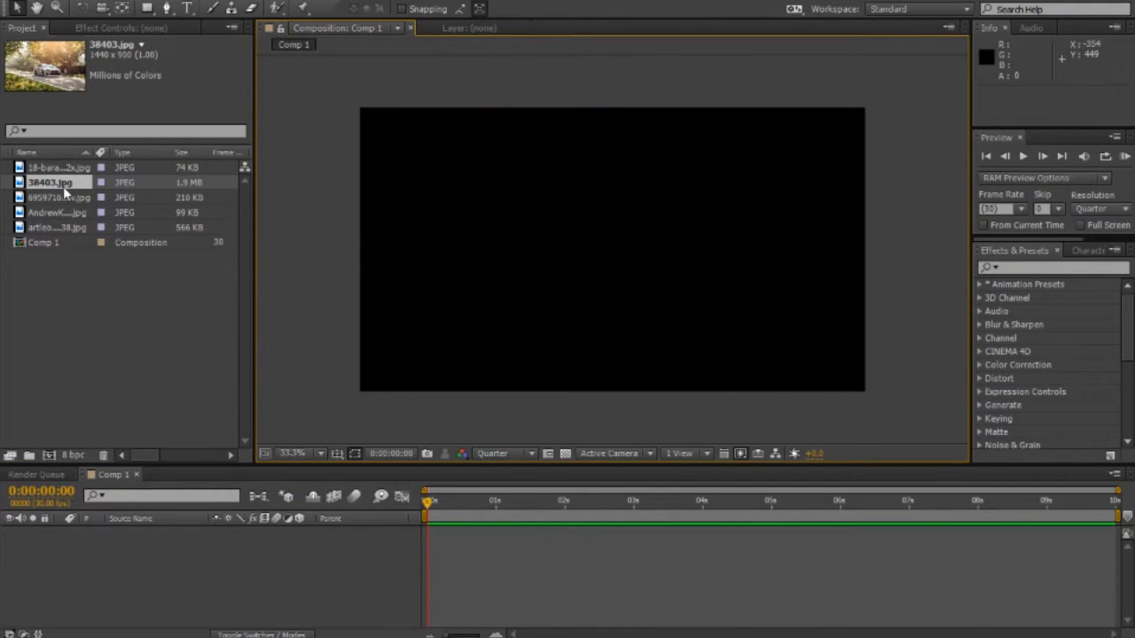
drag(53, 200, 519, 229)
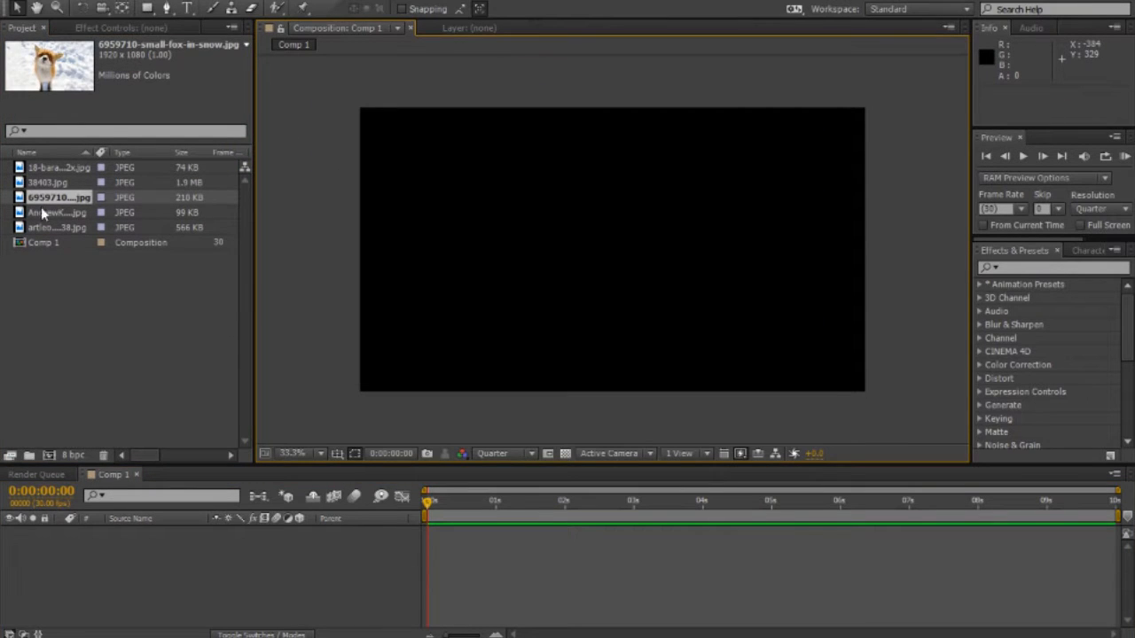
click(55, 214)
drag(55, 214, 634, 244)
drag(789, 151, 907, 96)
drag(792, 196, 741, 223)
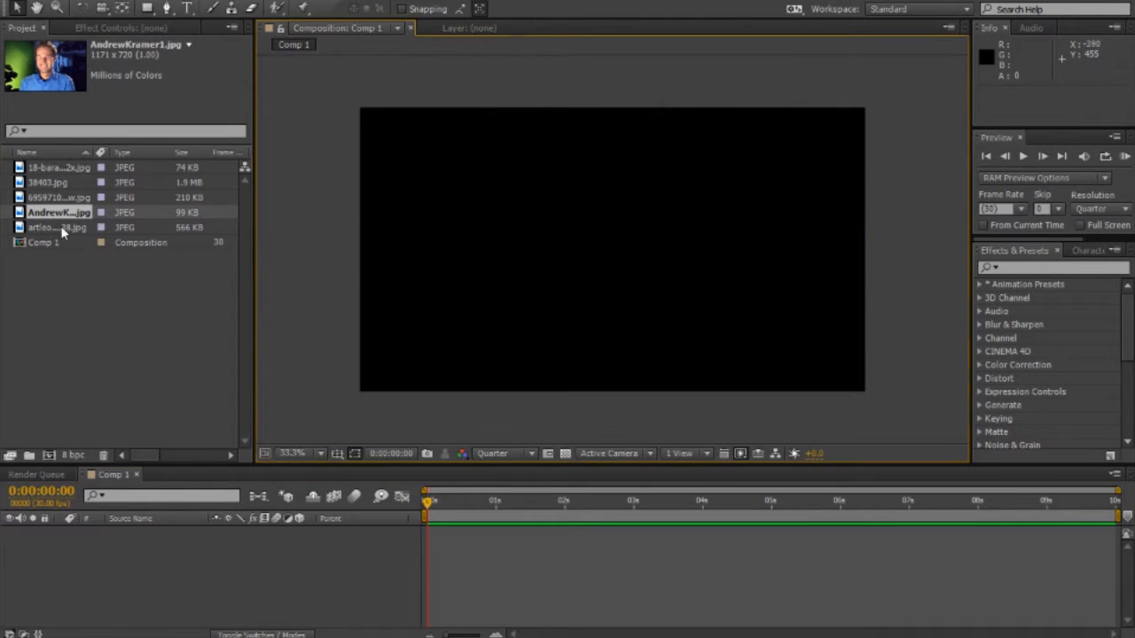
drag(56, 231, 577, 231)
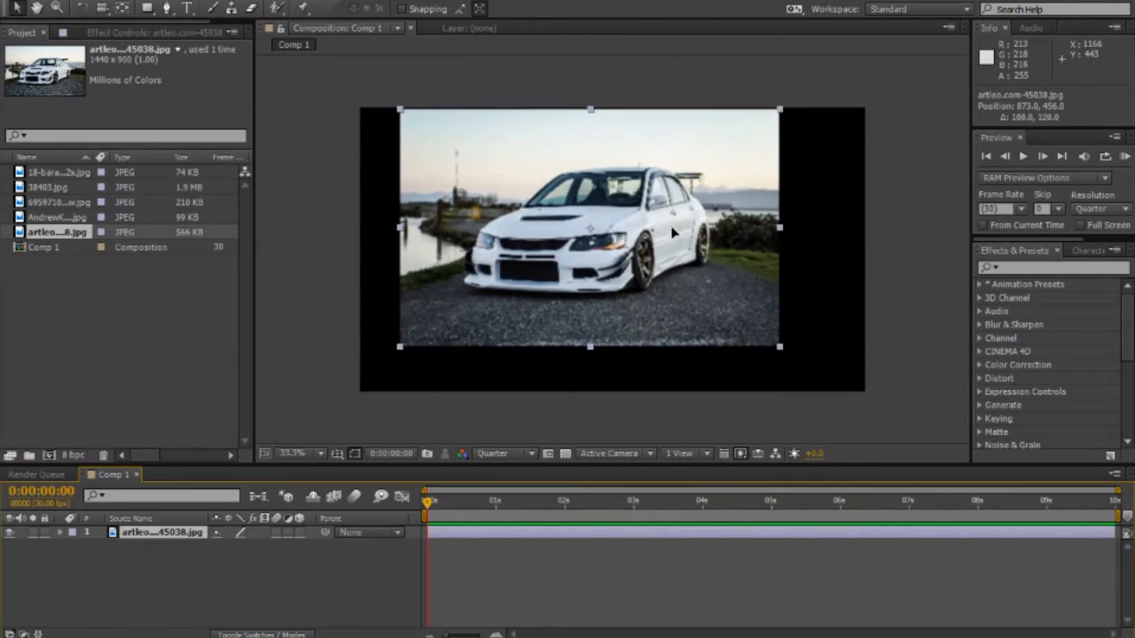
drag(674, 233, 686, 254)
drag(794, 139, 810, 119)
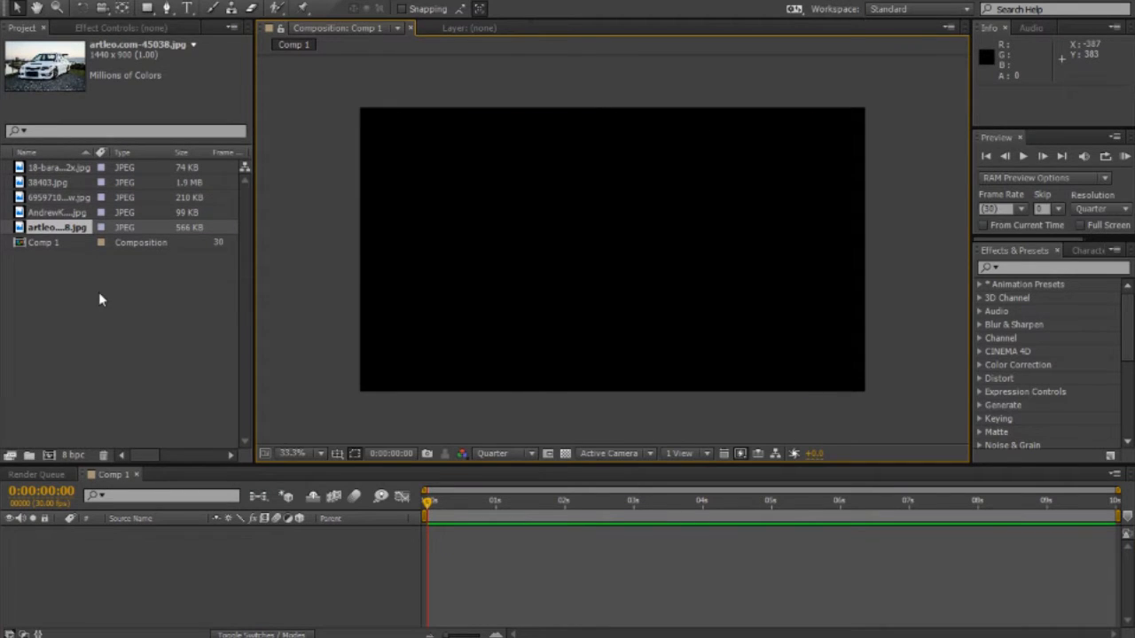
Step: Place the car photo 38403.jpg in Comp 1 as a layer
click(98, 300)
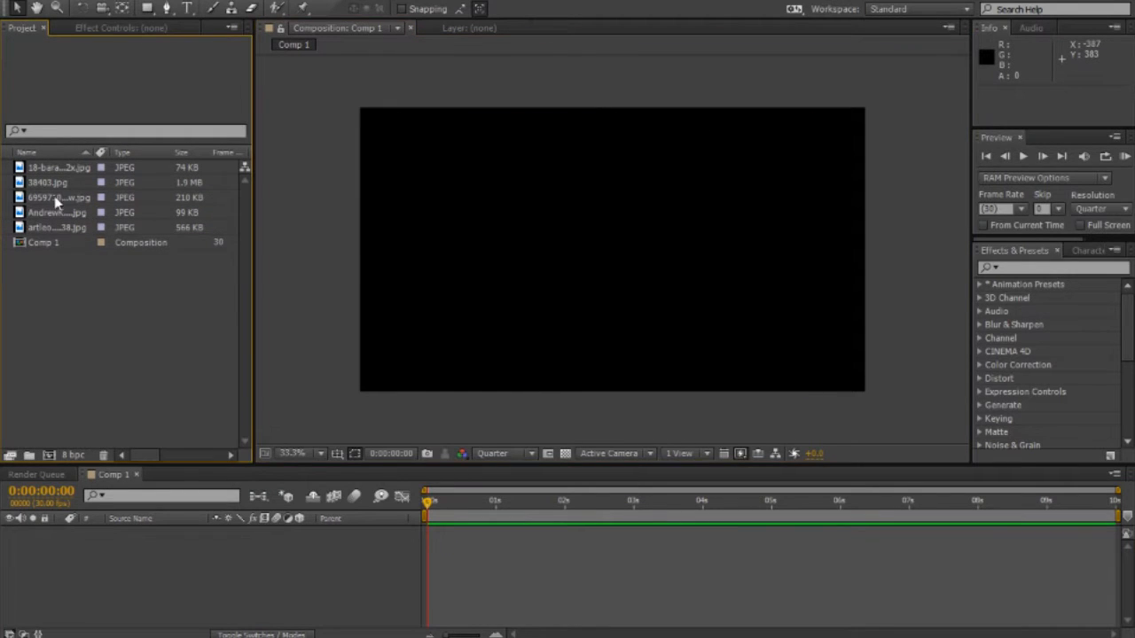
click(44, 174)
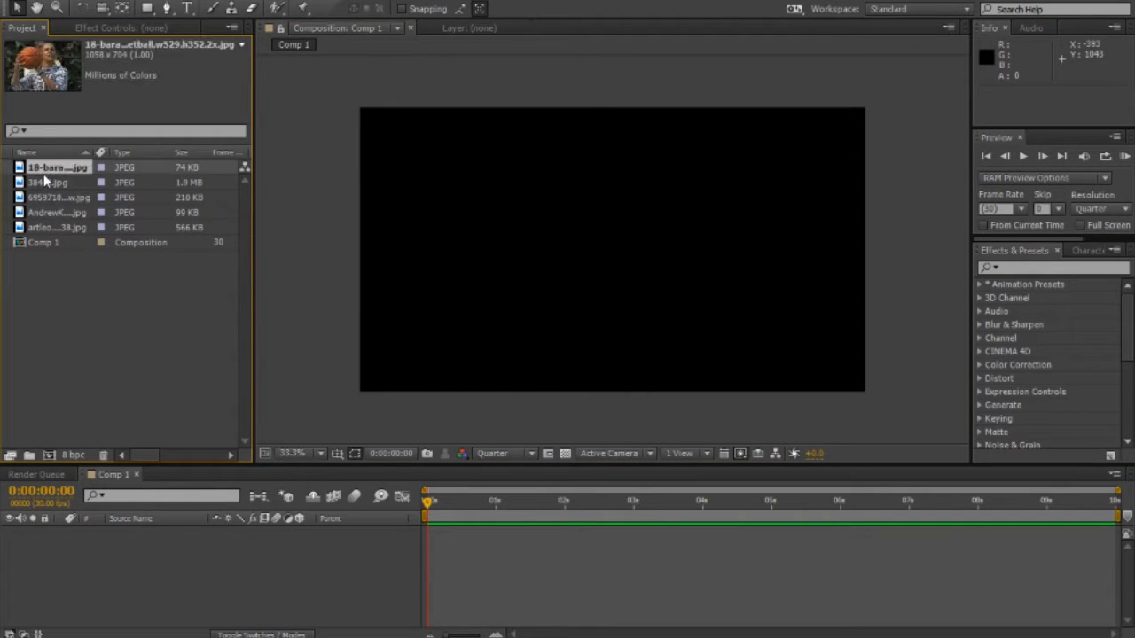
click(48, 183)
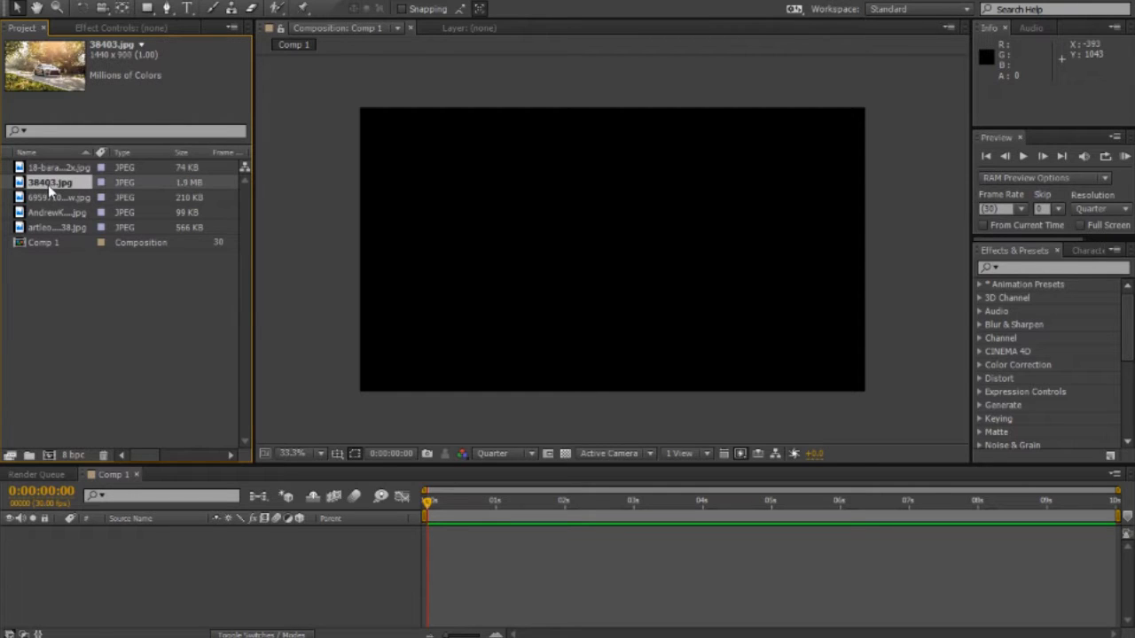
drag(46, 186, 391, 257)
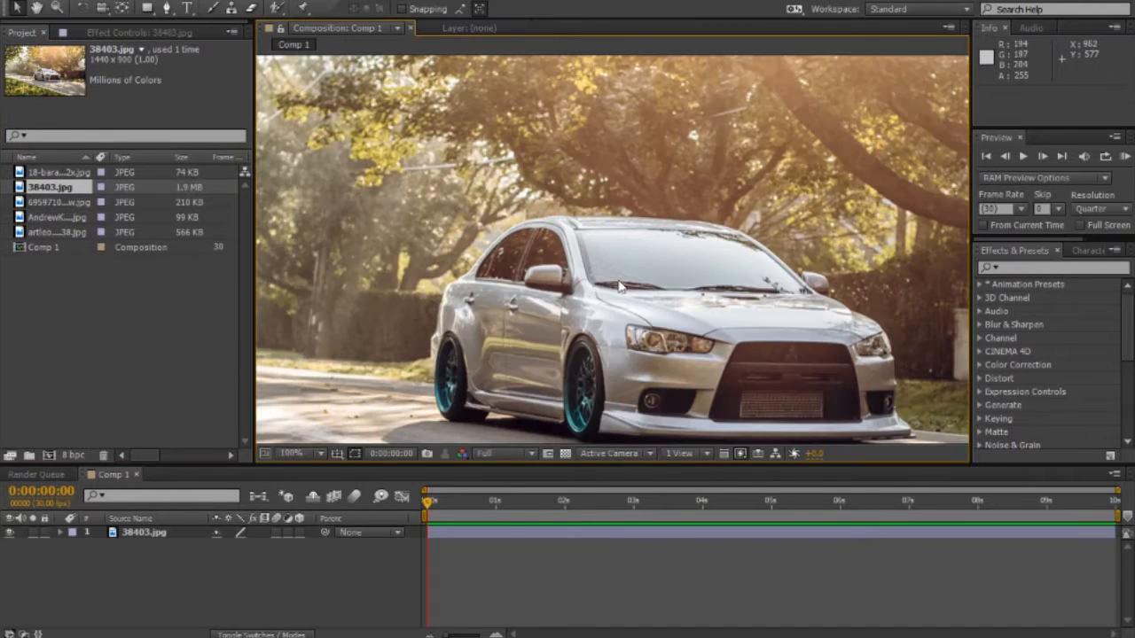
Step: Start a Pen tool mask on the car layer at the outer tip of the front lip and run it up the bumper's edge
key(space)
drag(628, 279, 567, 198)
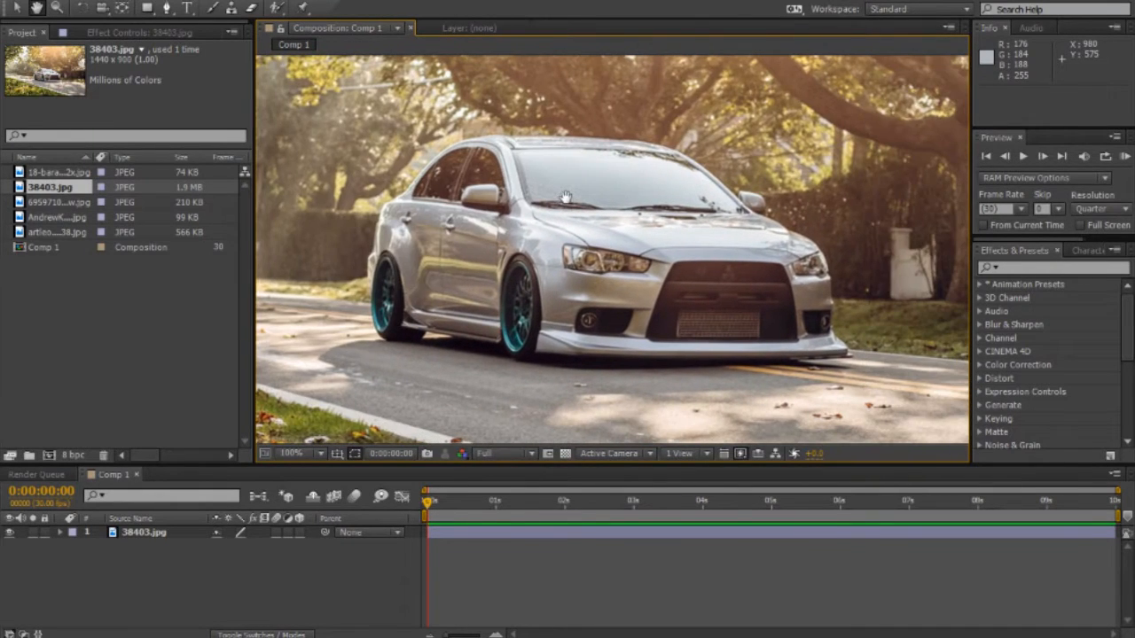
scroll(570, 204, down, 2)
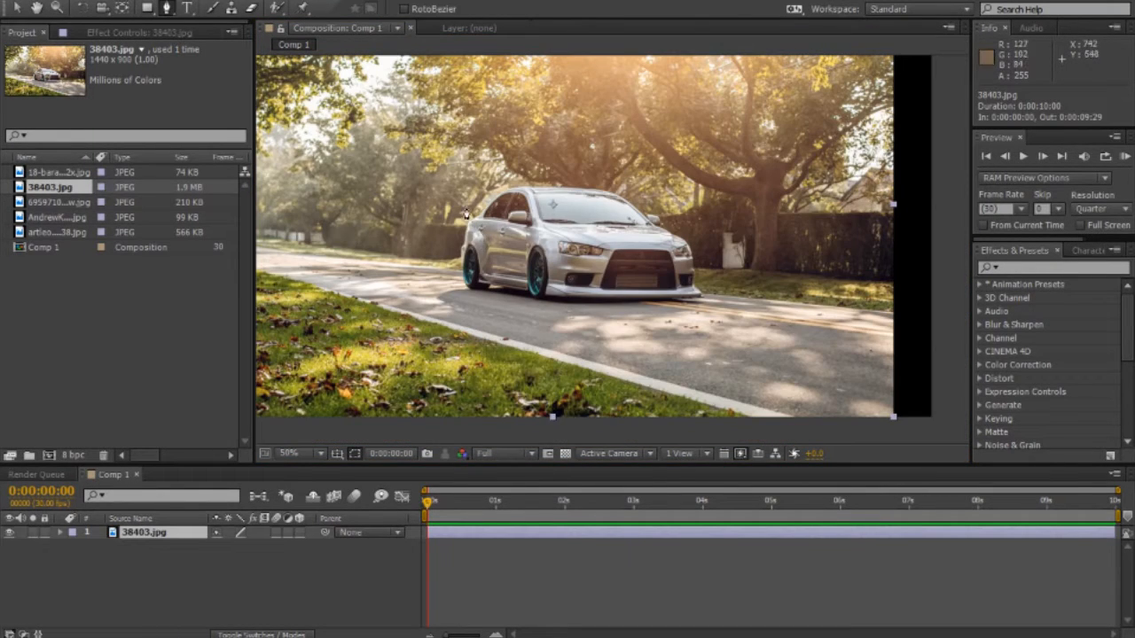
click(170, 9)
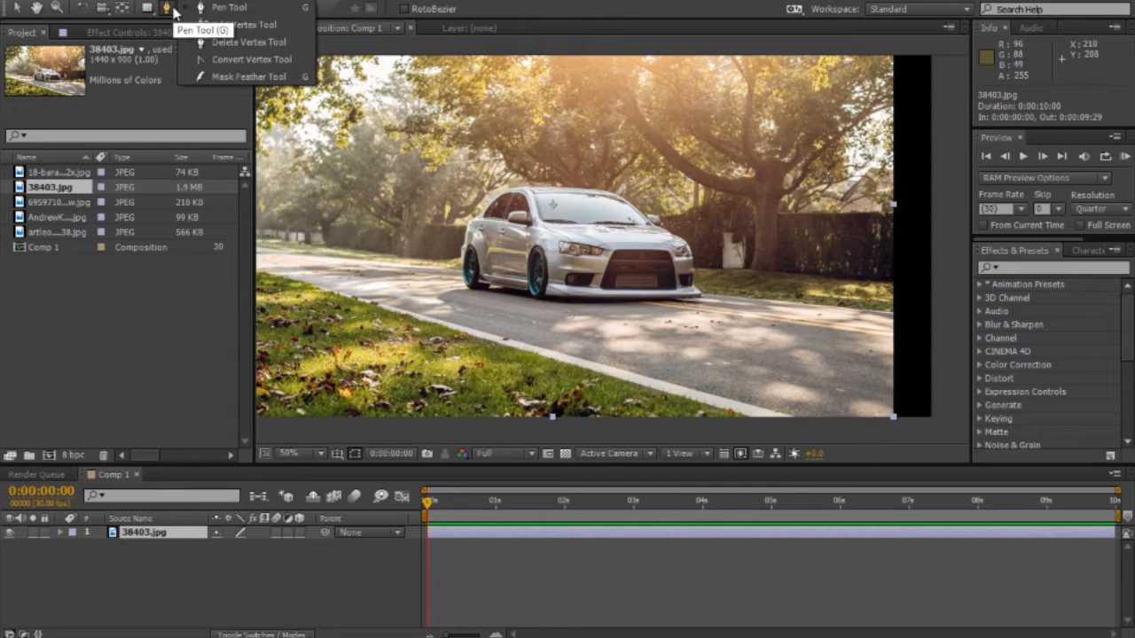
click(174, 10)
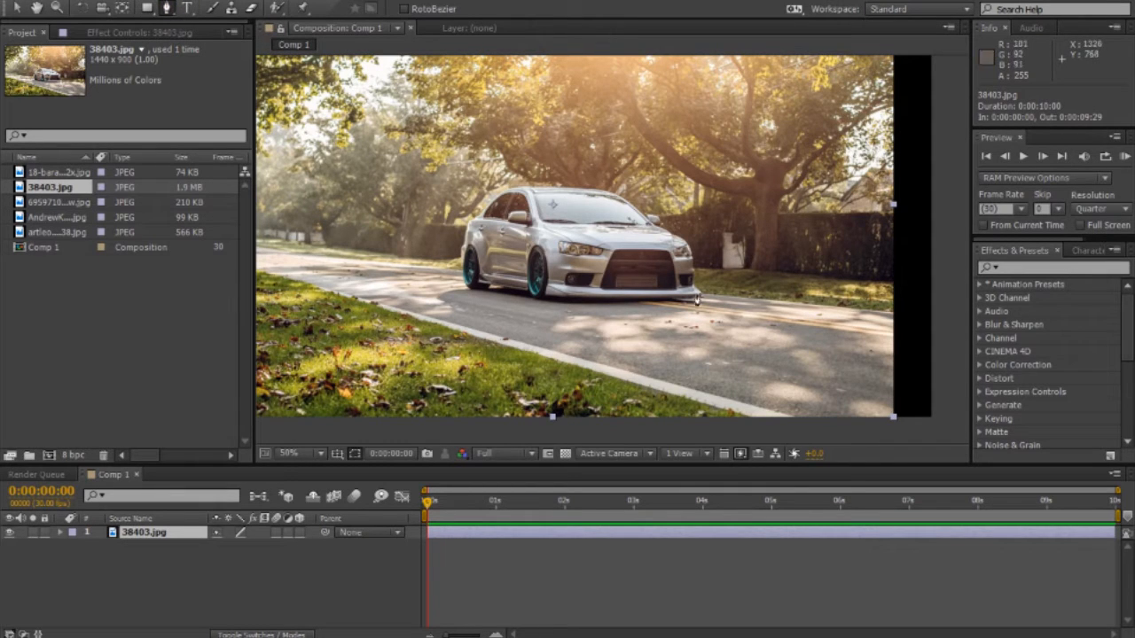
key(period)
key(period)
key(space)
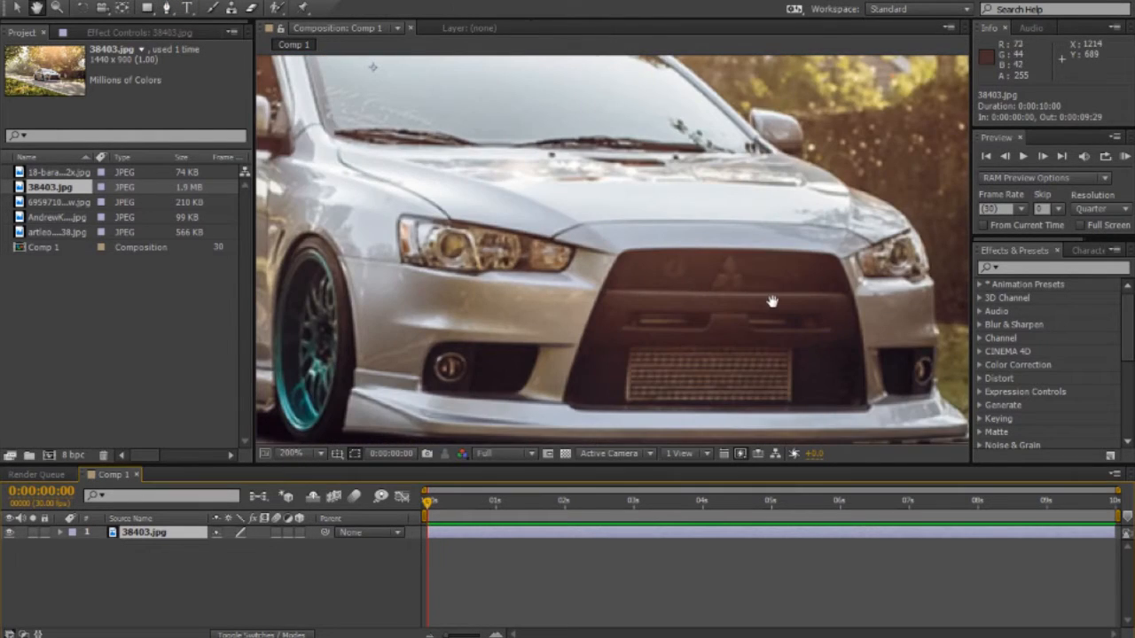
drag(773, 302, 469, 241)
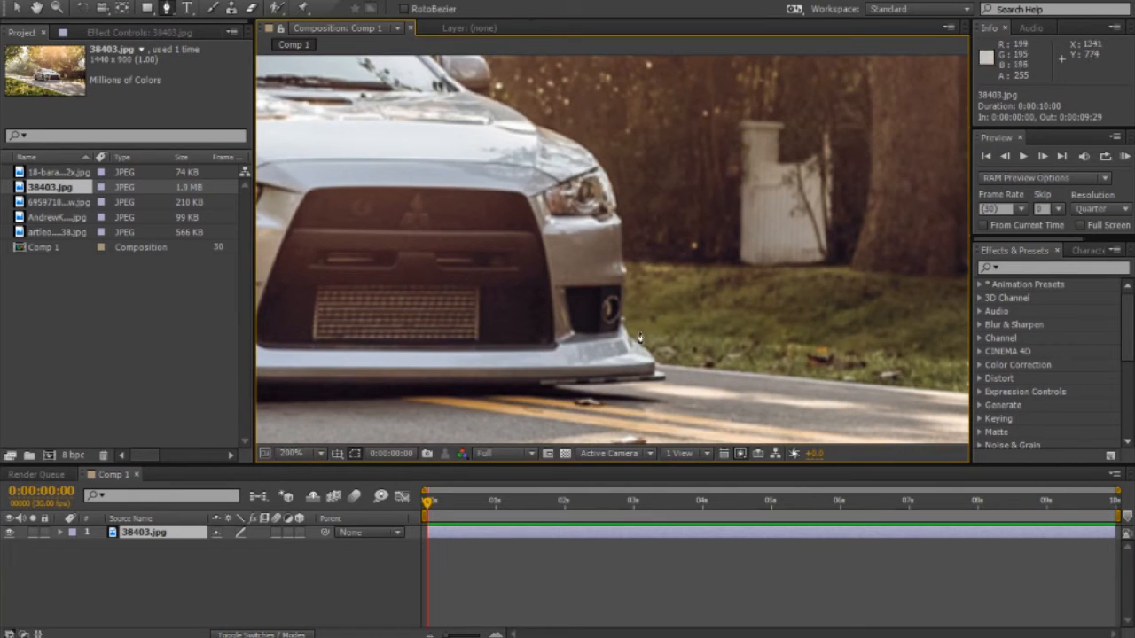
click(661, 374)
click(627, 329)
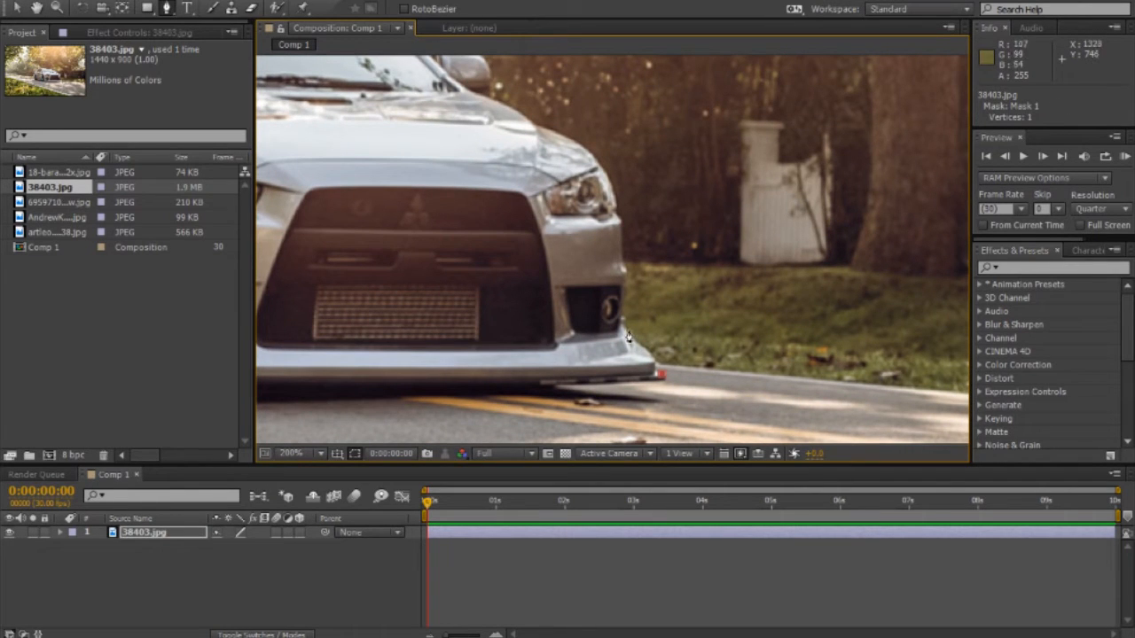
Step: Continue the mask up past the outer headlight and along the hood edge to the base of the side mirror
click(609, 187)
key(space)
drag(608, 186, 742, 355)
click(616, 264)
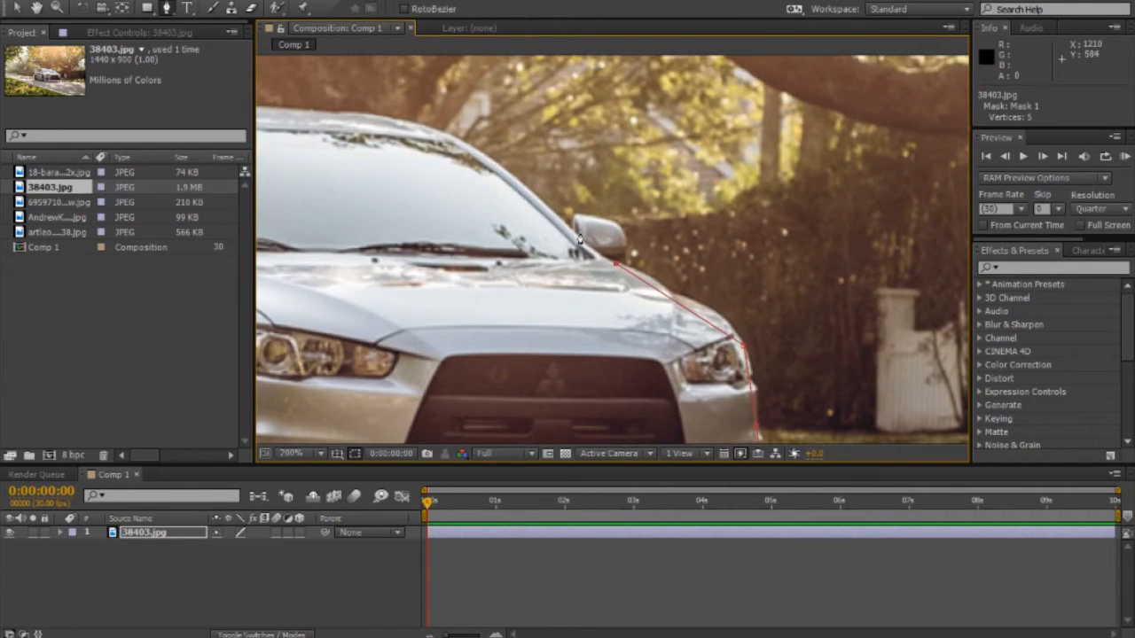
Step: Extend the mask along the windshield pillar up to the front corner of the roof, leaving out the side mirror
key(space)
drag(578, 238, 785, 344)
click(588, 274)
key(space)
click(691, 272)
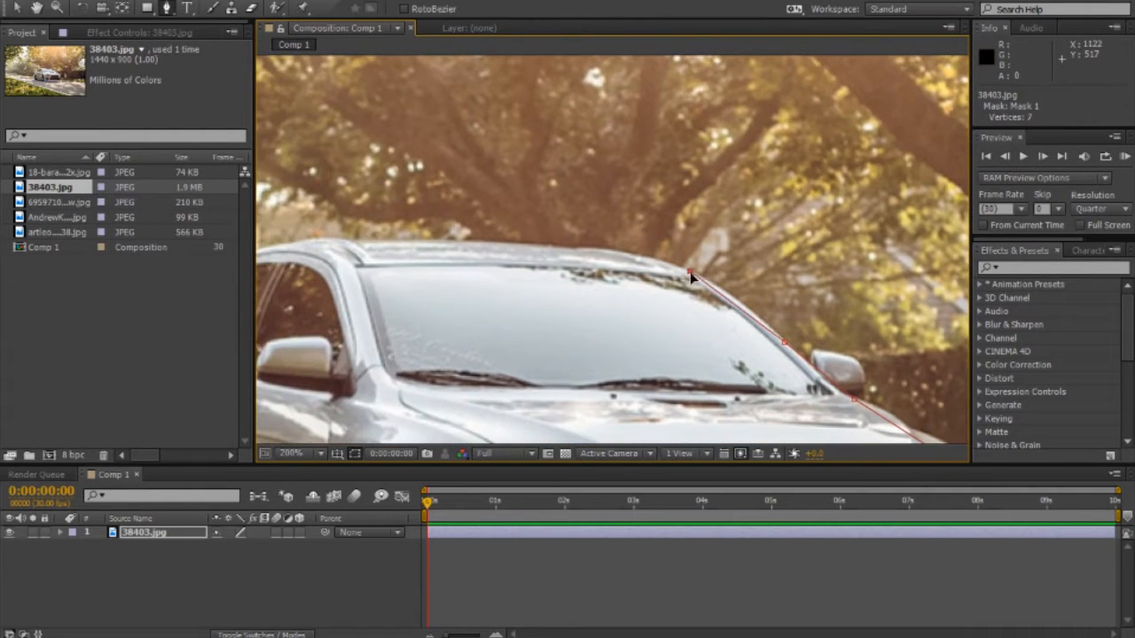
Step: Trace the mask across the car's roof and down the sloping rear roofline to the trunk
drag(590, 255, 785, 245)
click(659, 235)
drag(659, 236, 718, 229)
click(498, 244)
click(435, 271)
click(373, 335)
scroll(373, 341, up, 2)
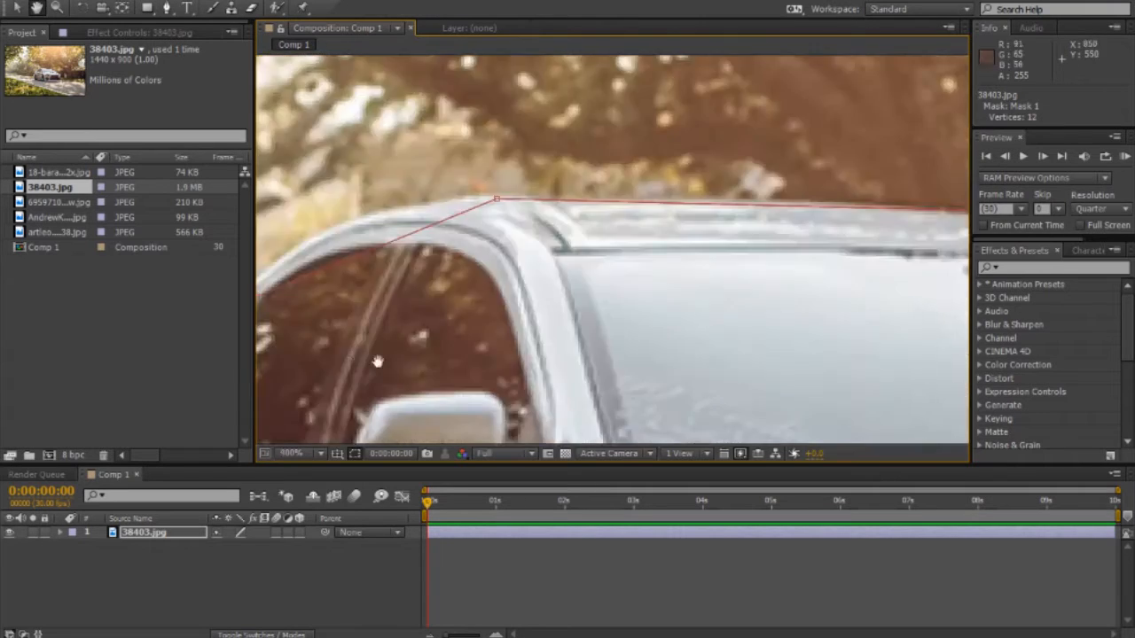
click(657, 203)
scroll(549, 195, down, 2)
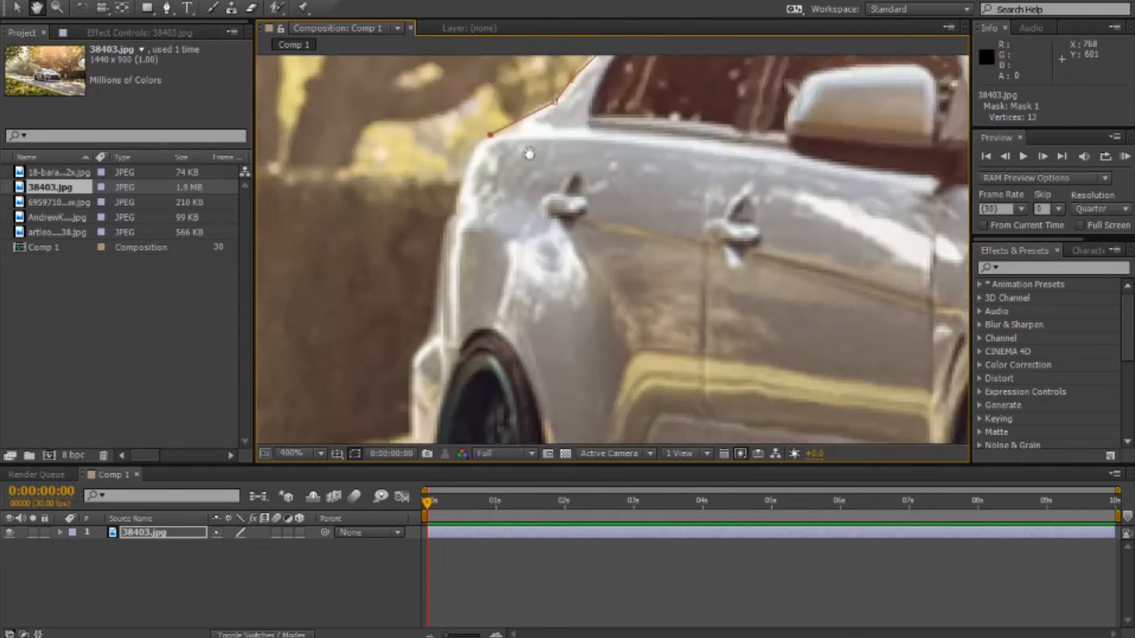
Step: Trace the mask down the rear edge of the car body to the rear bumper
click(458, 296)
drag(459, 296, 454, 272)
click(420, 299)
click(414, 340)
drag(462, 436, 461, 221)
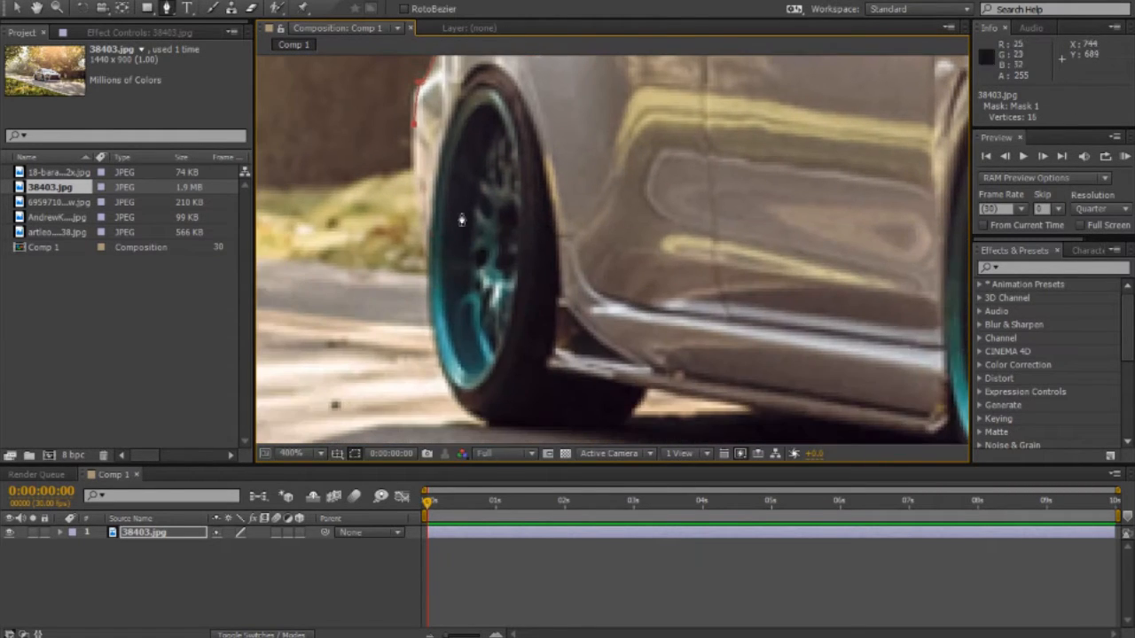
Step: Run the mask around the wheel arches and along the lower body edge, excluding the wheels, and close it at the front lip
click(431, 233)
click(463, 84)
click(486, 67)
click(539, 136)
click(555, 252)
click(564, 351)
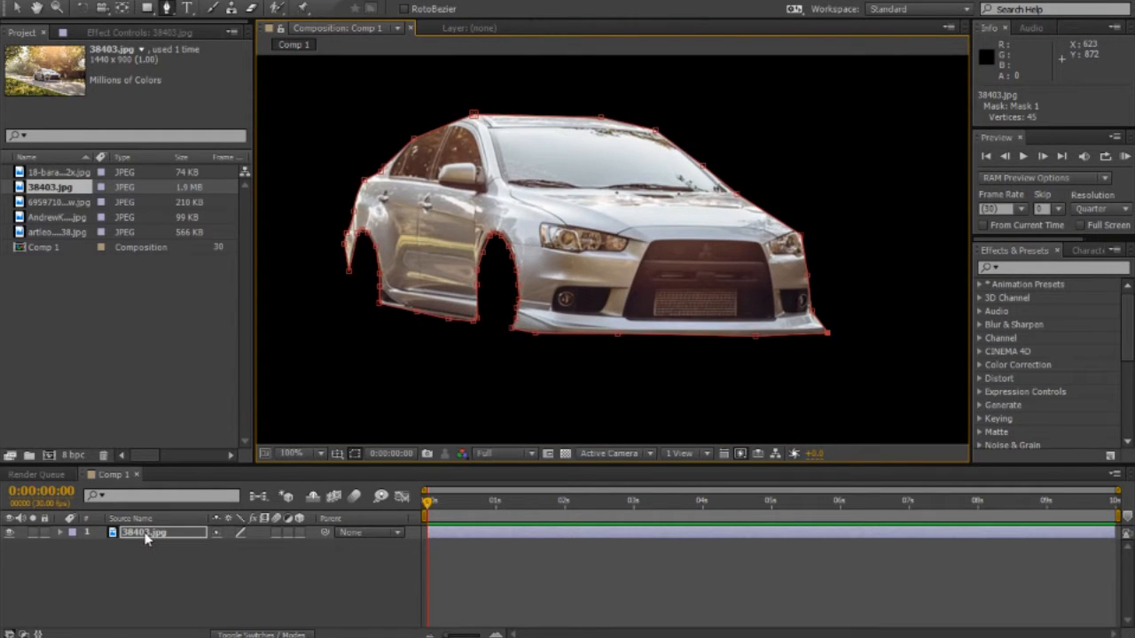
click(56, 204)
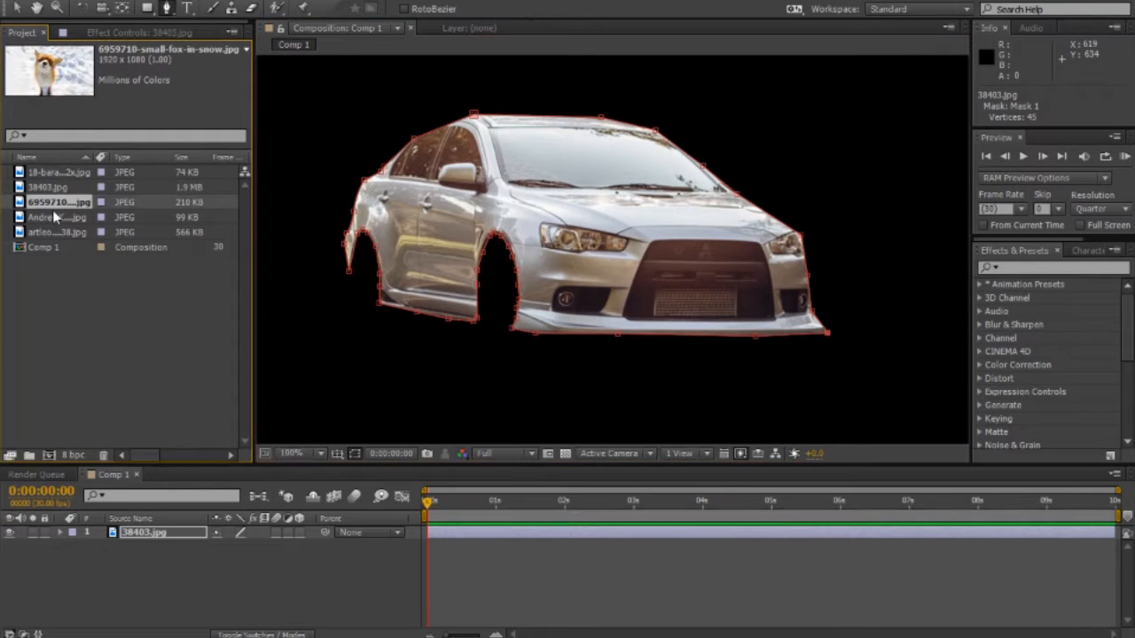
click(53, 218)
click(55, 232)
click(57, 174)
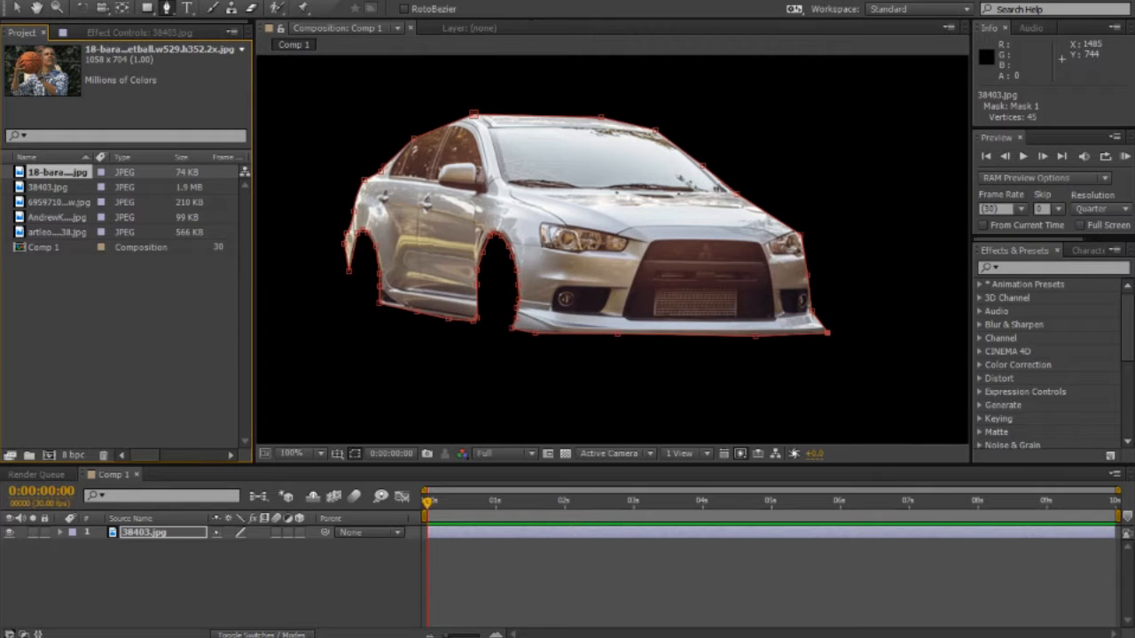
Step: Place the imported parties.jpg image beneath the car layer and scale it to 103% to fill the frame
drag(53, 262, 169, 605)
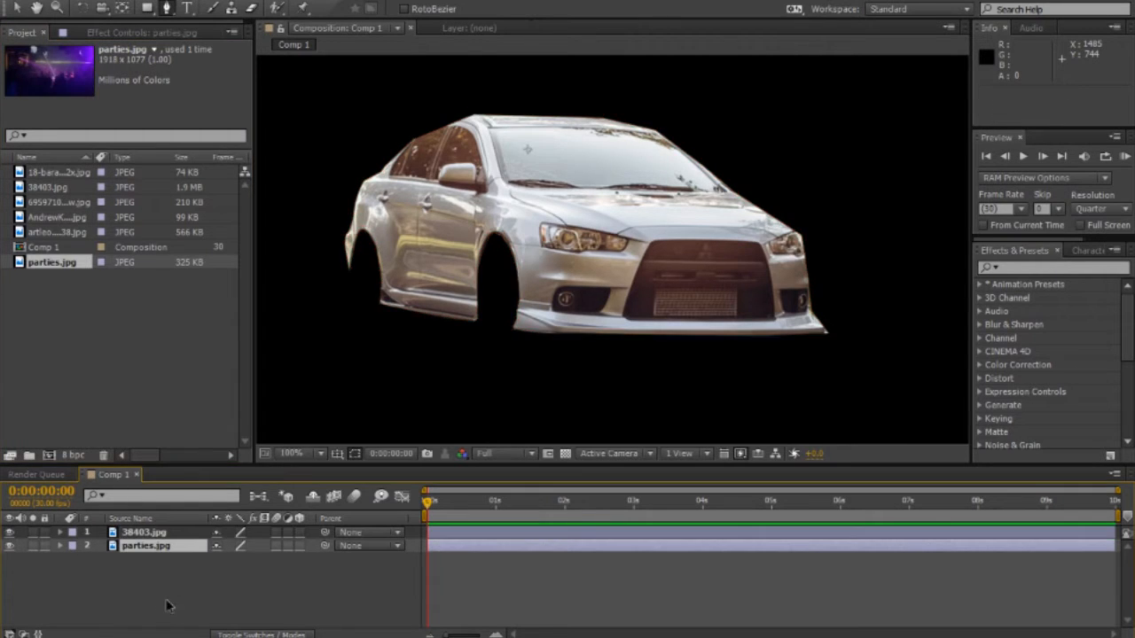
scroll(585, 298, down, 2)
scroll(509, 342, up, 1)
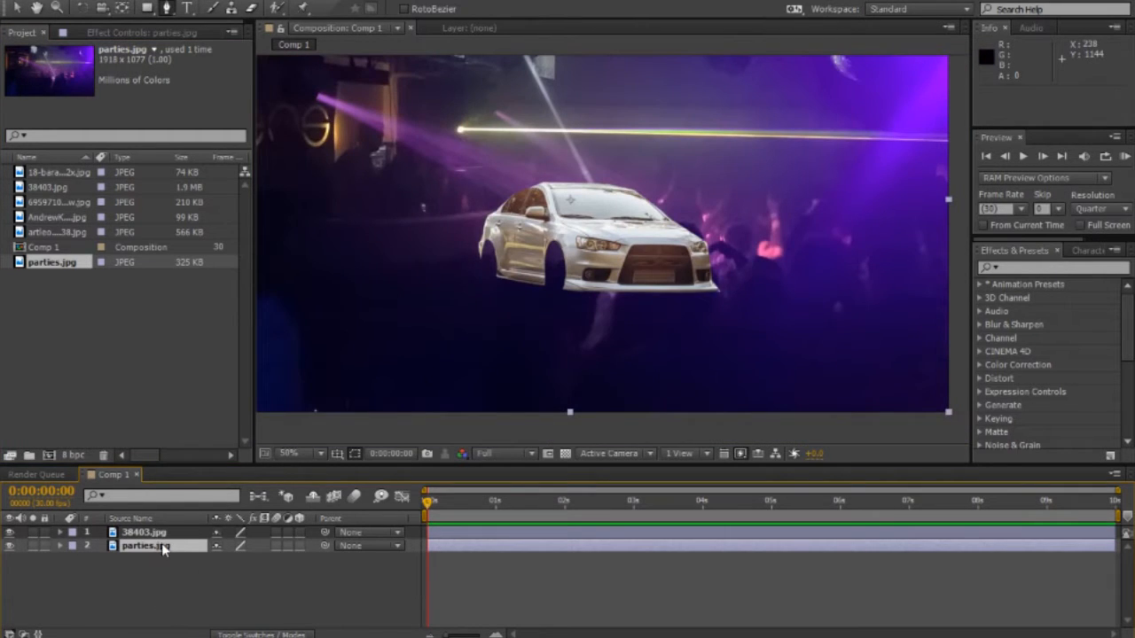
scroll(612, 249, down, 2)
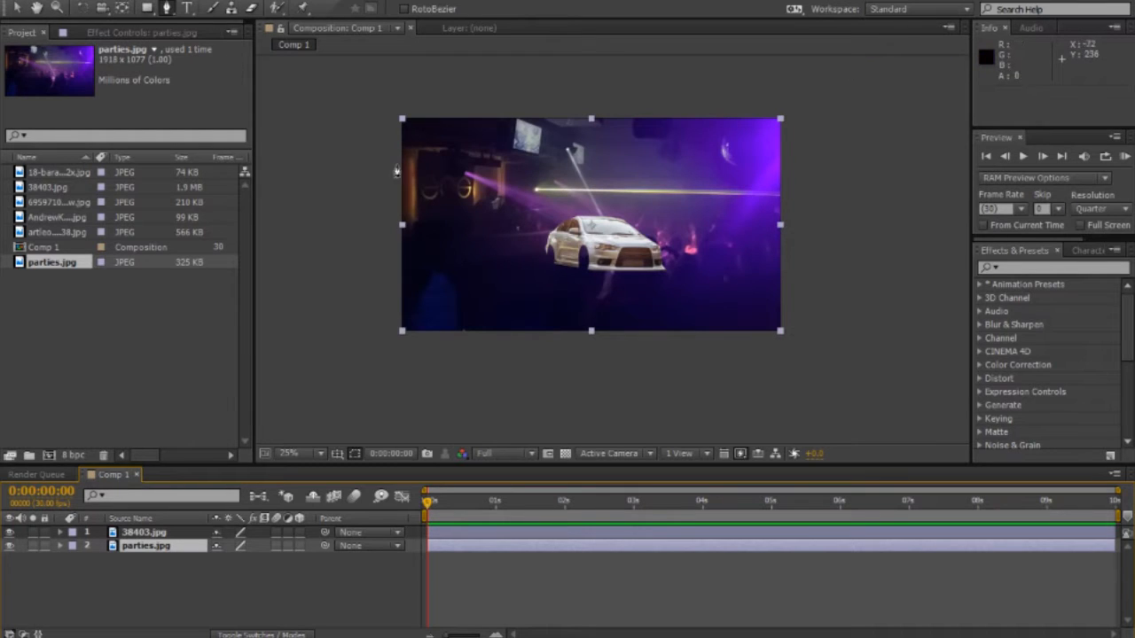
key(v)
click(780, 332)
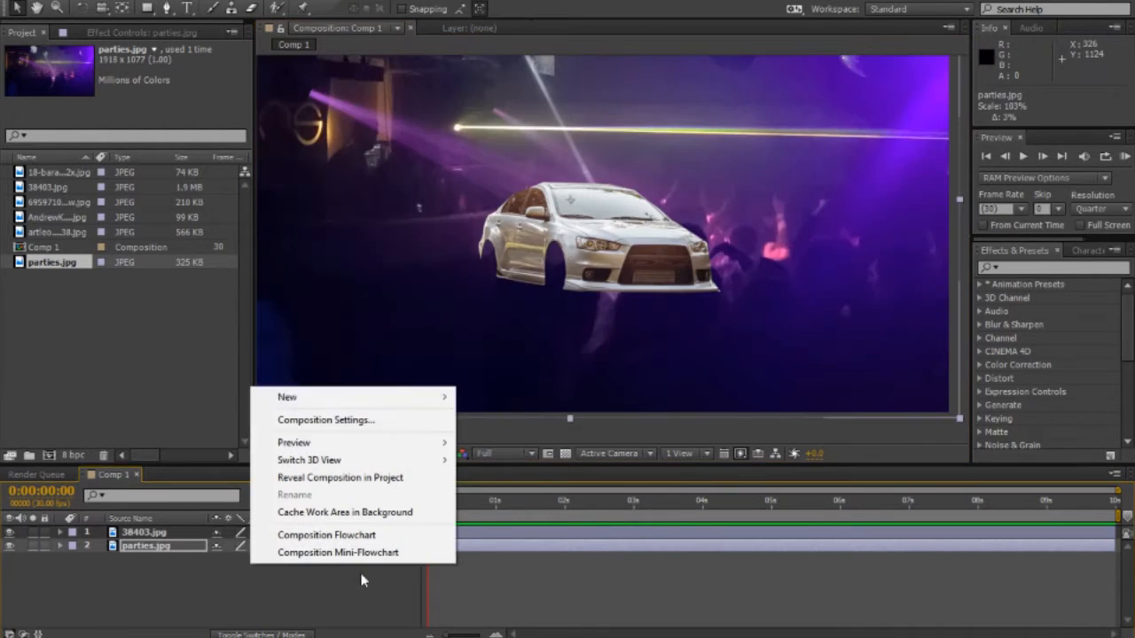
Step: Add a two-node camera named Camera 1 with the Custom preset to the composition
mouse_move(403, 406)
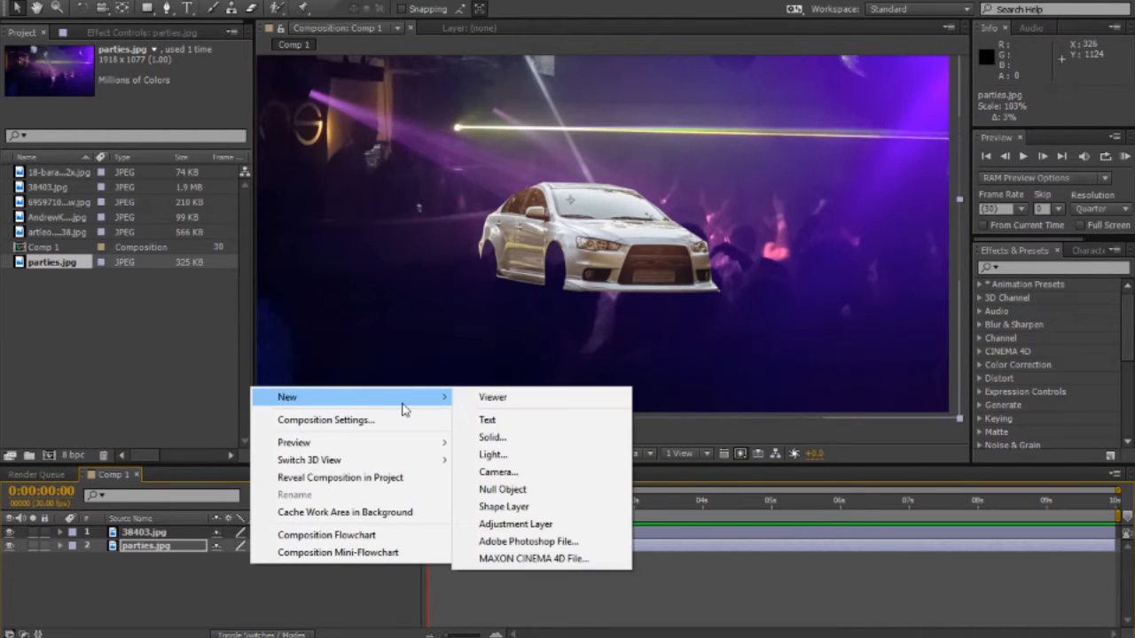
click(553, 473)
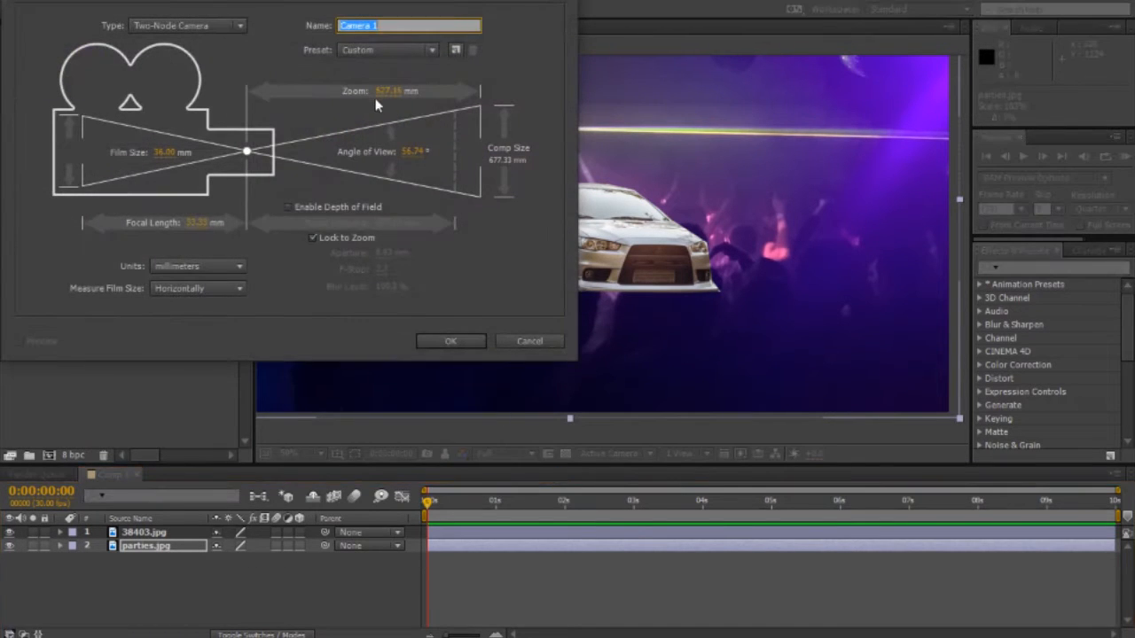
key(Return)
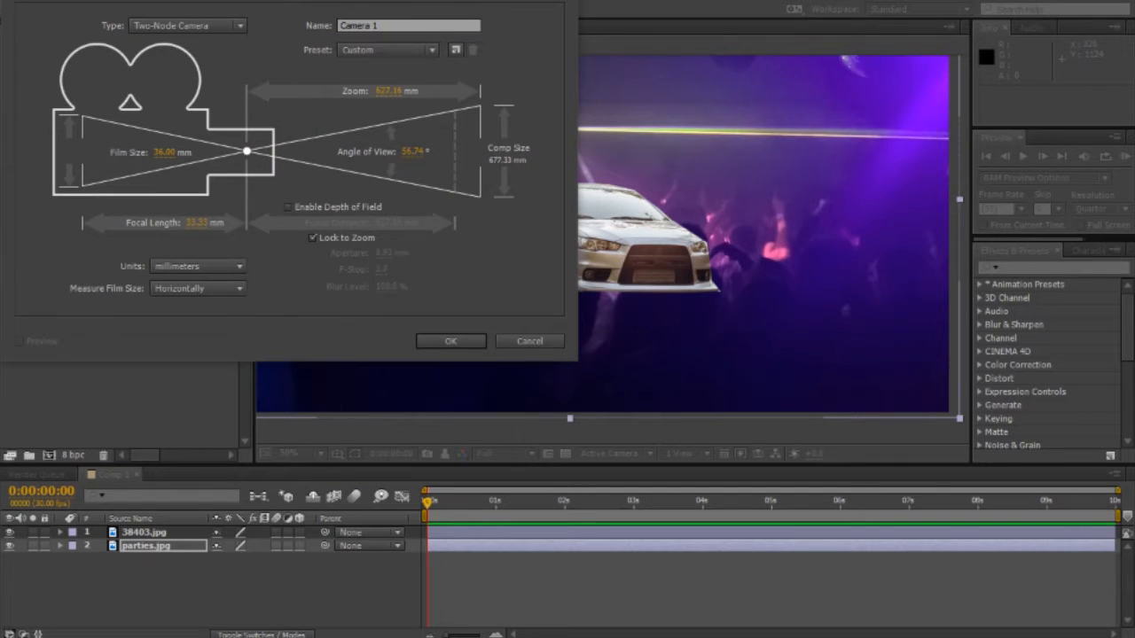
Step: Accept the Camera 1 settings and turn the car and party background layers into 3D layers
drag(380, 0, 389, 14)
click(460, 358)
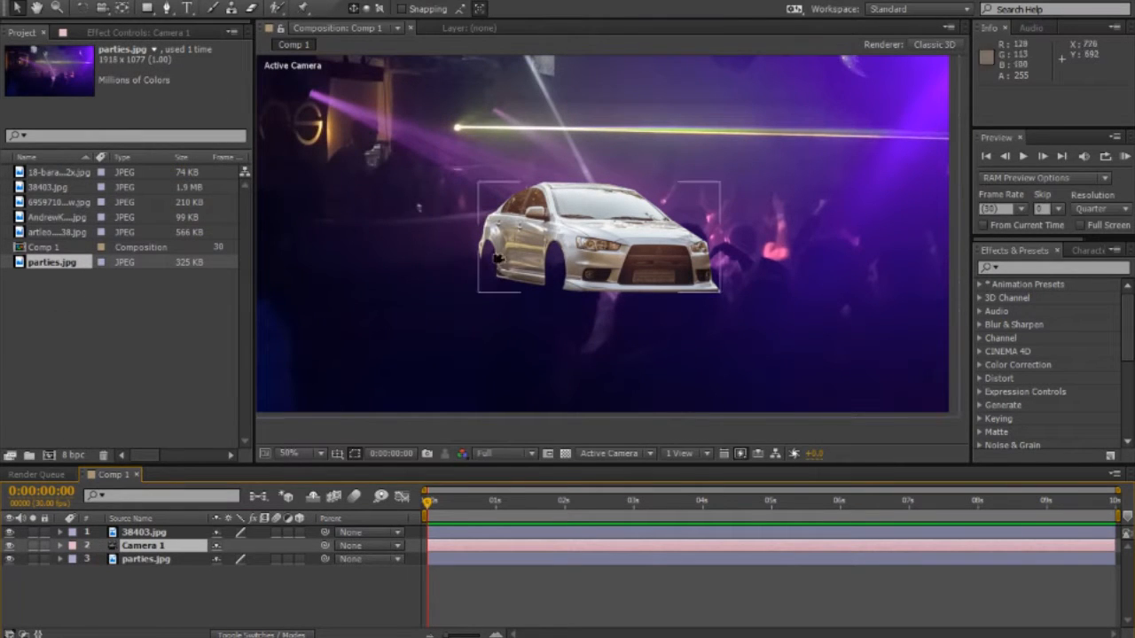
key(c)
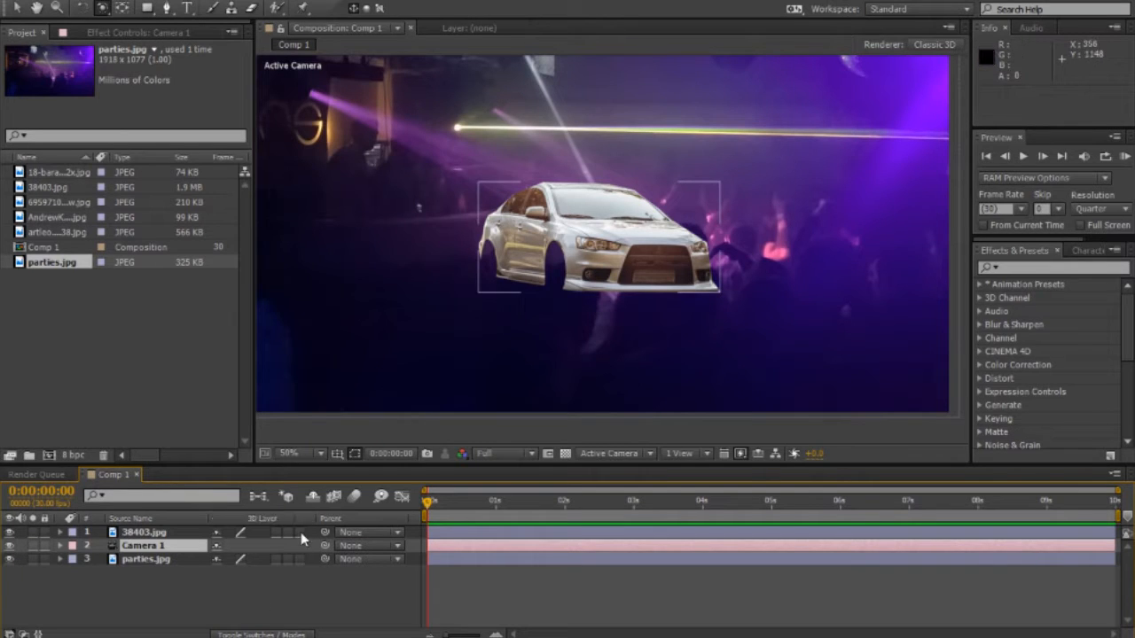
click(299, 532)
click(299, 558)
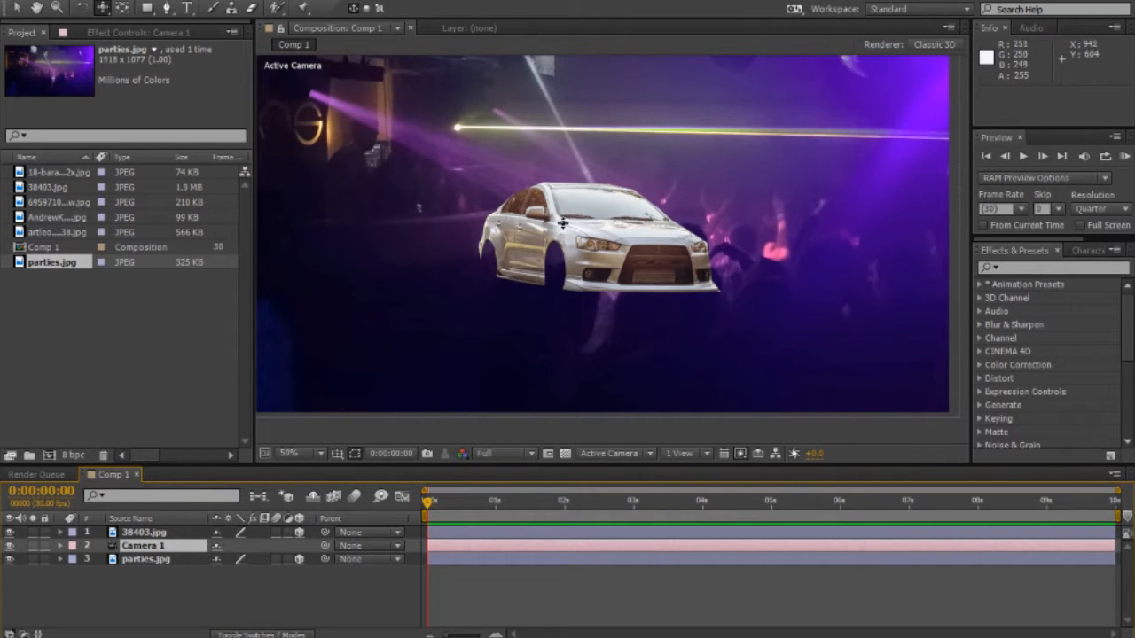
Step: Orbit and track Camera 1 closer to the car, to position about 820.5, 676.1, -1614.3
mouse_move(569, 209)
mouse_down()
mouse_move(571, 290)
mouse_move(570, 211)
mouse_move(612, 187)
mouse_move(572, 213)
mouse_up()
key(c)
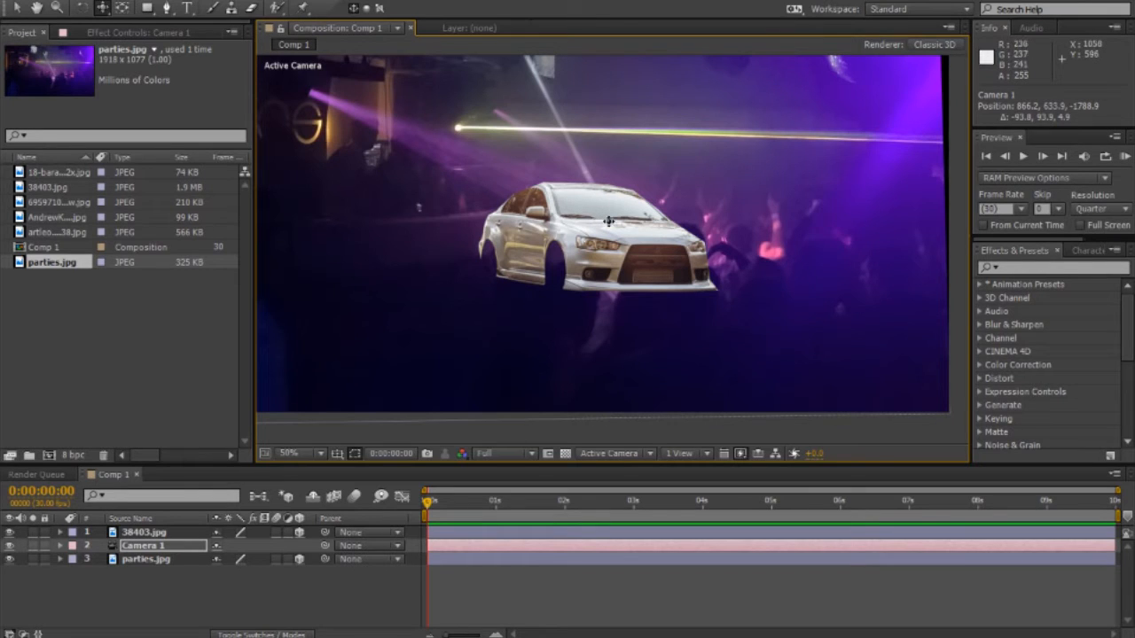
key(c)
drag(579, 219, 602, 201)
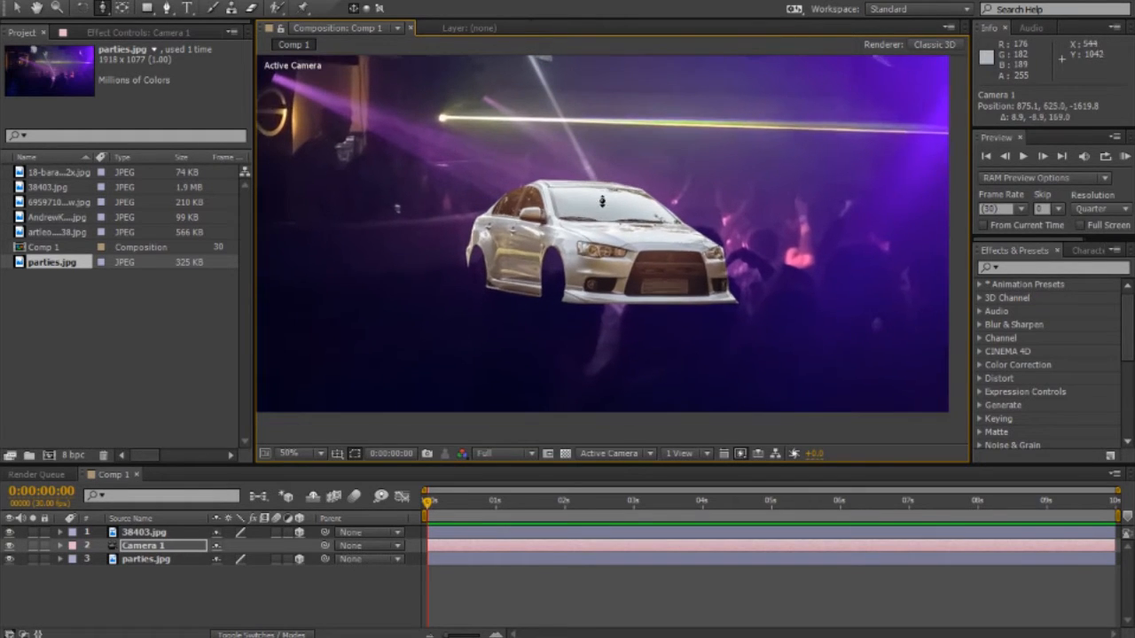
drag(523, 222, 573, 216)
scroll(573, 216, down, 2)
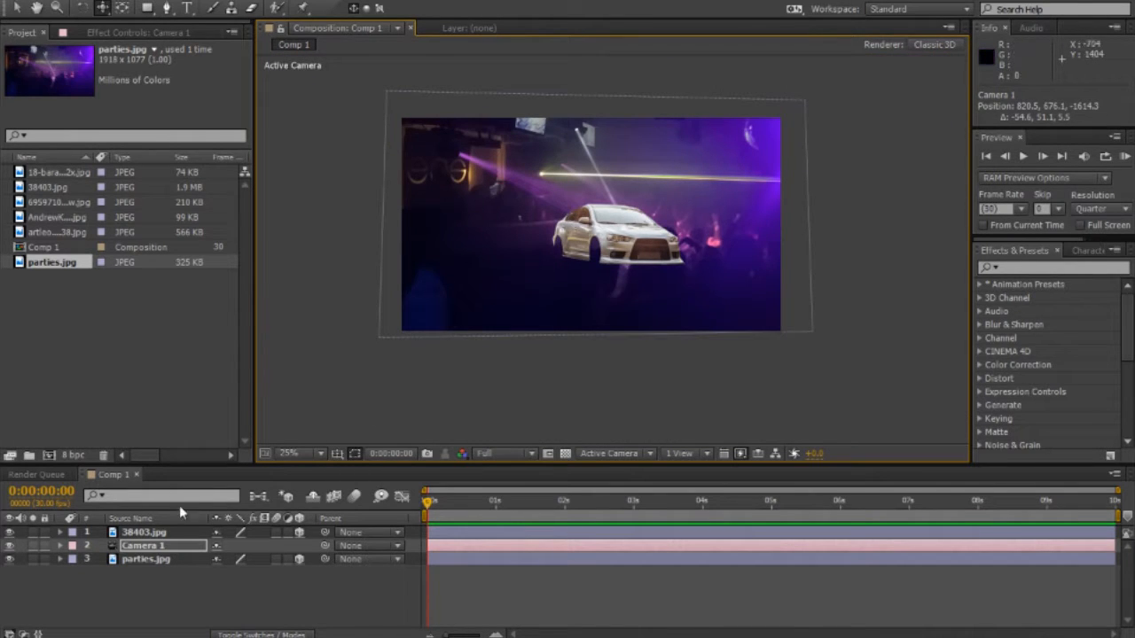
Step: Bring the 38403.jpg car layer forward from the background by setting its Z position to -308
key(v)
click(147, 561)
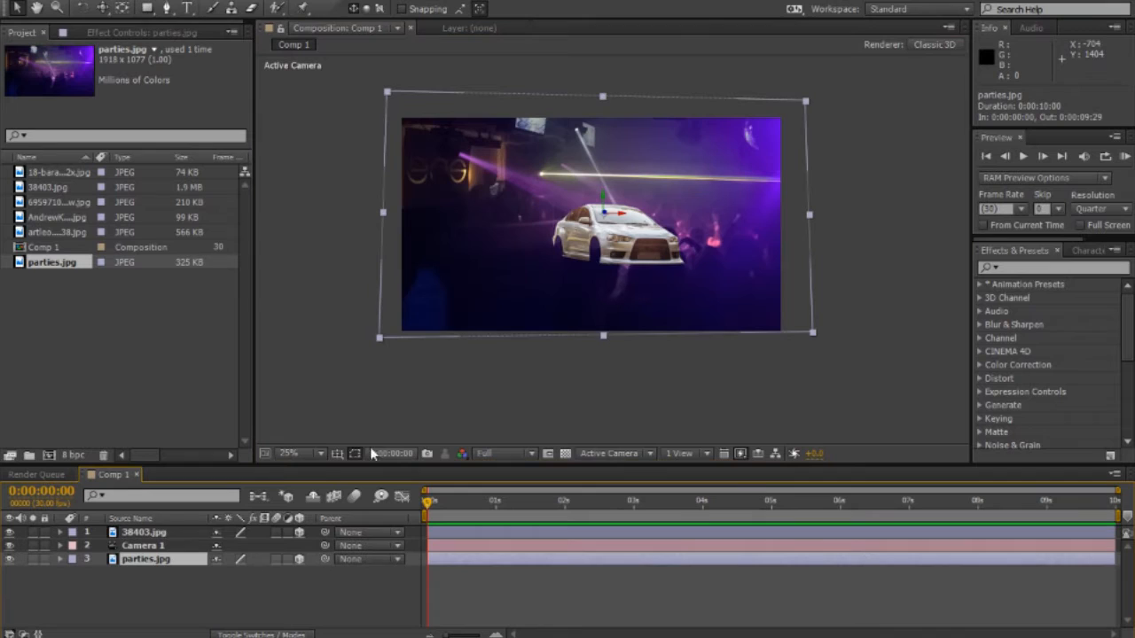
click(143, 532)
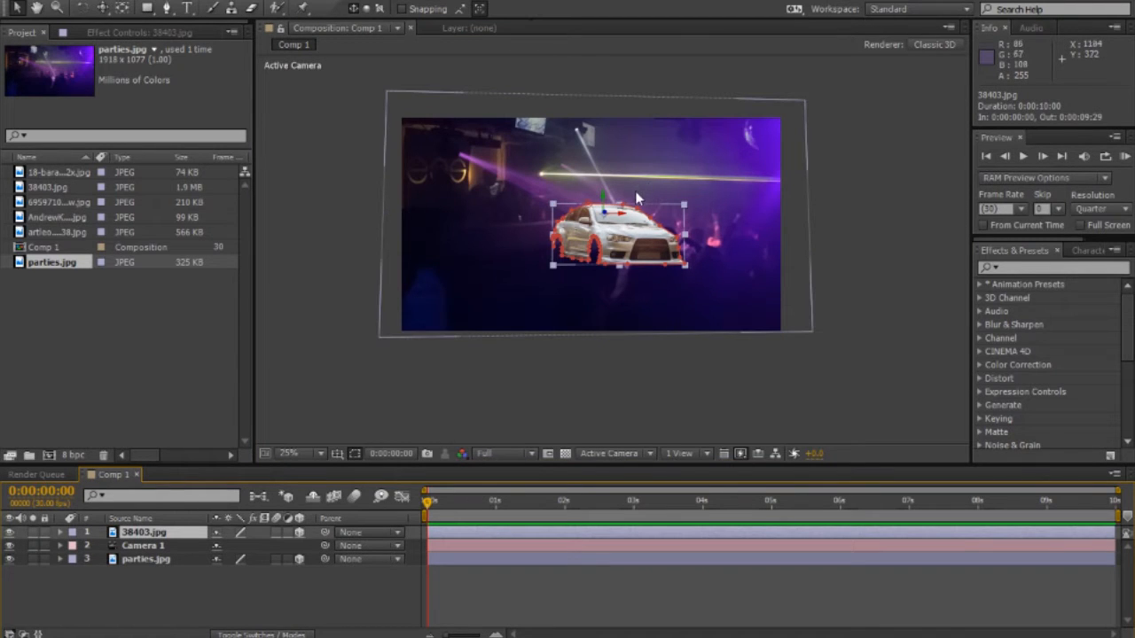
key(p)
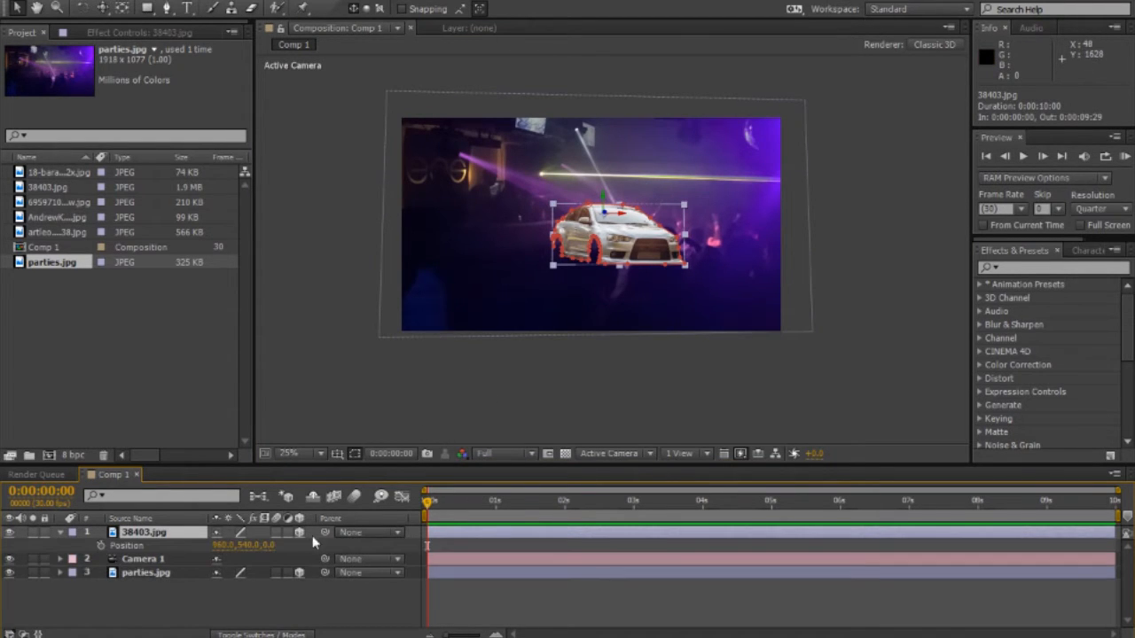
drag(266, 547, 3, 524)
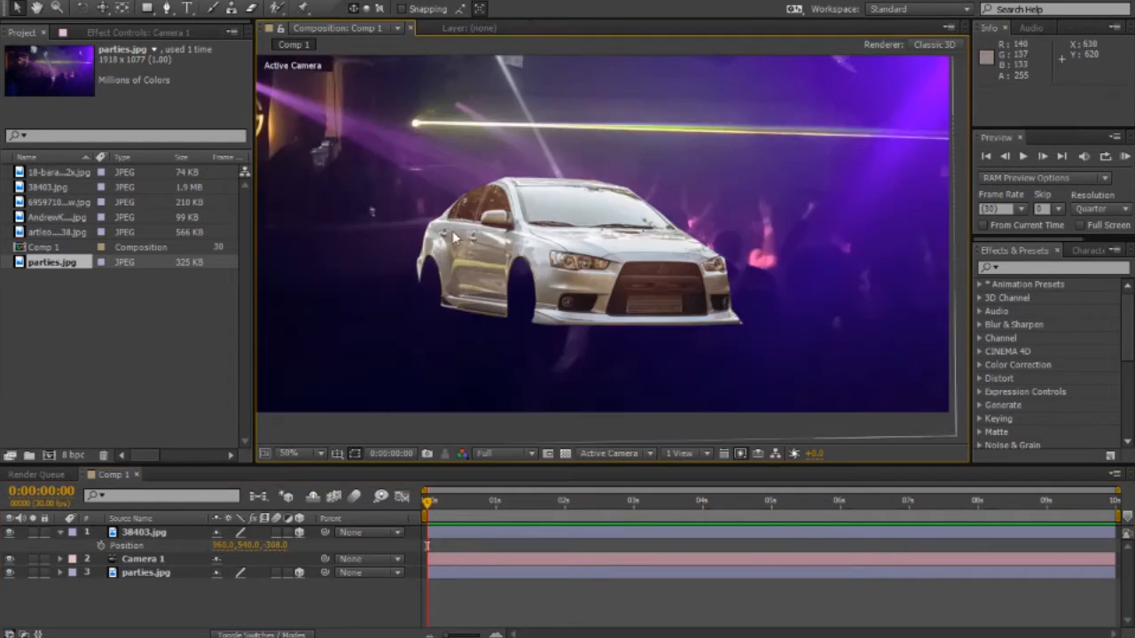
click(512, 277)
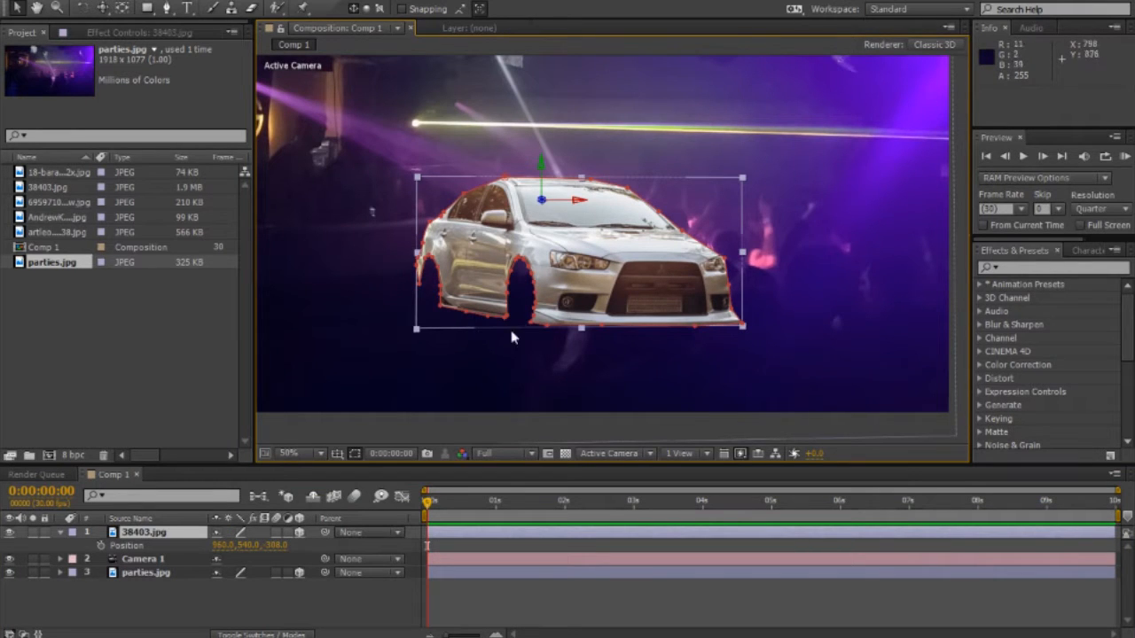
click(439, 433)
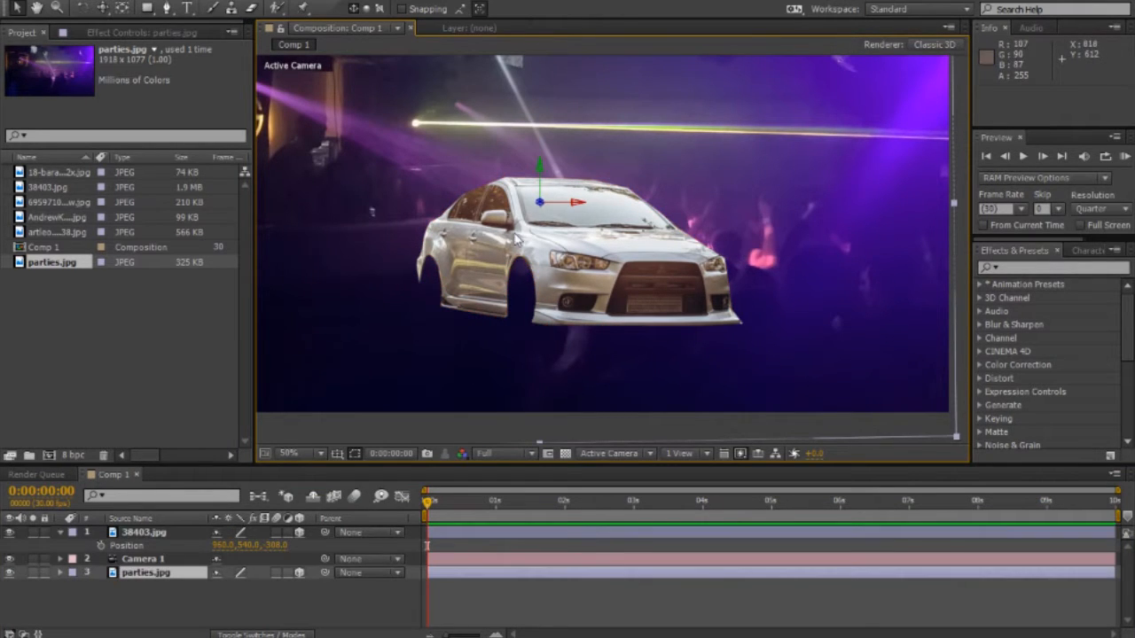
Step: Add the 18-barack-obama-basketball photo above the car layer and move it down to position 952, 728
click(49, 232)
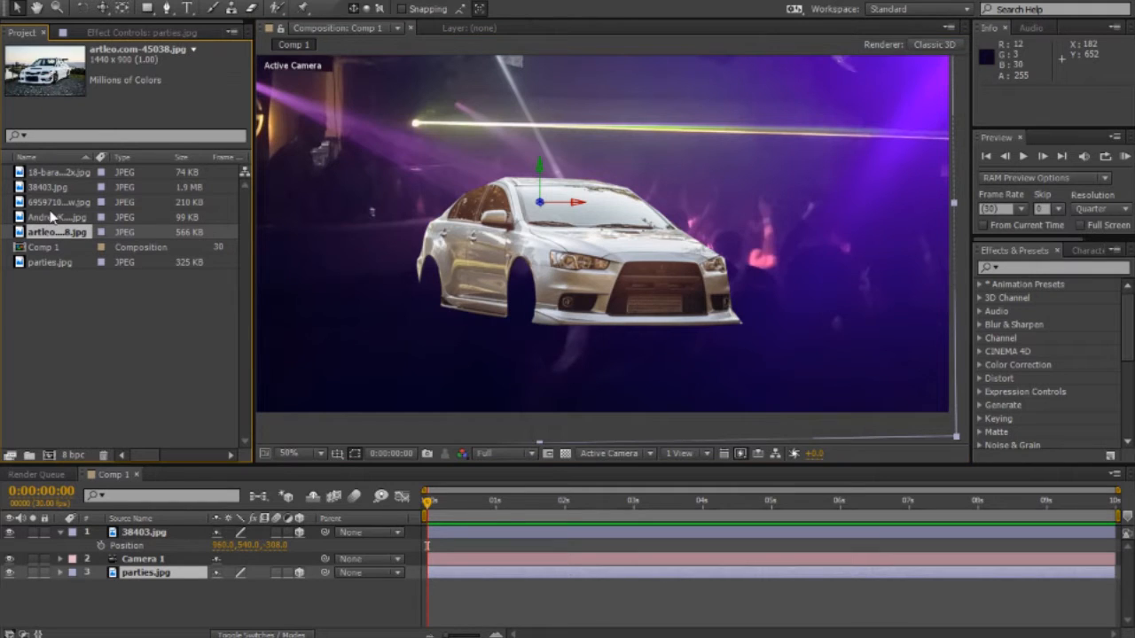
click(53, 217)
key(Up)
key(Up)
key(Up)
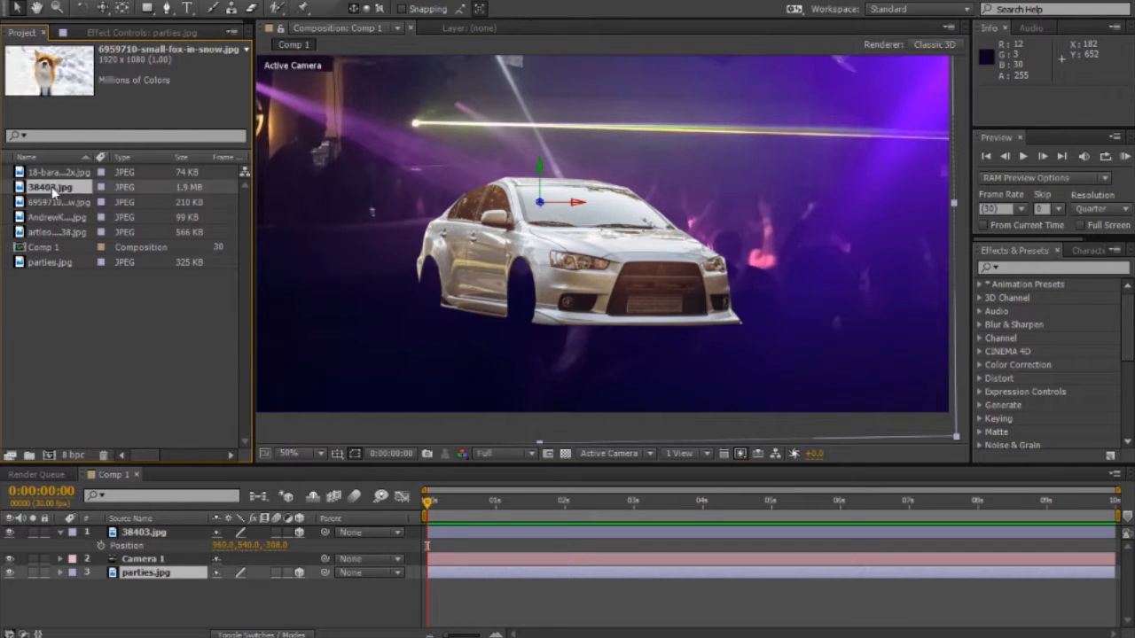
drag(56, 175, 142, 527)
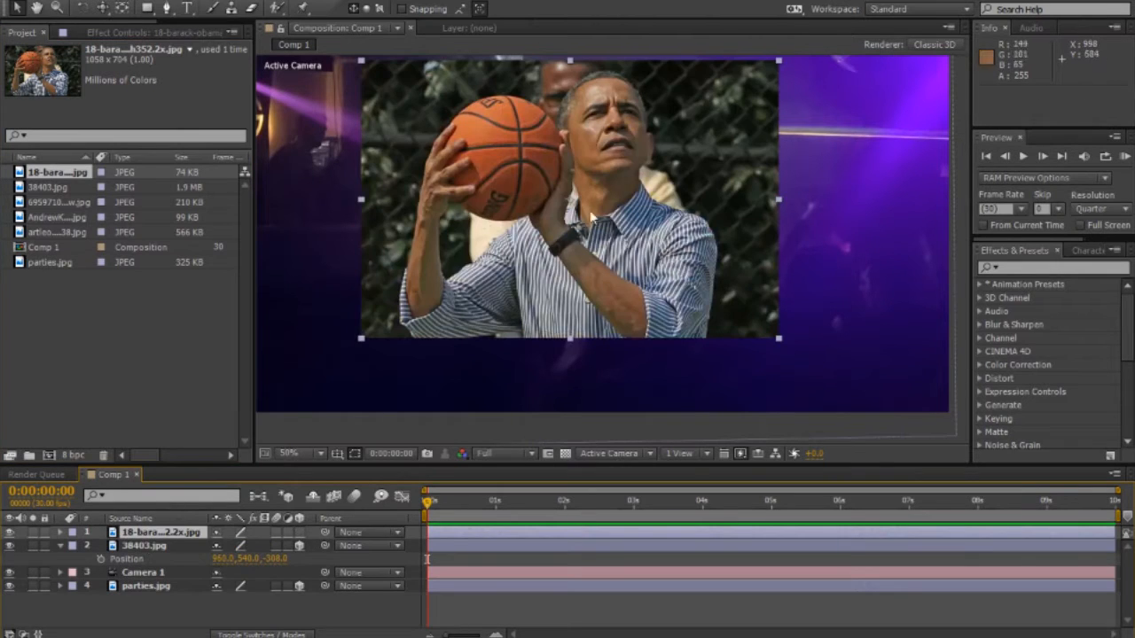
drag(438, 165, 435, 248)
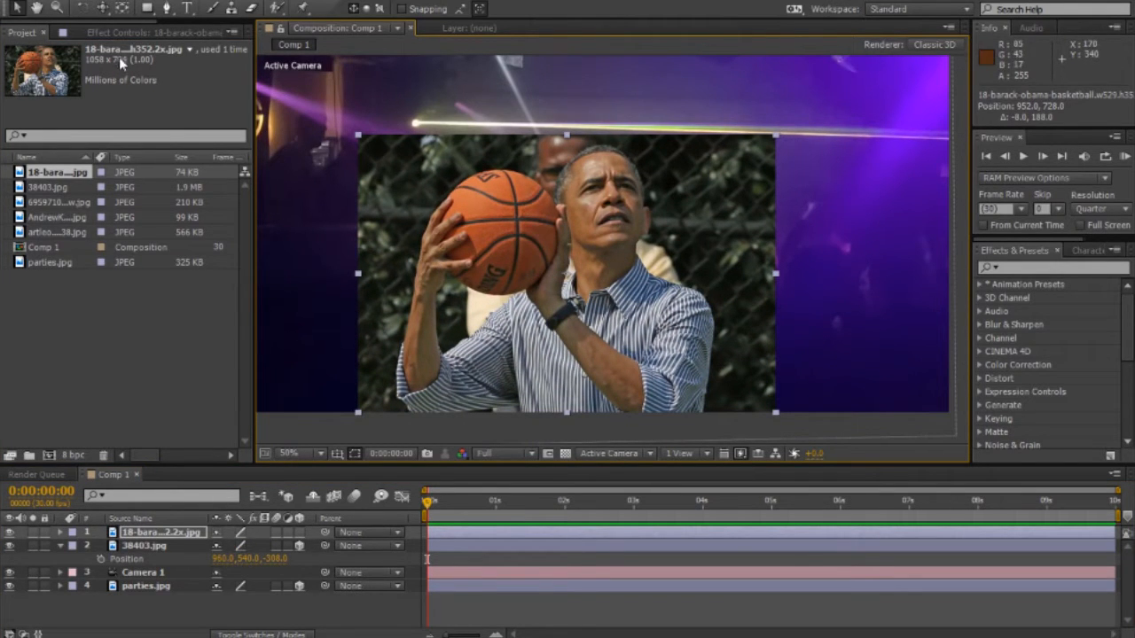
Step: Cut out the basketball with an elliptical mask and move the layer over the front wheel arch to position 944, 888
drag(147, 8, 222, 31)
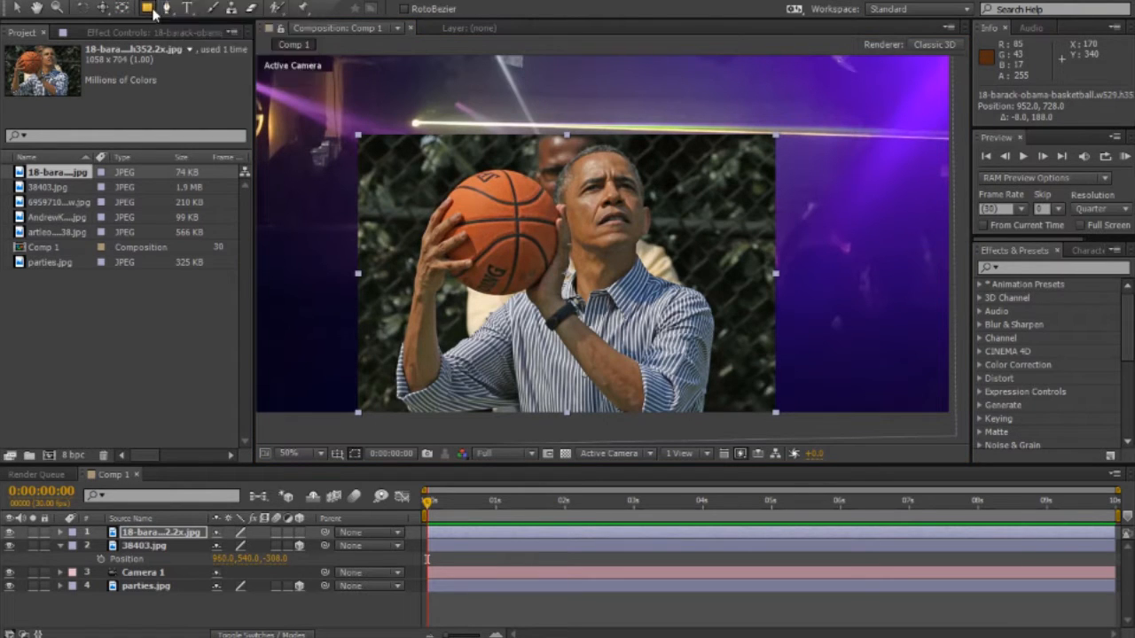
drag(508, 224, 546, 264)
drag(524, 184, 540, 276)
Step: Make the basketball layer 3D and shift it along its X axis to 1048
click(144, 534)
key(y)
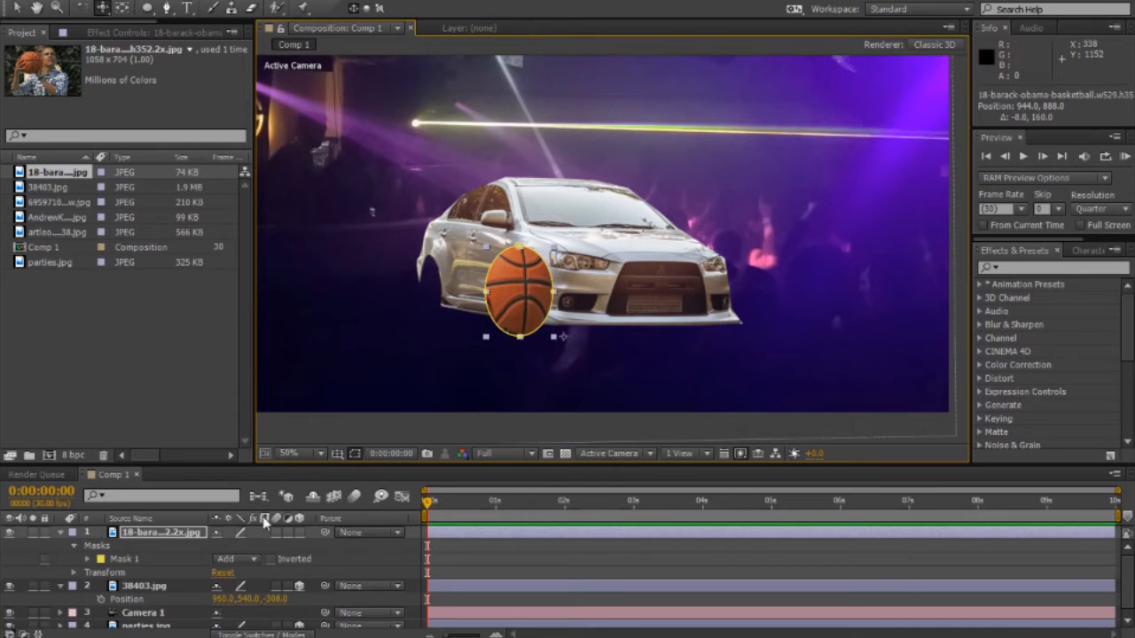
click(300, 533)
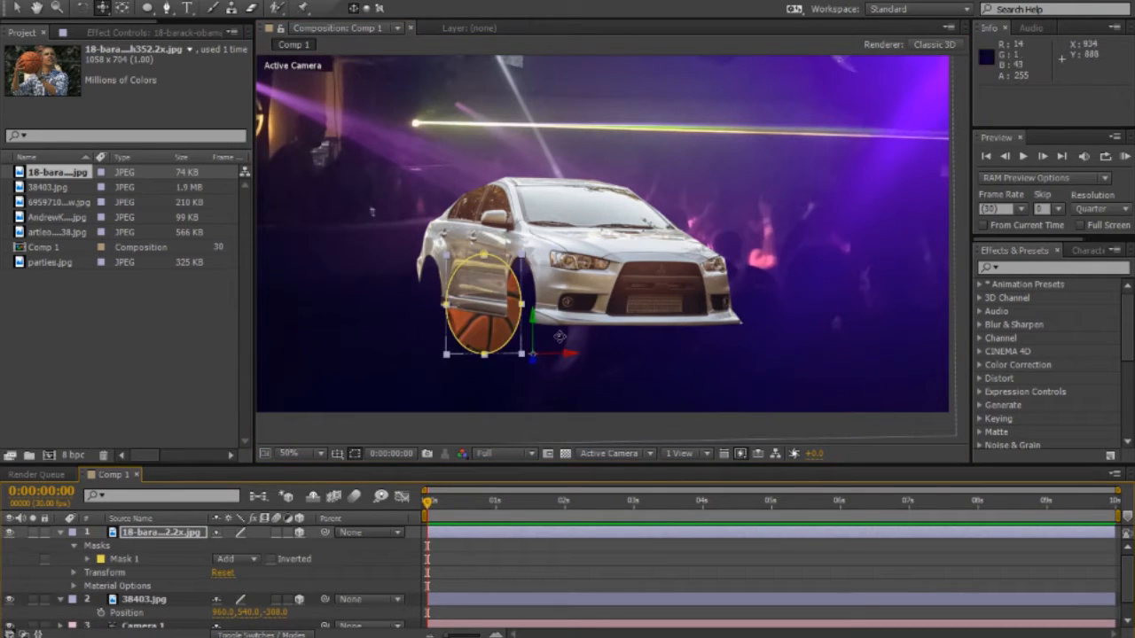
key(v)
drag(566, 356, 612, 357)
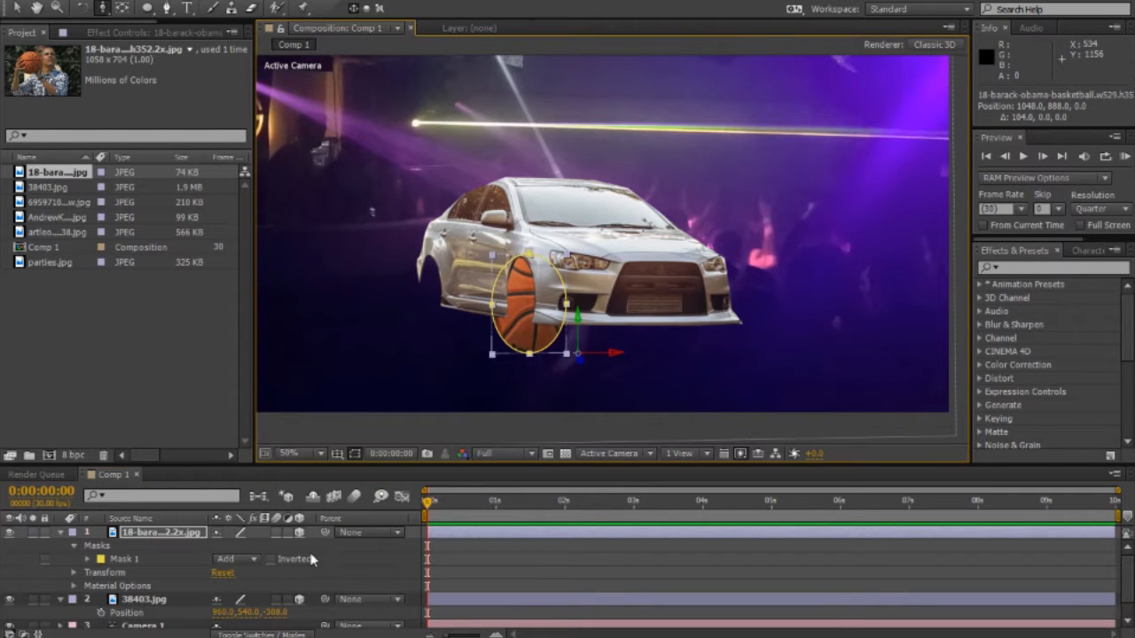
Step: Add a second camera named Camera 2 to the composition and view the scene through it
right_click(379, 556)
mouse_move(465, 395)
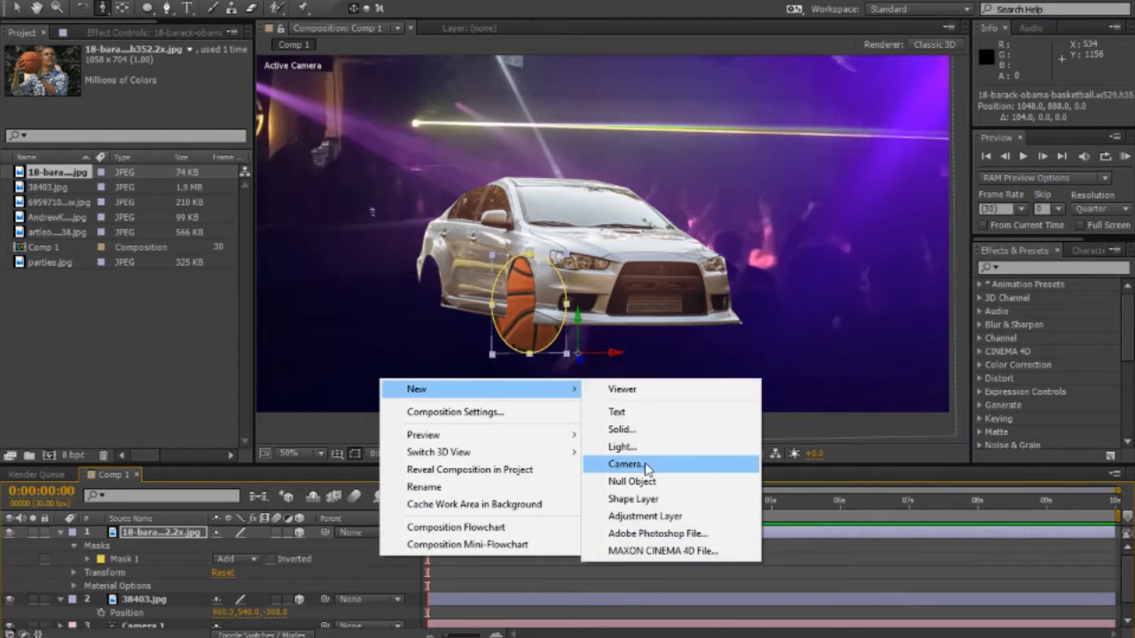
click(646, 467)
click(460, 358)
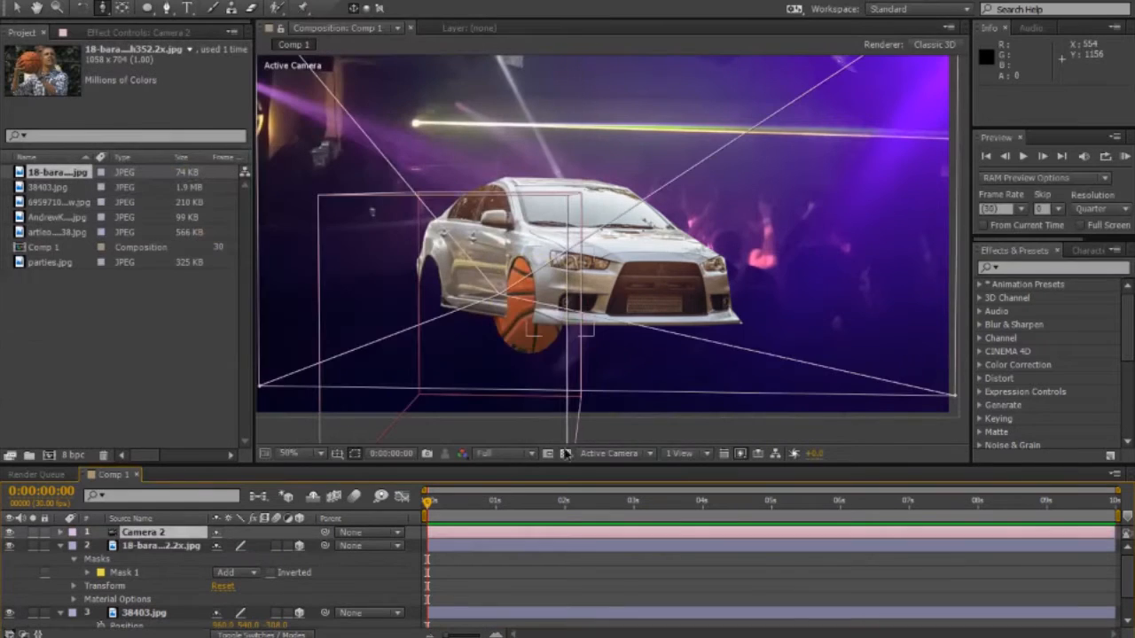
click(610, 453)
click(631, 252)
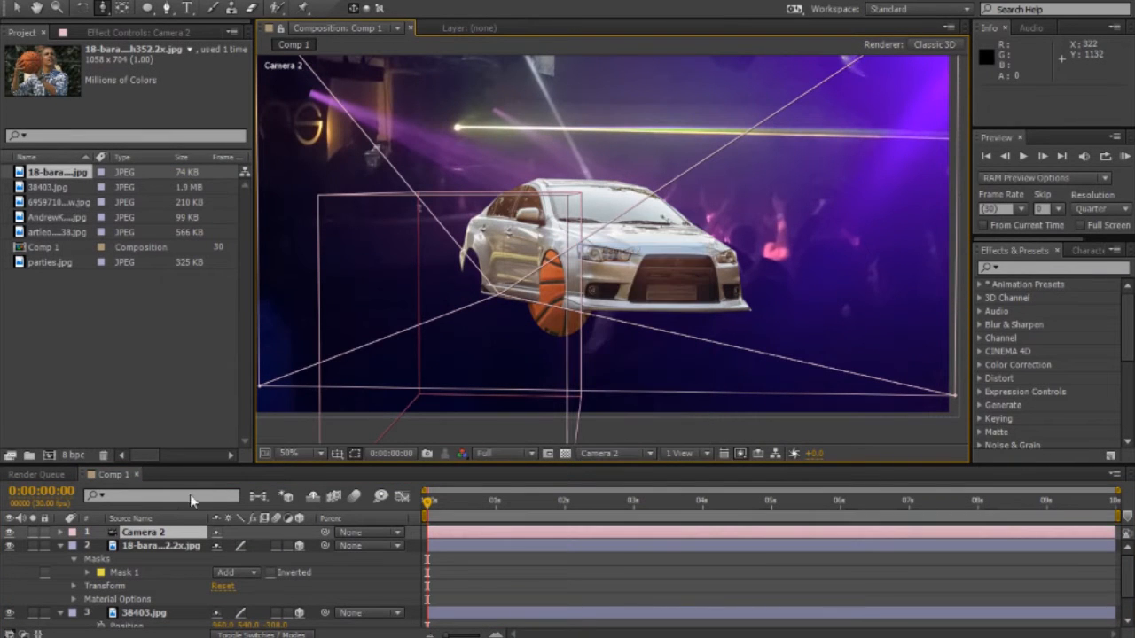
Step: Place Camera 2 below Camera 1 in the layer stack and orbit it above the car to about 1919, -375.6, -1184.3
click(61, 546)
drag(153, 533, 146, 587)
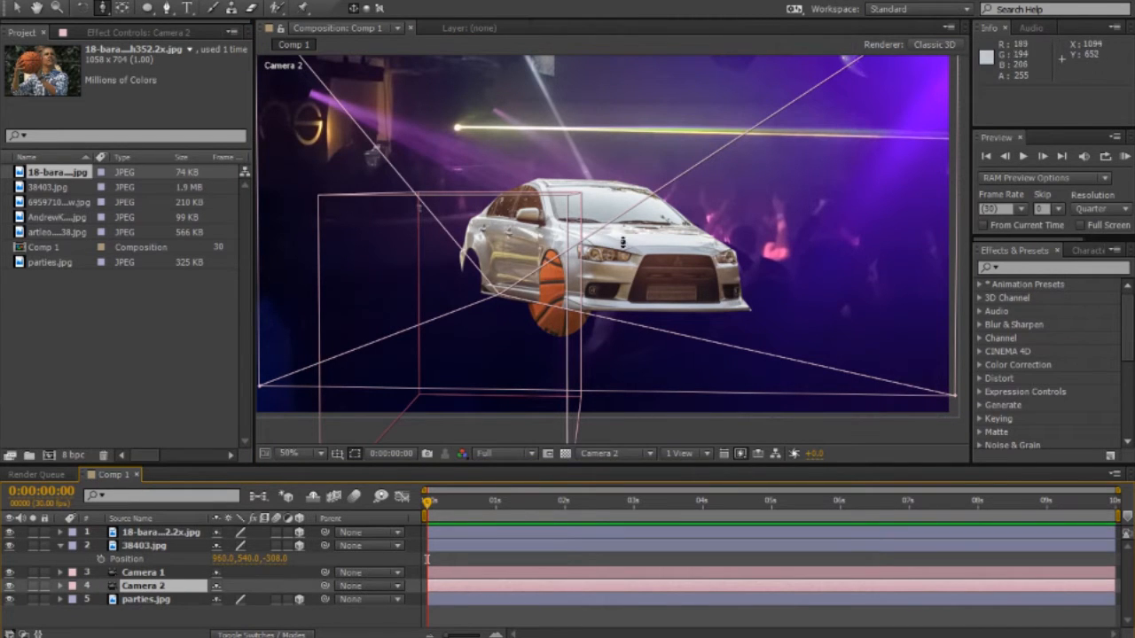
drag(622, 243, 564, 284)
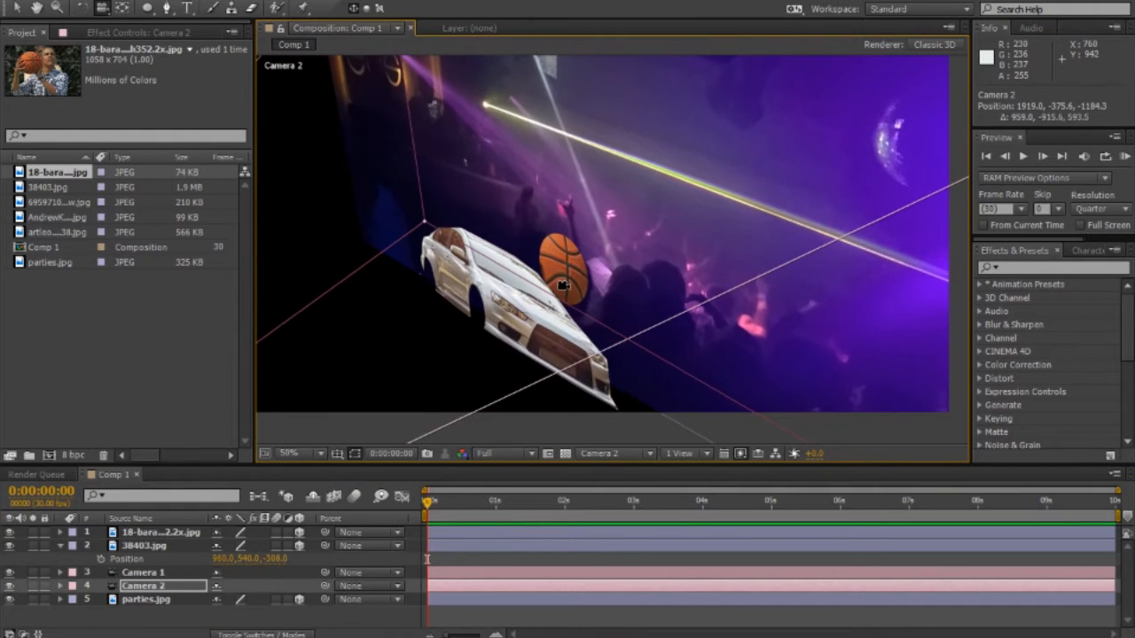
Step: Compare the scene through Camera 1, the active camera and Camera 2, ending on Camera 2
click(612, 455)
click(626, 251)
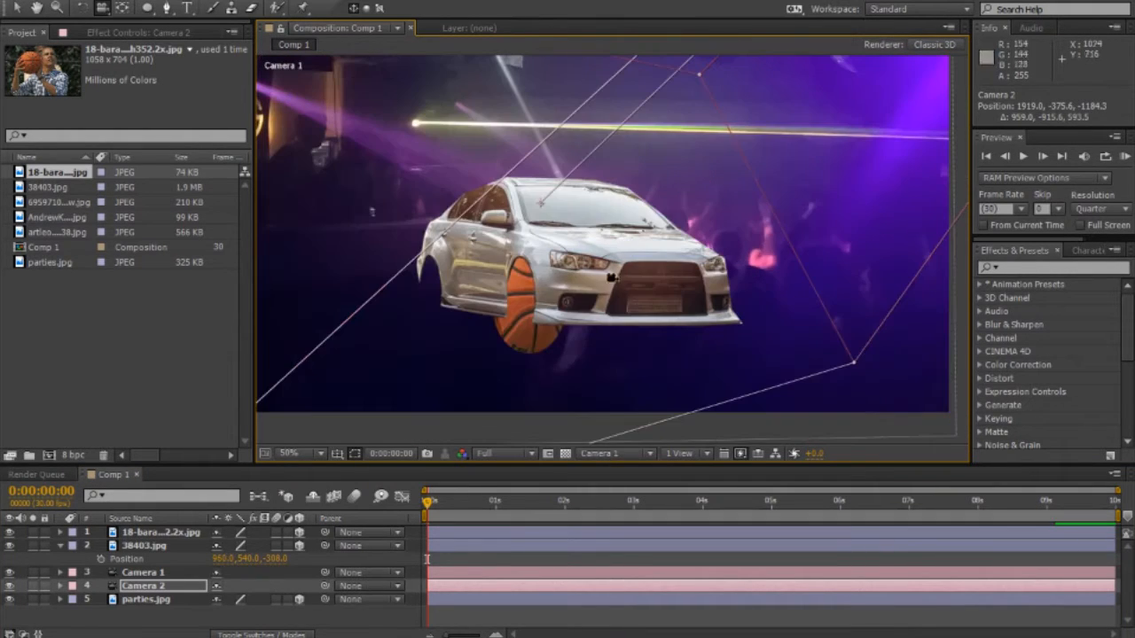
click(618, 454)
click(631, 229)
click(620, 455)
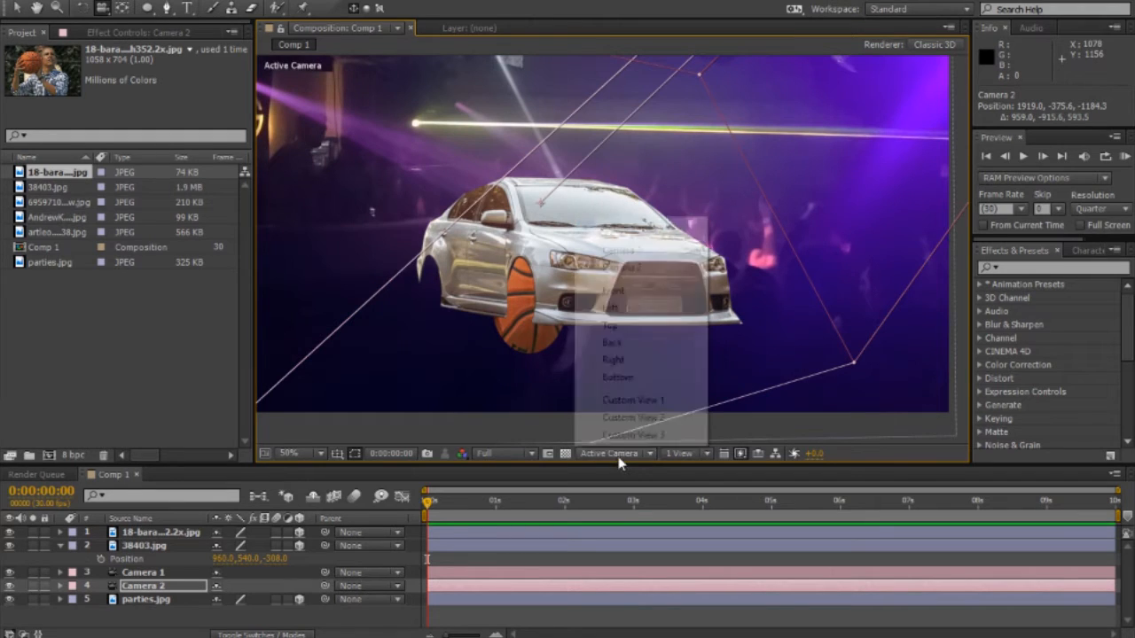
click(640, 268)
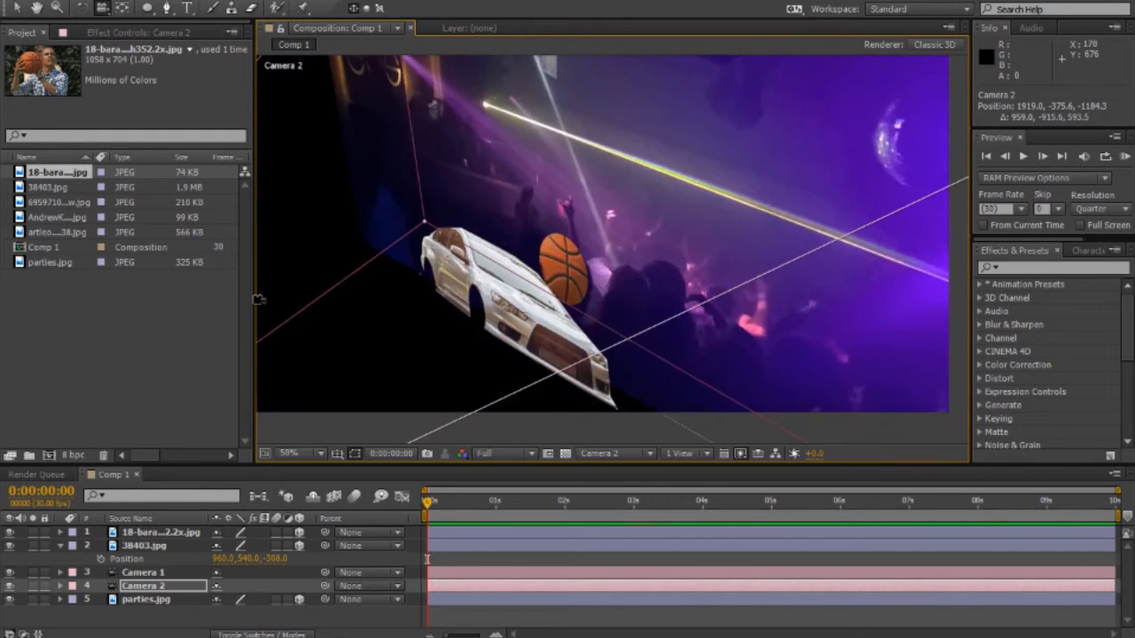
Step: Move the basketball layer forward along its Z axis to about -305.4, level with the car
key(v)
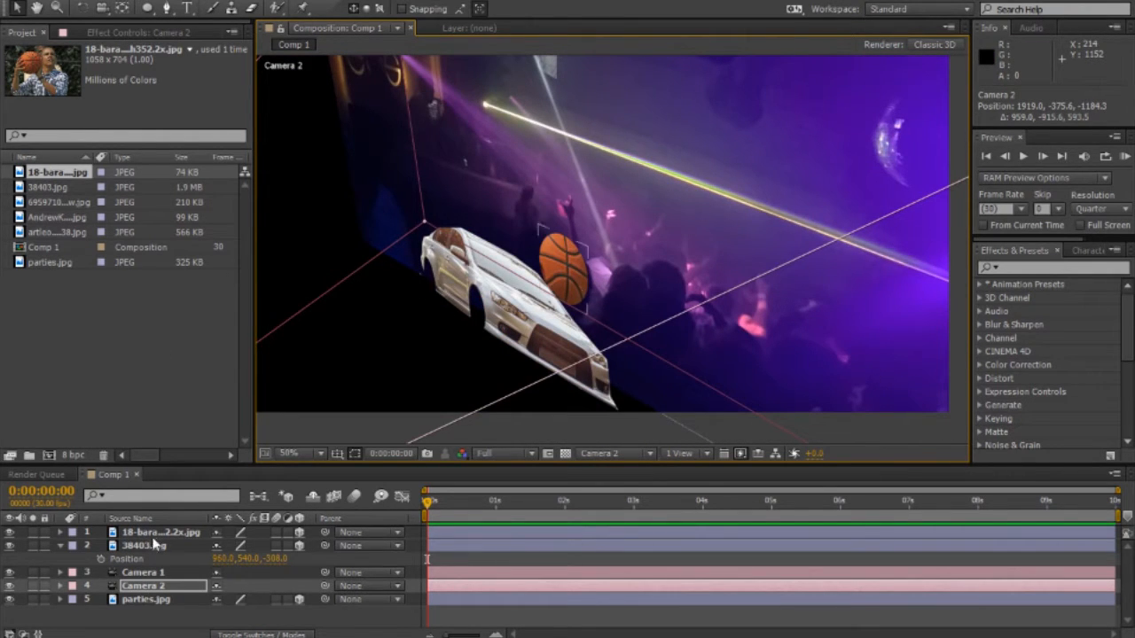
click(152, 535)
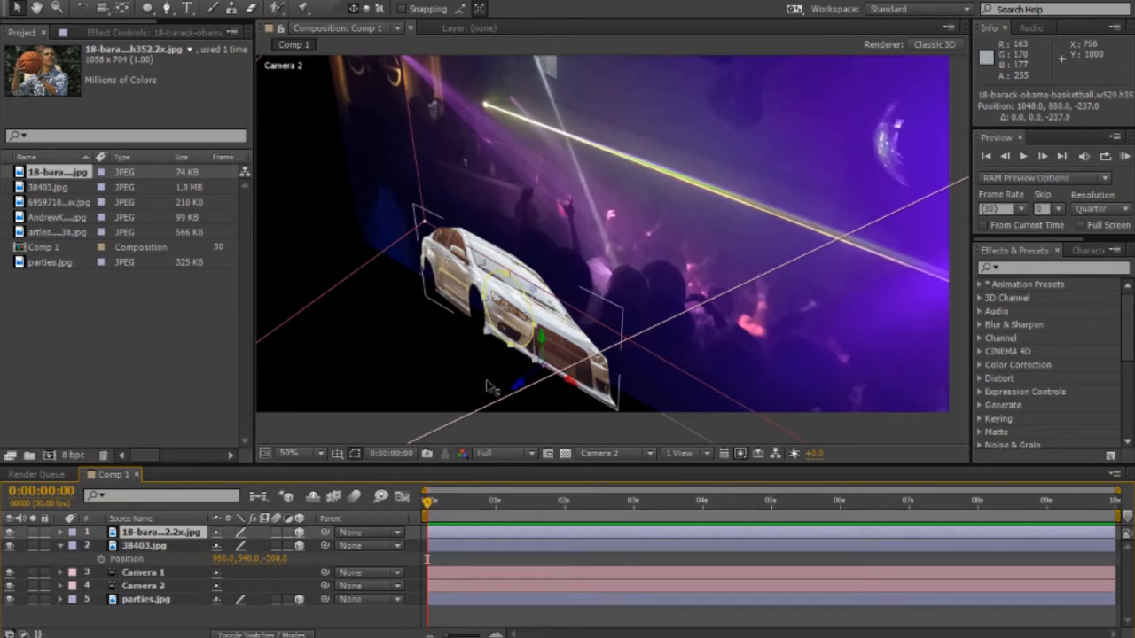
drag(488, 388, 458, 393)
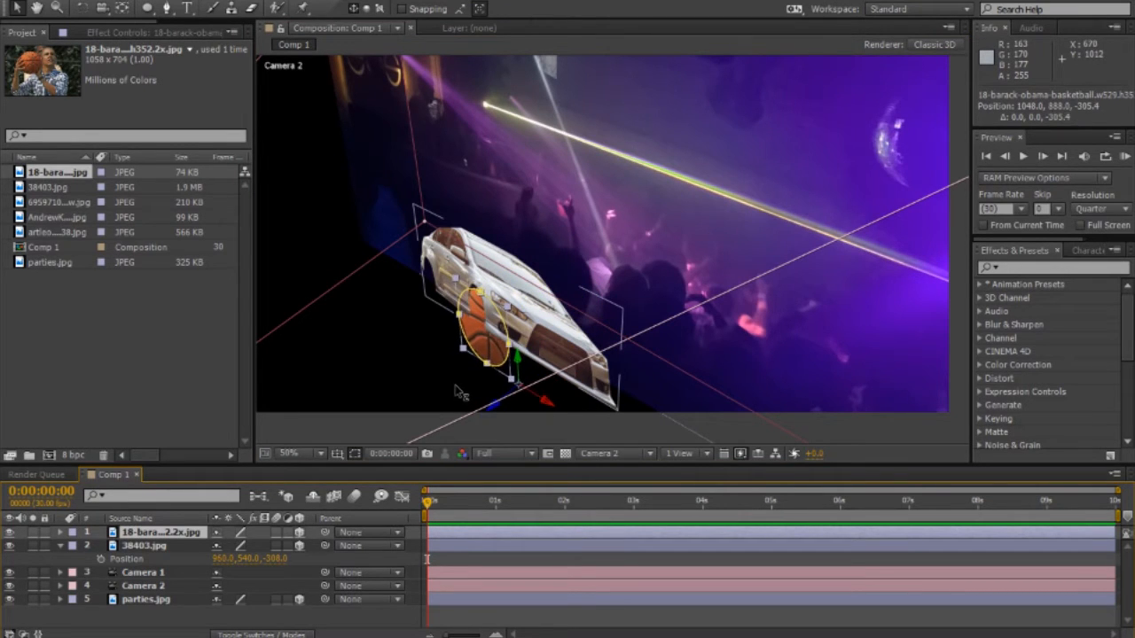
Step: Rotate the basketball layer slightly and shift its anchor point horizontally towards the middle of the ball
key(w)
drag(519, 369, 527, 367)
key(a)
drag(220, 545, 145, 545)
Step: Position the basketball at about 905.1, 754.4, -307.1 and scale it to 40.4, 53.8, 52.8% in the active camera view
key(v)
drag(548, 395, 443, 347)
click(603, 453)
click(612, 228)
key(s)
drag(251, 547, 224, 549)
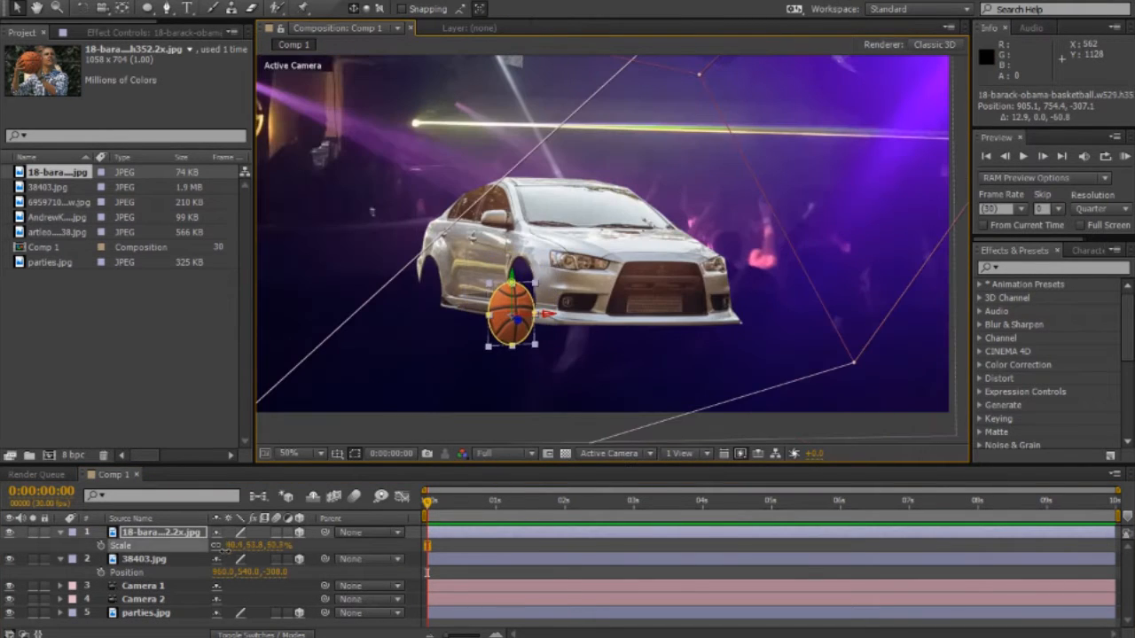
Step: Raise the basketball into the front wheel arch at about 916.8, 710.2, -304.6 and check its fit up close
drag(512, 276, 512, 252)
drag(548, 291, 555, 291)
drag(518, 255, 517, 252)
click(536, 393)
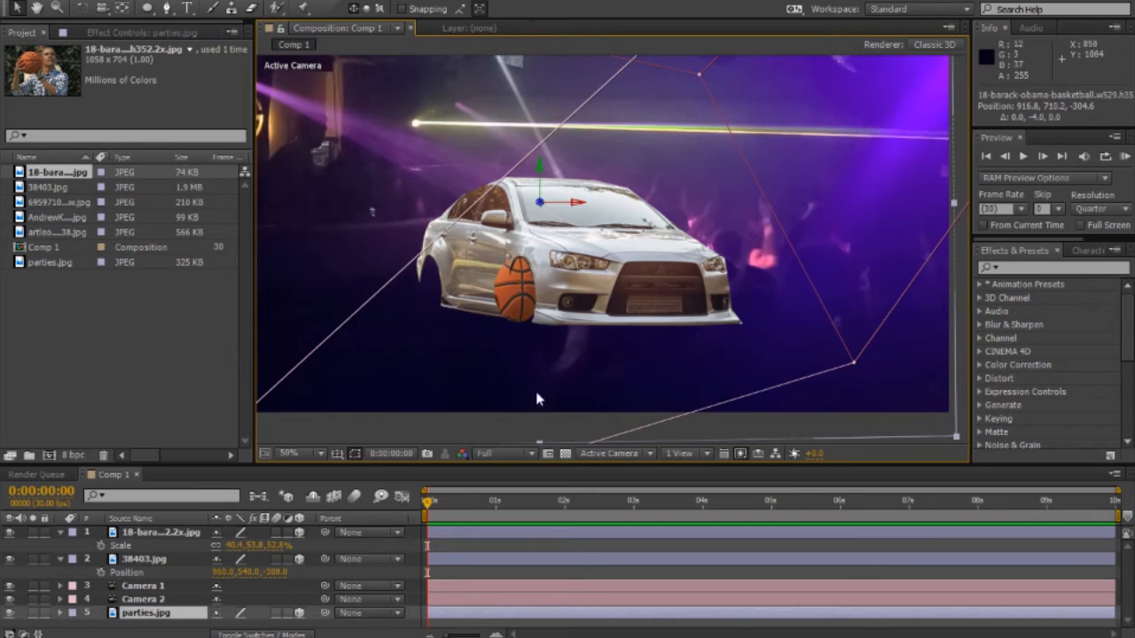
scroll(519, 323, up, 1)
key(space)
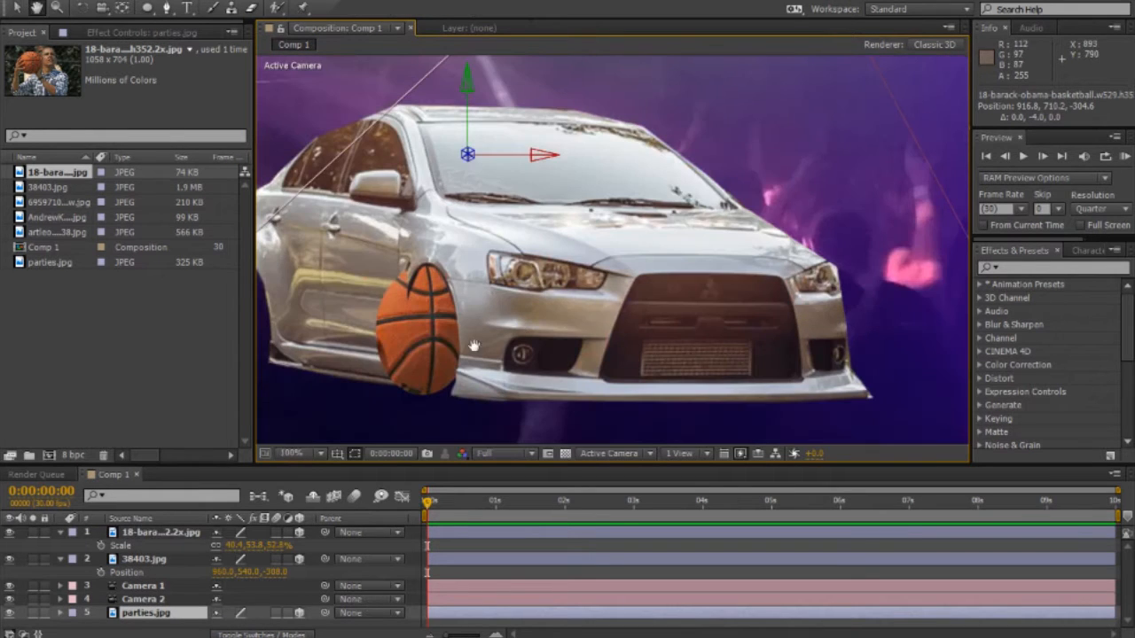
drag(476, 325, 608, 251)
scroll(608, 251, up, 1)
drag(553, 317, 568, 304)
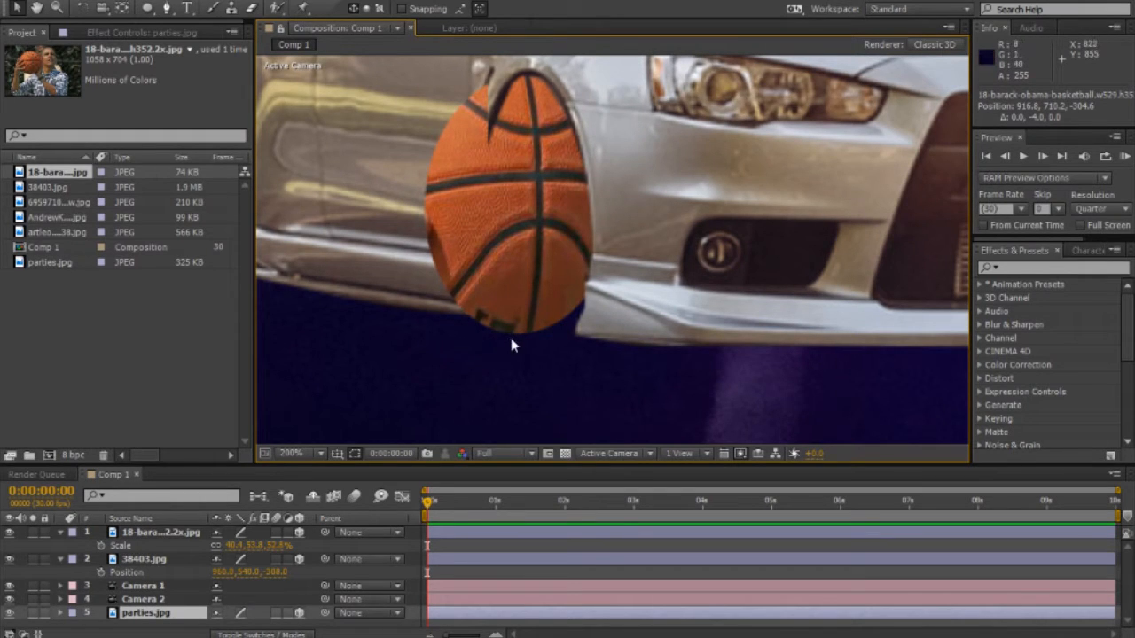
Step: Check the basketball's fit in the front wheel arch against the whole car and inspect the front grille
scroll(524, 312, down, 1)
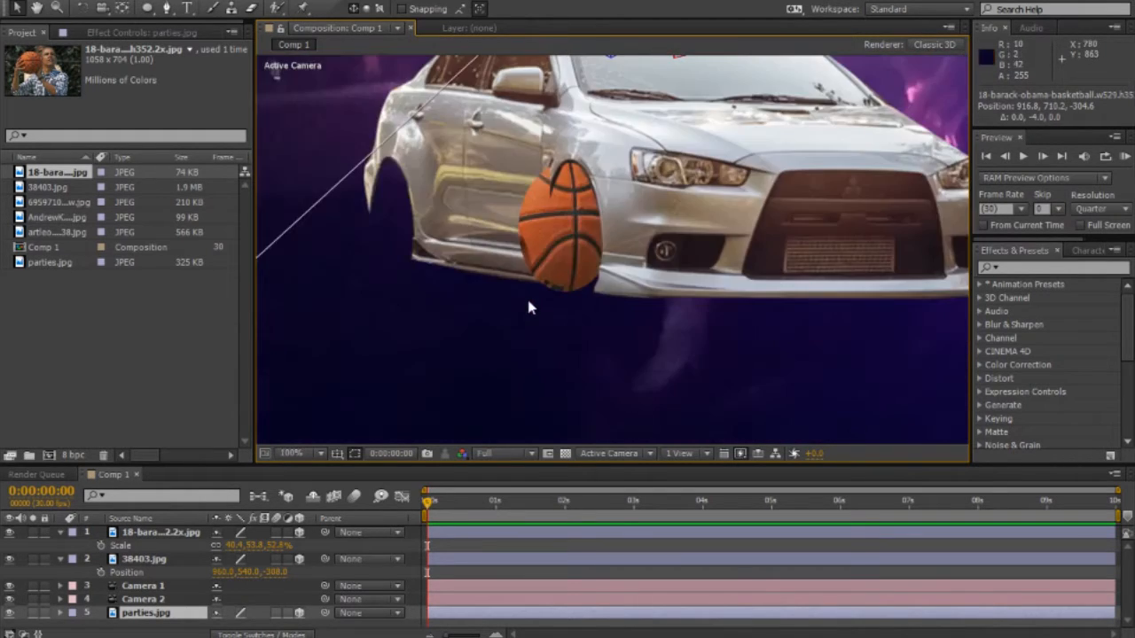
key(space)
drag(602, 263, 505, 356)
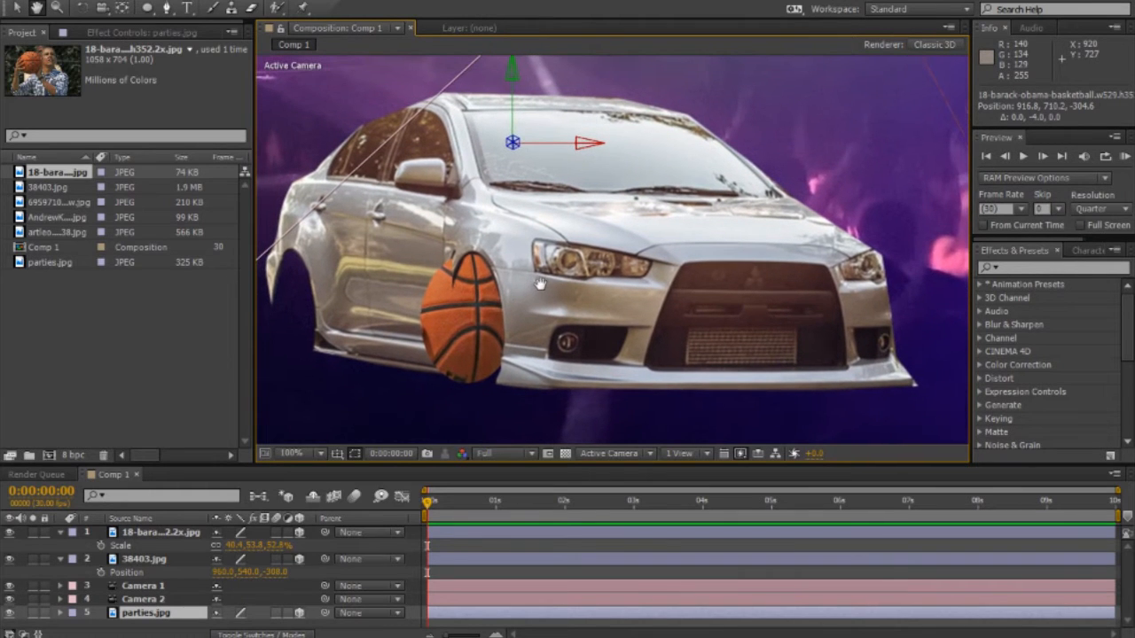
key(space)
drag(543, 291, 574, 301)
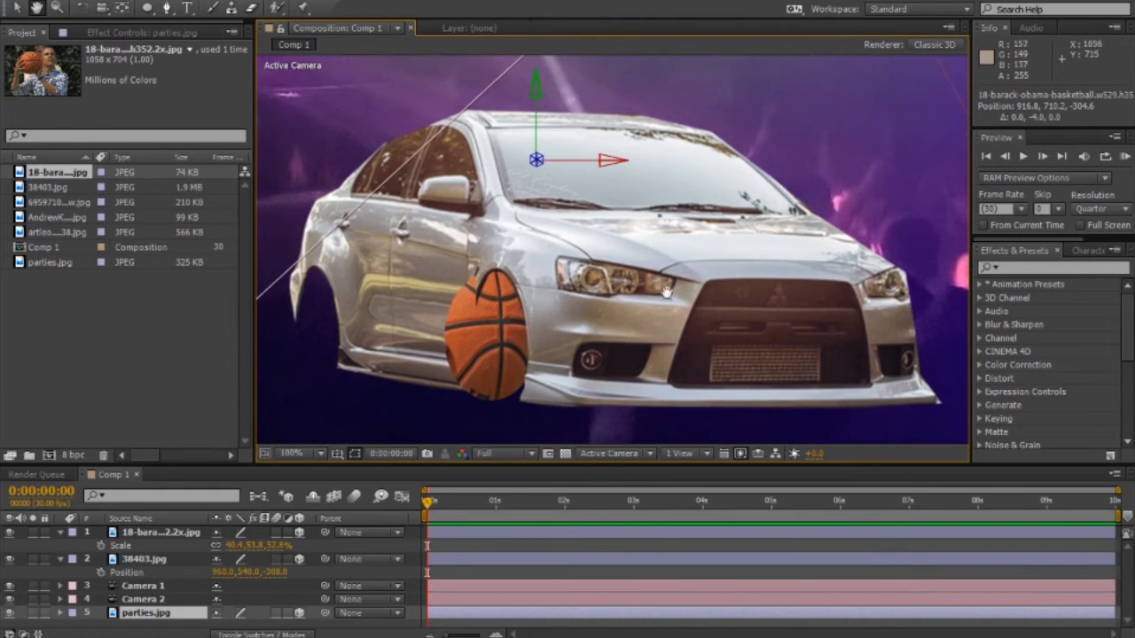
drag(666, 292, 645, 251)
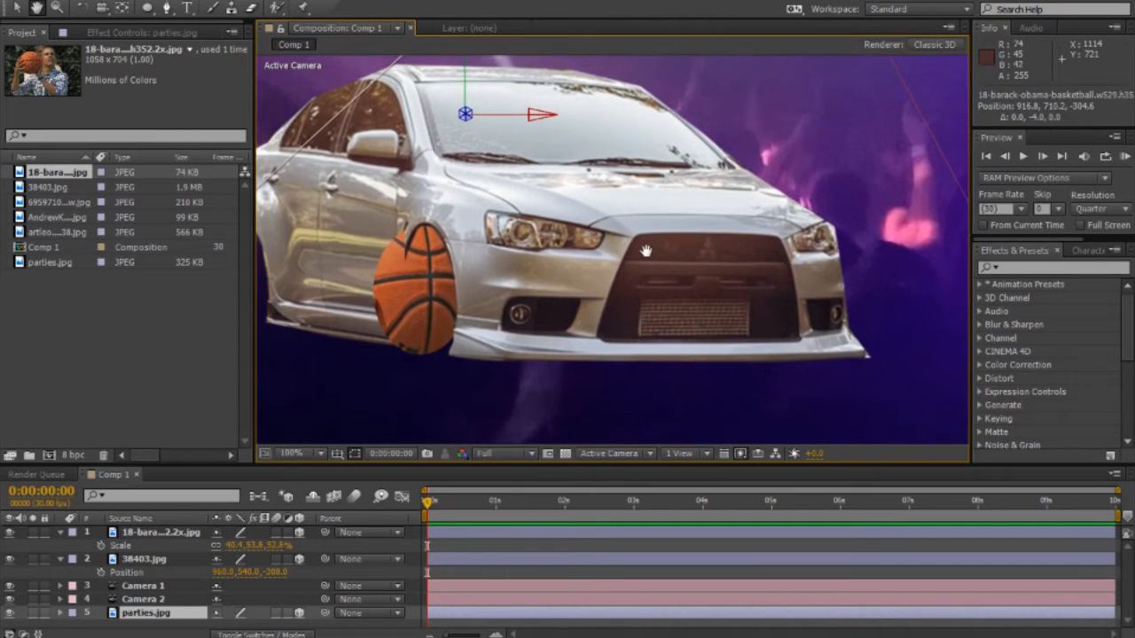
scroll(646, 251, up, 1)
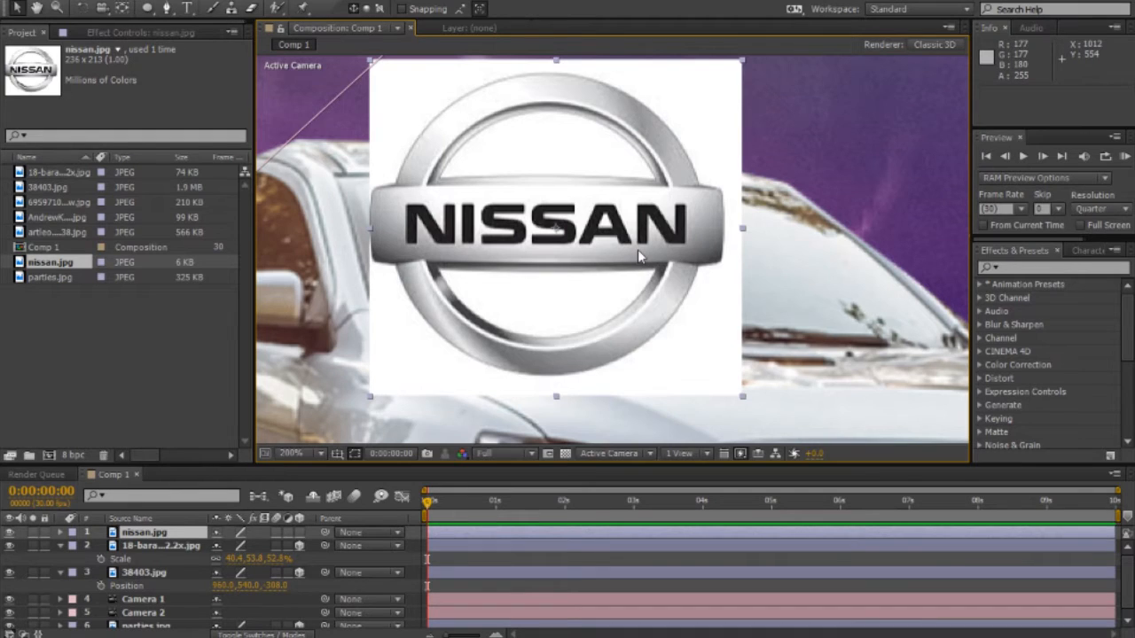
Step: Draw a triangular Pen mask on the nissan.jpg layer inside the opening above the lettering band
key(space)
drag(616, 185, 586, 202)
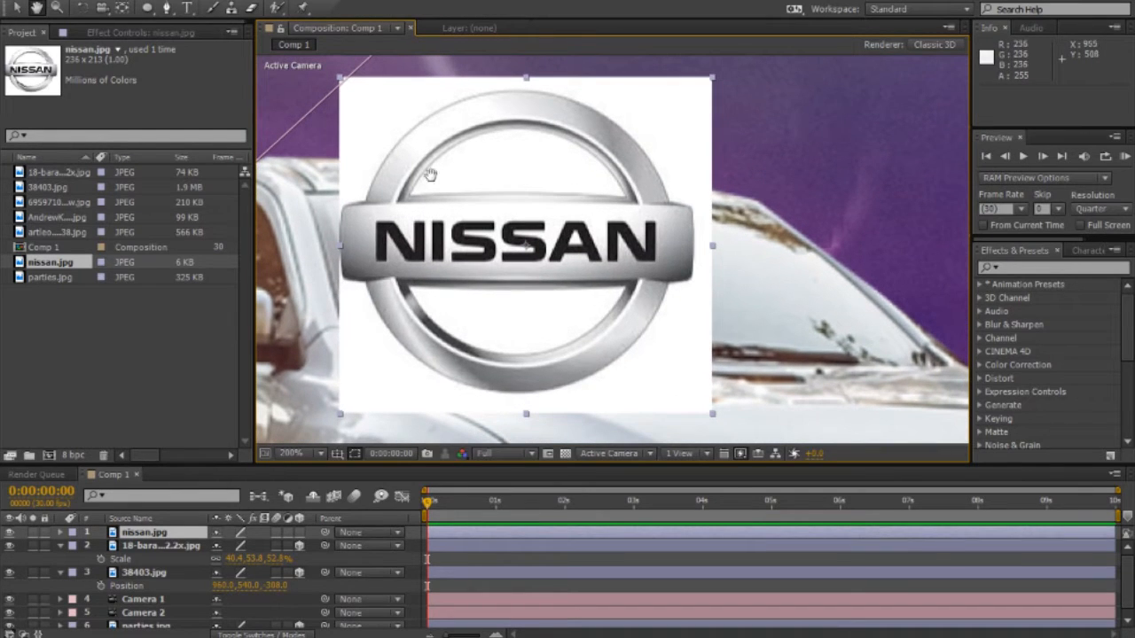
click(167, 9)
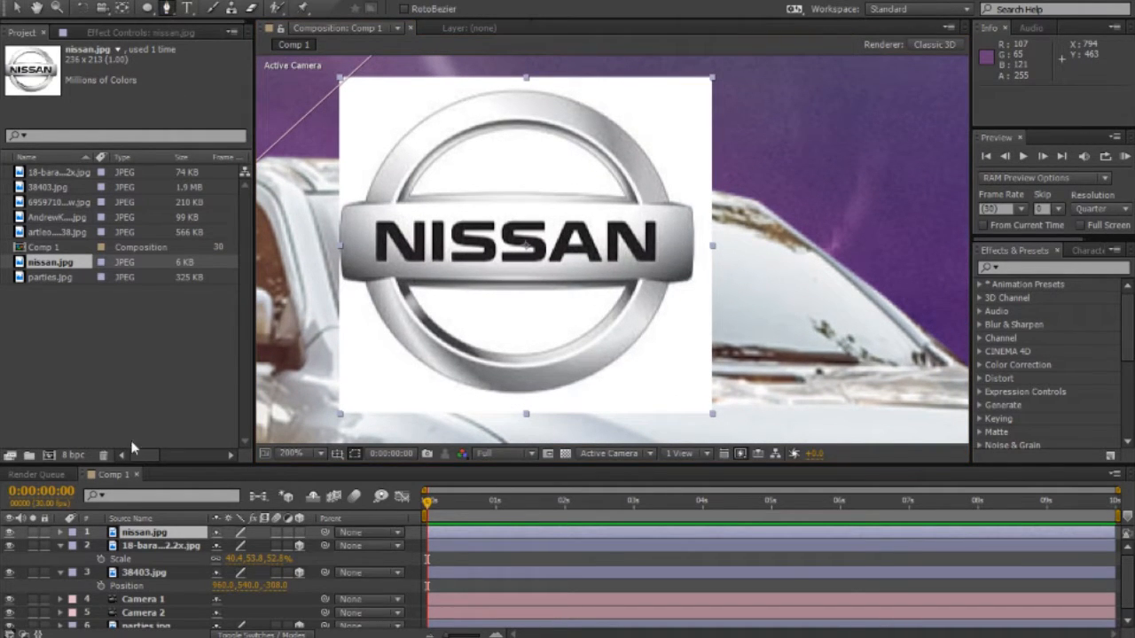
click(153, 534)
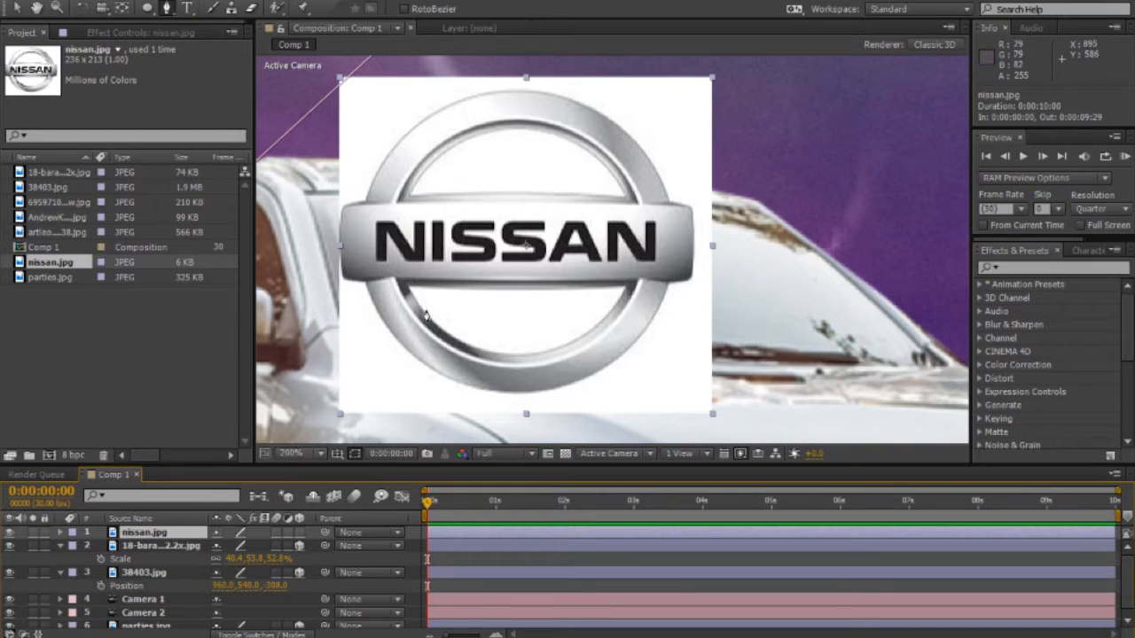
click(406, 195)
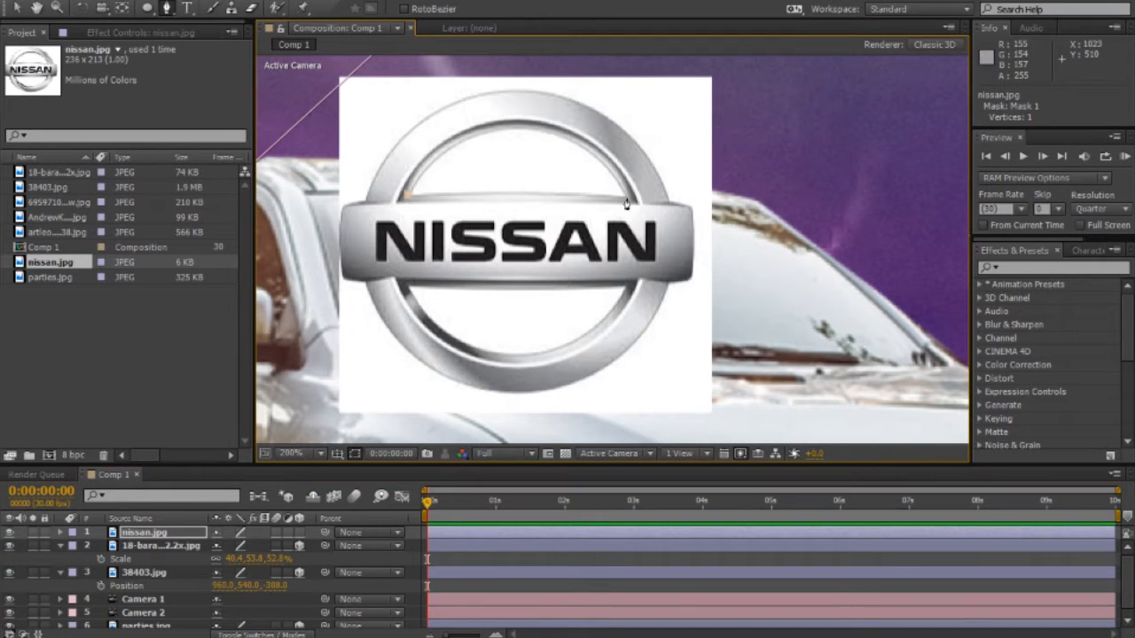
click(407, 196)
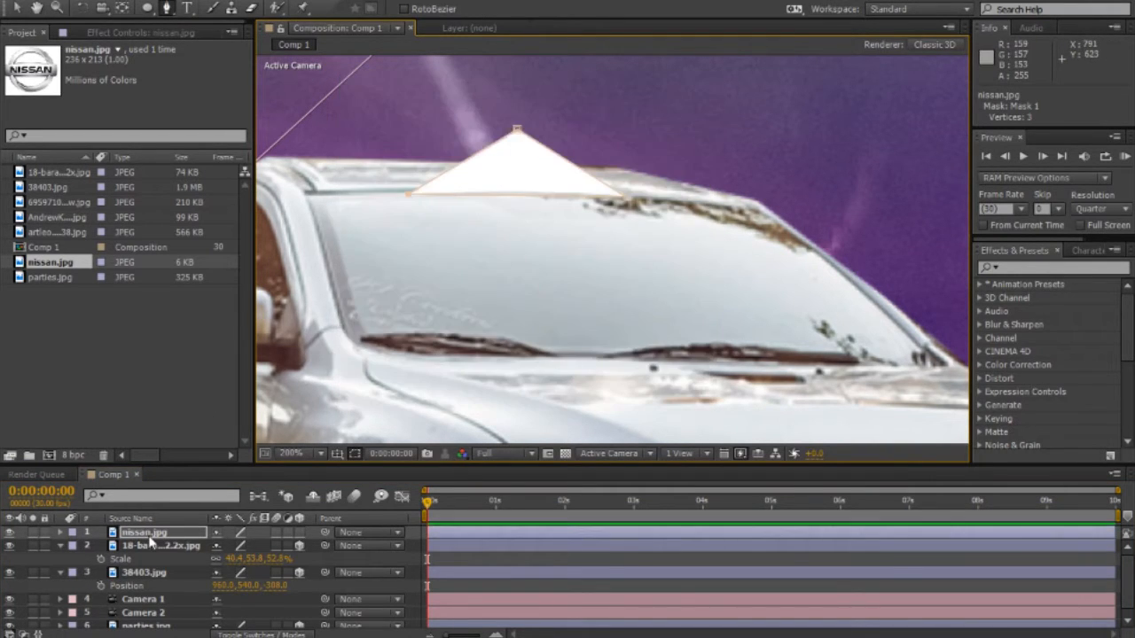
Step: Reveal the Nissan layer's mask properties and set Mask 1 to Subtract
click(150, 538)
key(m)
key(m)
click(253, 544)
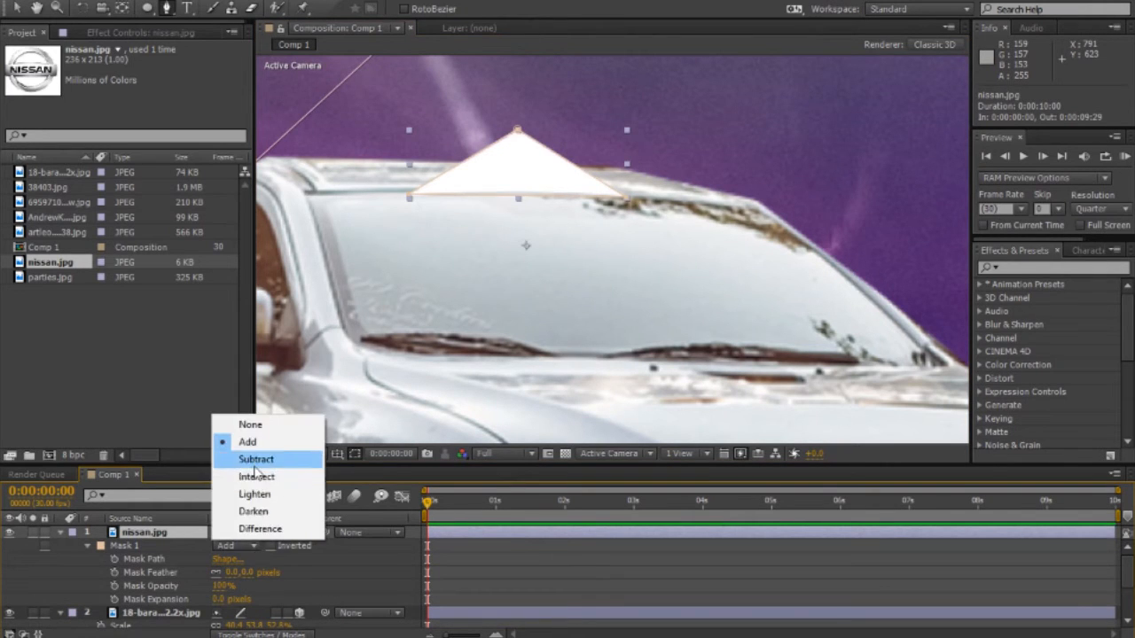
click(257, 463)
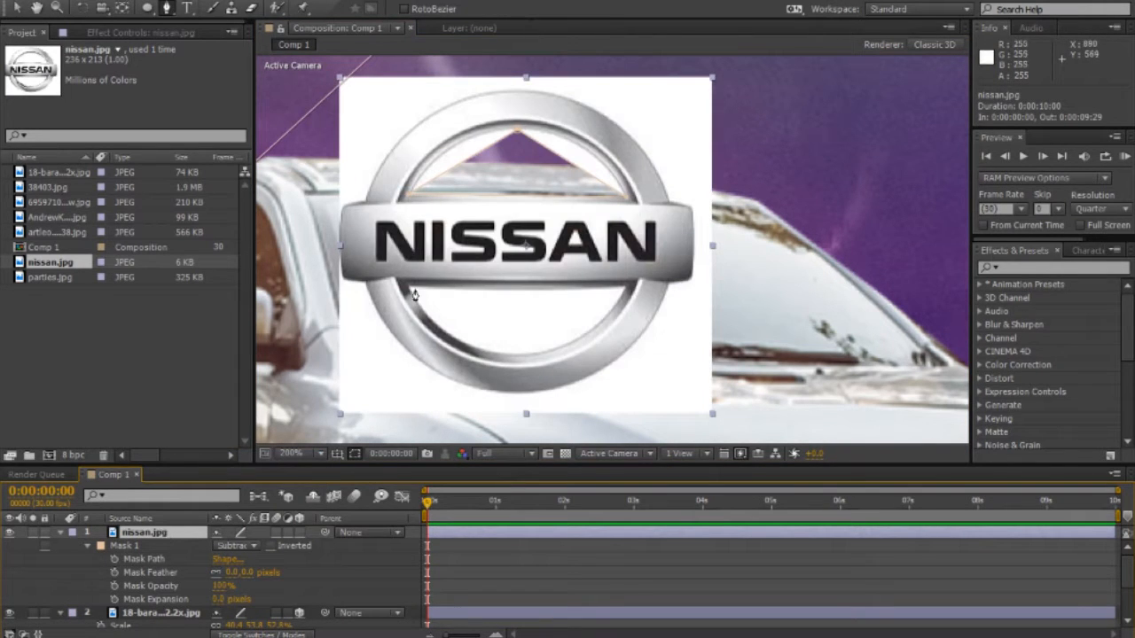
Step: Draw a second triangular mask in the logo's opening below the lettering band and set it to Subtract
click(407, 287)
click(622, 287)
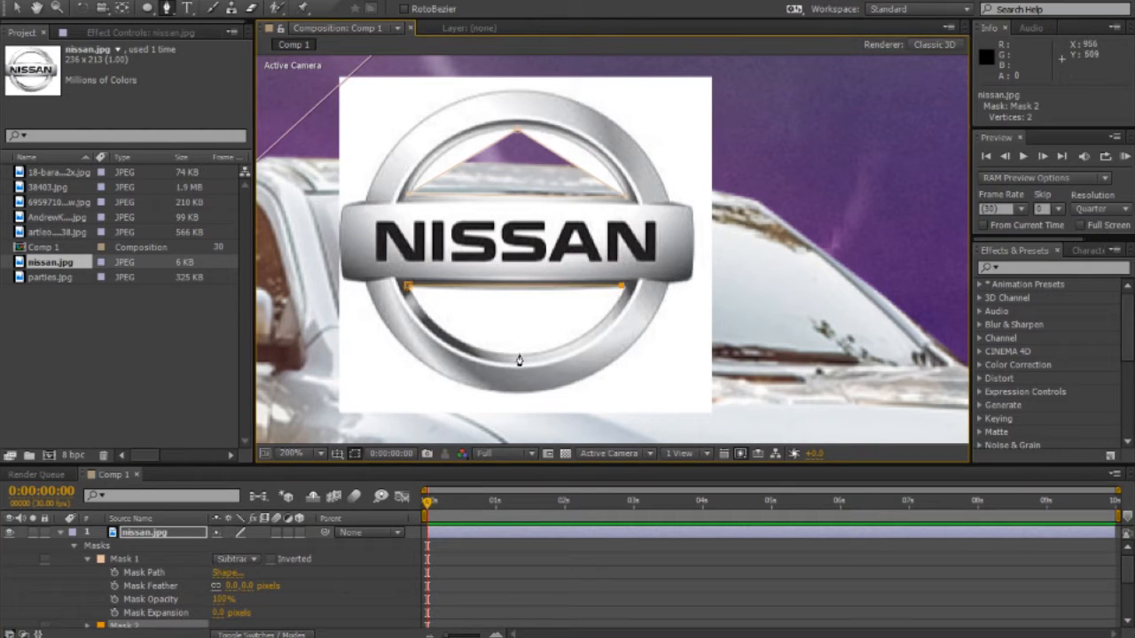
click(409, 287)
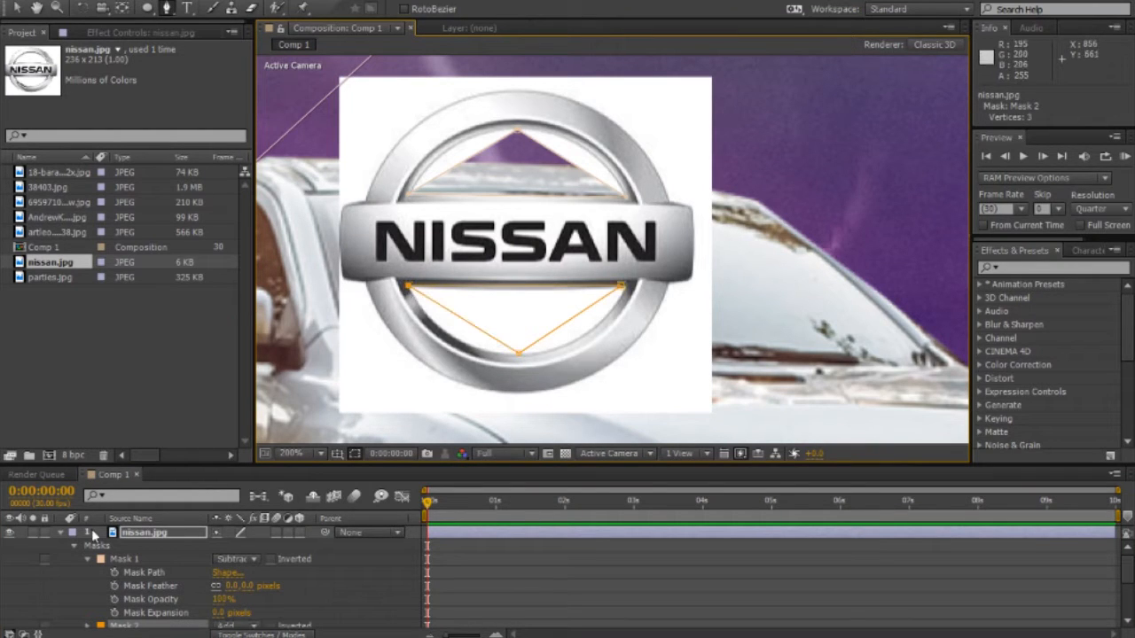
click(129, 535)
click(234, 625)
click(234, 540)
Step: Trace a closed Pen mask around the outer edge of the whole Nissan logo
click(364, 200)
click(458, 91)
click(601, 94)
drag(406, 151, 385, 131)
drag(532, 87, 567, 83)
click(669, 150)
click(707, 291)
drag(688, 222, 704, 202)
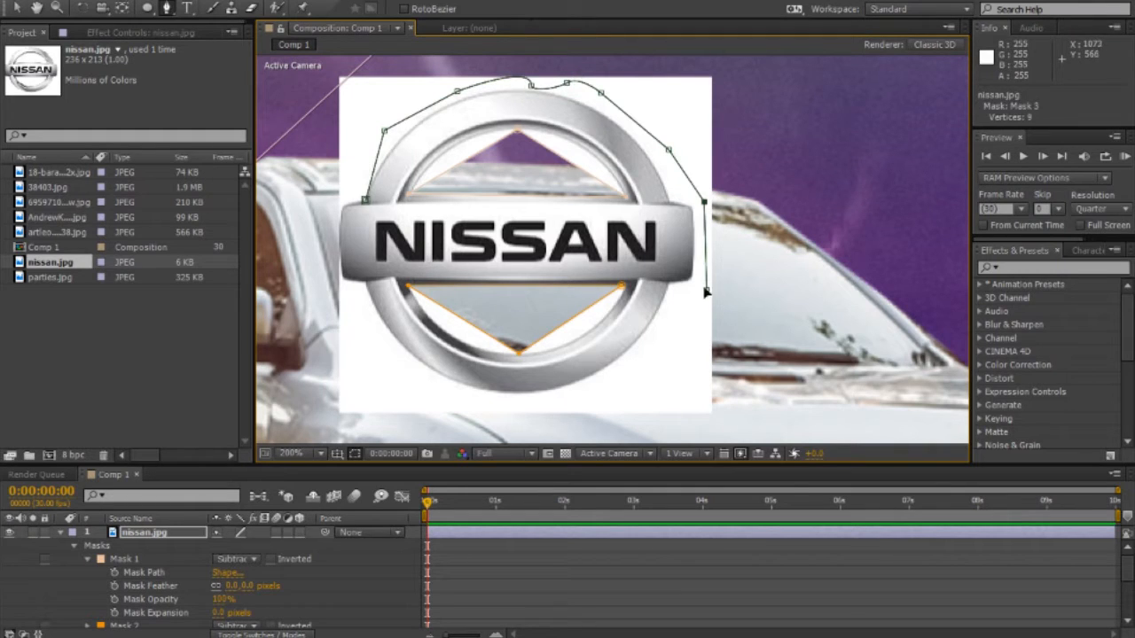
click(666, 359)
click(547, 412)
click(467, 408)
click(397, 388)
click(357, 337)
click(315, 250)
click(319, 184)
click(364, 200)
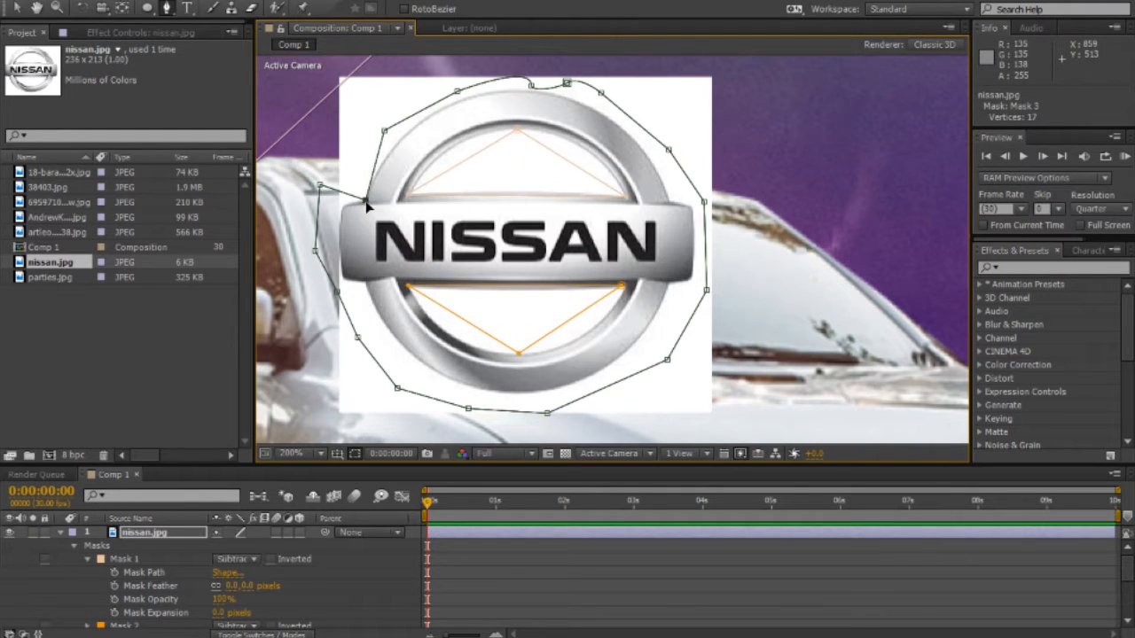
Step: Set Mask 3 to Subtract and invert it so only the area inside the logo outline is kept
scroll(239, 573, down, 2)
click(237, 572)
click(257, 486)
key(m)
key(m)
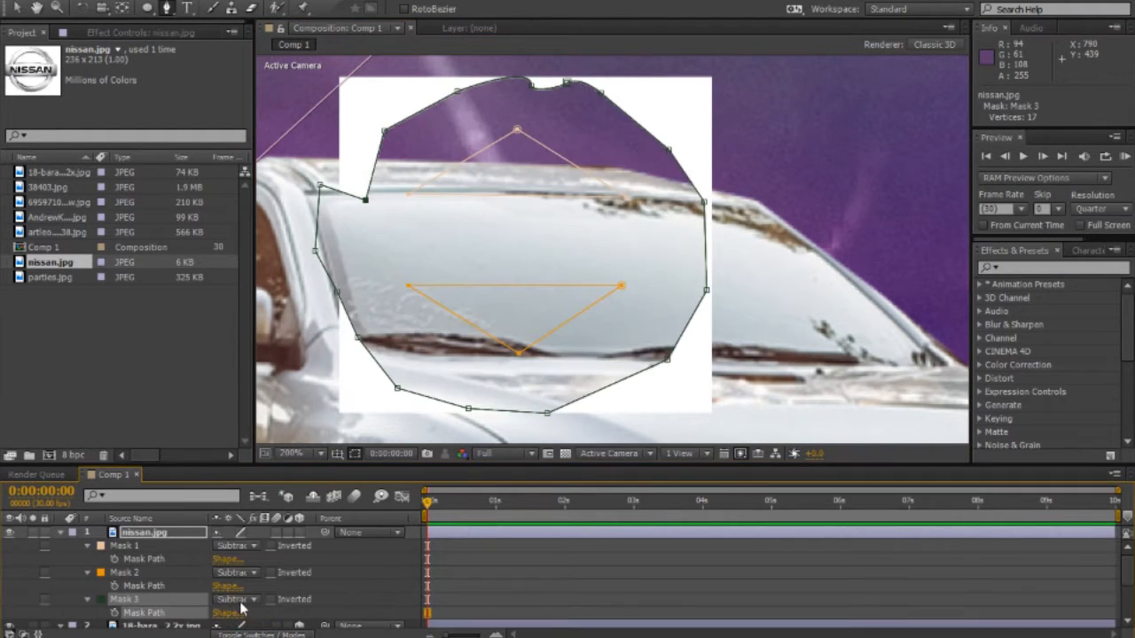
click(237, 600)
click(232, 495)
click(248, 599)
click(239, 512)
click(271, 599)
key(v)
click(816, 221)
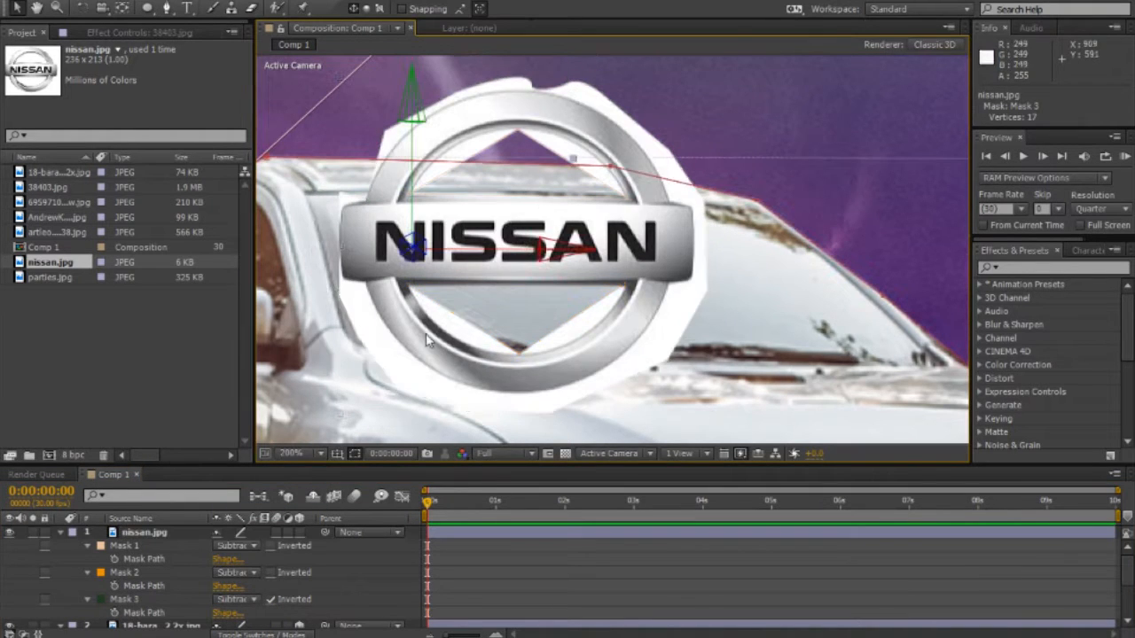
Step: Apply the Luma Key effect to nissan.jpg and set its Key Type to Key Out Brighter
click(155, 532)
click(1043, 268)
text(luma)
drag(1034, 298, 179, 535)
click(186, 89)
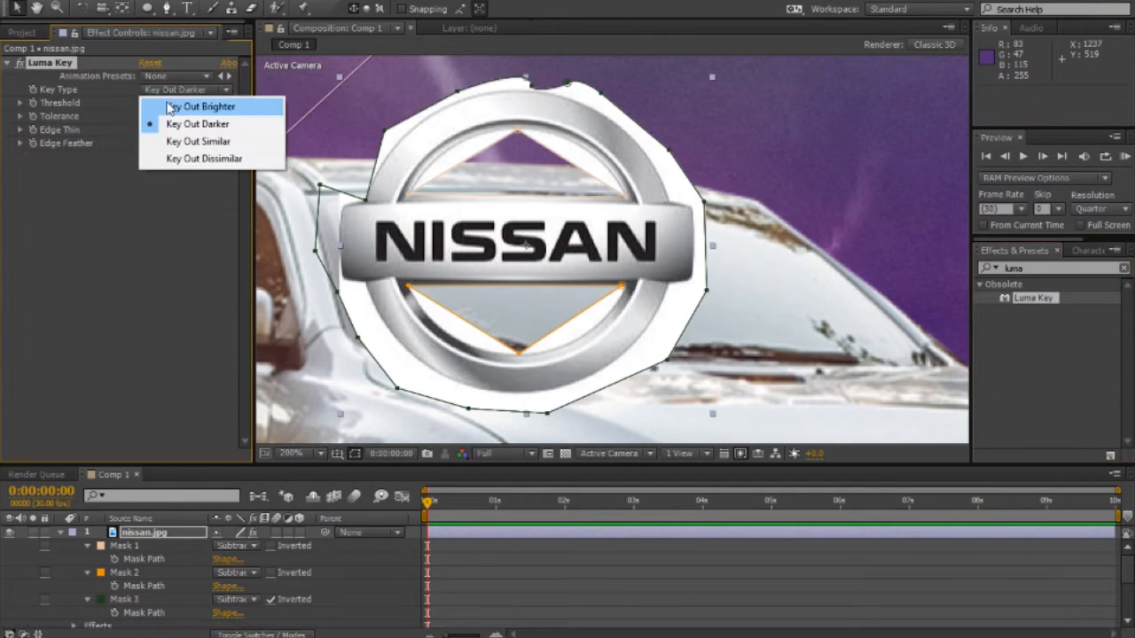
click(191, 112)
Step: Set the Luma Key Threshold to 227, Tolerance to 0, Edge Thin to -3 and Edge Feather to 5.2
drag(175, 98, 152, 102)
mouse_move(142, 116)
mouse_down()
mouse_move(172, 117)
mouse_move(120, 113)
mouse_up()
drag(145, 129, 130, 106)
drag(141, 129, 140, 127)
drag(147, 143, 192, 143)
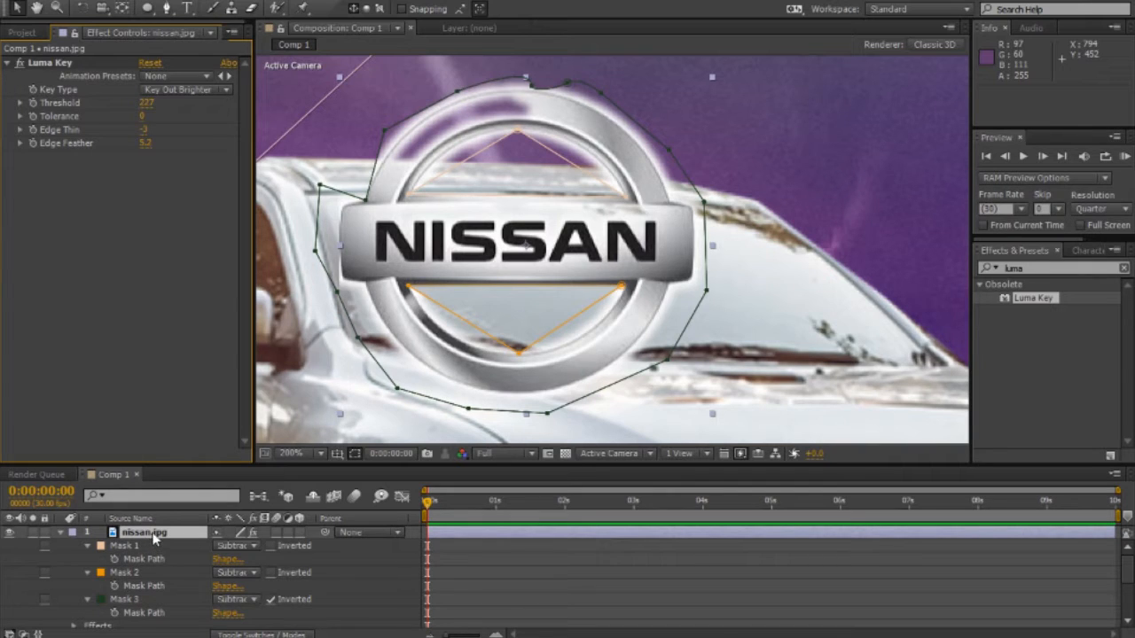
Step: Set the Nissan logo layer's blending mode to Add
key(F4)
click(226, 534)
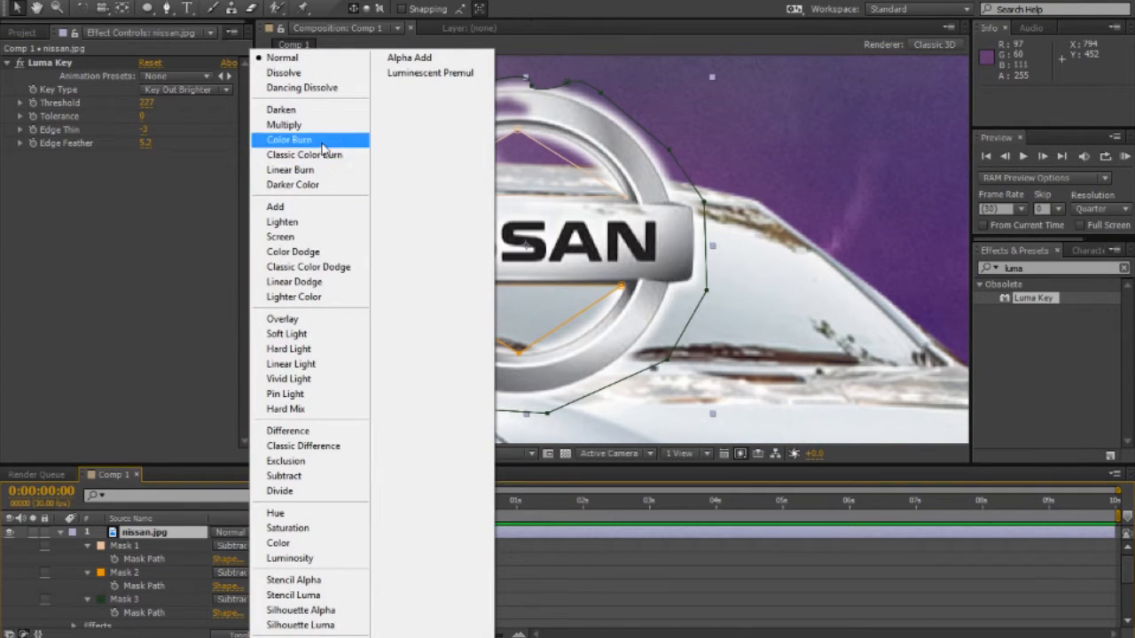
click(306, 208)
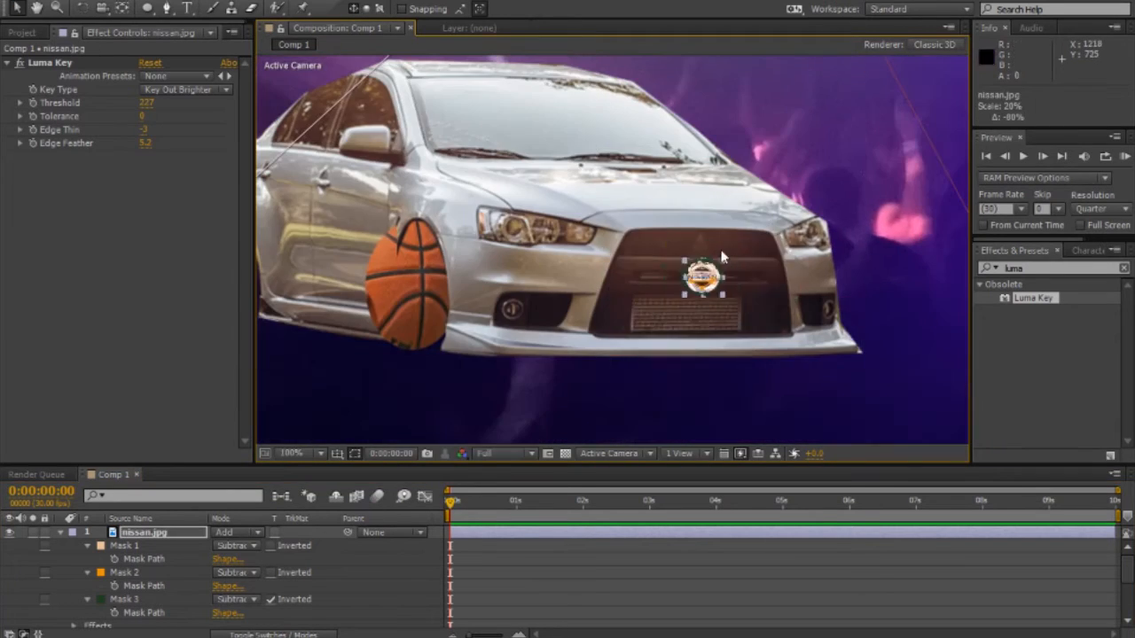
Step: Move the small Nissan logo to the upper middle of the car's grille, at about 1196, 717.5
scroll(639, 373, up, 3)
drag(709, 266, 683, 155)
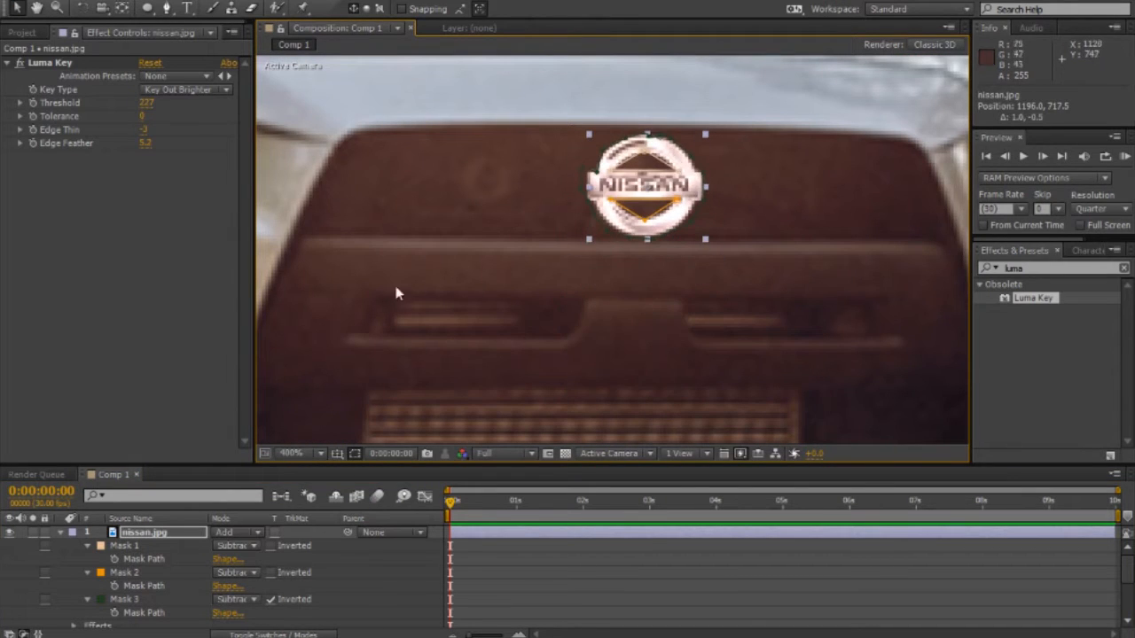
click(167, 533)
key(F4)
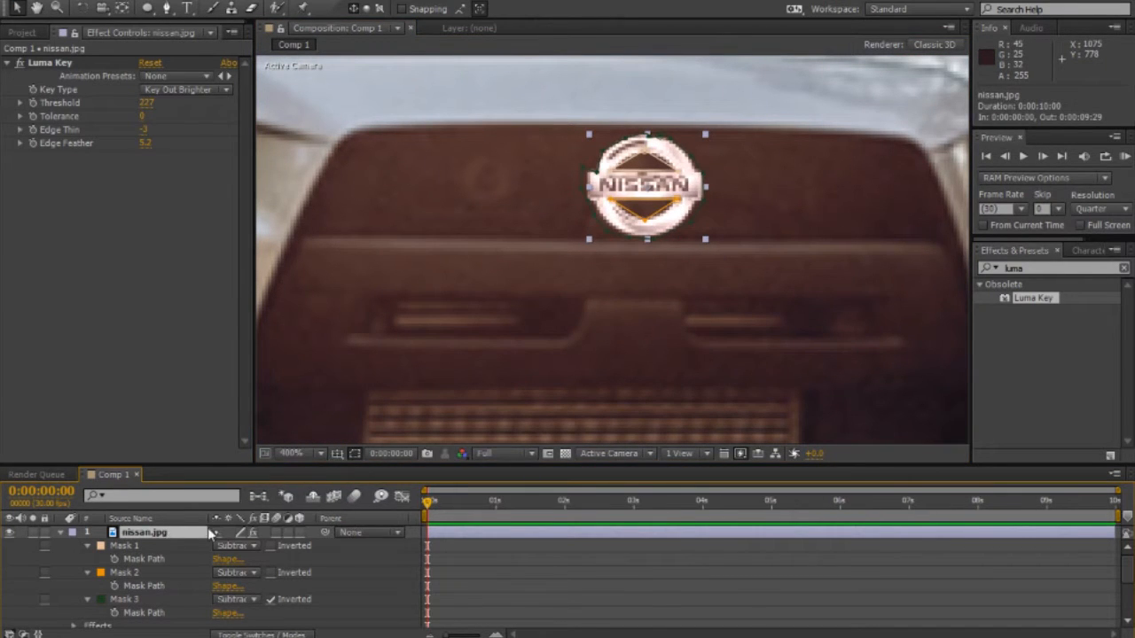
Step: Clear the effect search and examine how the Nissan logo blends with the grille, both in the full composition and close up
click(1123, 268)
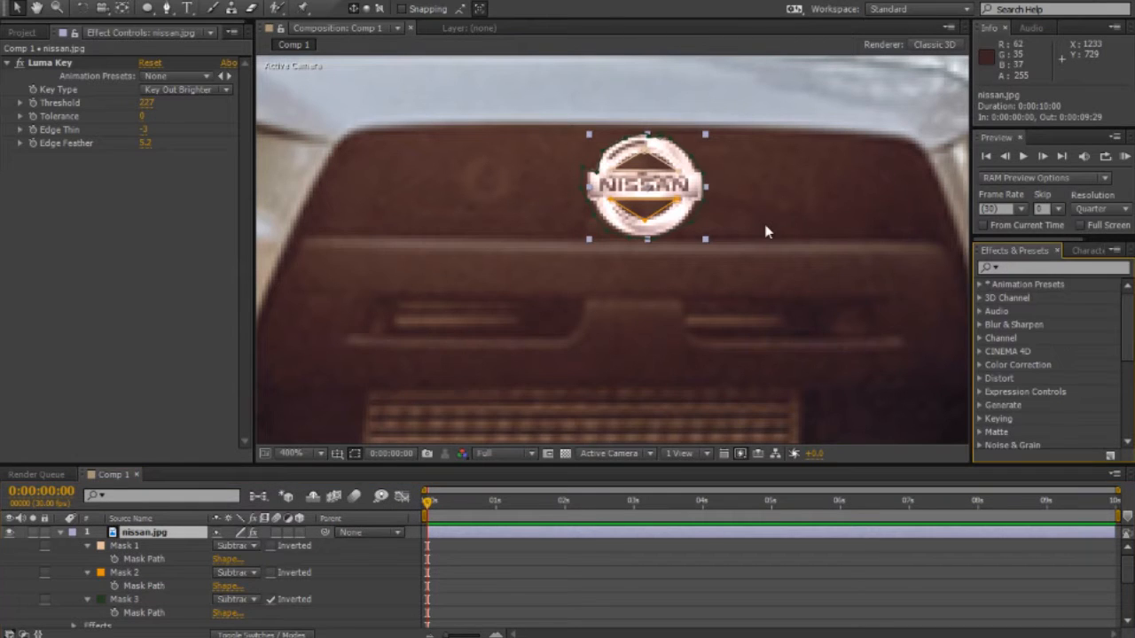
key(comma)
key(comma)
key(comma)
key(comma)
click(853, 211)
scroll(745, 243, down, 1)
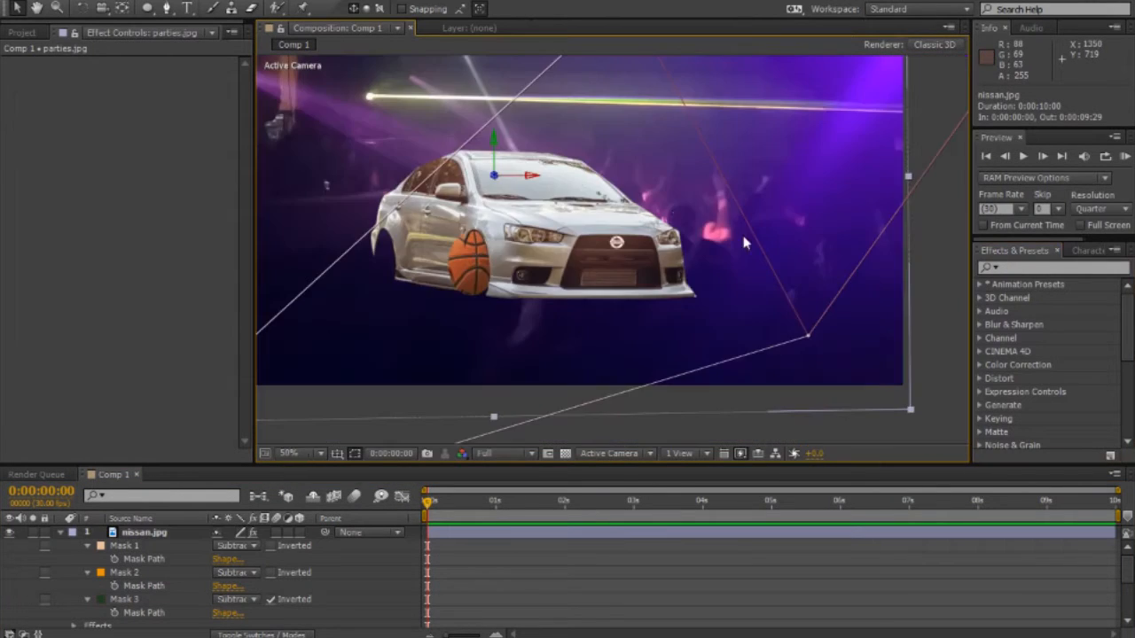
scroll(670, 221, up, 1)
scroll(669, 229, down, 1)
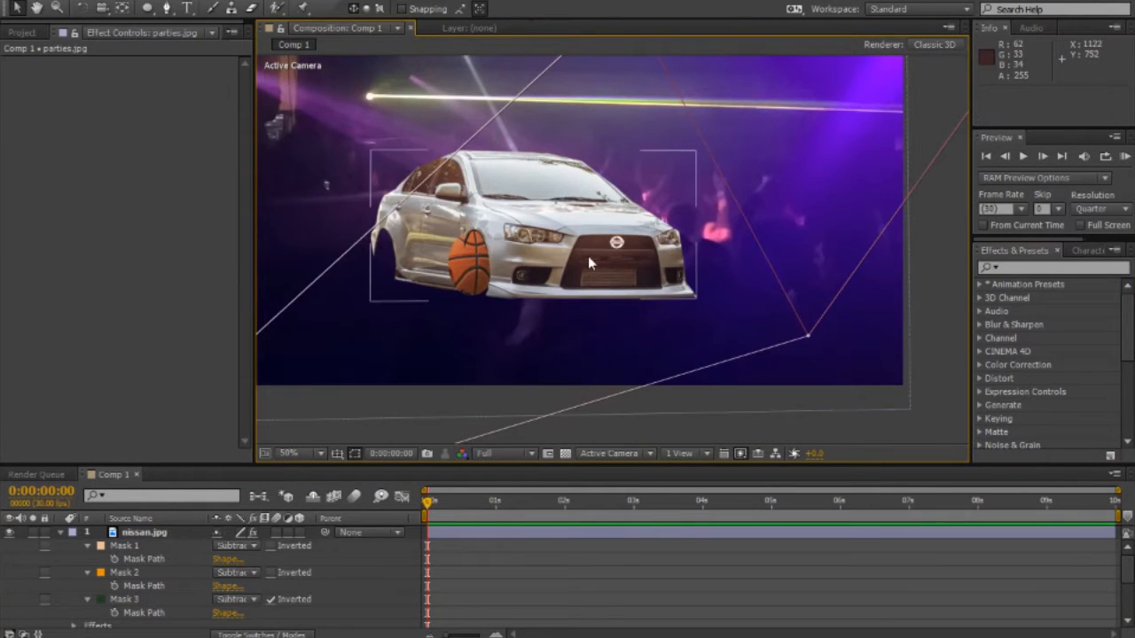
scroll(588, 257, up, 1)
key(space)
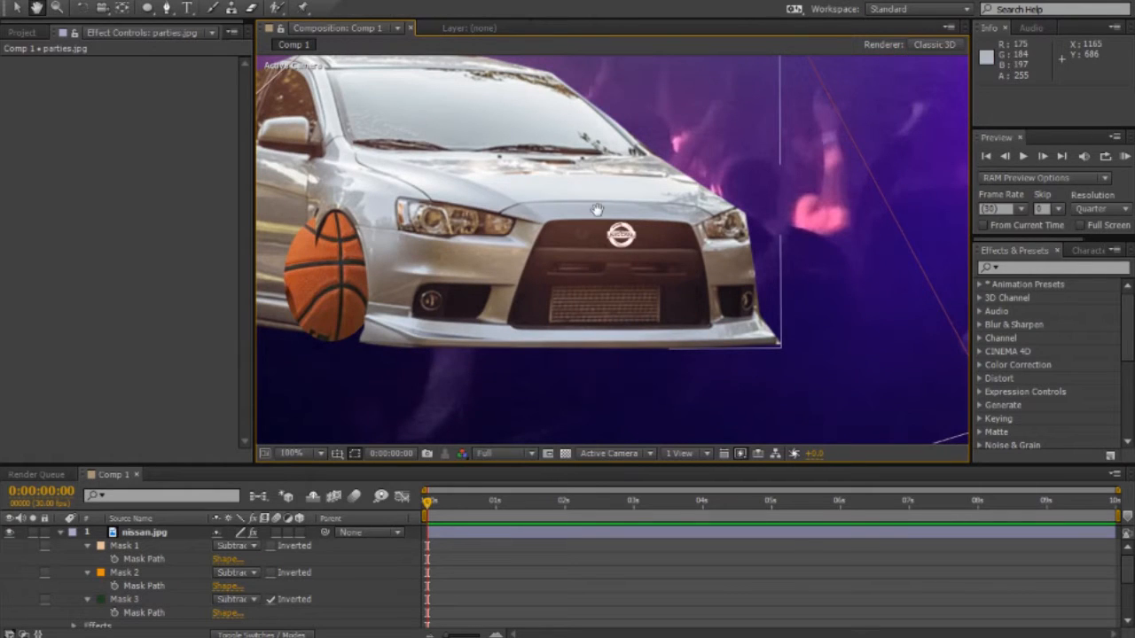
drag(581, 210, 588, 249)
Step: Find the Levels effect and apply it to the nissan.jpg layer
click(143, 532)
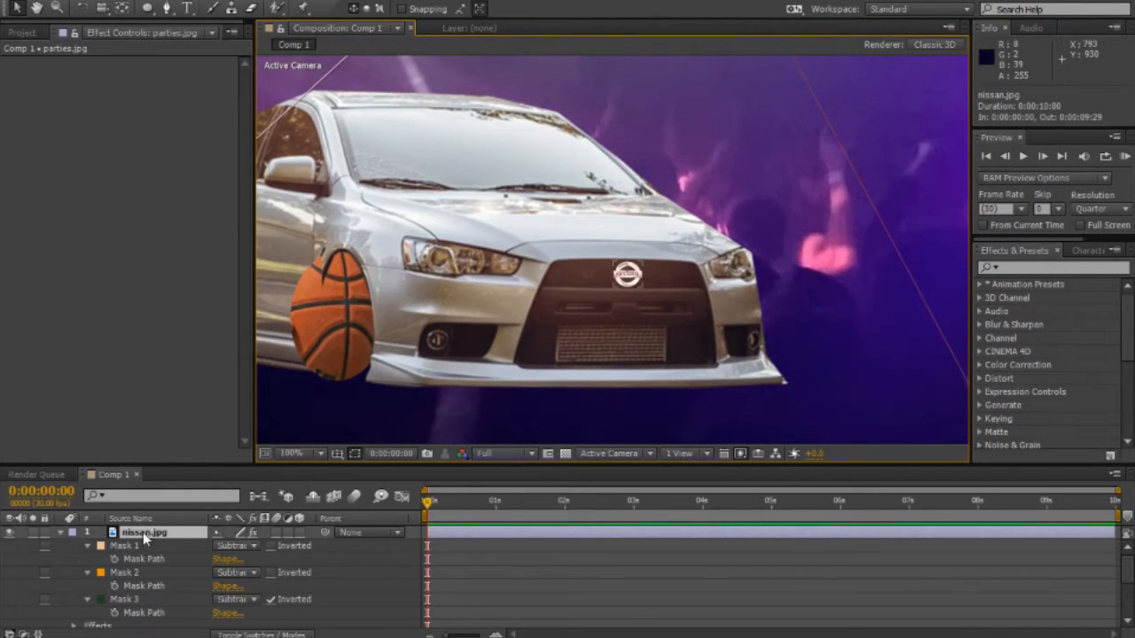
click(1014, 268)
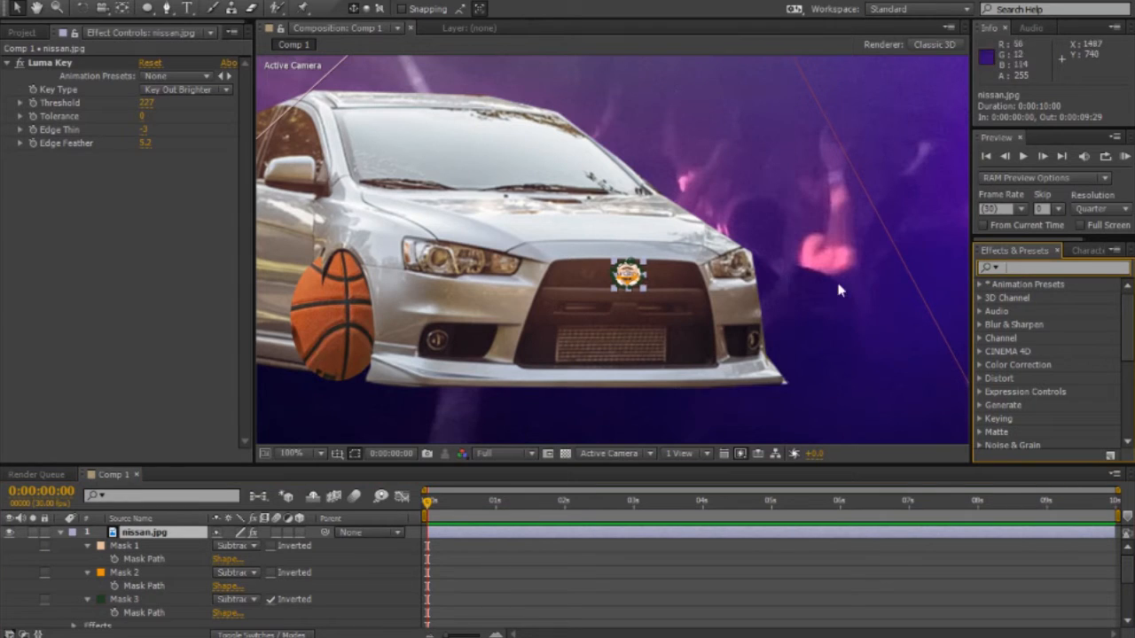
text(level)
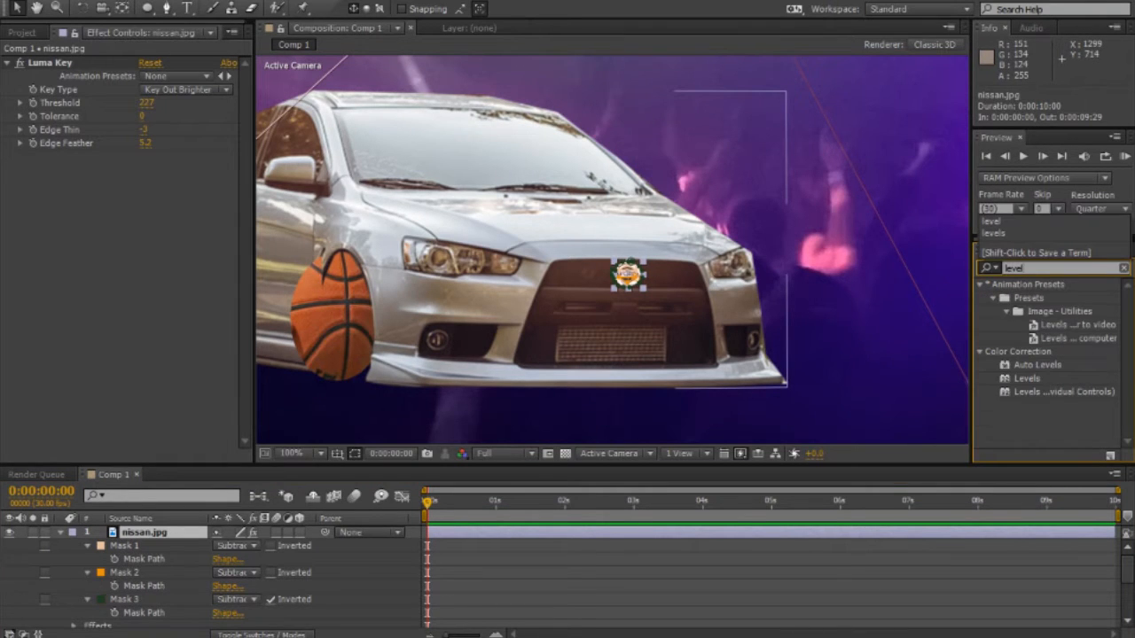
click(1026, 378)
drag(309, 482, 139, 535)
Step: Darken the logo by lowering the Levels output white, with Red Output White at 238, and adjust the red channel's black output
scroll(616, 314, up, 1)
drag(556, 349, 505, 294)
scroll(506, 294, up, 1)
click(41, 283)
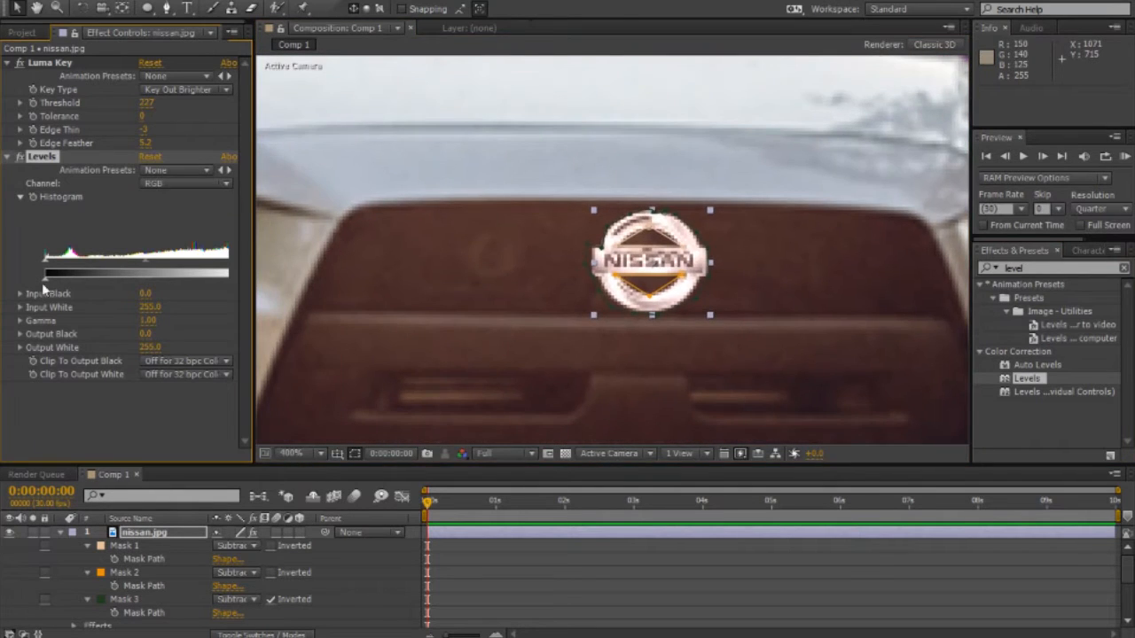
drag(254, 275, 286, 275)
mouse_move(247, 275)
mouse_down()
mouse_move(204, 275)
mouse_move(234, 274)
mouse_up()
click(202, 178)
click(203, 213)
drag(46, 274, 56, 274)
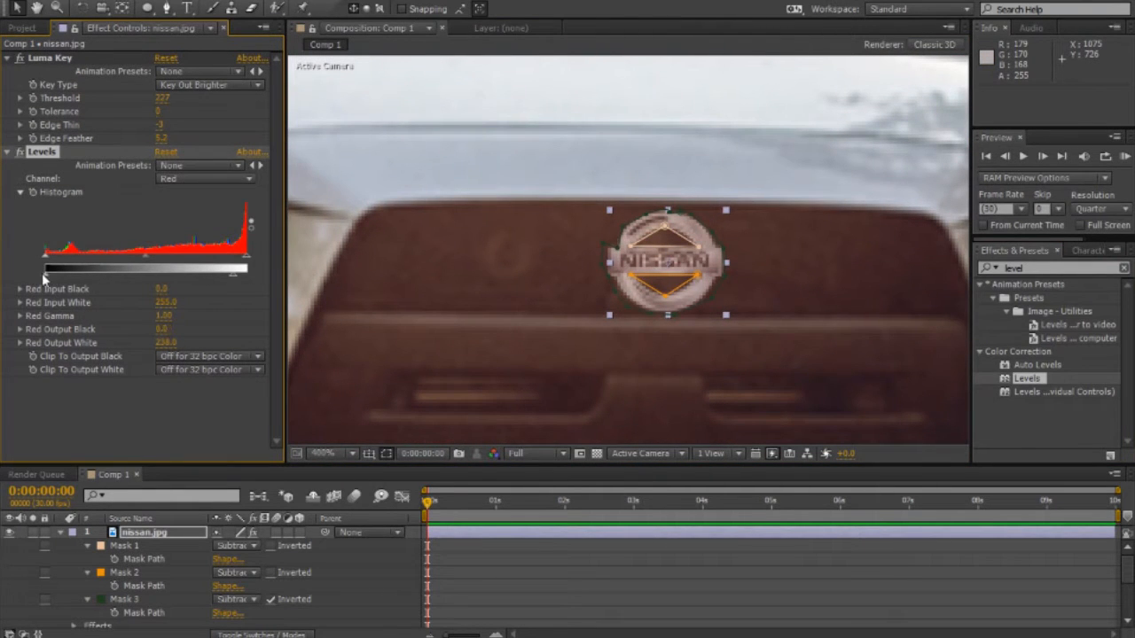
Step: Switch Levels to the Alpha channel, lower Alpha Output White to 180, and check the logo against the car
click(203, 178)
click(192, 246)
click(202, 178)
click(192, 263)
drag(244, 275, 186, 275)
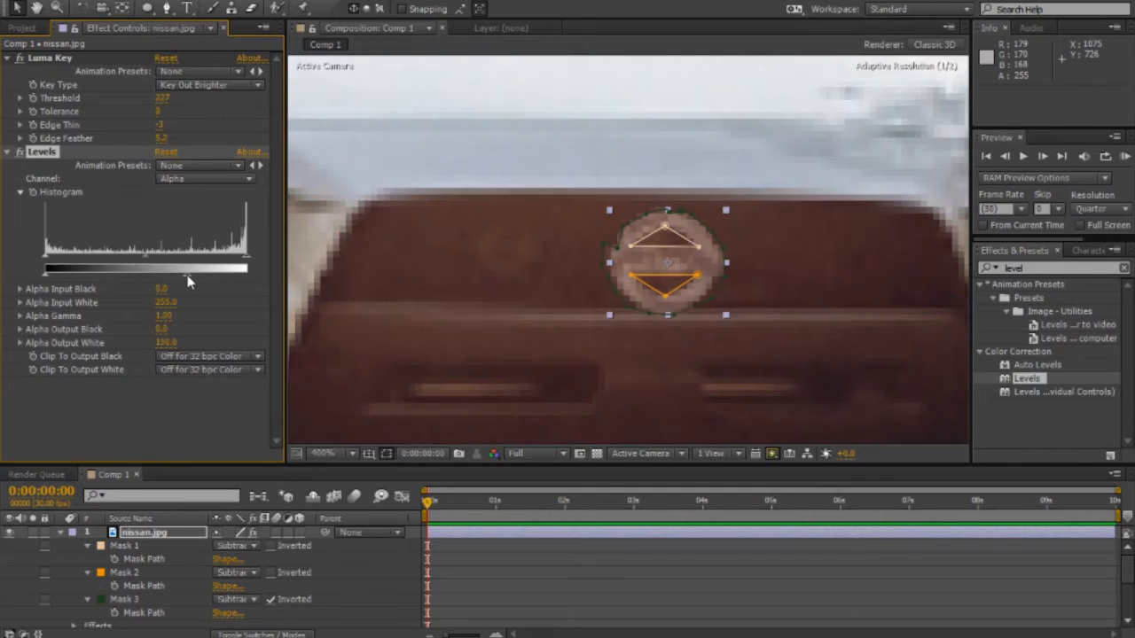
scroll(628, 253, down, 1)
scroll(695, 272, down, 1)
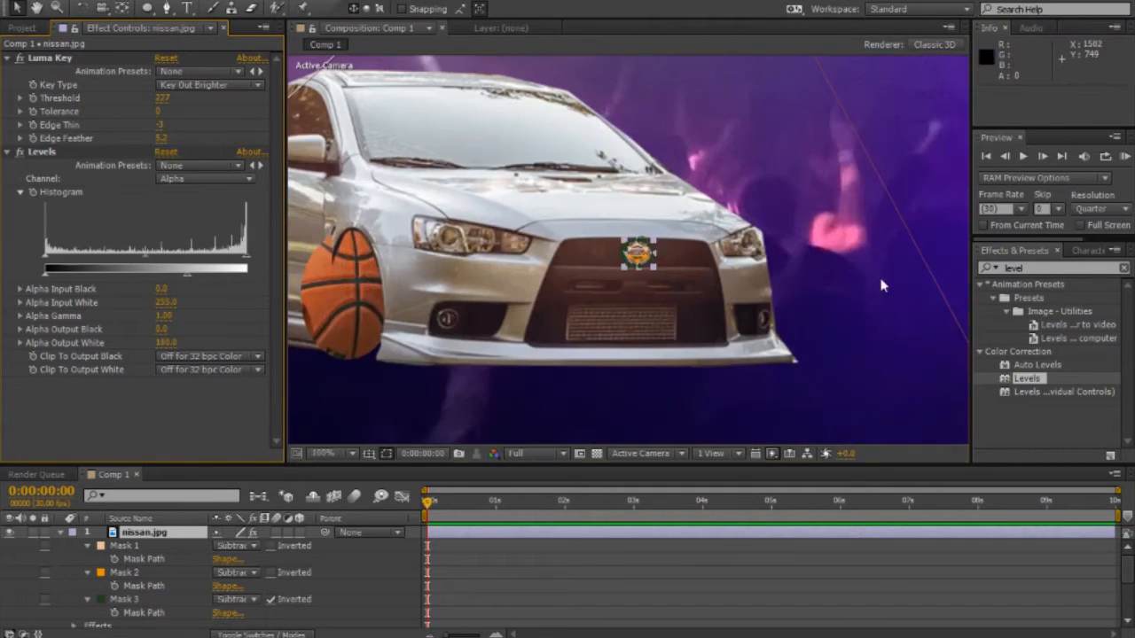
Step: Deselect the logo layer to check its blend with the grille, find the Add Grain effect and apply it to nissan.jpg
click(882, 284)
scroll(644, 265, down, 1)
scroll(626, 266, up, 2)
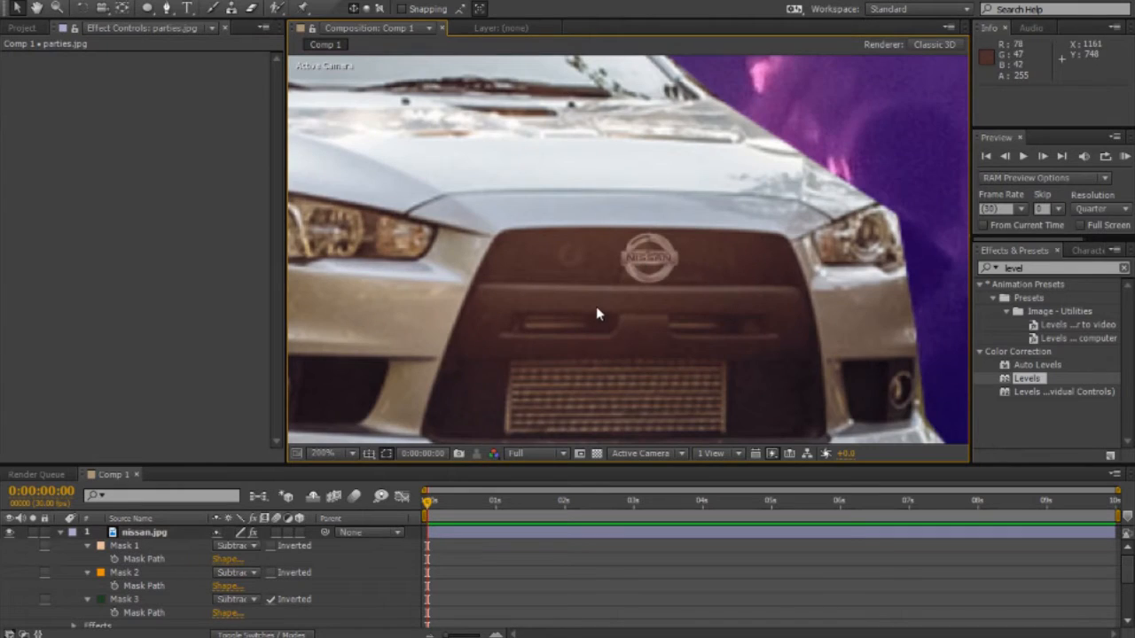
scroll(596, 306, up, 1)
click(1123, 268)
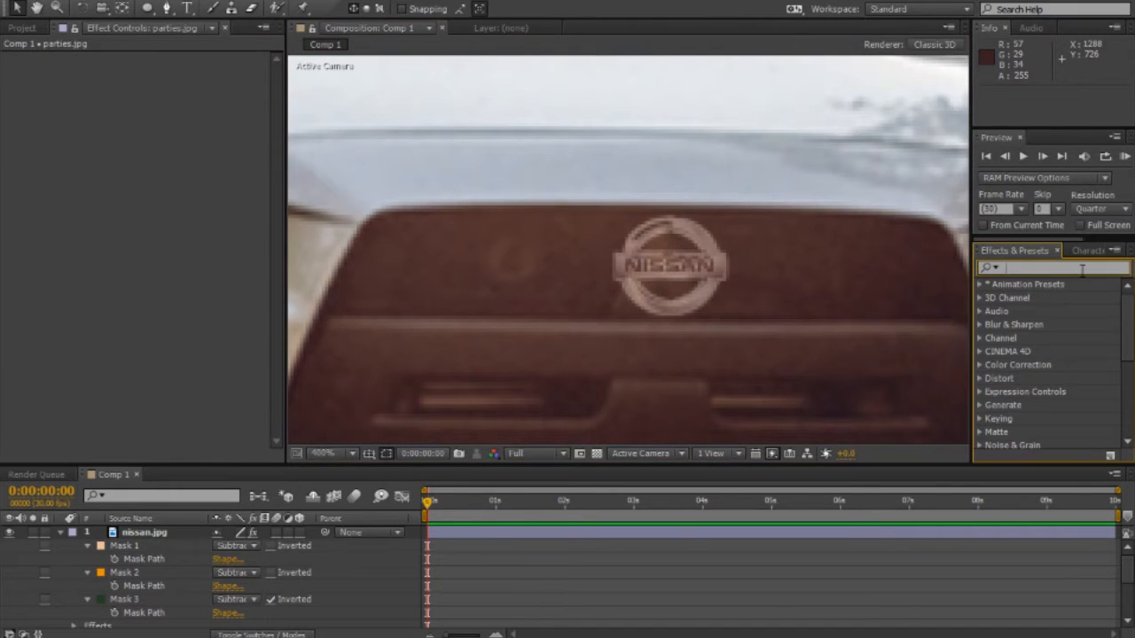
text(add)
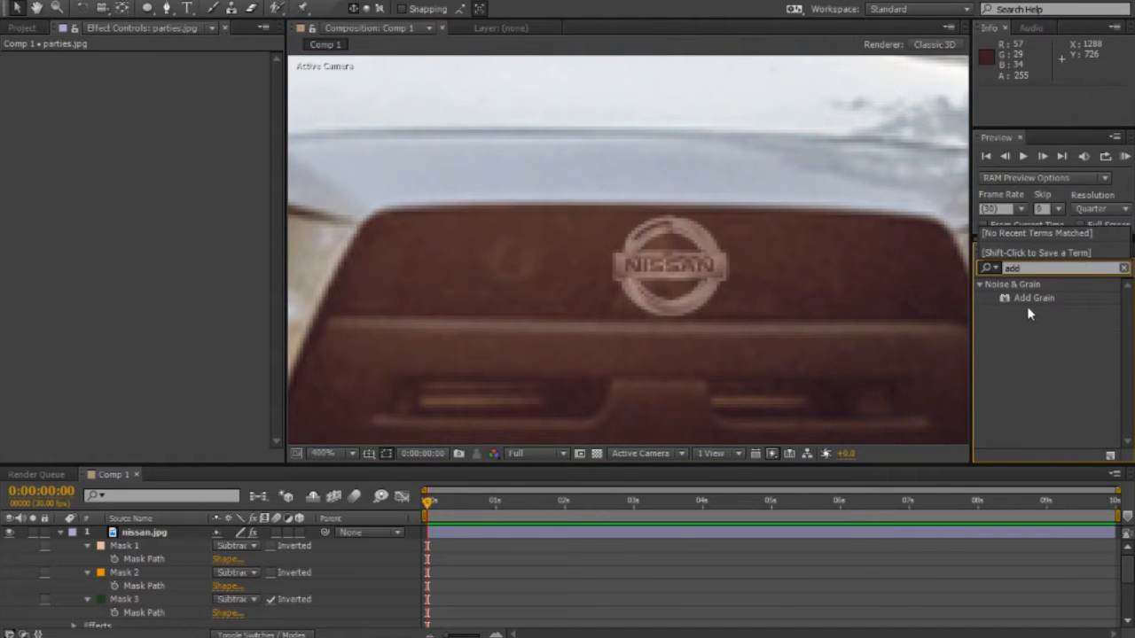
drag(1027, 306, 157, 533)
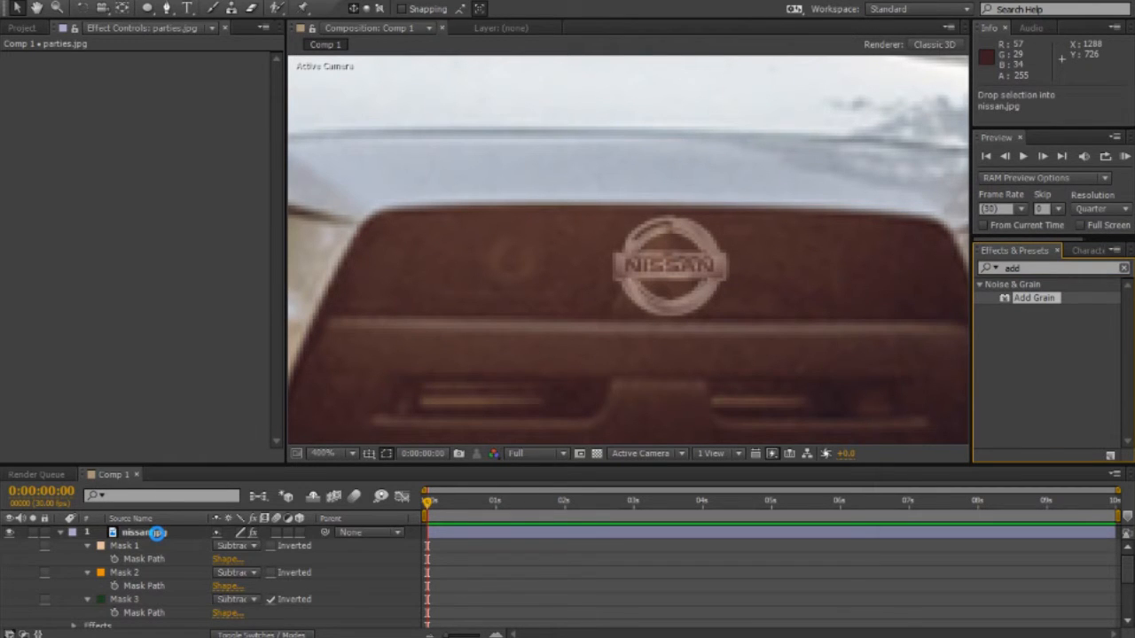
Step: Add 6959710-small-fox-in-snow.jpg to Comp 1 as the topmost layer
key(period)
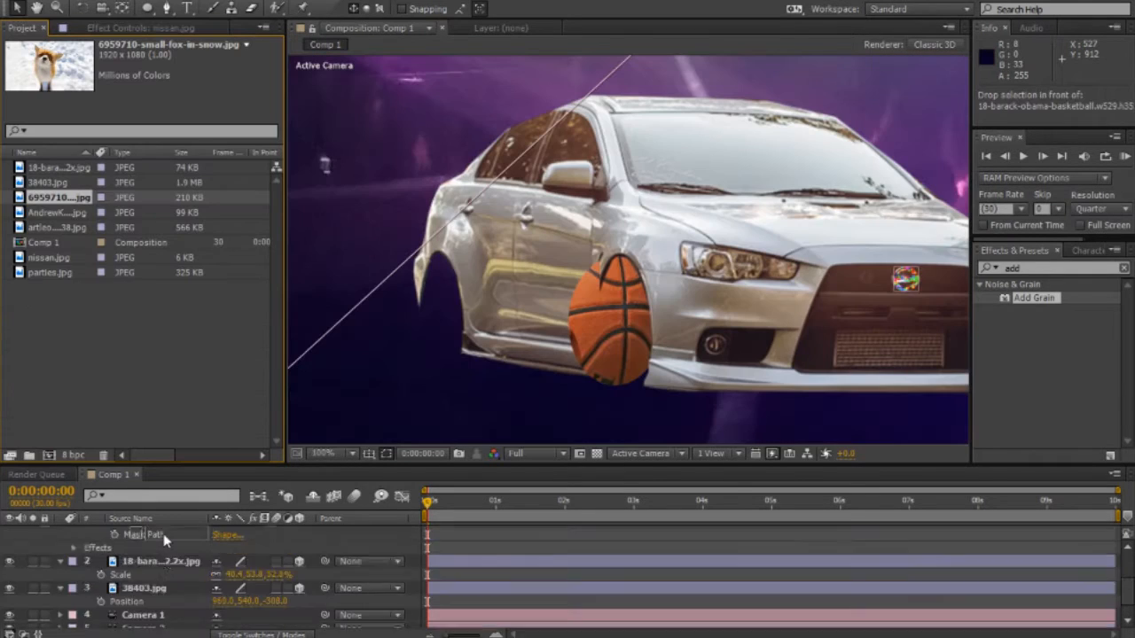
drag(57, 197, 161, 530)
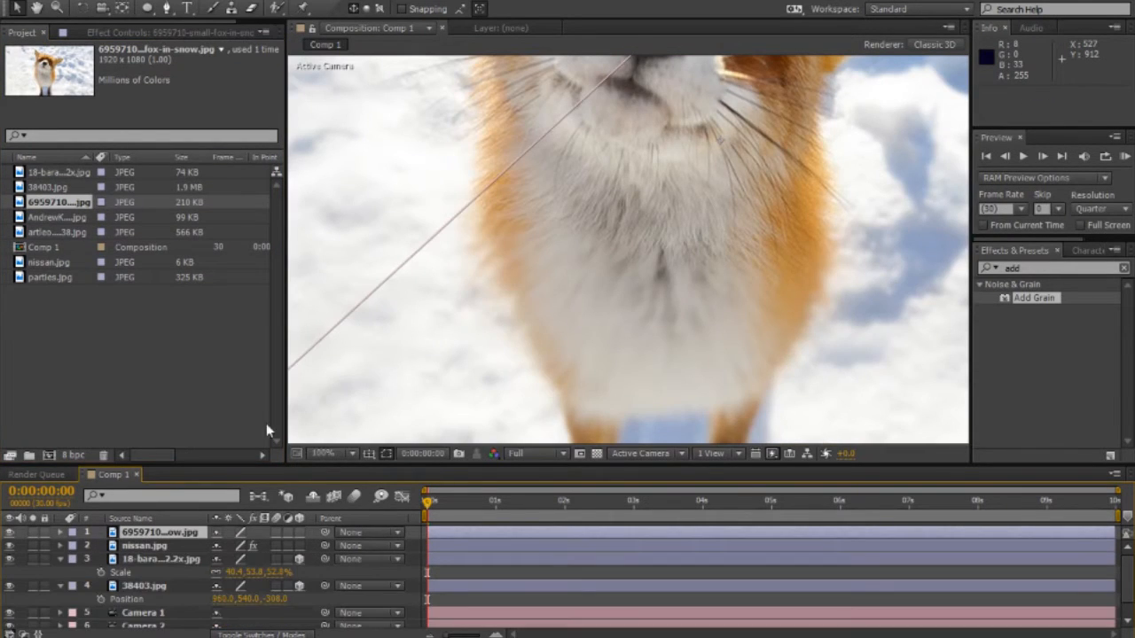
scroll(509, 281, down, 4)
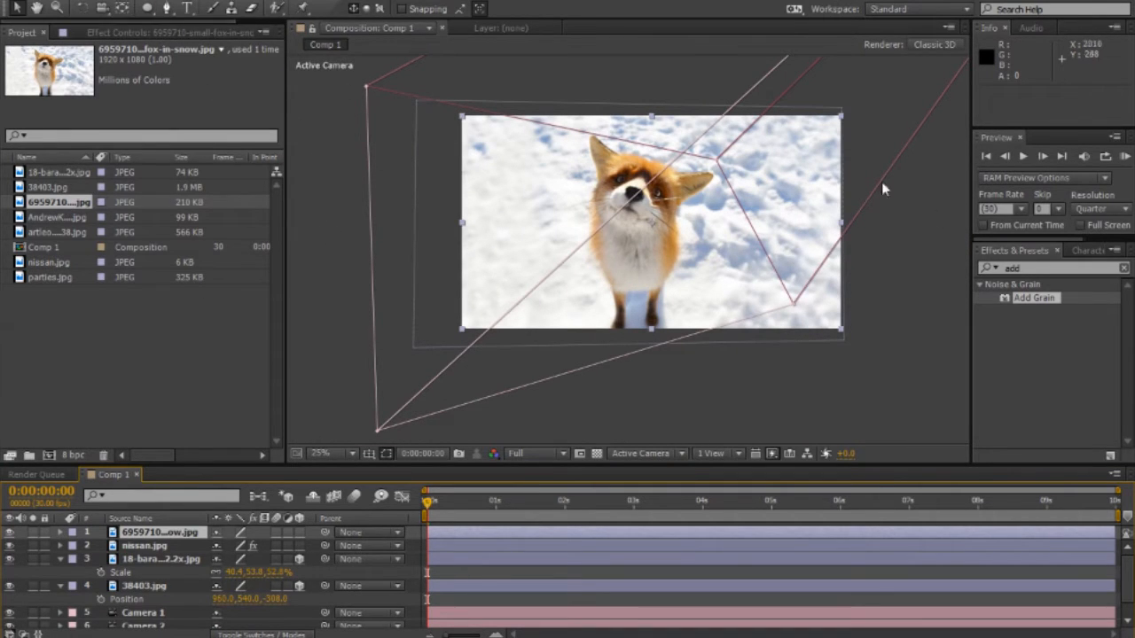
Step: Trace the fox's outline, including its ears and legs, with a closed Pen tool mask to cut it out of the snow
click(166, 9)
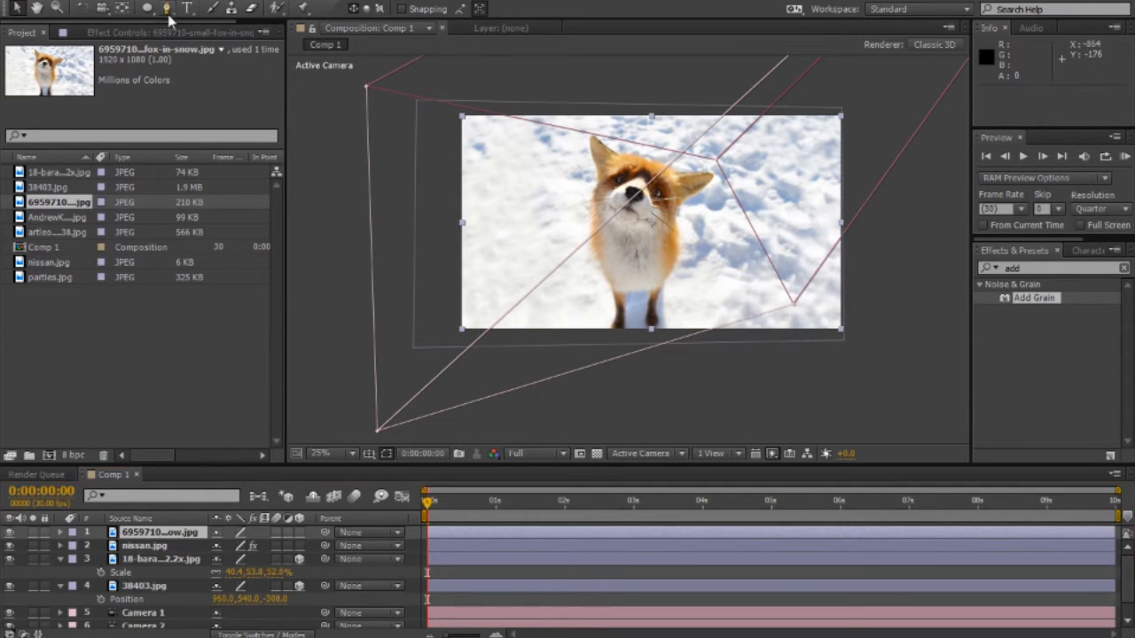
click(585, 142)
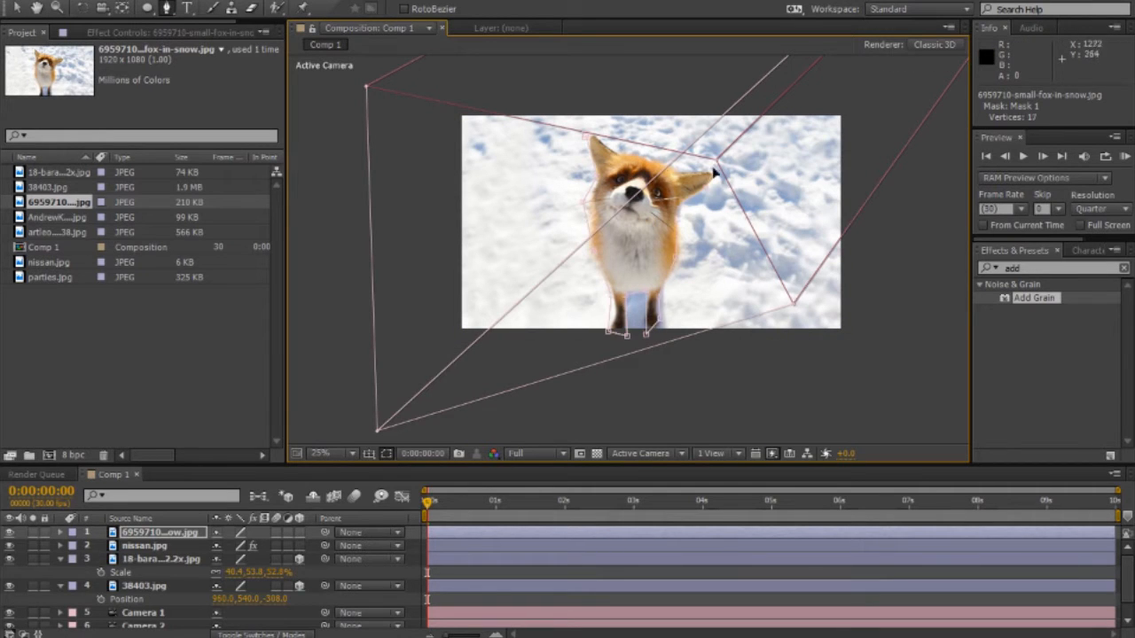
click(677, 172)
click(655, 160)
click(624, 152)
click(615, 152)
click(589, 134)
Step: Set the fox mask's feather to 16 pixels and its expansion to -18 pixels
key(m)
key(m)
key(m)
drag(233, 572, 201, 600)
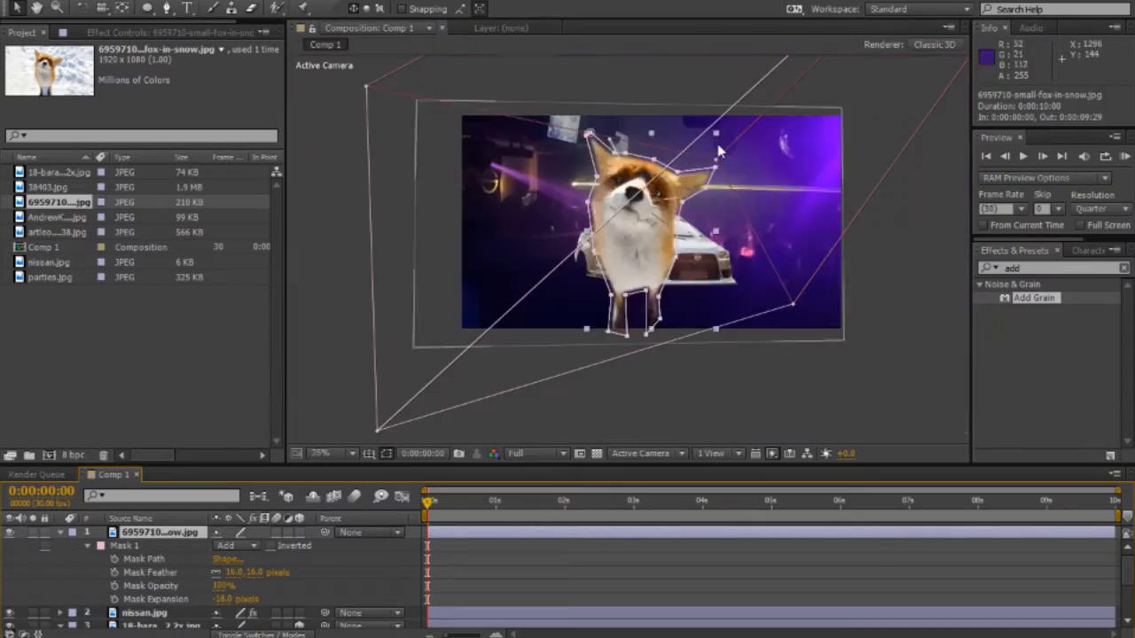
Step: View the scene through Camera 2 and position the fox as a 3D layer behind the car
click(641, 453)
click(659, 271)
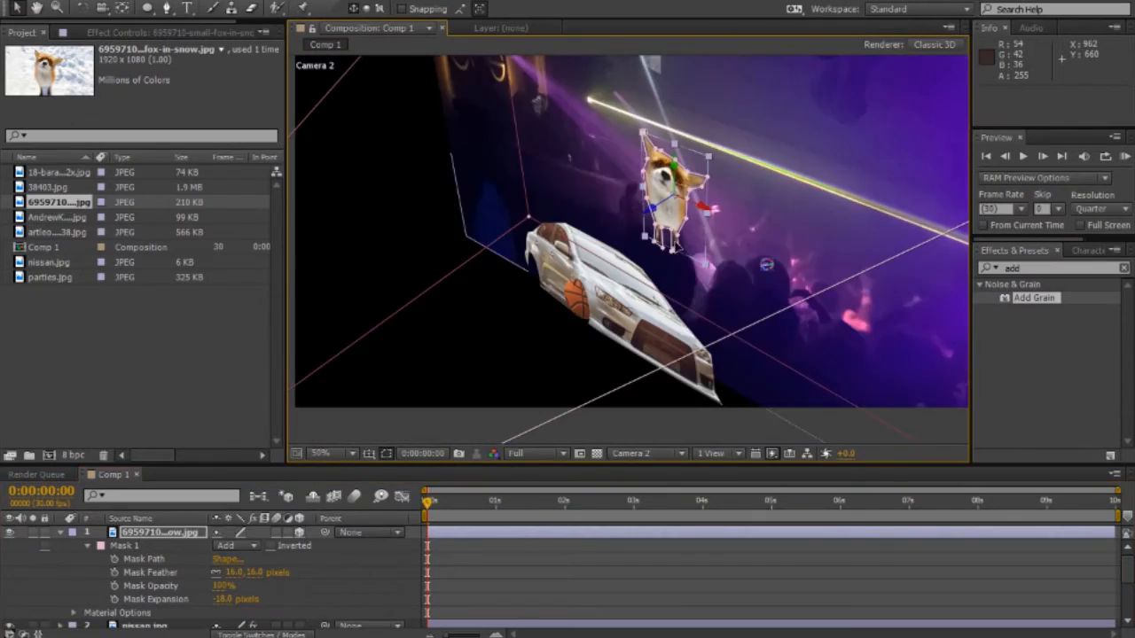
scroll(678, 249, up, 1)
drag(677, 249, 695, 289)
key(c)
key(v)
key(c)
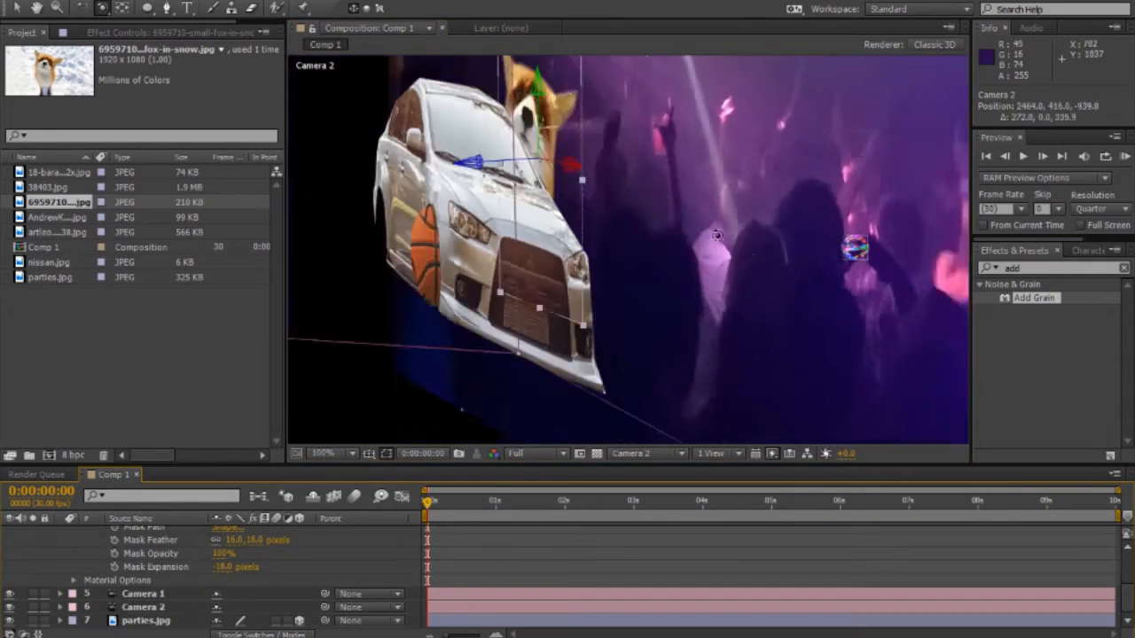
Step: Return to Camera 1, flip and shrink the fox to about -17%, 20%, 32% scale, and place it behind the car's windshield
click(631, 453)
click(653, 251)
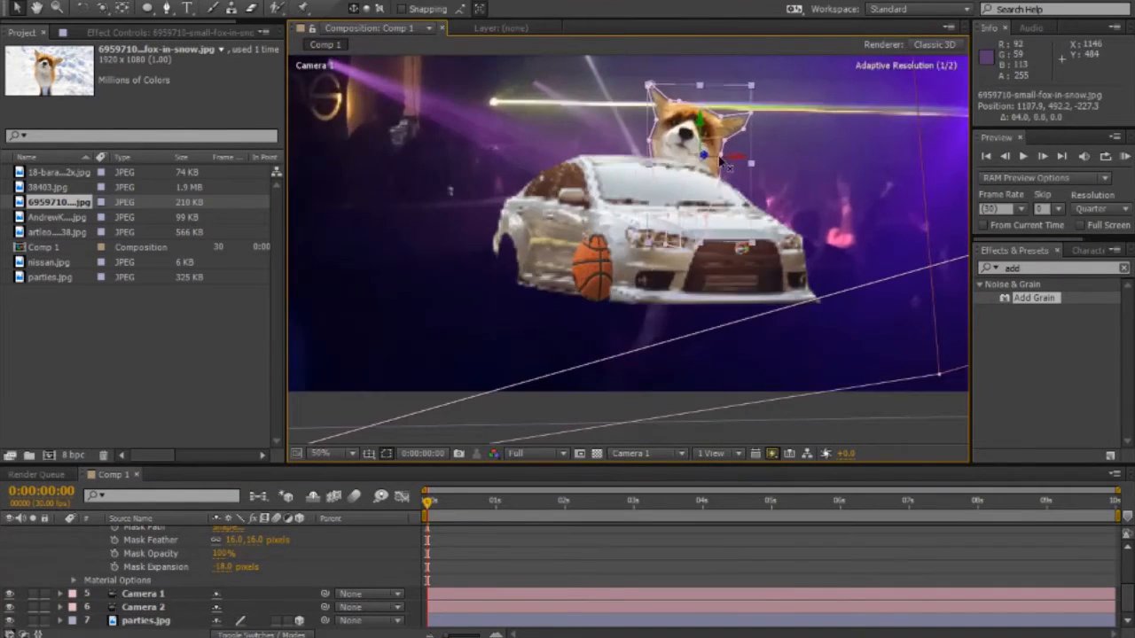
drag(640, 304, 703, 262)
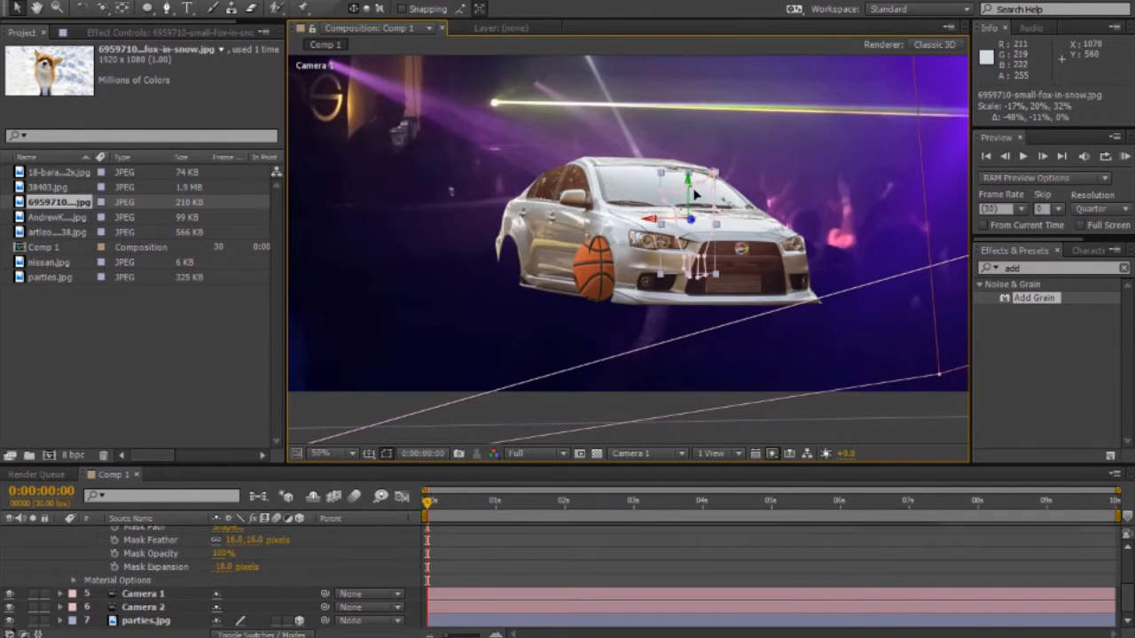
drag(702, 204, 691, 193)
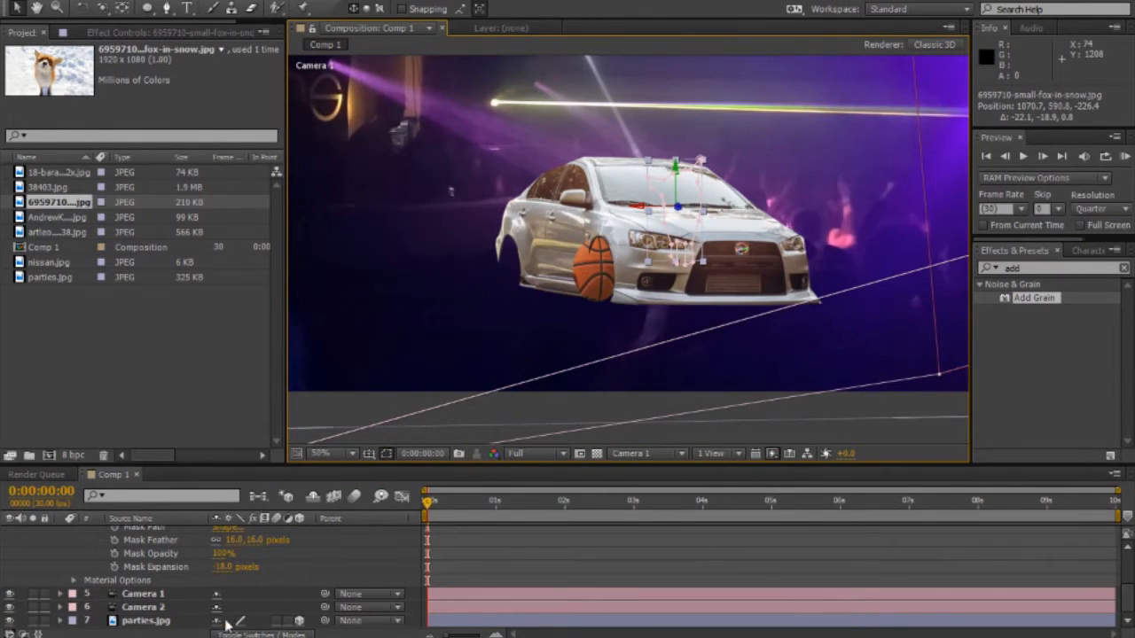
Step: Cut the windshield out of the 38403.jpg car layer with a Subtract mask, using 16 pixels feather and -10 pixels expansion
scroll(226, 625, up, 3)
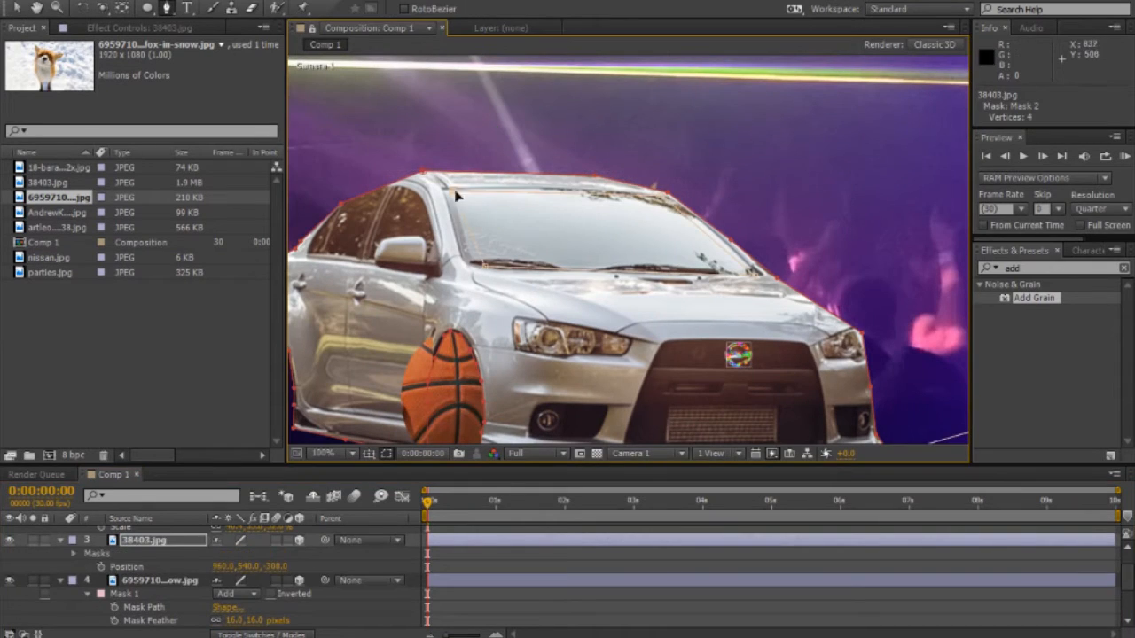
click(235, 580)
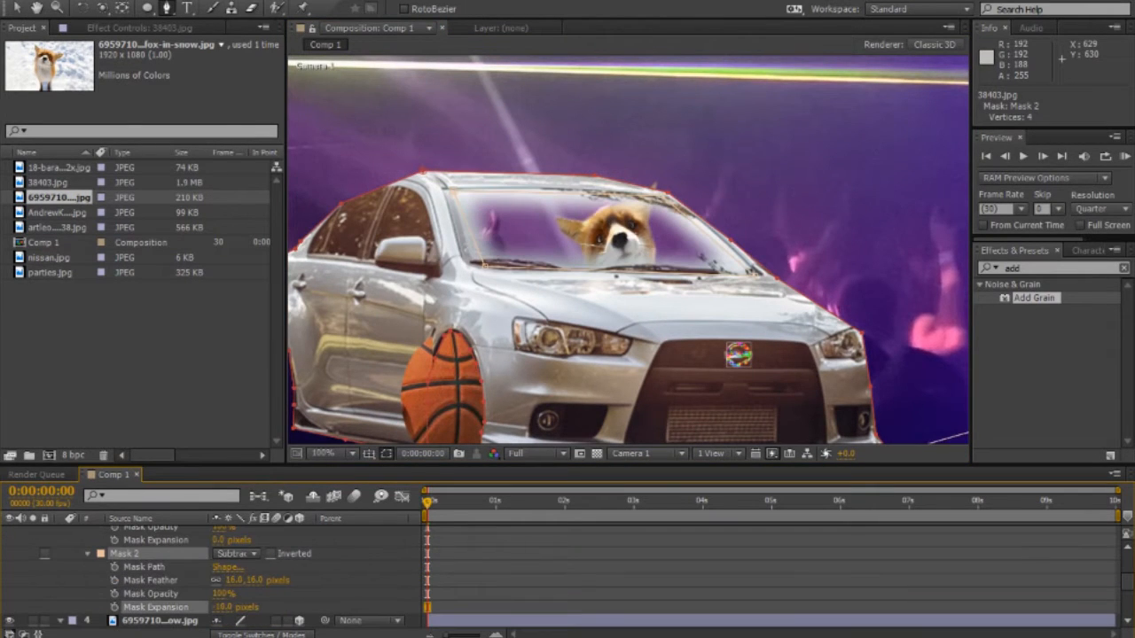
Step: Import Wrinkled-Glass-Texture.jpg, place it directly above the 38403.jpg layer and make it a 3D layer
drag(567, 382, 86, 346)
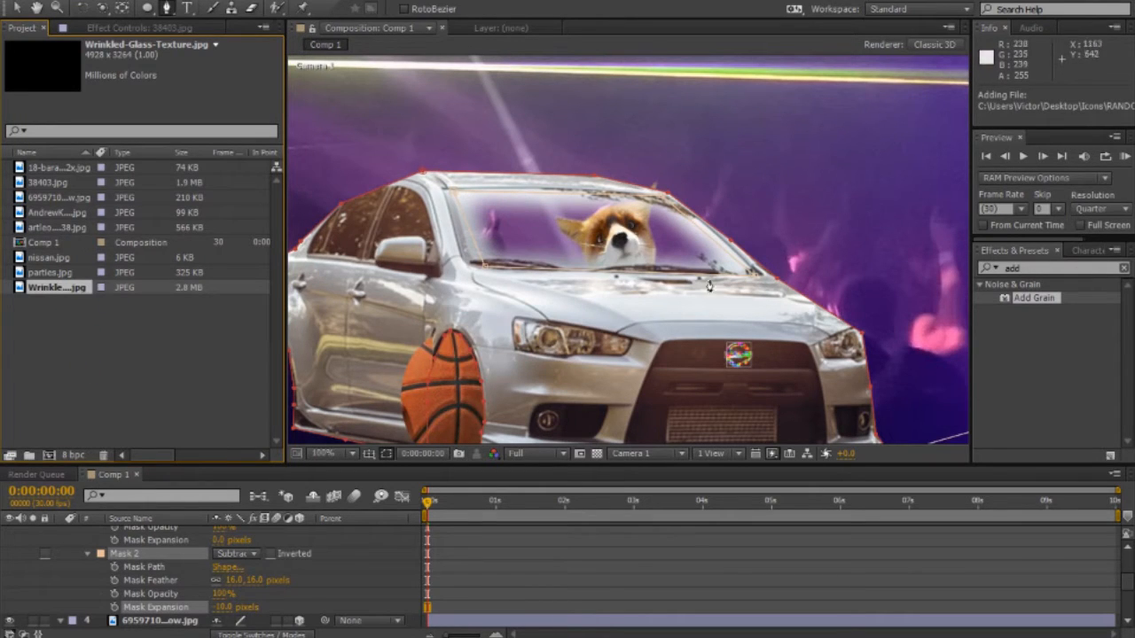
click(13, 13)
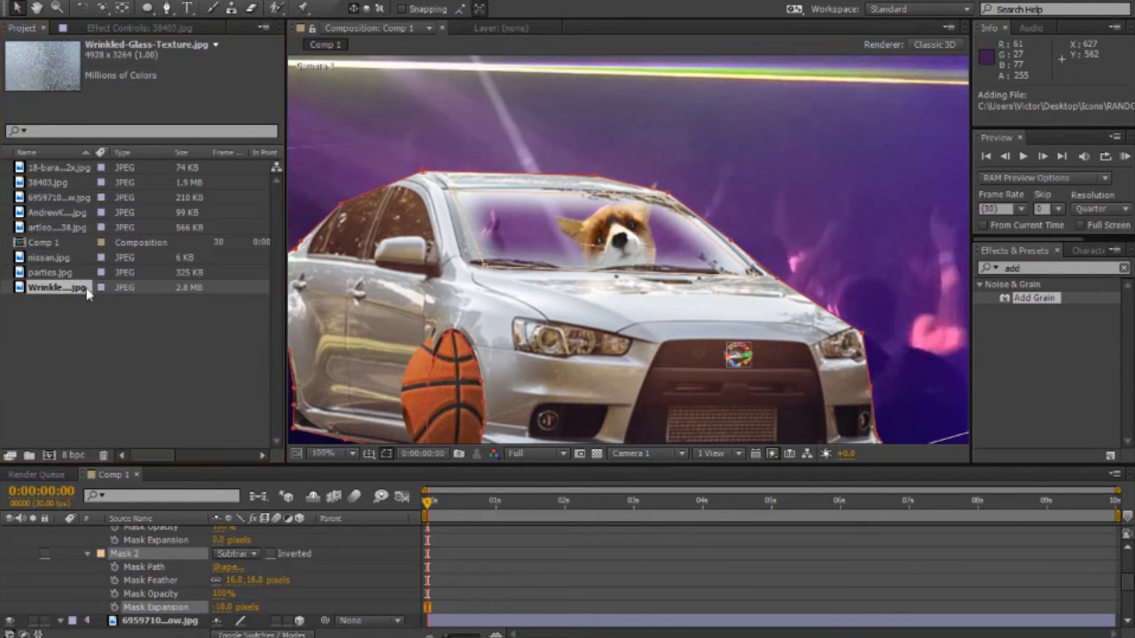
drag(62, 288, 158, 567)
click(54, 594)
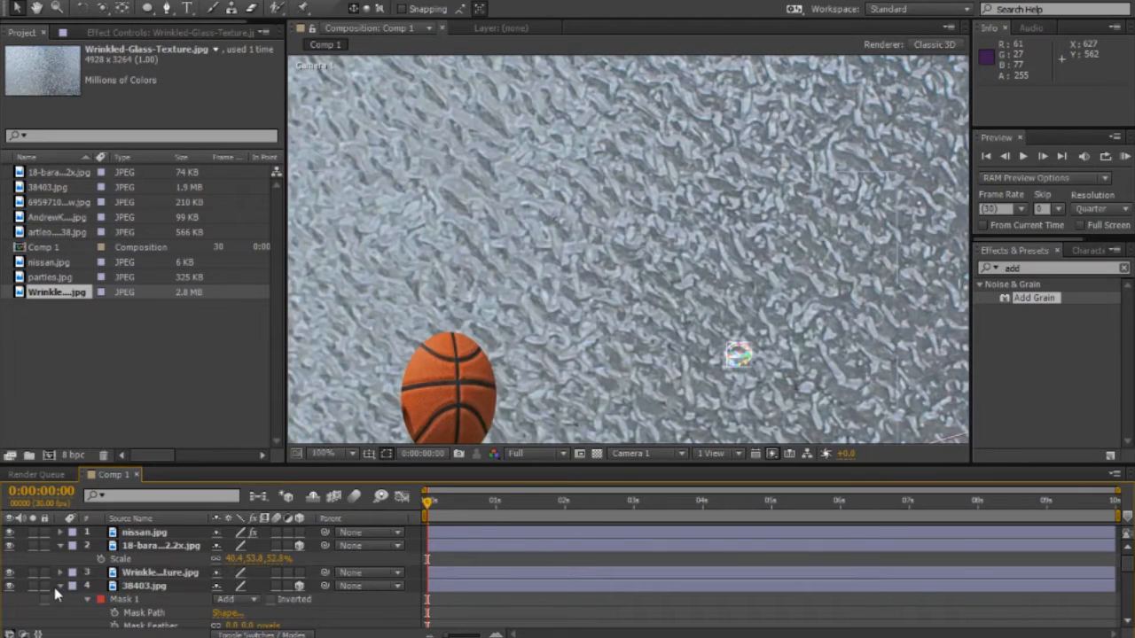
click(299, 572)
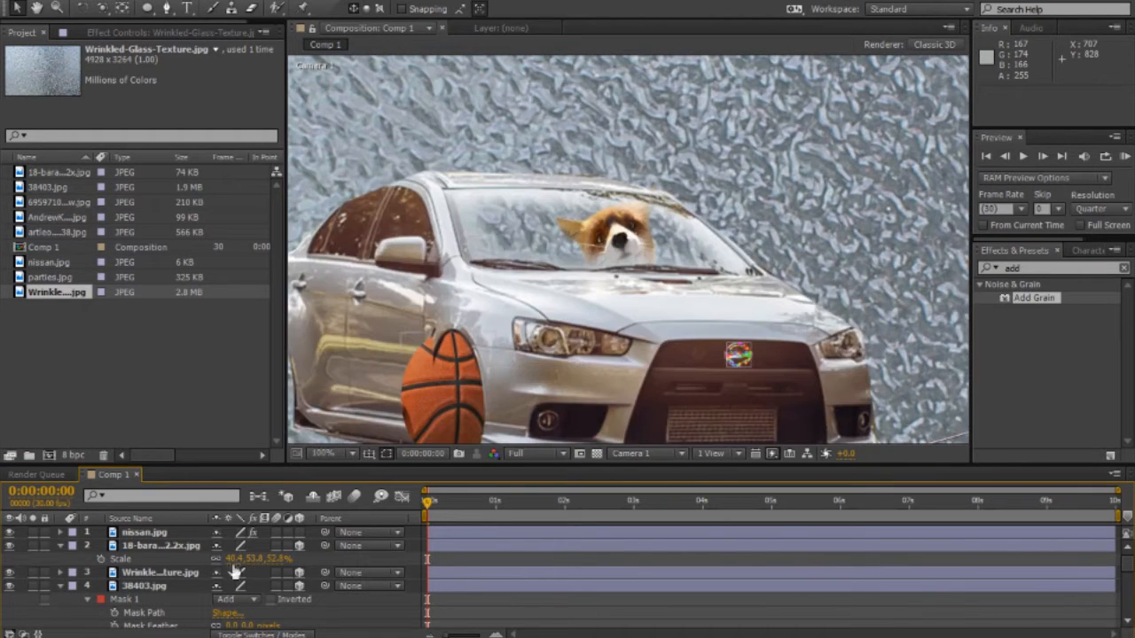
Step: Scale the glass texture layer down to about 9% by 5%, near the size of the windshield
click(151, 575)
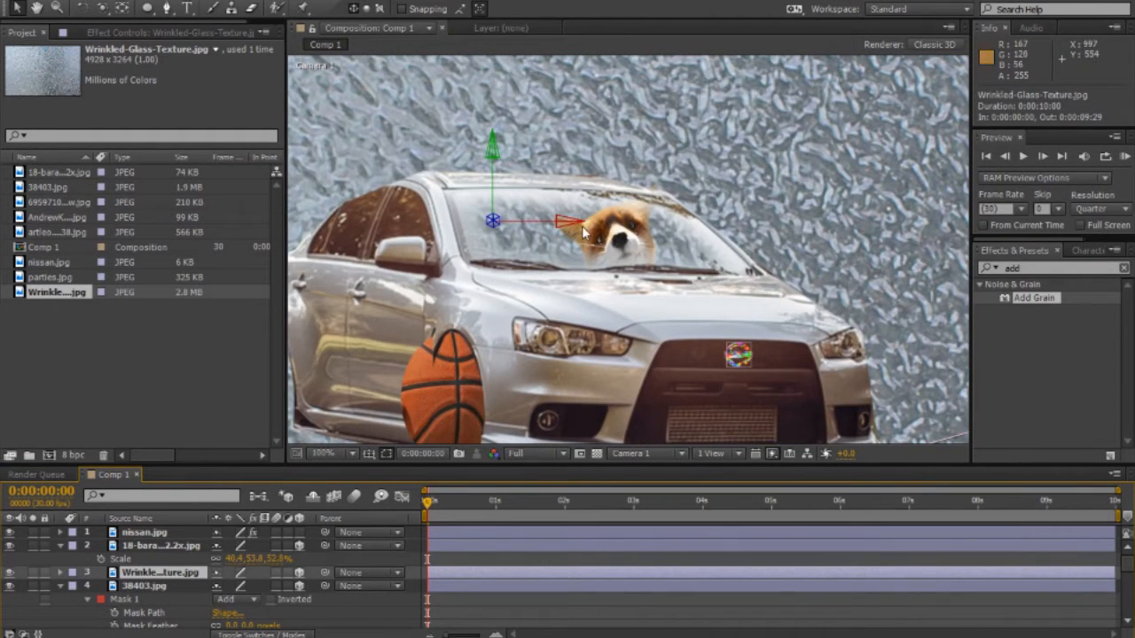
scroll(623, 232, down, 2)
scroll(388, 401, down, 2)
drag(883, 71, 647, 227)
scroll(647, 228, up, 3)
drag(778, 69, 684, 157)
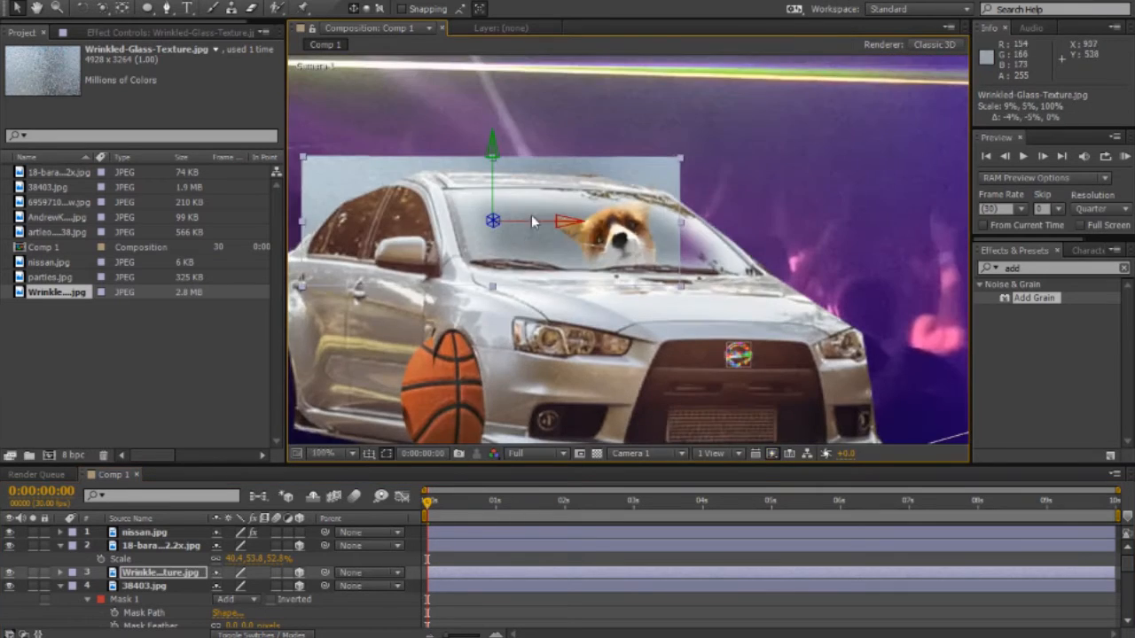
Step: Move and rotate the glass texture in 3D so that it covers the windshield in front of the fox
drag(495, 221, 899, 237)
key(w)
drag(615, 217, 585, 228)
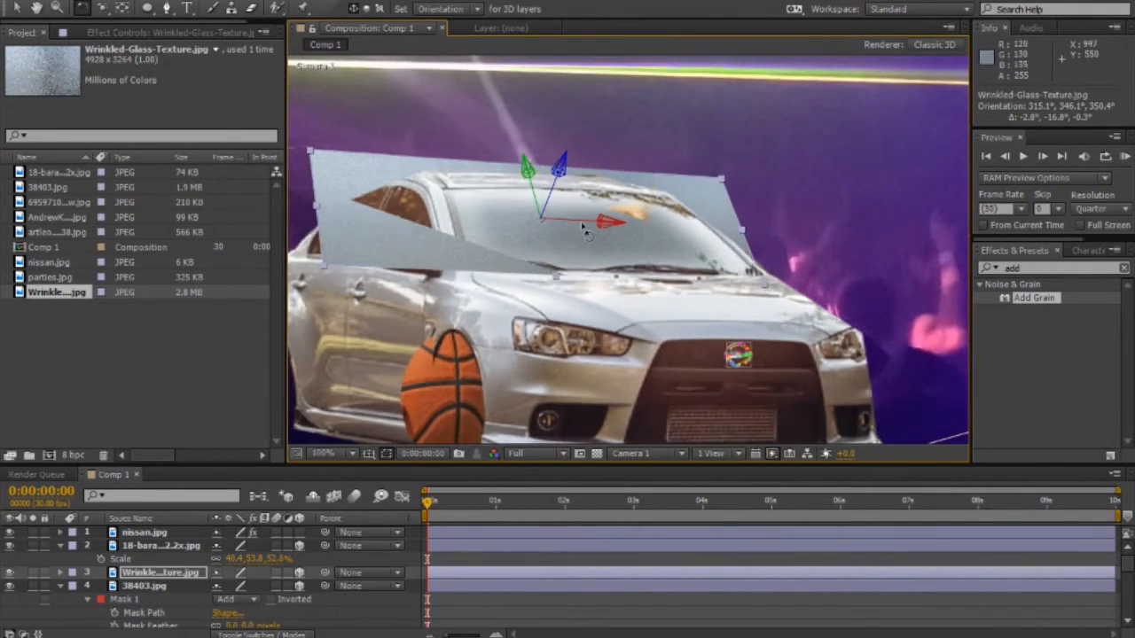
key(v)
drag(554, 189, 559, 176)
key(w)
drag(608, 216, 606, 241)
Step: Mask the glass texture to the windshield outline with the Pen tool and reveal the new mask's mode options
click(165, 8)
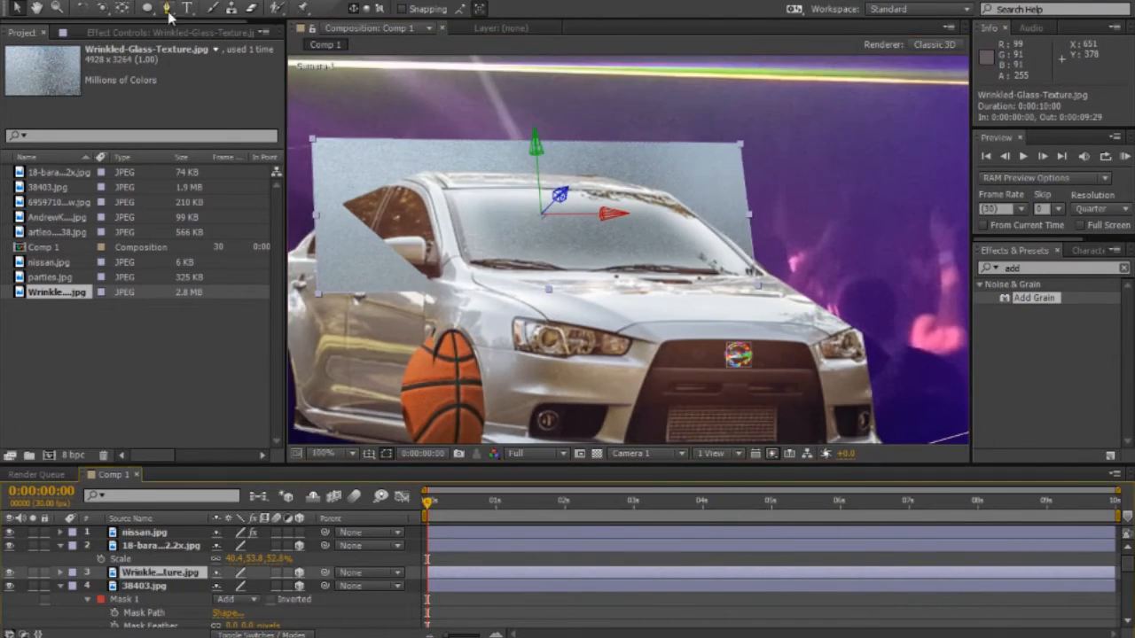
click(431, 175)
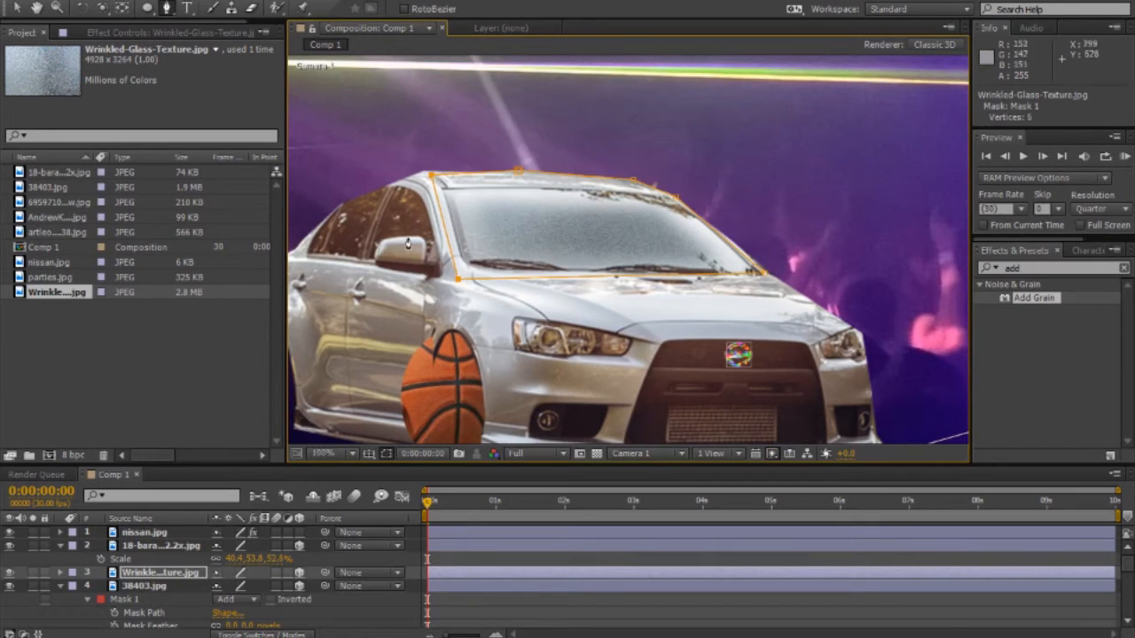
click(169, 572)
key(m)
click(238, 587)
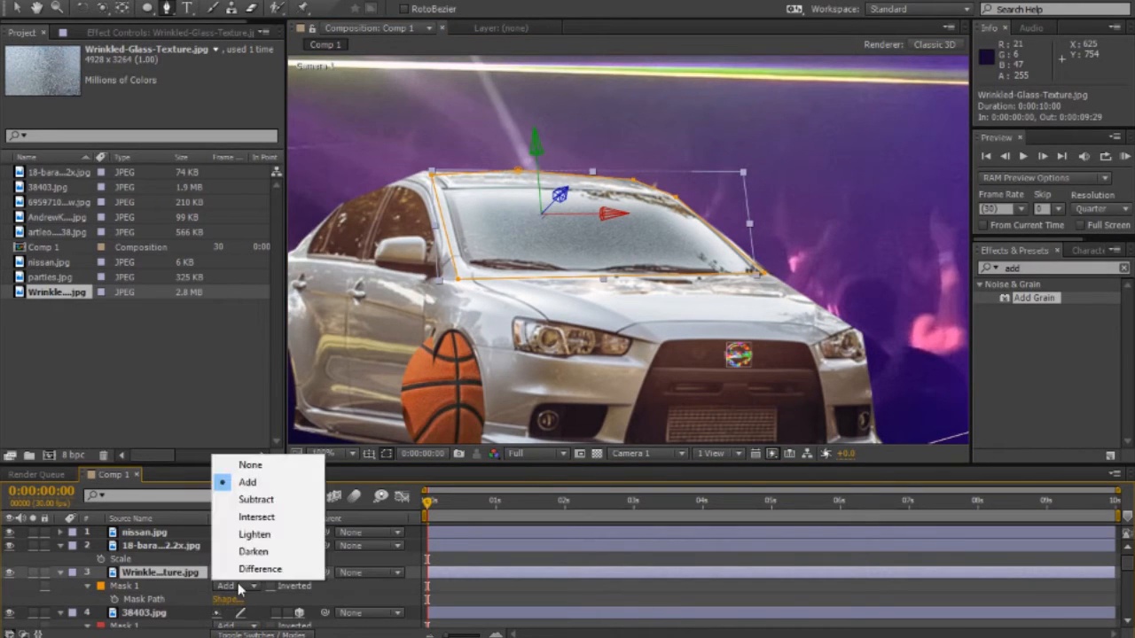
click(184, 579)
Step: Lower the glass texture's opacity to about 75% and check the fox through the windshield at different magnifications
right_click(149, 574)
mouse_move(266, 205)
click(483, 315)
key(t)
right_click(221, 572)
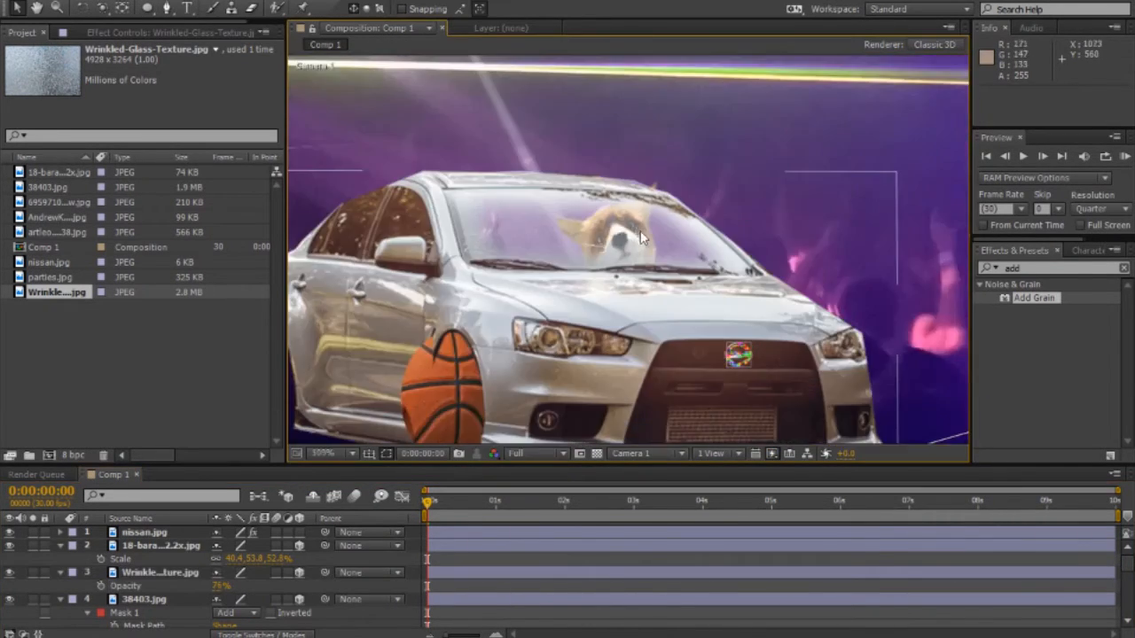
scroll(640, 230, down, 5)
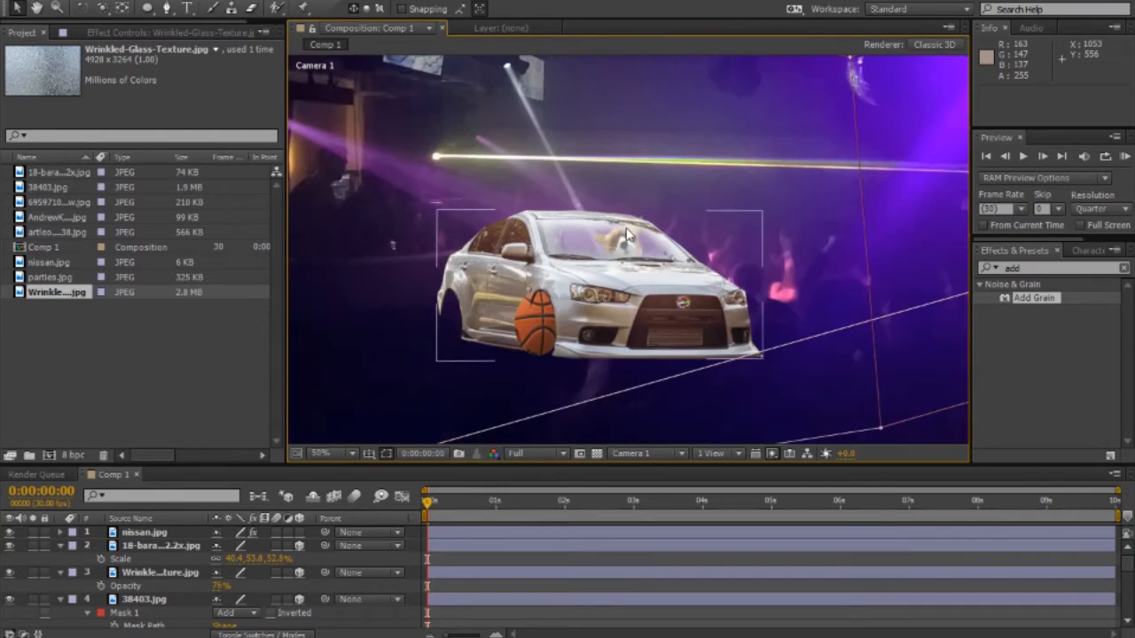
drag(561, 241, 573, 199)
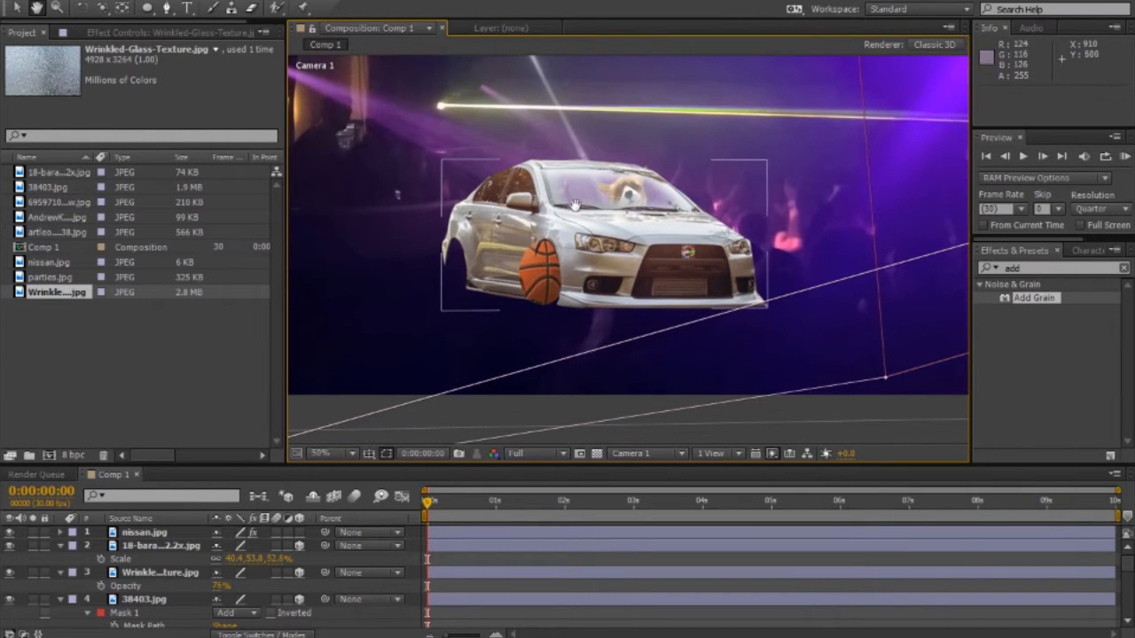
scroll(572, 213, up, 2)
drag(679, 265, 752, 266)
key(v)
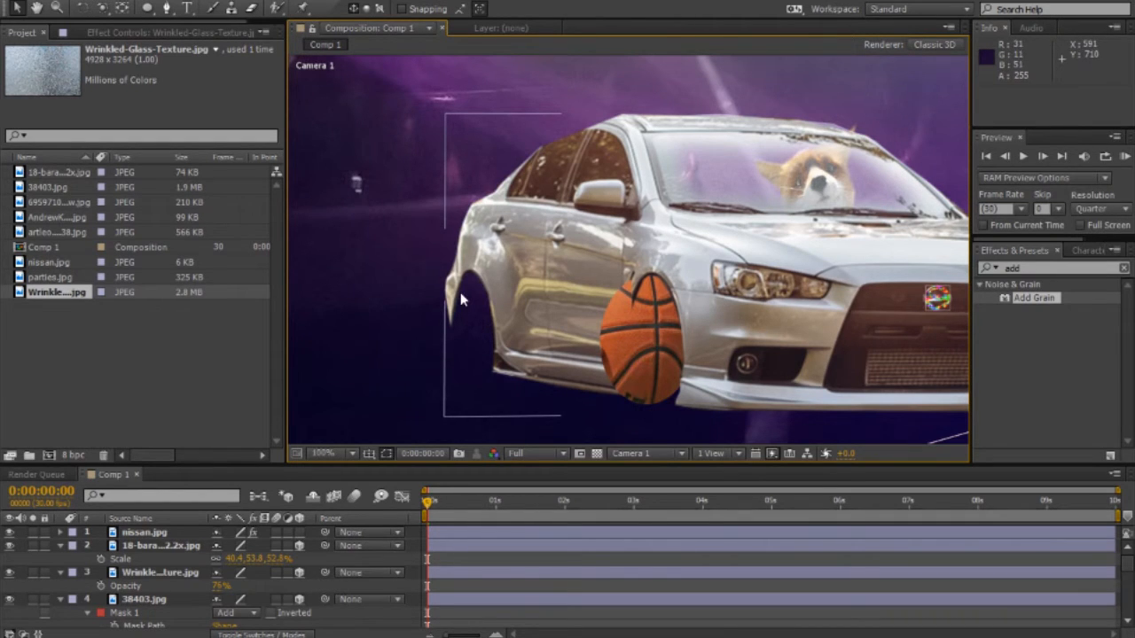
Step: Browse the project images and add artleo.com-45038.jpg to the composition as the topmost layer
click(50, 277)
click(55, 233)
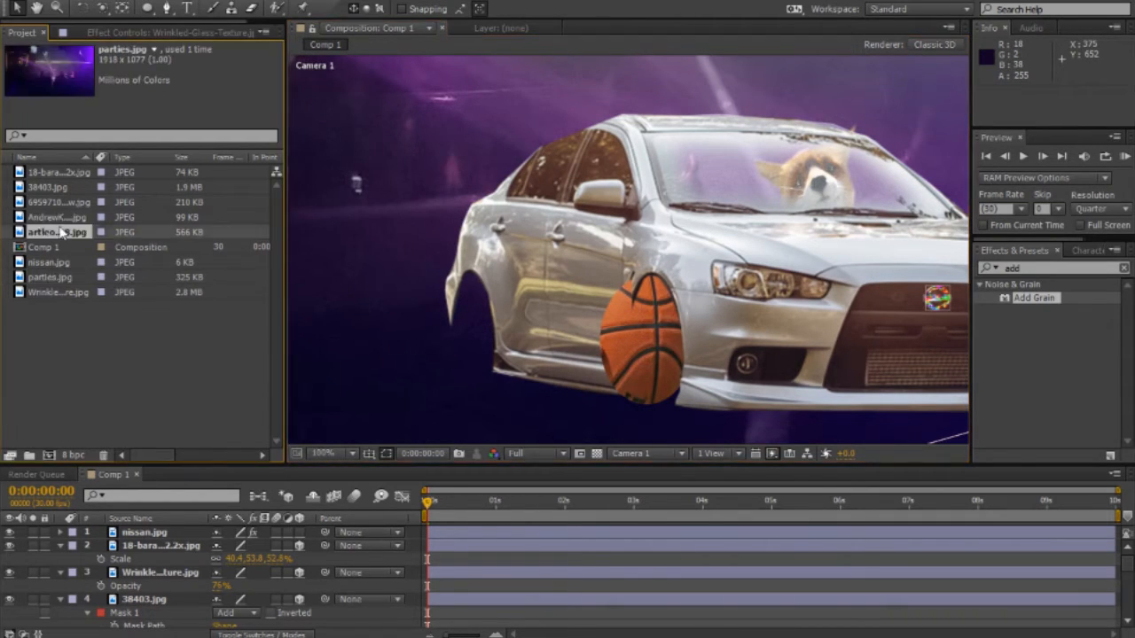
click(58, 219)
drag(58, 232, 580, 245)
scroll(512, 199, down, 4)
scroll(513, 200, up, 4)
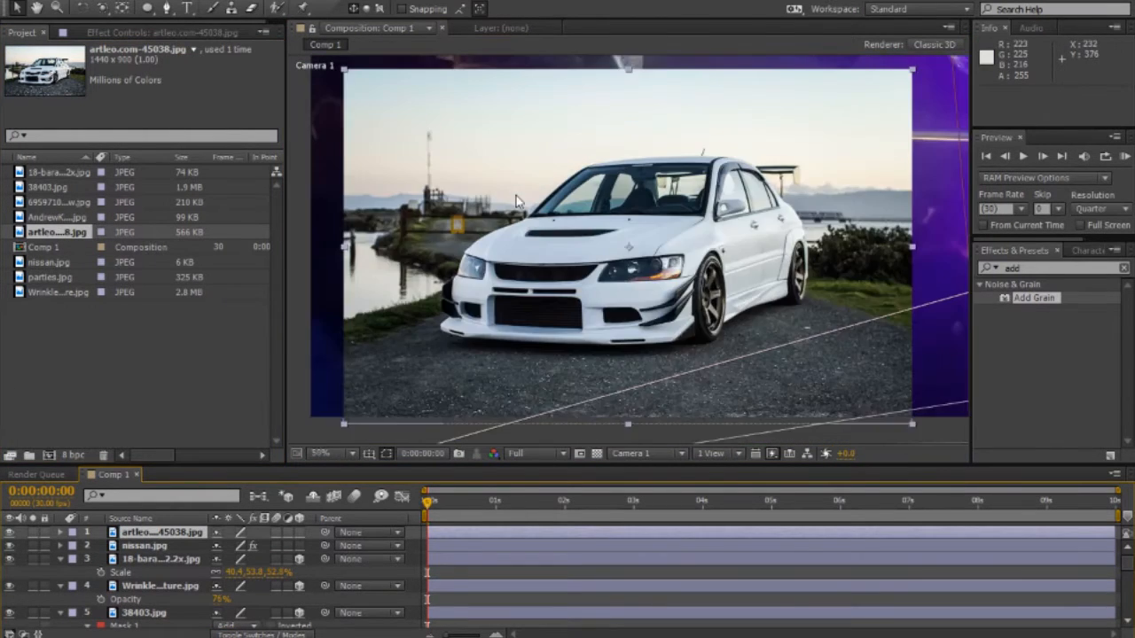
Step: Mask the front wheel in the artleo.com-45038.jpg photo by tracing the tyre outline with the Pen tool
scroll(502, 201, down, 2)
scroll(511, 202, up, 1)
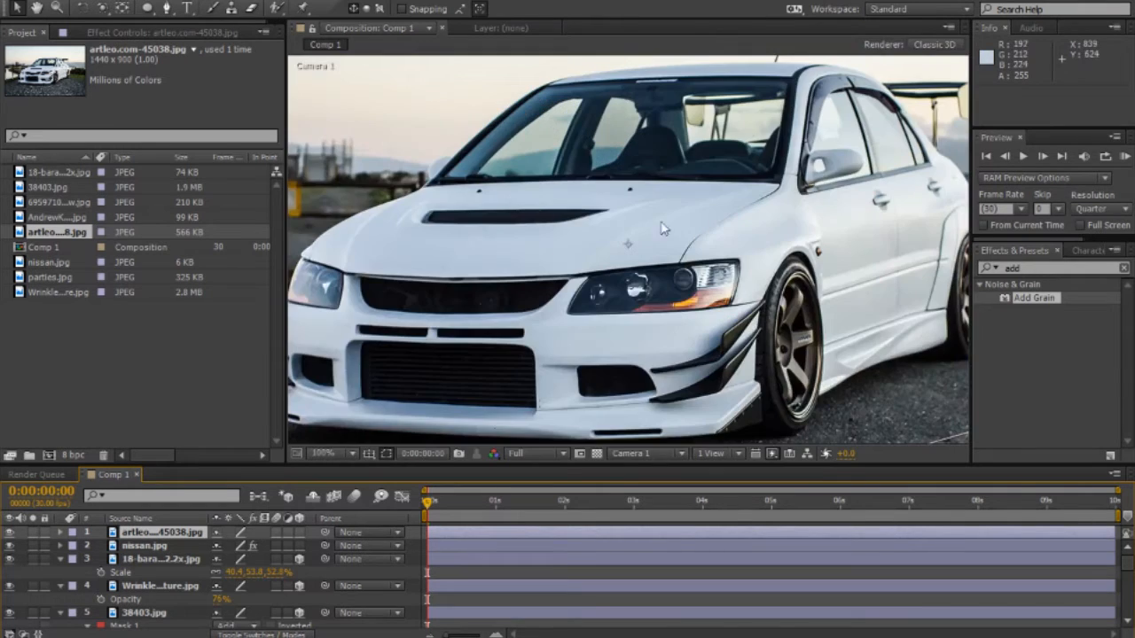
key(space)
drag(762, 242, 287, 149)
scroll(618, 255, up, 1)
key(space)
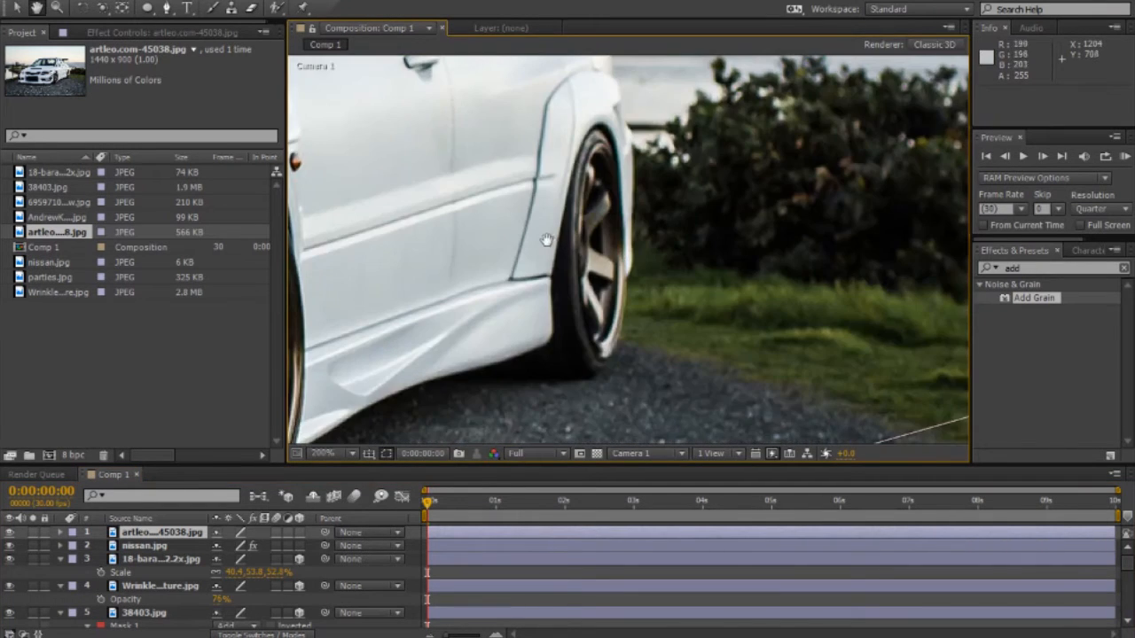
drag(547, 240, 811, 112)
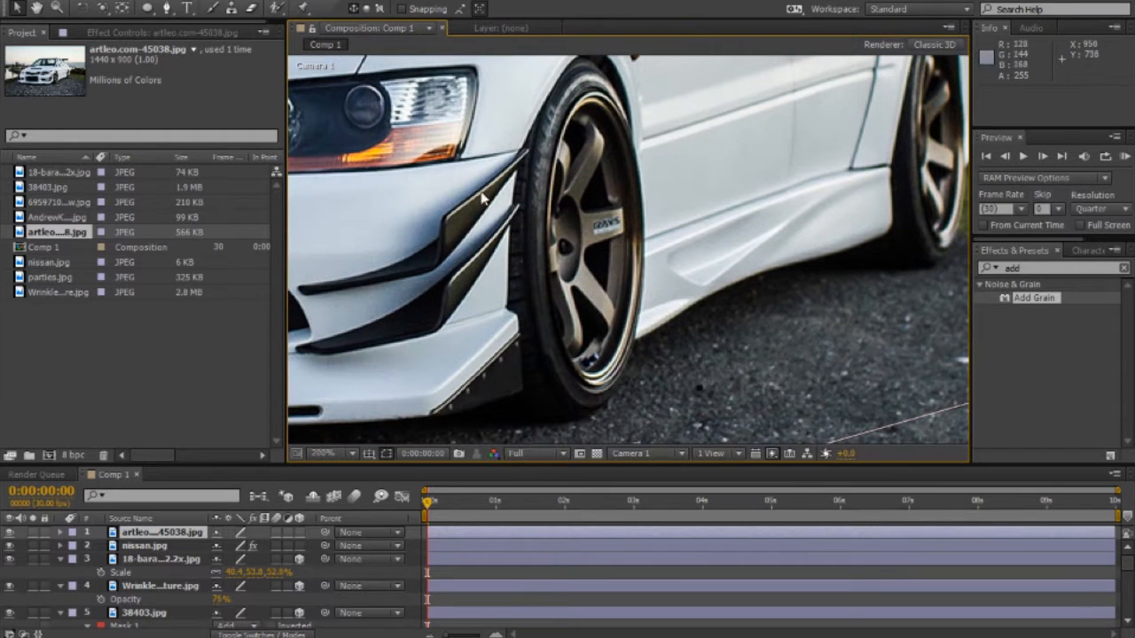
click(165, 11)
click(576, 65)
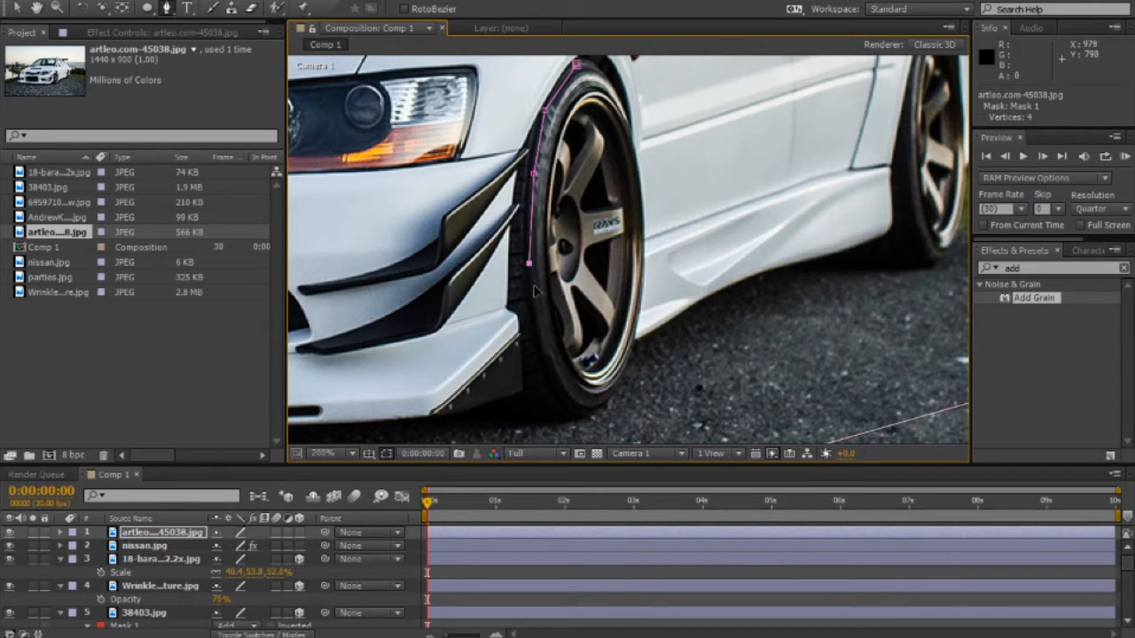
click(564, 385)
click(610, 395)
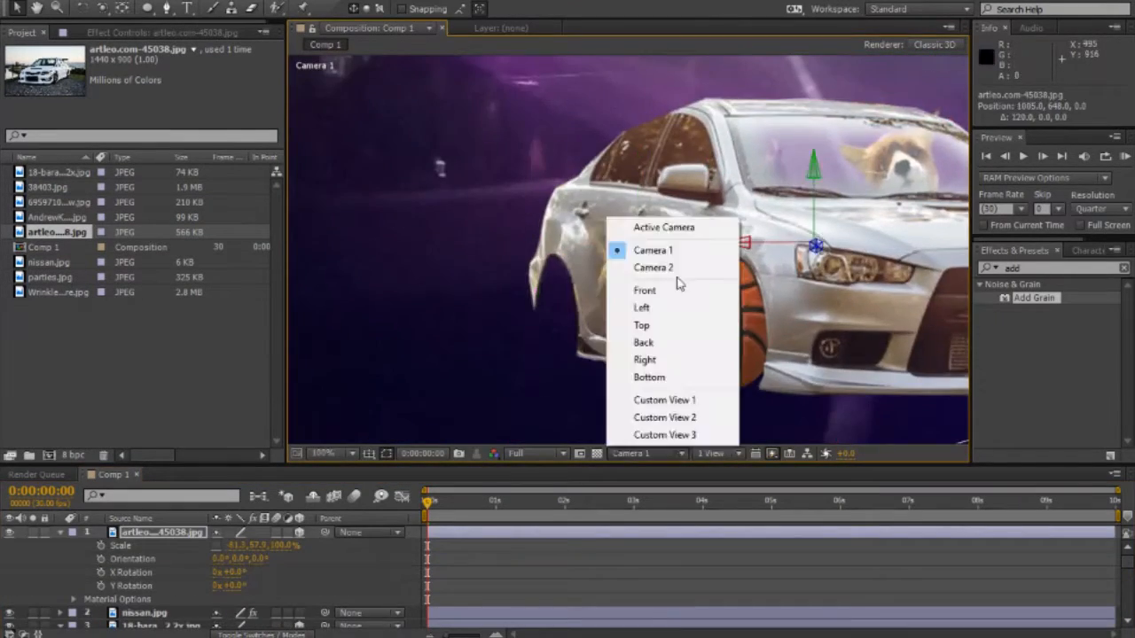
Step: Move the masked 3D wheel onto the car's rear wheel arch and align it, checking its depth from the Camera 2 view
click(673, 267)
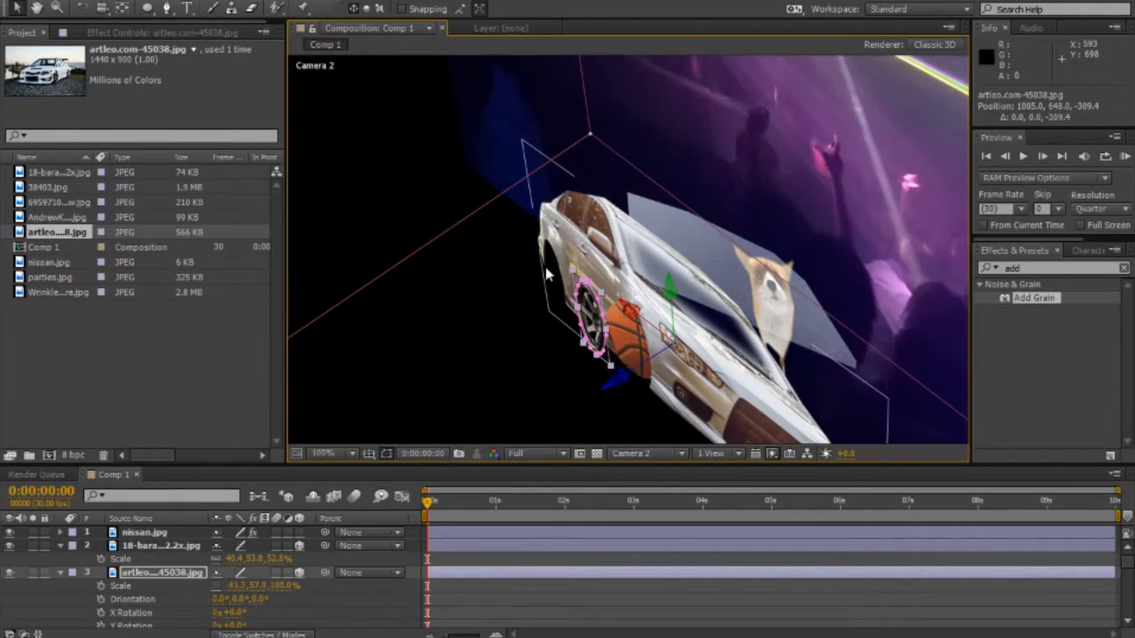
key(c)
drag(545, 267, 540, 162)
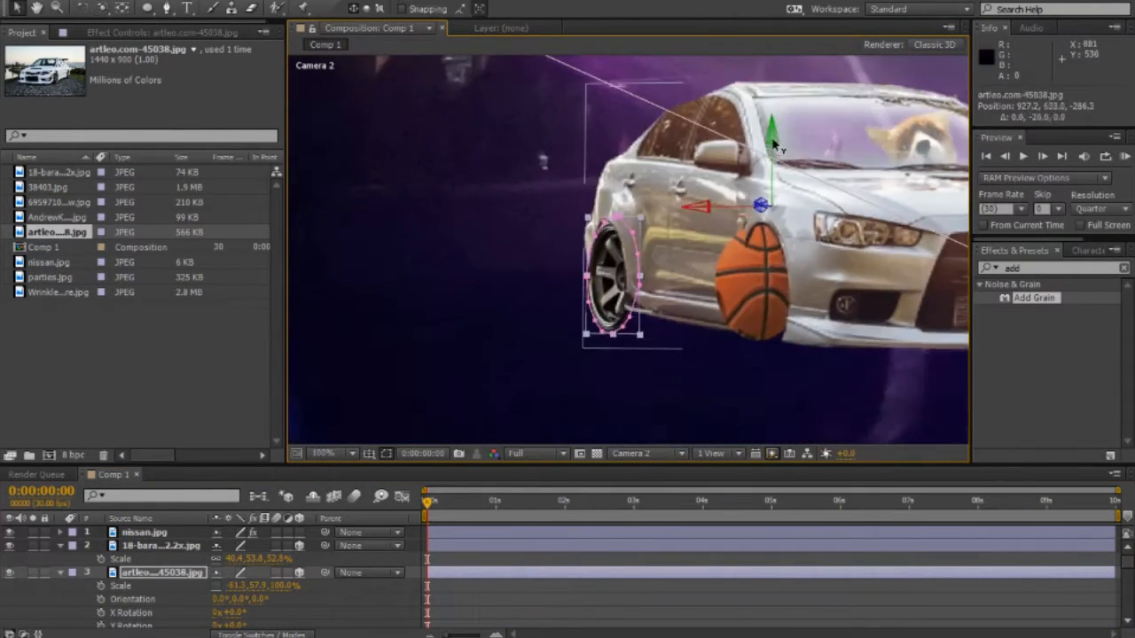
key(w)
drag(762, 300, 752, 300)
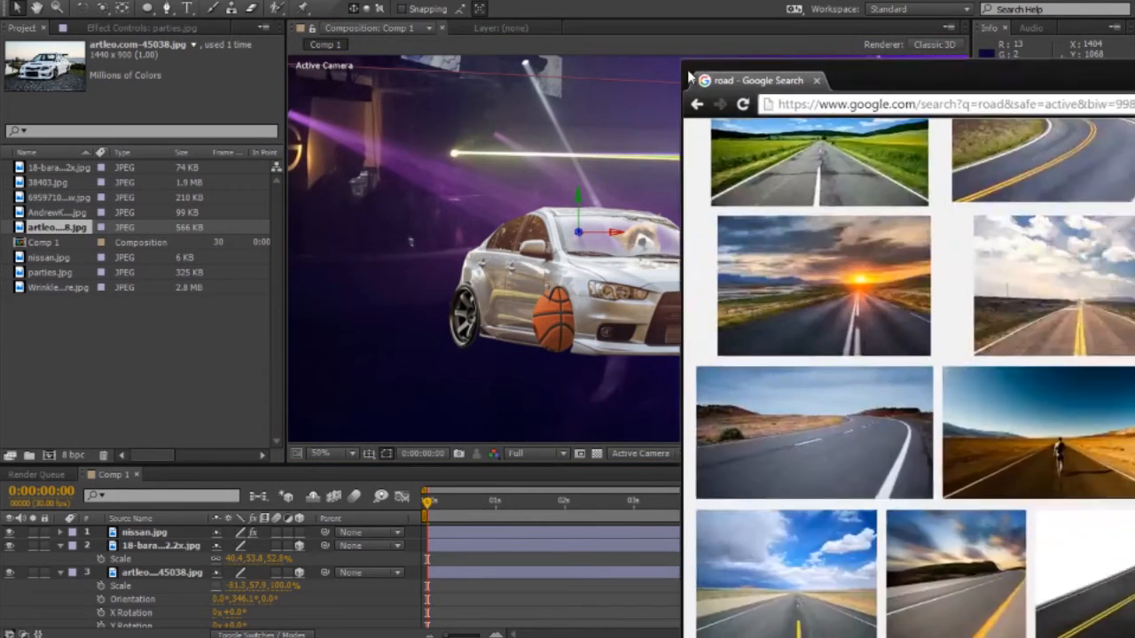
Step: Save the R56 road picture from the browser's image results as R56_Road-001 in the RANDOM folder and return to the composition
drag(674, 56, 265, 13)
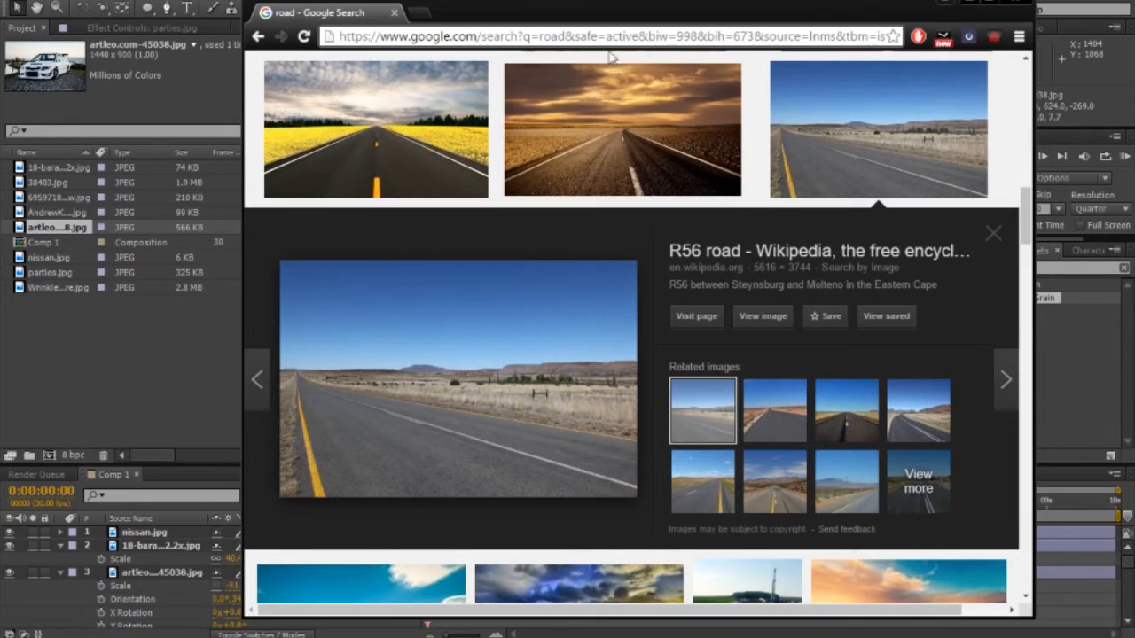
right_click(501, 350)
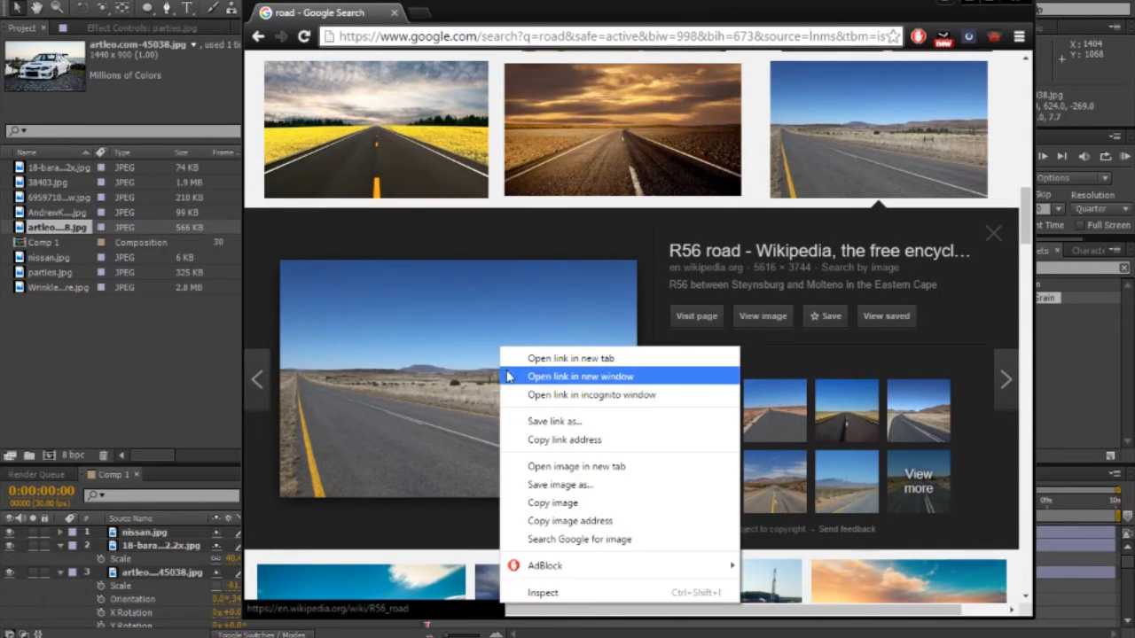
click(547, 486)
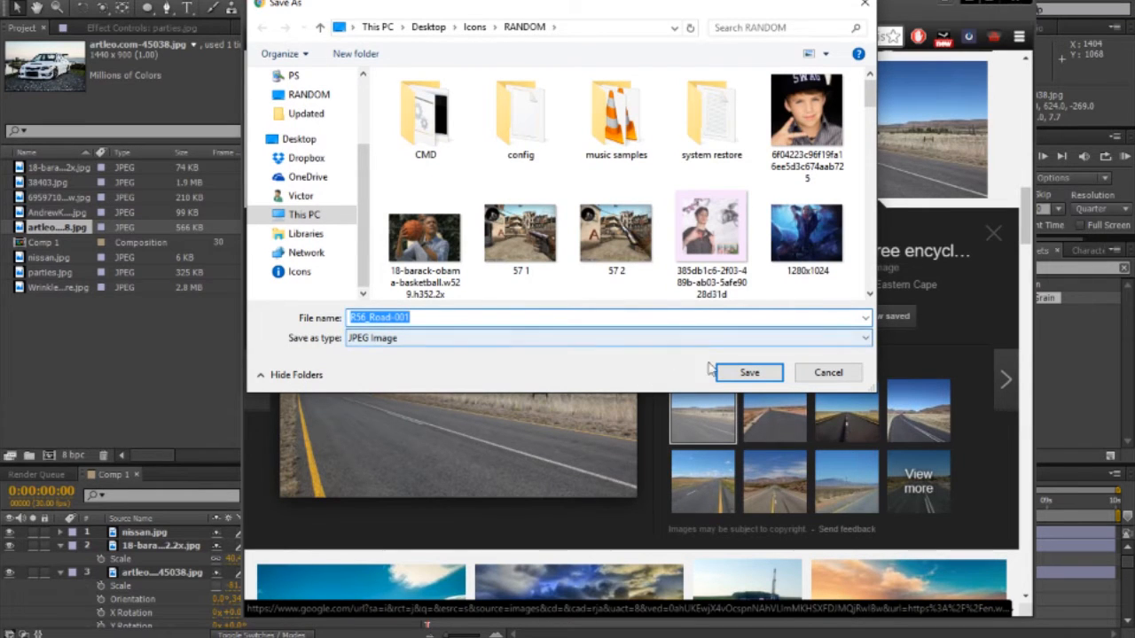
click(731, 379)
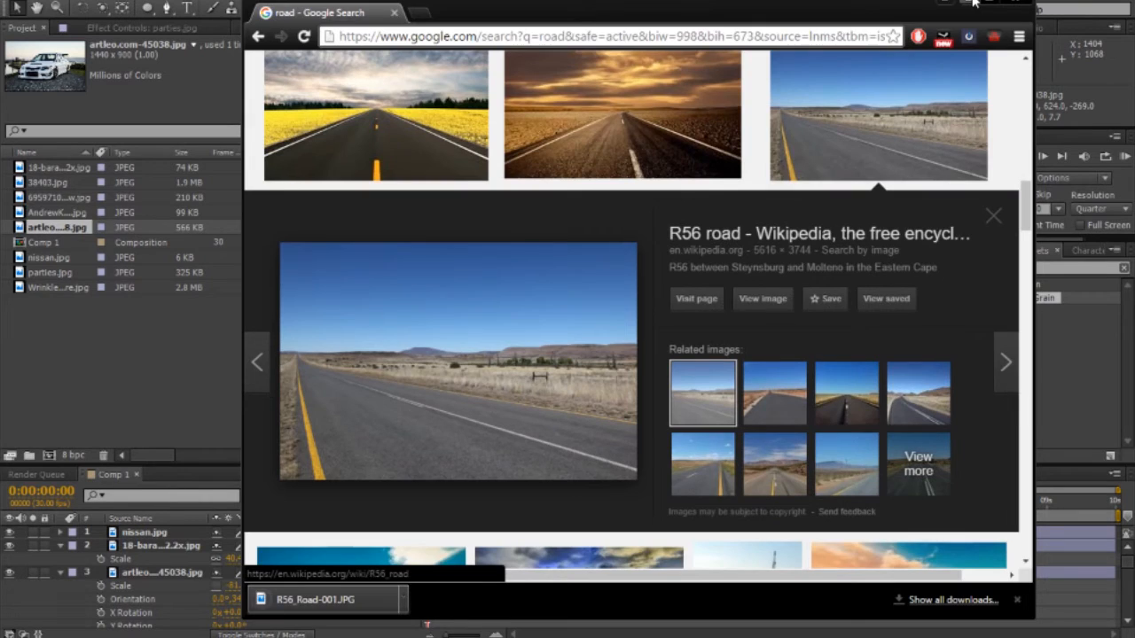
click(972, 3)
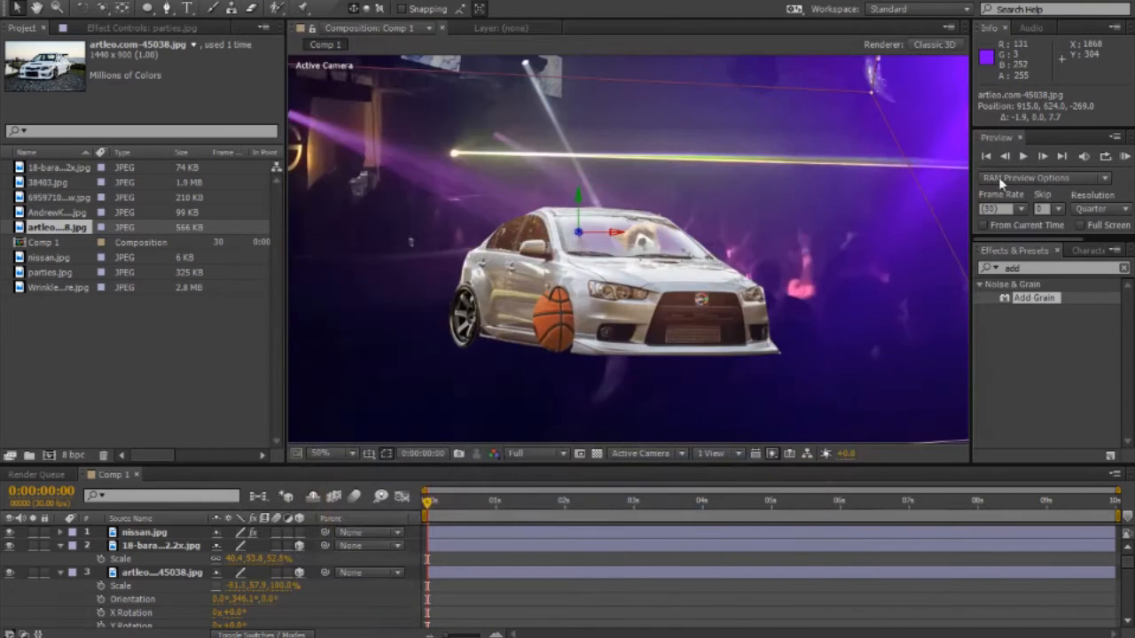
Step: Add R56_Road-001.JPG to the composition behind the car, masked to the road surface, and position it as the ground
click(153, 349)
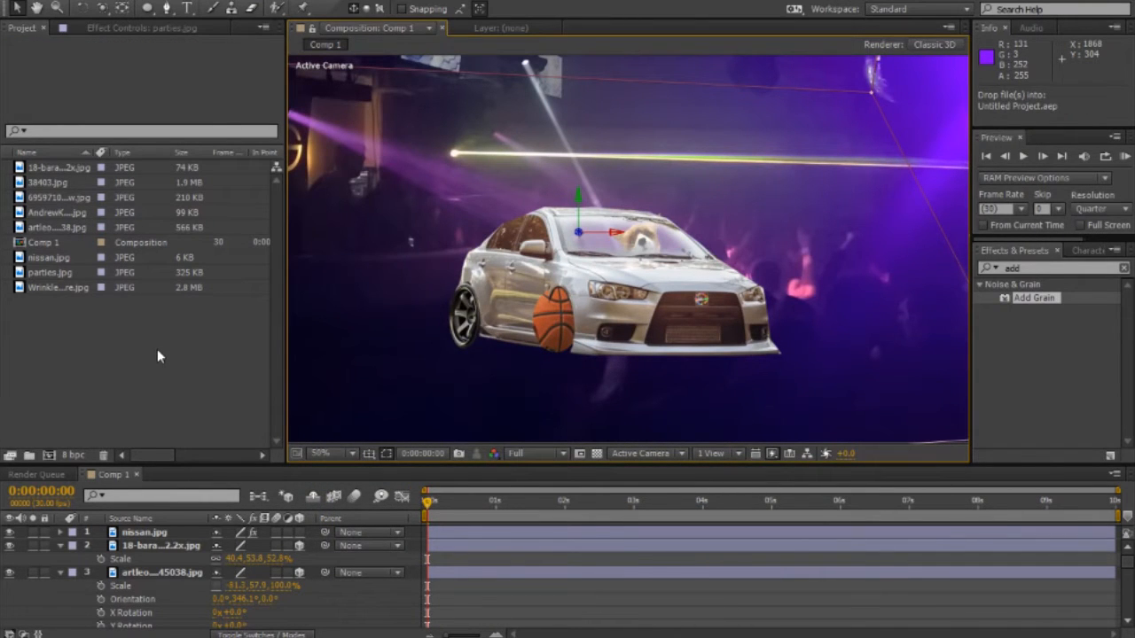
drag(47, 296, 138, 588)
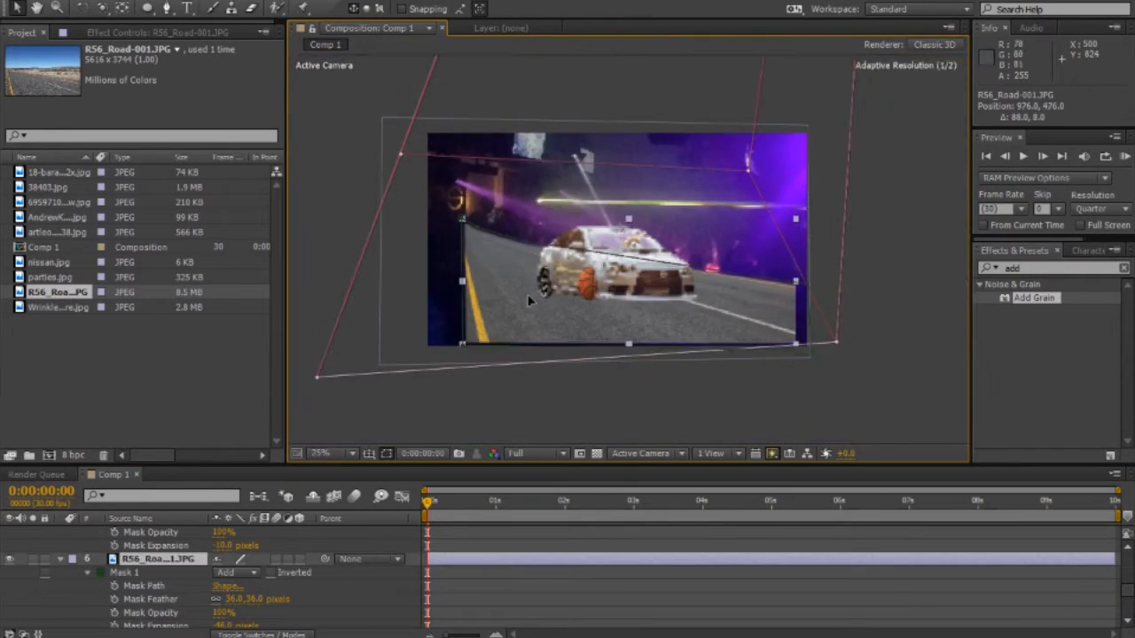
scroll(471, 228, up, 3)
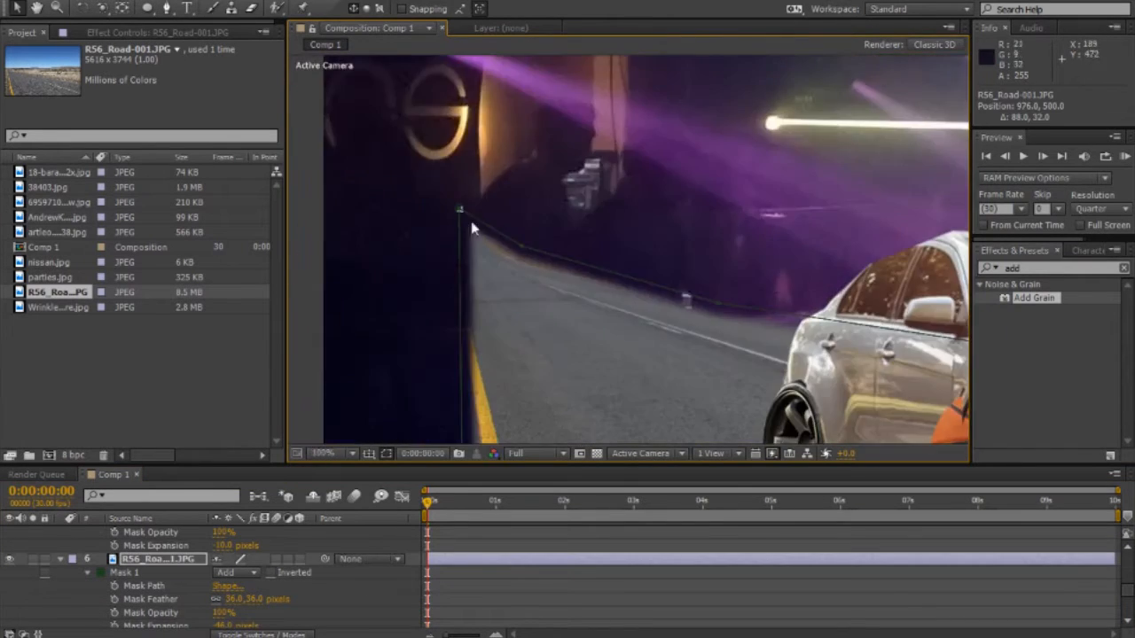
scroll(479, 228, down, 3)
scroll(715, 341, up, 2)
drag(715, 340, 714, 294)
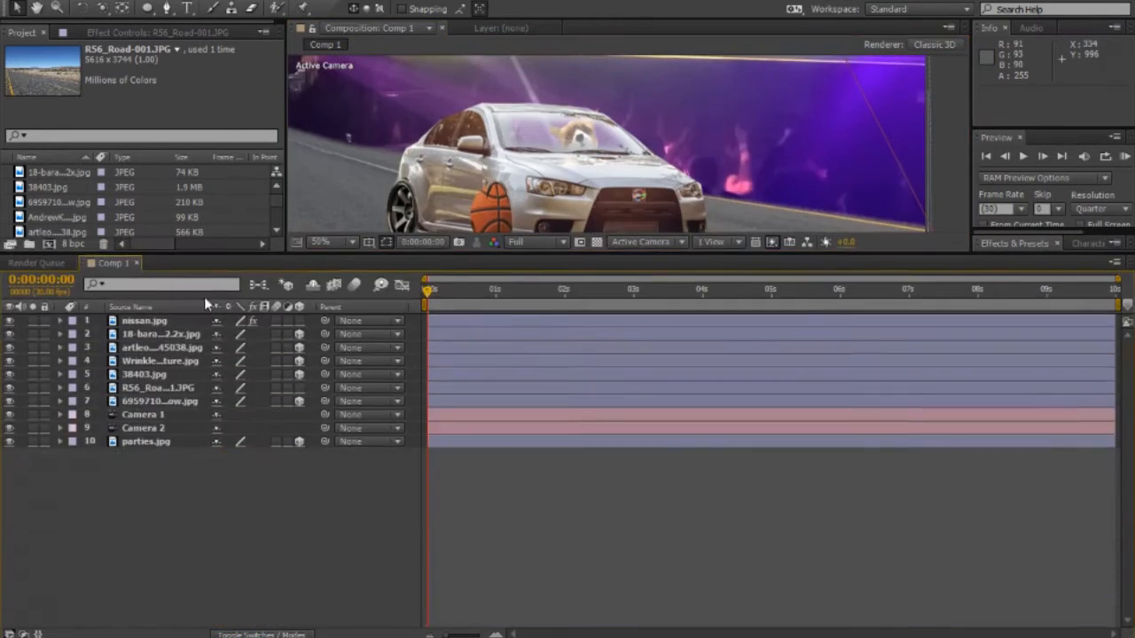
Step: Pre-compose the five 3D layers that make up the car, its wheels, the fox and the glass
shift+click(173, 430)
right_click(173, 430)
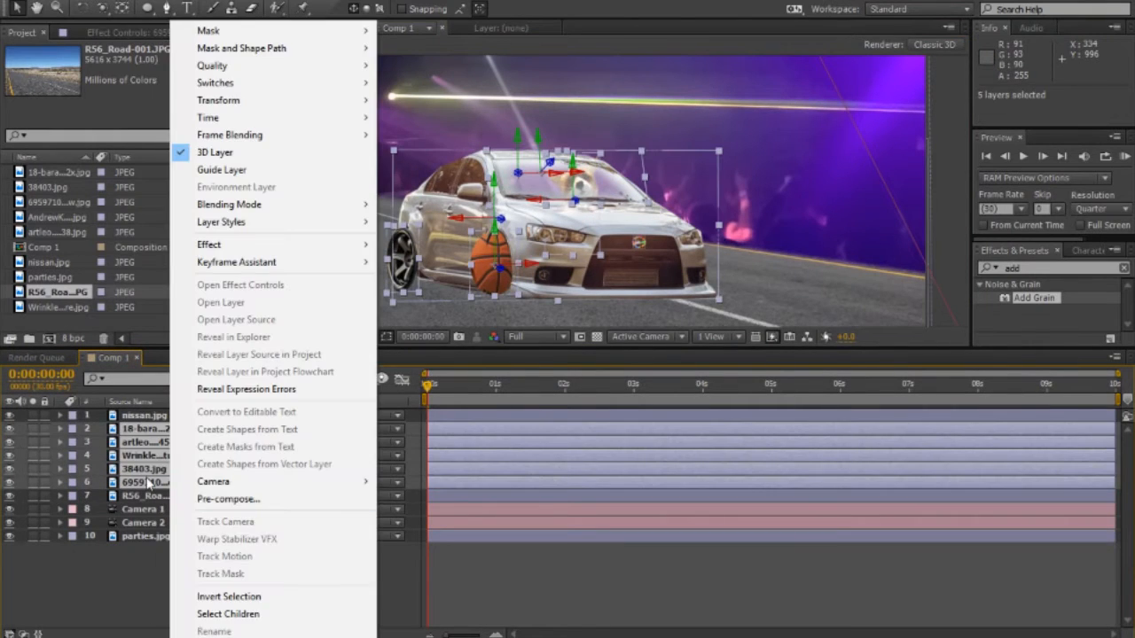
click(228, 499)
key(Return)
Step: Make the R56_Road-001.JPG layer 3D and inspect the scene from the active camera and Camera 2
key(c)
scroll(464, 229, down, 2)
drag(464, 230, 532, 204)
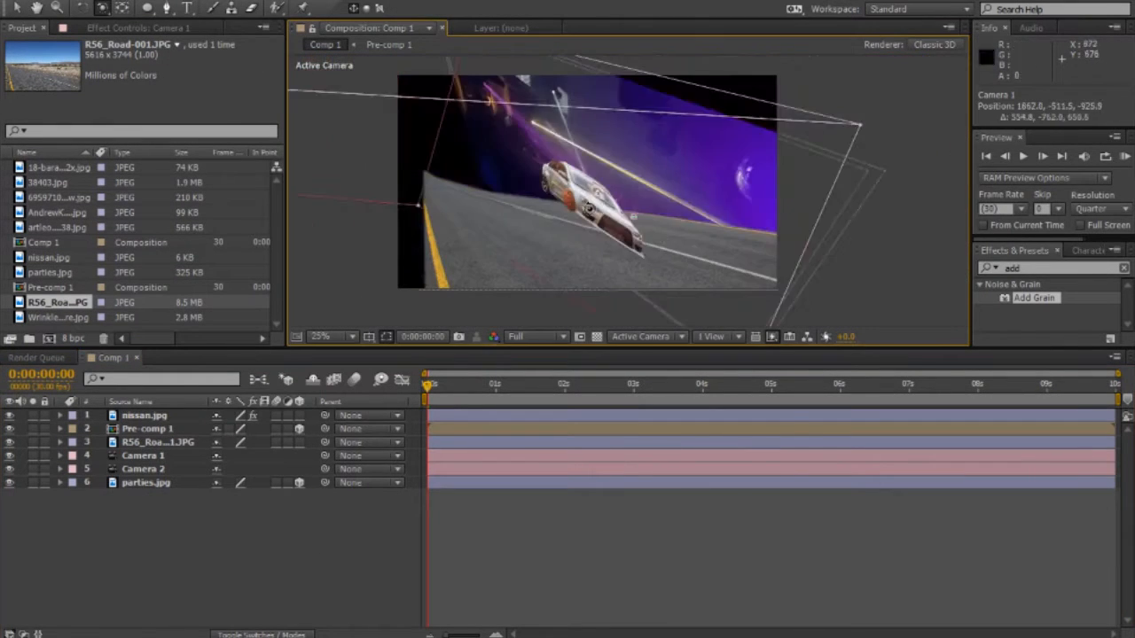
click(646, 337)
click(647, 383)
click(299, 441)
click(656, 339)
drag(621, 175, 496, 178)
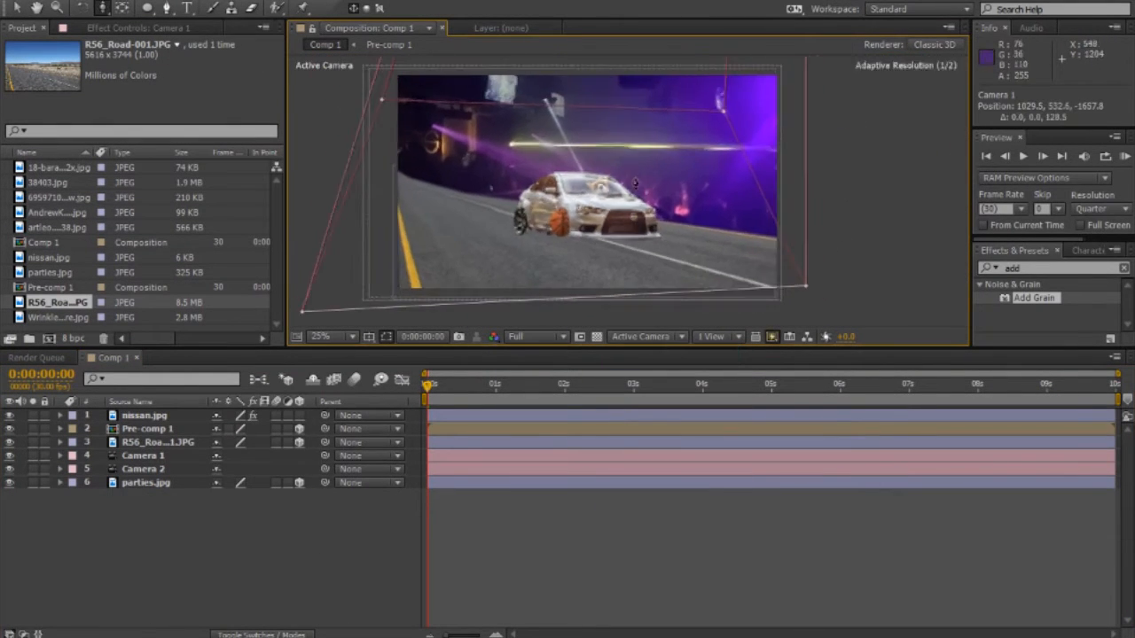
click(647, 337)
click(647, 384)
Step: Rename the car's pre-composed layer to "harley"
click(164, 483)
click(164, 415)
click(164, 428)
key(Return)
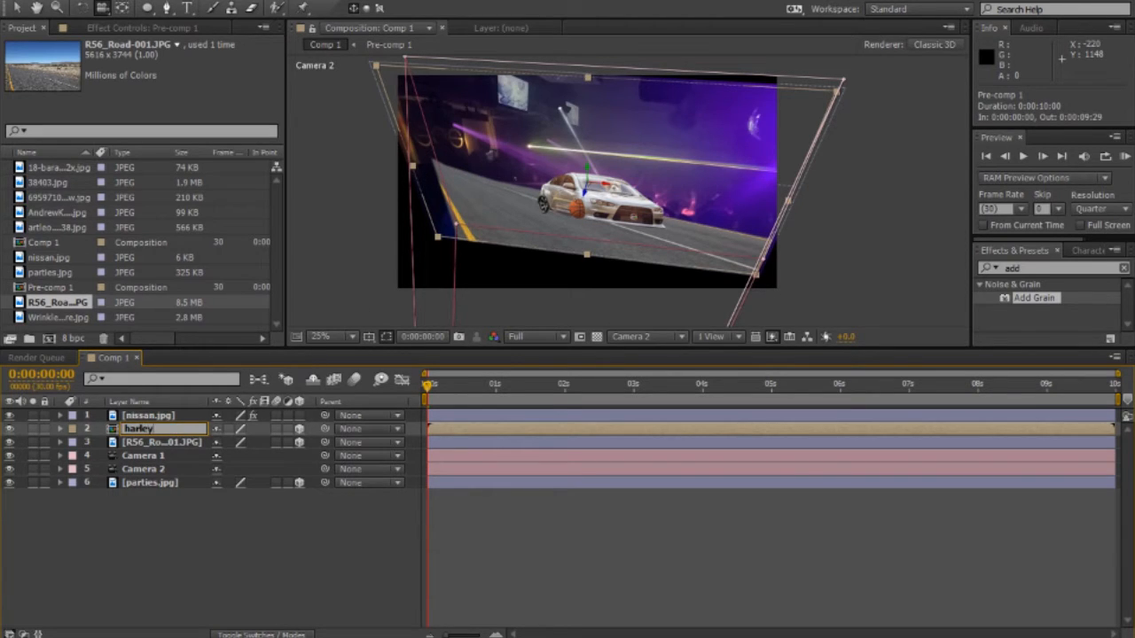
click(177, 502)
click(180, 431)
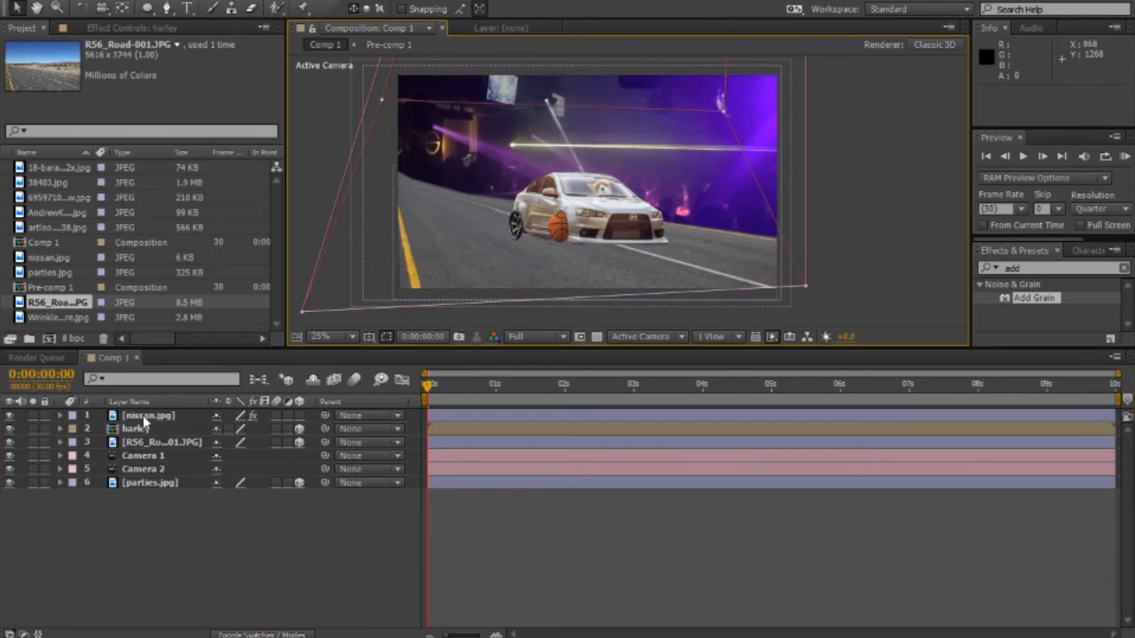
Step: Move the harley layer out of frame to about -314.3, 270.7, -20.0 and set its first Position keyframe at 0:00
click(142, 430)
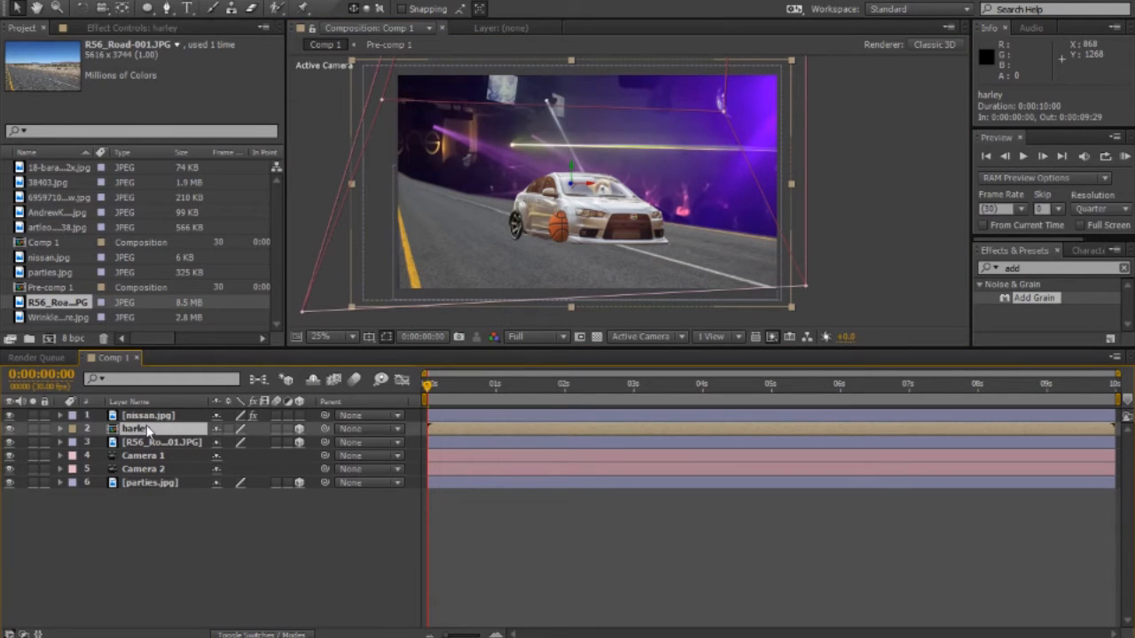
key(p)
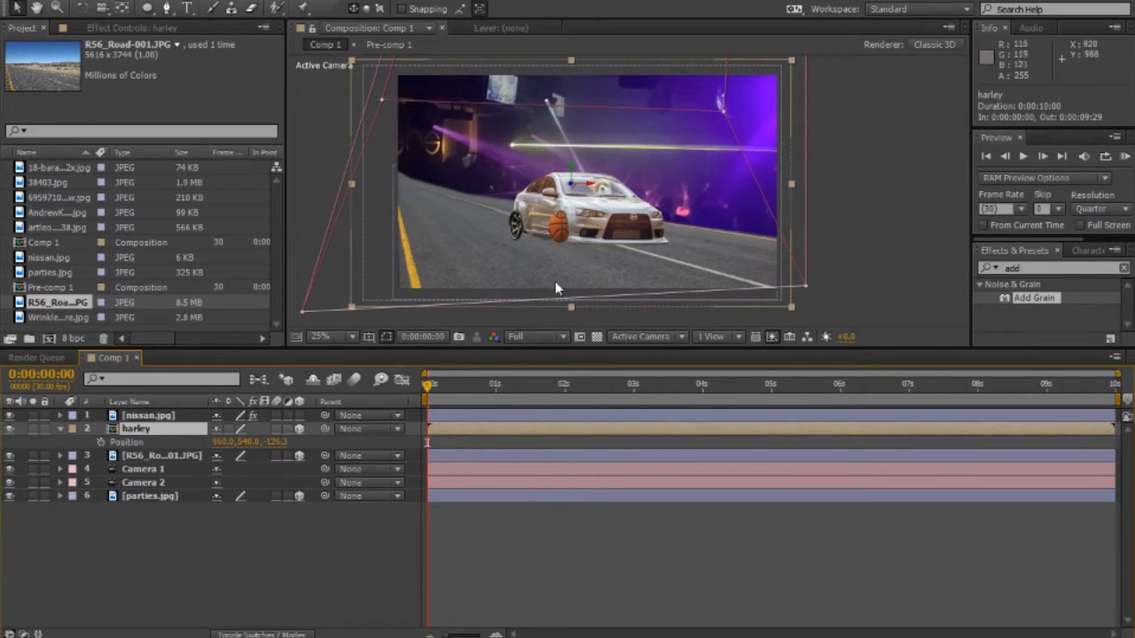
drag(572, 222, 496, 149)
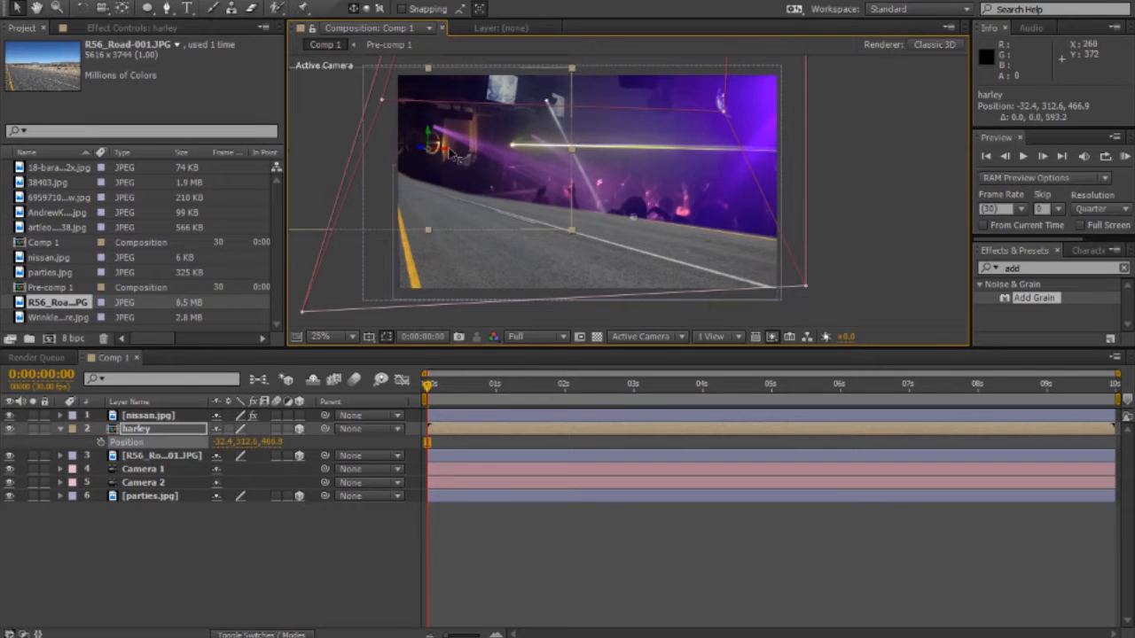
drag(409, 161, 382, 142)
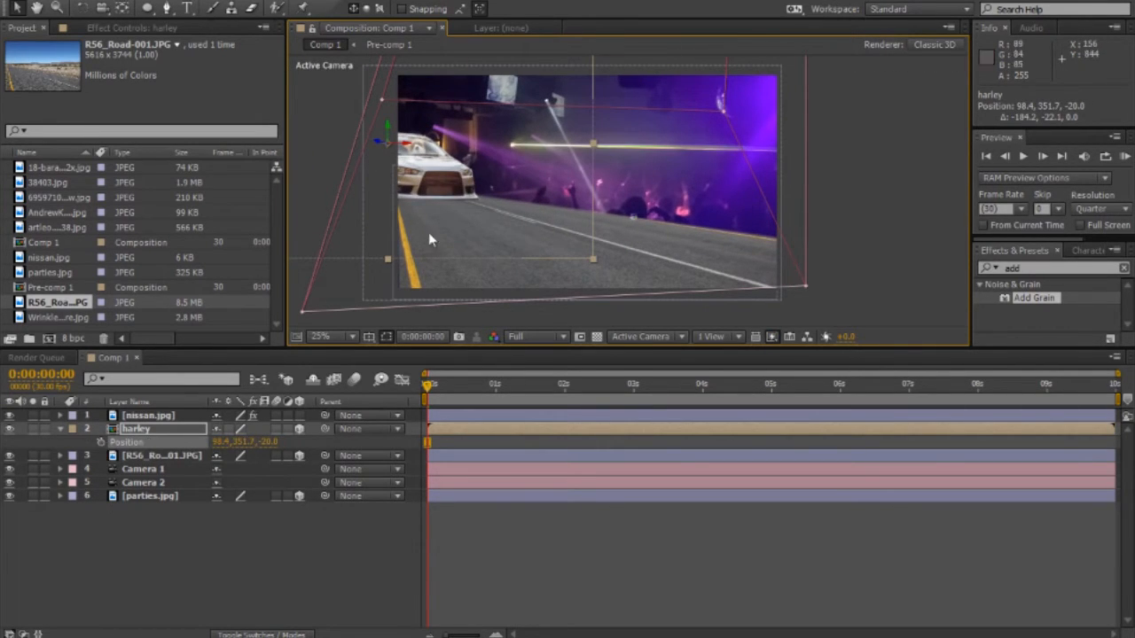
drag(428, 232, 344, 178)
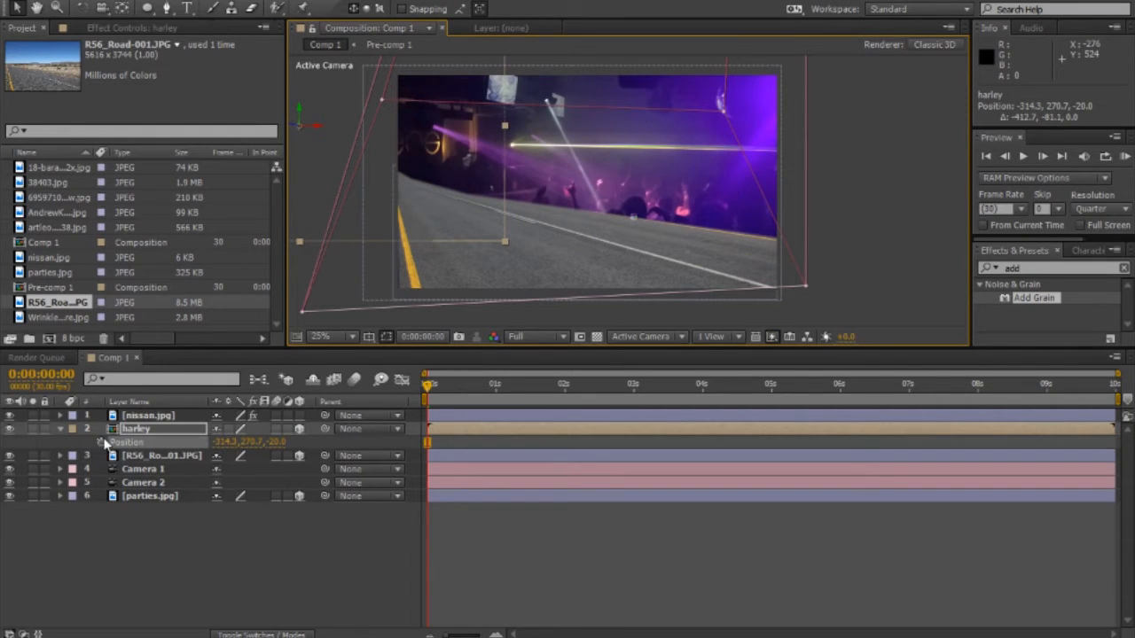
click(102, 442)
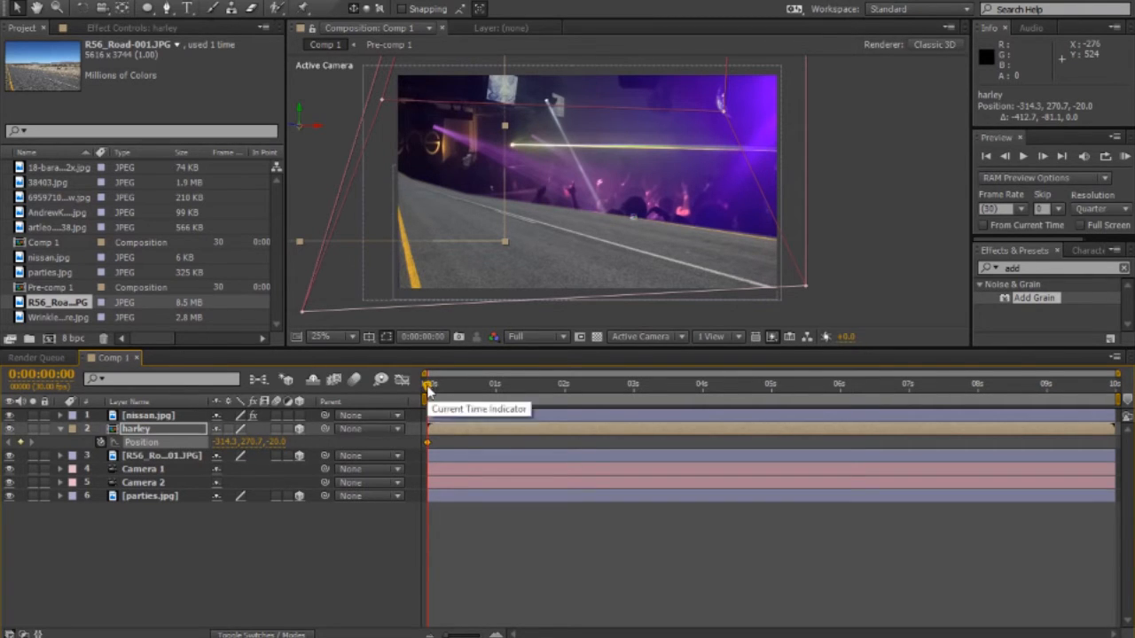
Step: Add a Position keyframe at the composition's last frame with the harley car moved across and beyond the right side of the scene
drag(428, 386, 1114, 385)
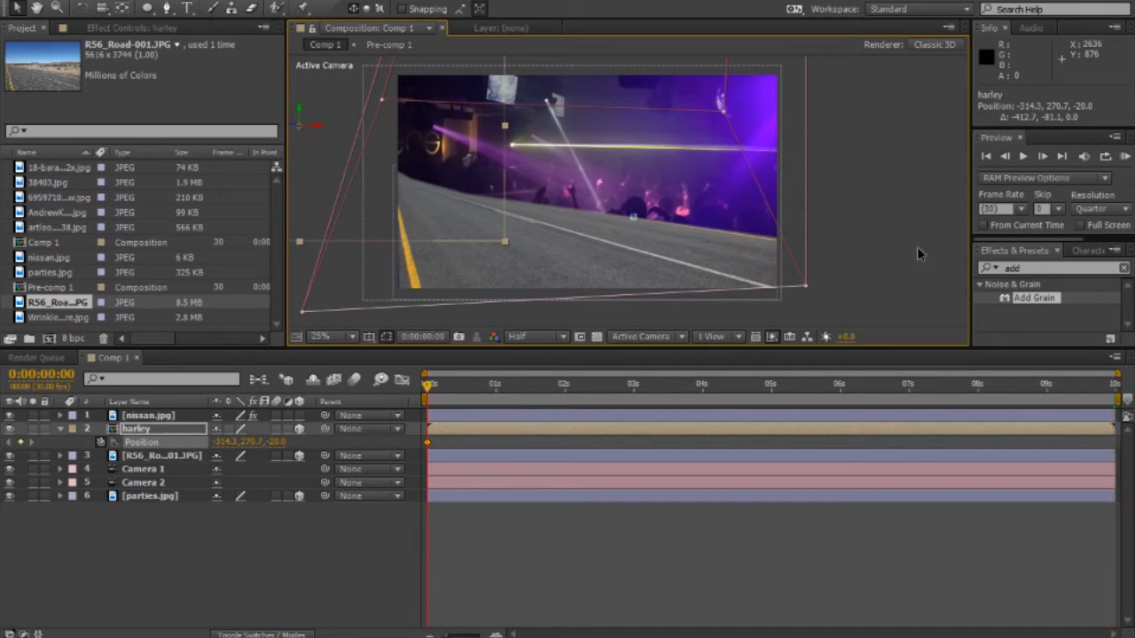
key(End)
key(End)
key(Page_Down)
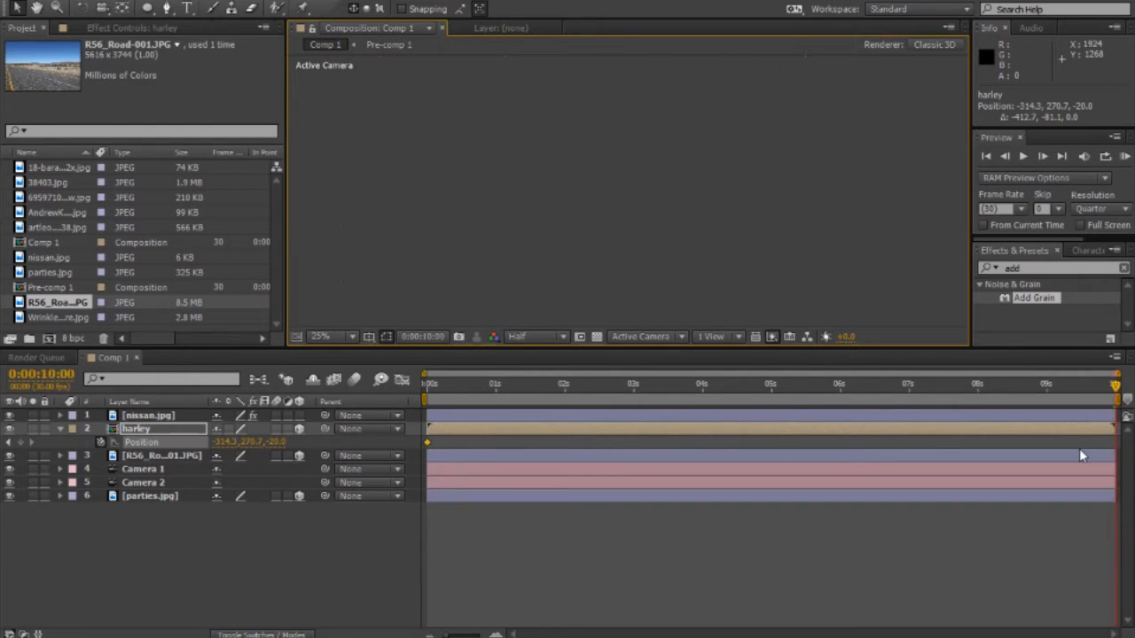
key(Page_Up)
click(20, 441)
drag(417, 159, 949, 244)
Step: At 0:00:04:29, keyframe the harley layer's Position at about 765.7, 409.9, -239.8 and scrub through the motion
drag(1114, 385, 768, 389)
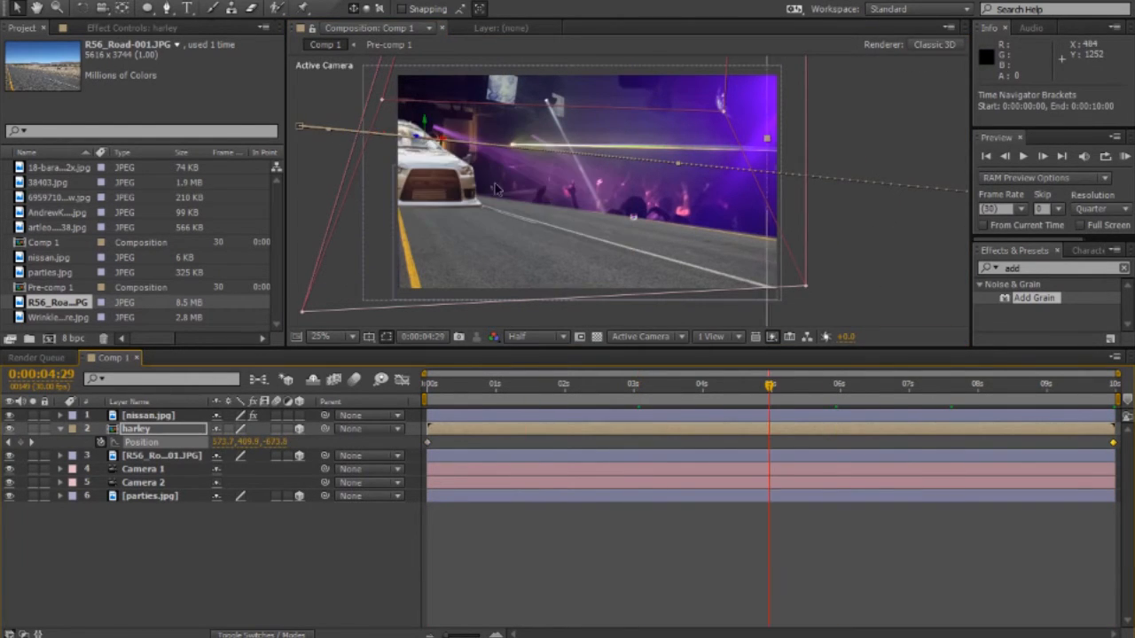
drag(498, 152, 543, 152)
drag(683, 387, 867, 425)
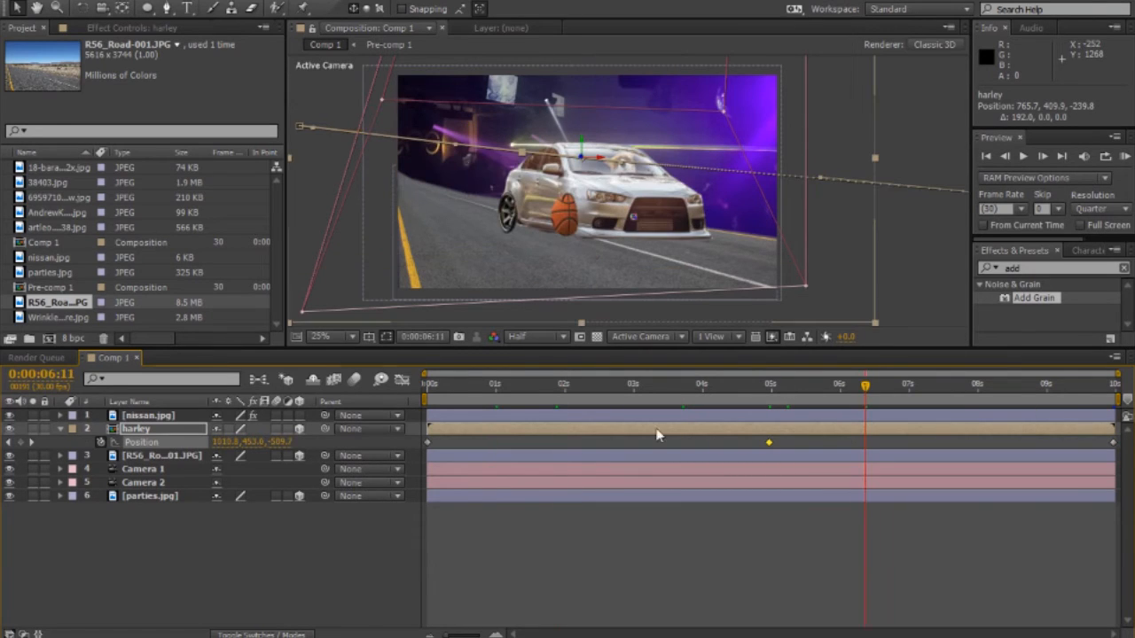
drag(865, 386, 961, 390)
Step: Hide the nissan.jpg layer and rename the Camera 1 layer to "camer acti"
click(8, 415)
click(707, 385)
click(156, 469)
key(Return)
text(camer acti)
drag(146, 469, 122, 468)
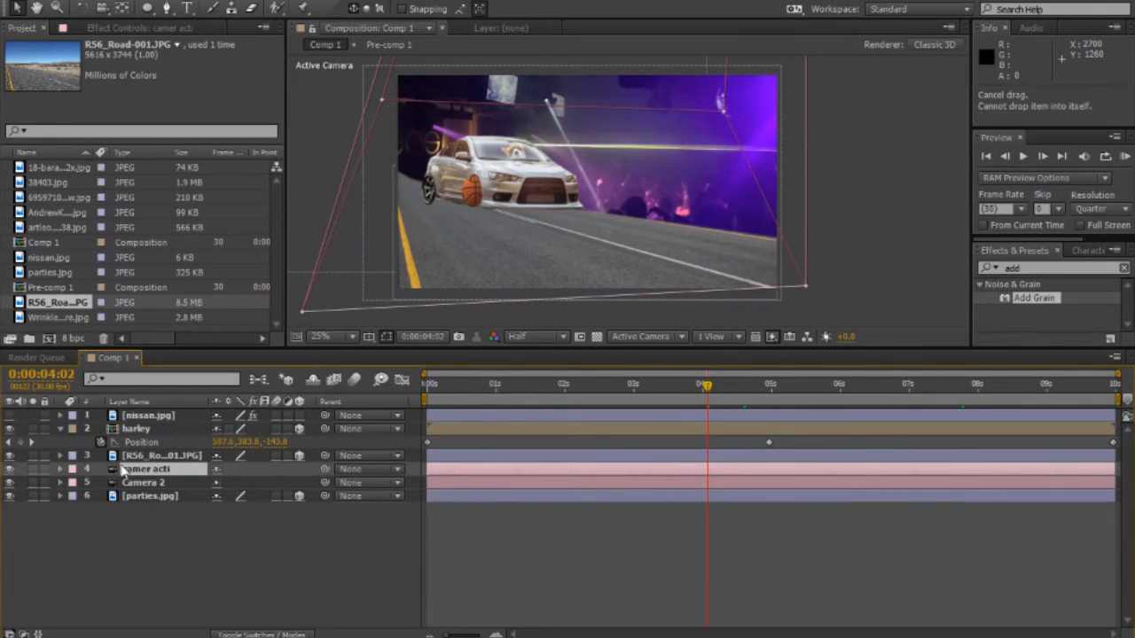
Step: Try to parent the camer acti camera to the harley layer
drag(325, 469, 333, 428)
mouse_move(707, 385)
mouse_down()
mouse_move(469, 385)
mouse_move(708, 385)
mouse_up()
key(ctrl+z)
Step: Enable Position and Point of Interest keyframes for the camer acti camera and set its starting framing at 0:00
click(60, 469)
click(100, 509)
drag(566, 191, 458, 161)
key(c)
key(c)
key(c)
drag(1113, 385, 395, 391)
click(100, 495)
drag(532, 178, 629, 181)
Step: Track the camer acti camera to about 1637.9, 615.9, -1769.8 at the composition's end and scrub back to check the move
drag(427, 385, 1100, 385)
drag(565, 178, 607, 177)
drag(1113, 385, 843, 390)
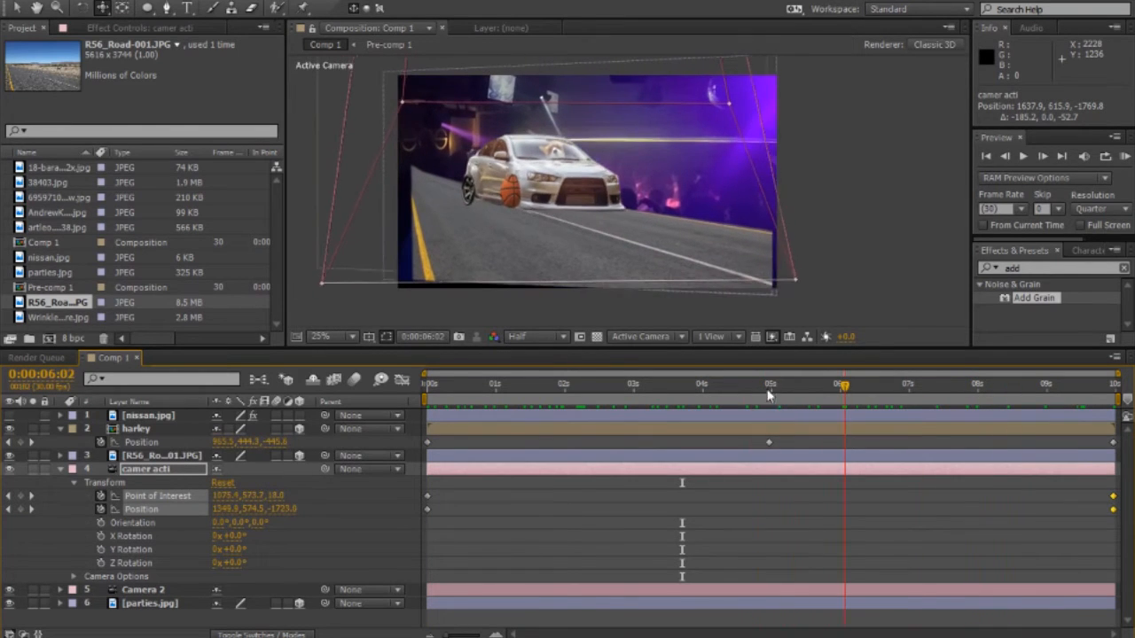
click(60, 469)
click(60, 469)
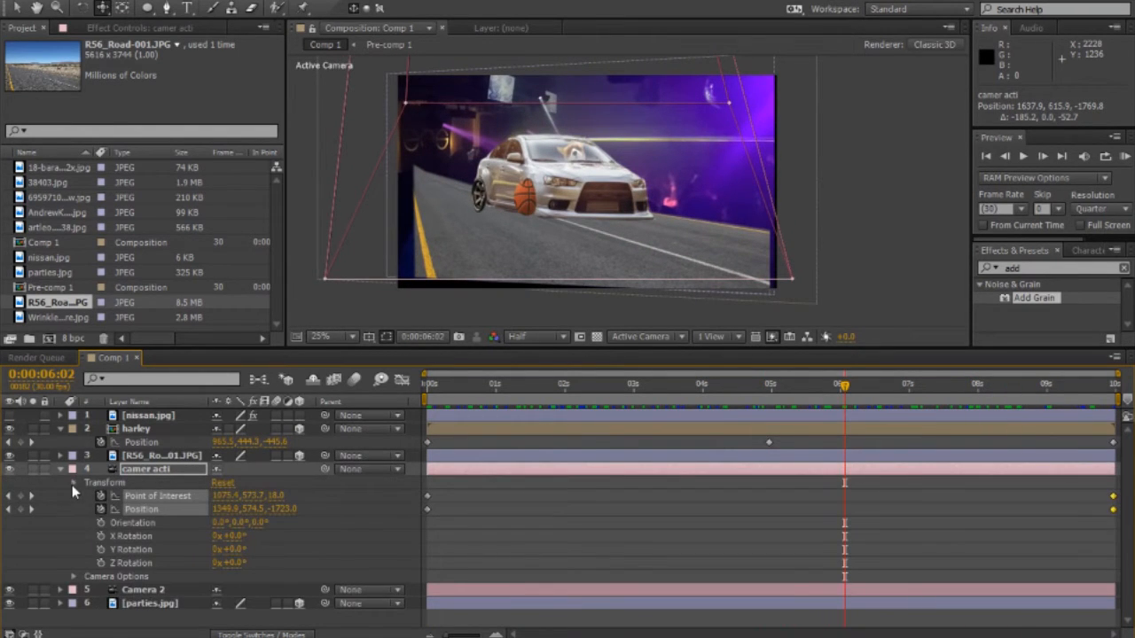
Step: Turn on Depth of Field in the camer acti camera's options and go to 0:00:08:05, where the car is close
click(74, 482)
click(73, 496)
scroll(175, 486, down, 2)
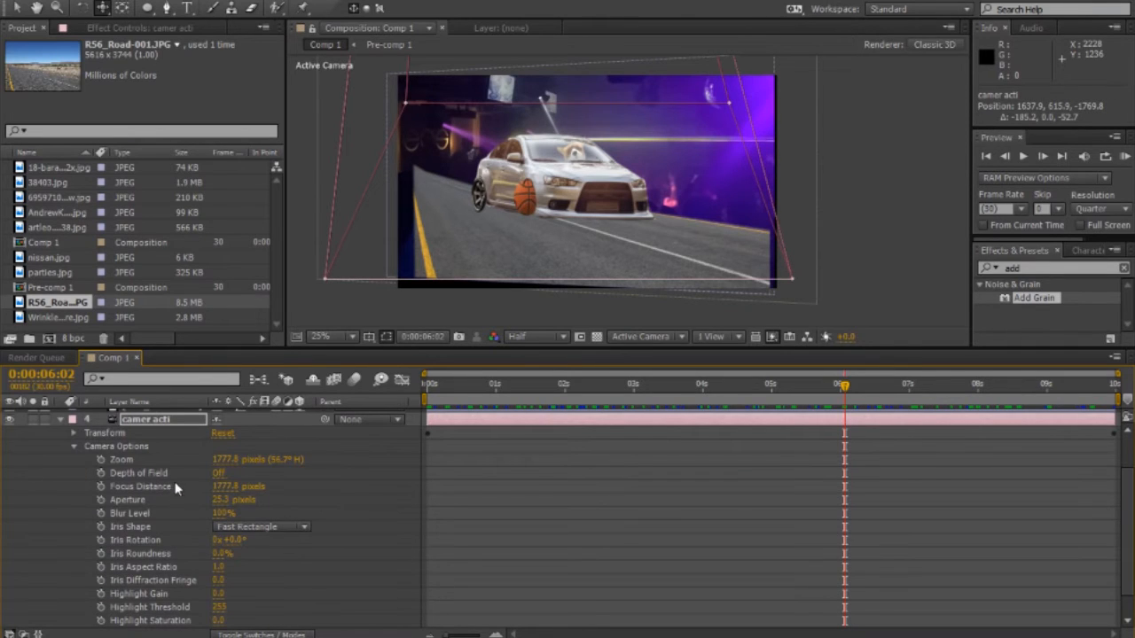
click(219, 474)
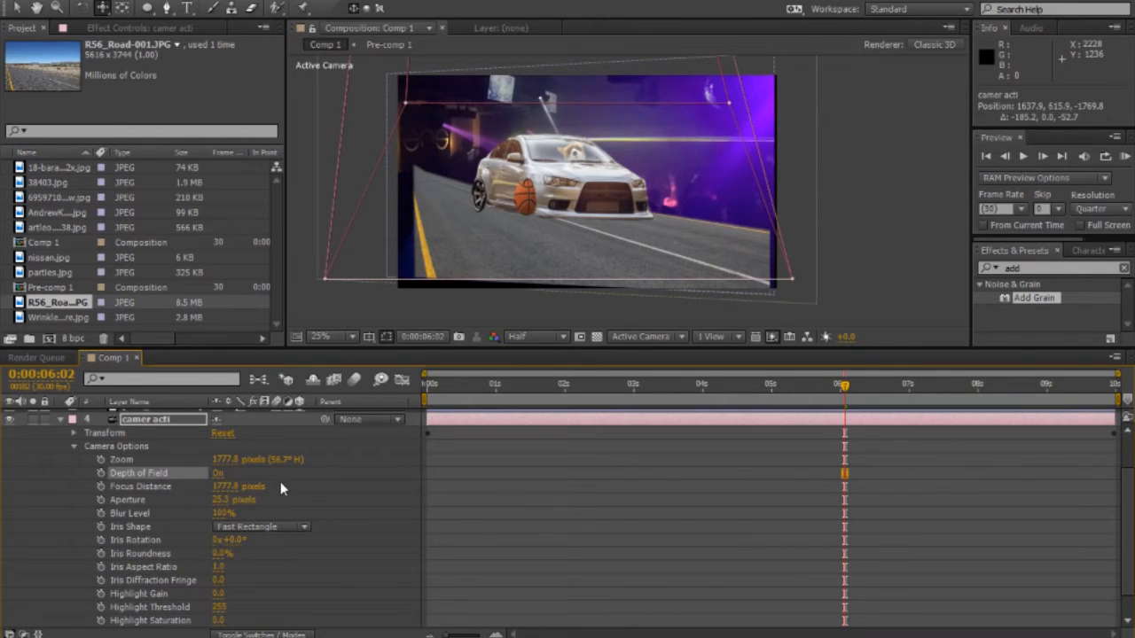
click(965, 388)
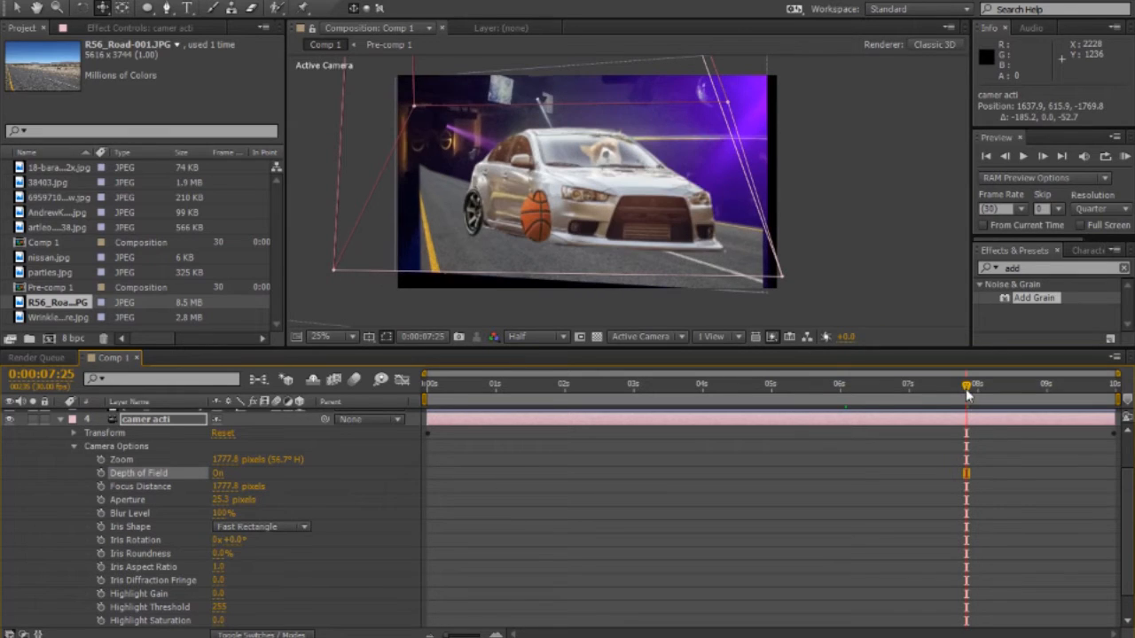
click(988, 388)
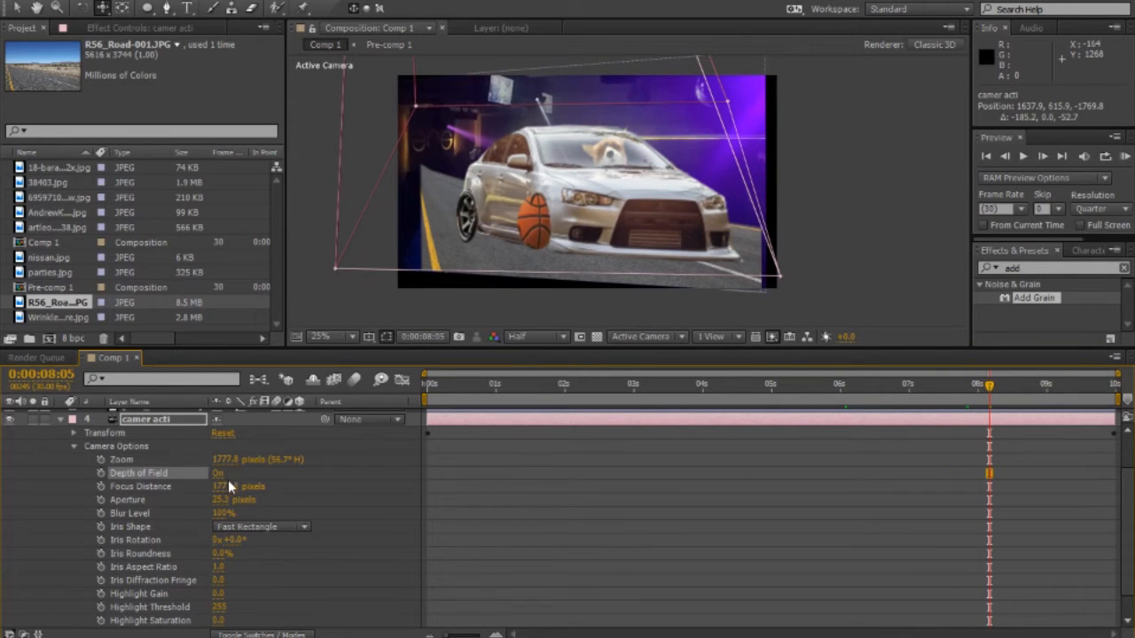
Step: Raise the camera's Aperture to about 667.3 pixels and keyframe Focus Distance at 819.8 pixels so the car is sharp at 0:00:08:05
drag(220, 505, 748, 506)
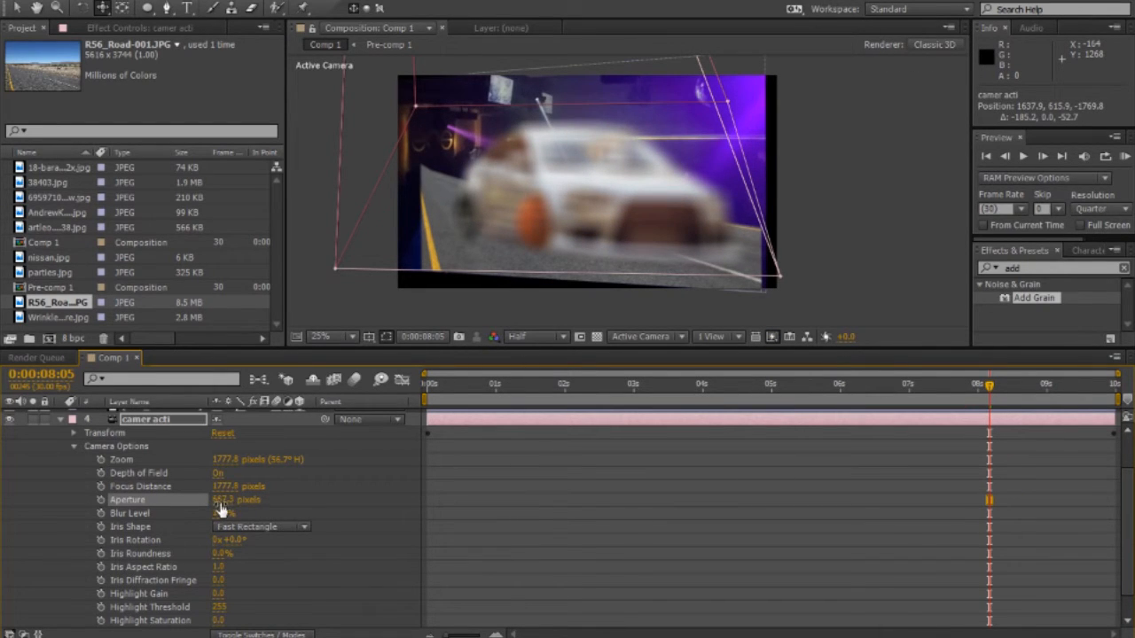
drag(231, 490, 710, 119)
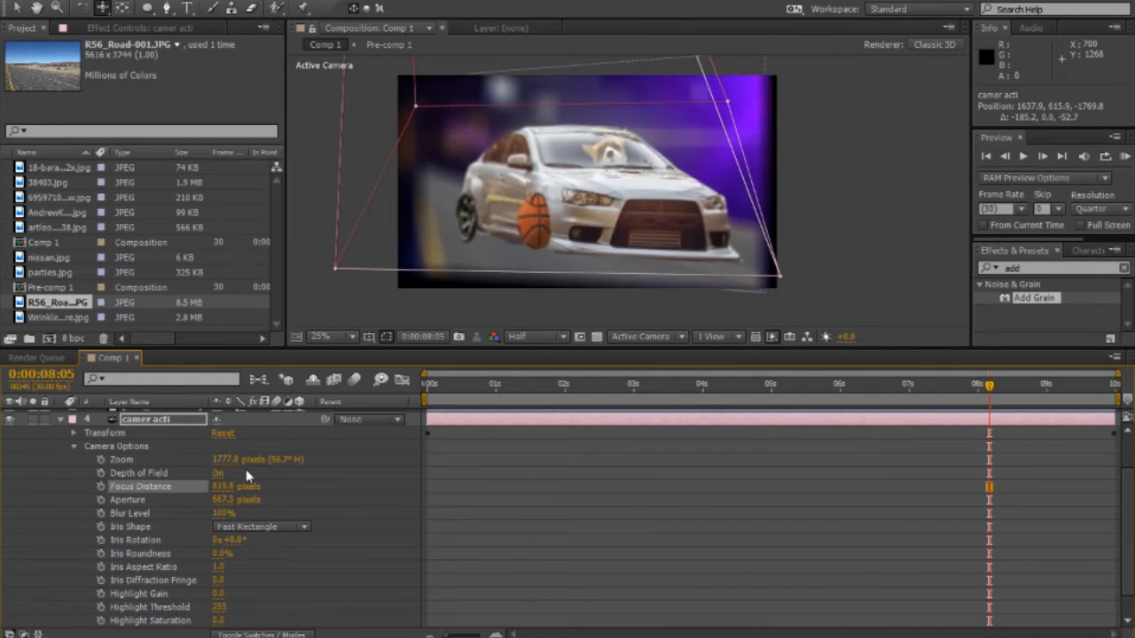
click(100, 485)
Step: Keyframe the camera's Focus Distance at 0:00, at 0:00:02:00 with 1551.5 pixels, and at 0:00:04:00 with 1398.2 pixels
drag(989, 386, 428, 386)
drag(225, 486, 282, 477)
drag(427, 385, 564, 388)
drag(226, 486, 266, 486)
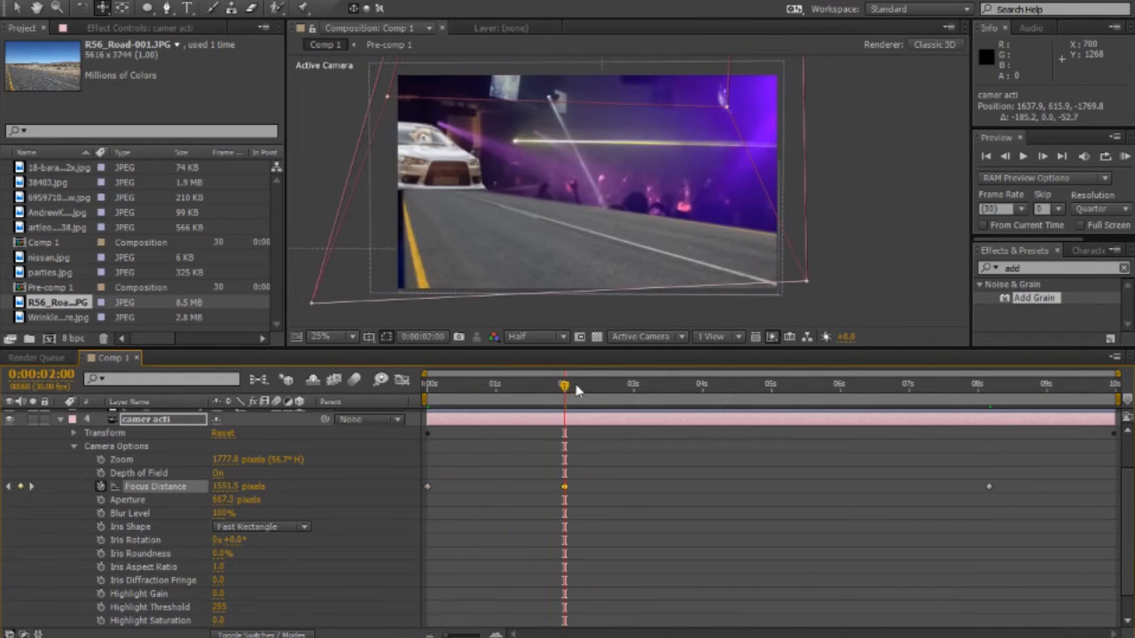
drag(565, 386, 703, 385)
drag(225, 486, 290, 487)
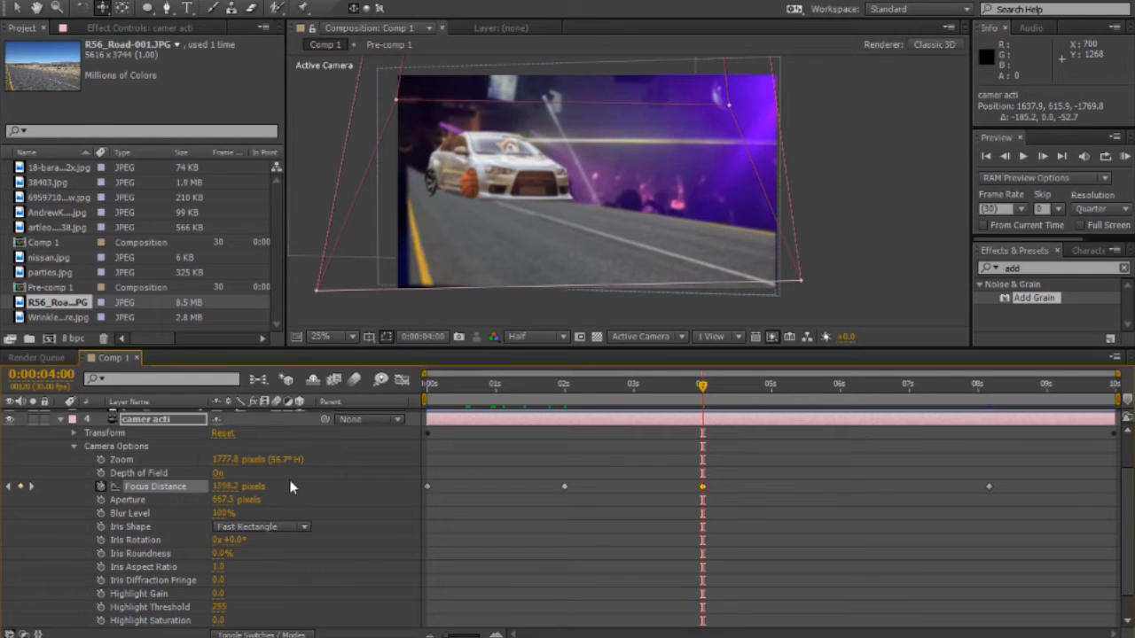
Step: Add Focus Distance keyframes that follow the car just after 3 seconds, just before 6 seconds and at 0:00:07:04
drag(703, 386, 643, 386)
drag(225, 486, 266, 486)
drag(643, 385, 825, 390)
drag(225, 486, 266, 486)
drag(825, 386, 919, 390)
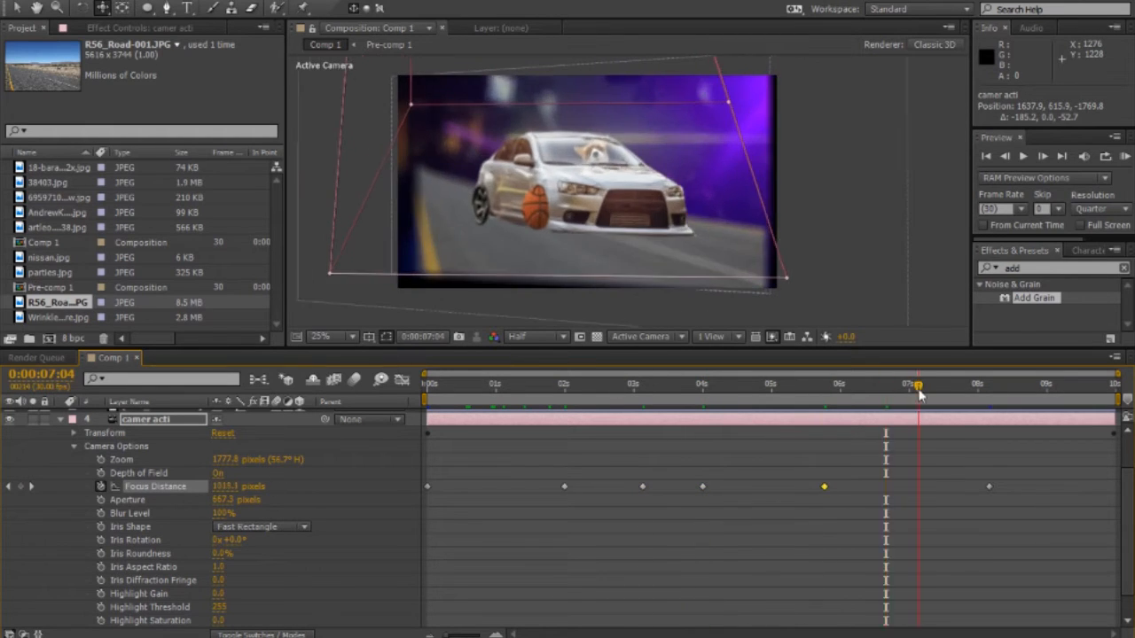
drag(225, 486, 277, 486)
Step: Add Focus Distance keyframes just after 9 seconds and at 0:00:09:29, using 443.8 pixels at the end
drag(919, 386, 1052, 388)
drag(232, 486, 213, 494)
drag(1052, 386, 1114, 386)
drag(225, 486, 177, 486)
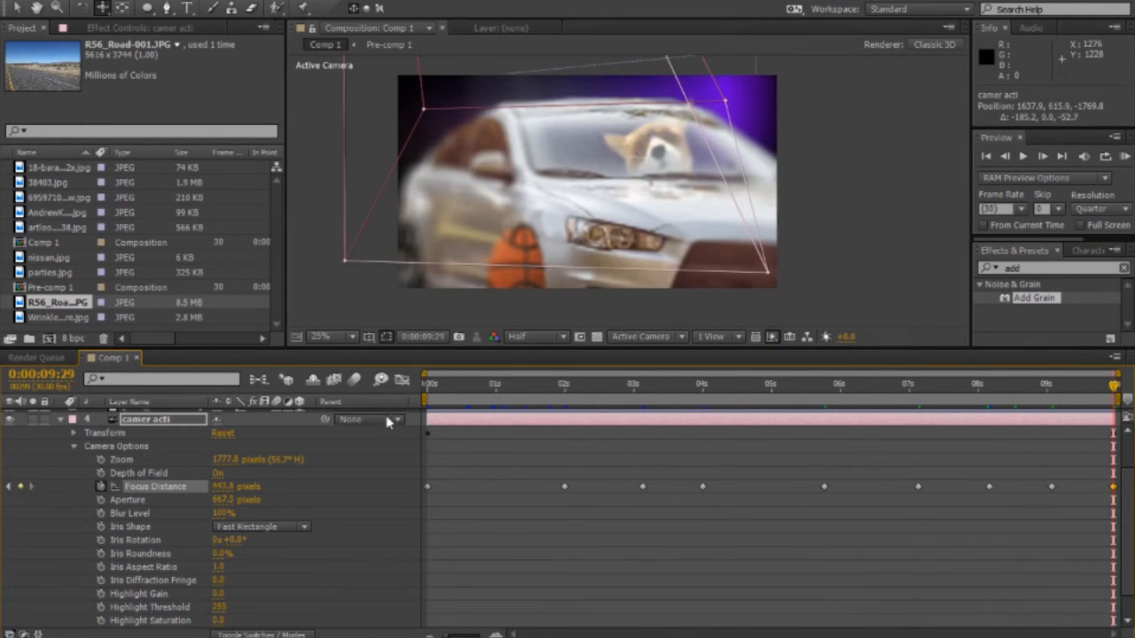
Step: Scrub through the composition to examine how the camera focus follows the car
click(849, 257)
key(v)
click(878, 265)
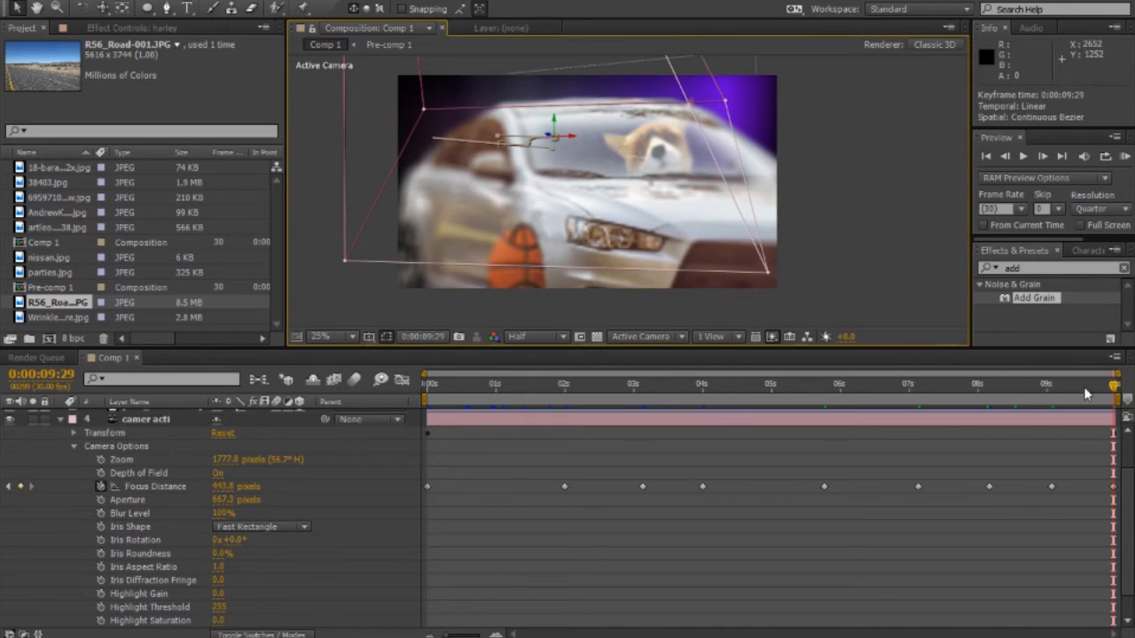
drag(1088, 394, 947, 396)
click(743, 383)
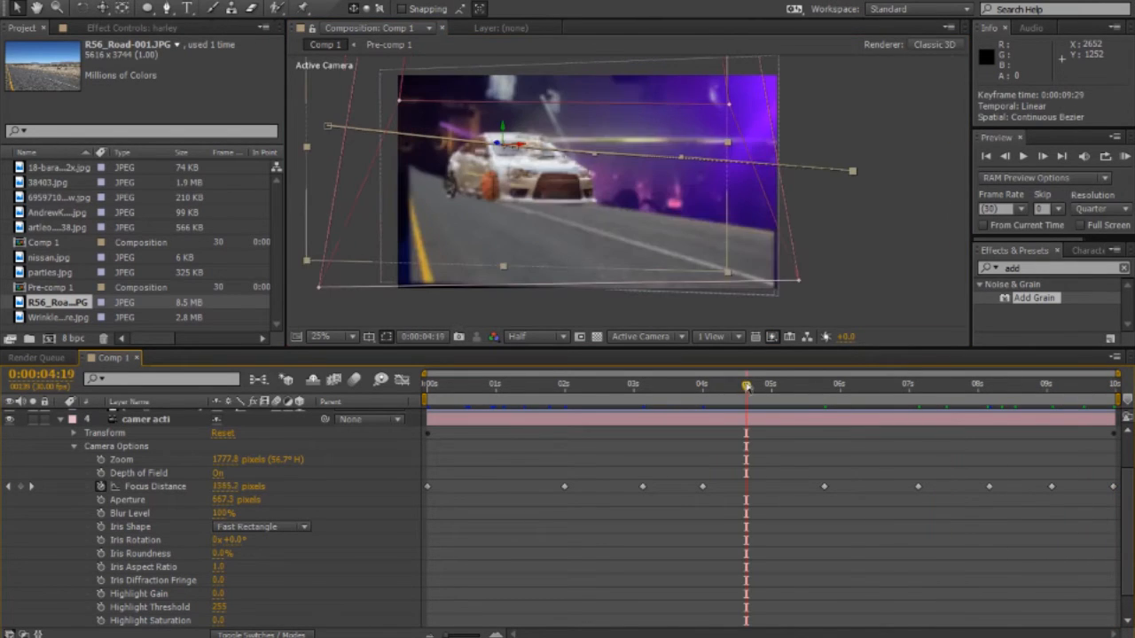
drag(703, 382, 510, 380)
click(611, 383)
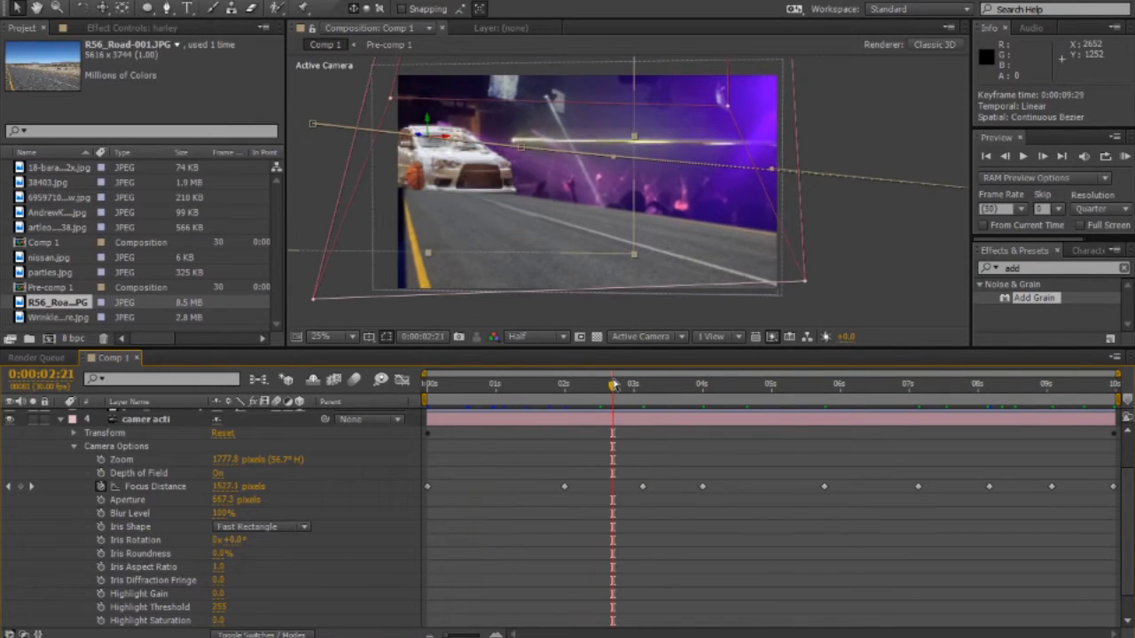
click(724, 385)
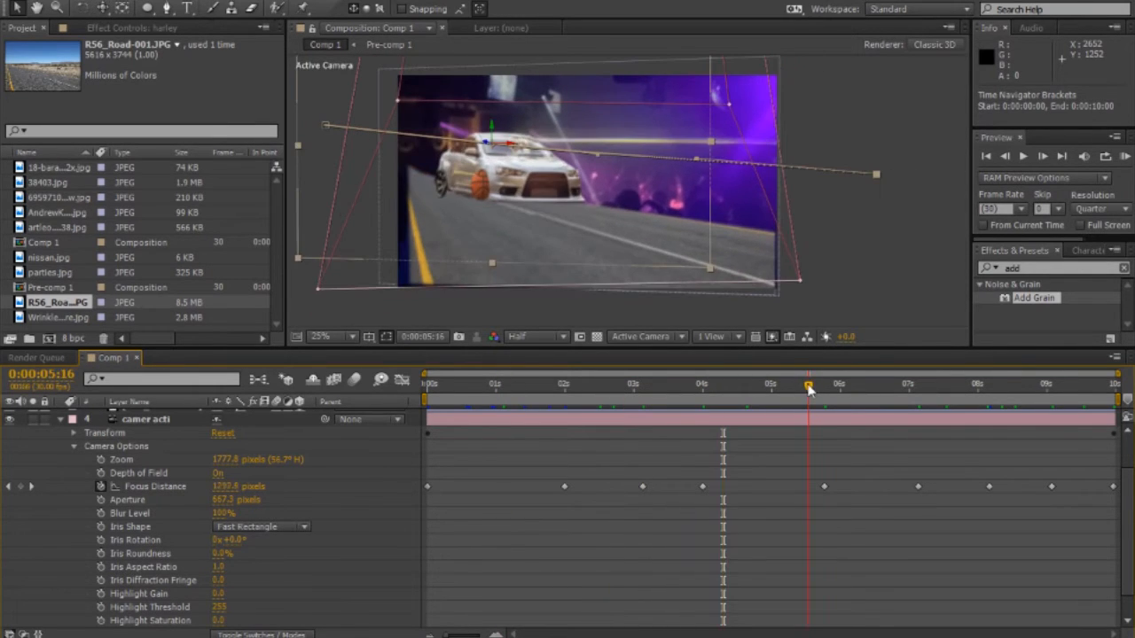
Step: Collapse the camer acti properties and create an adjustment layer at the top of the layer stack
click(64, 420)
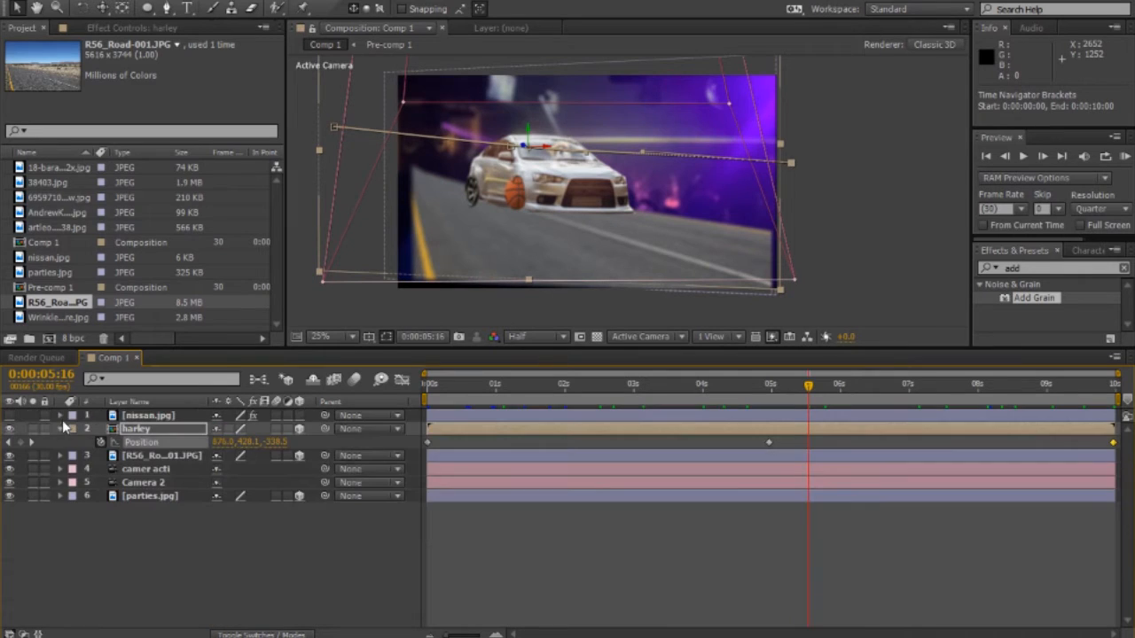
right_click(290, 537)
mouse_move(489, 369)
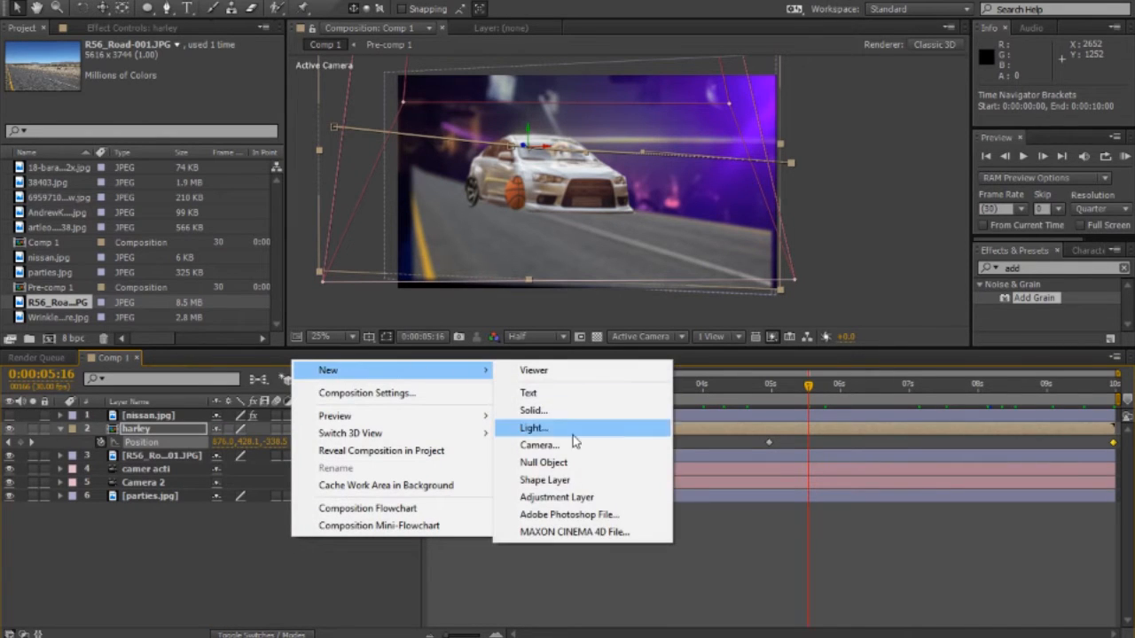
click(556, 497)
drag(140, 433, 146, 416)
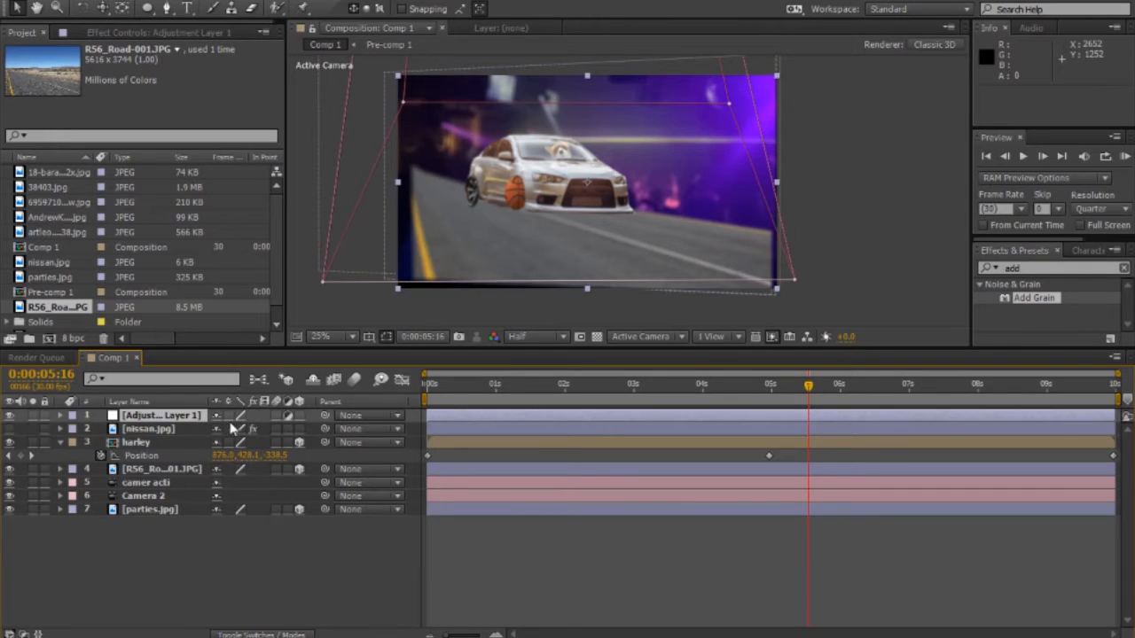
Step: Find the Glow effect and apply it to Adjustment Layer 1
click(1122, 268)
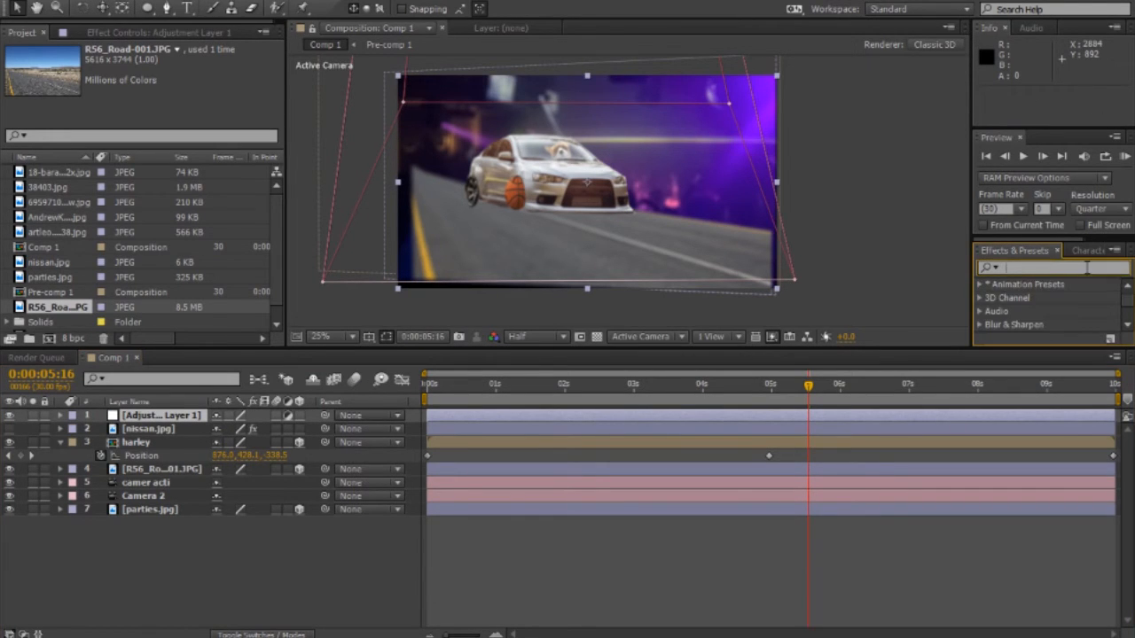
drag(1030, 346, 1030, 450)
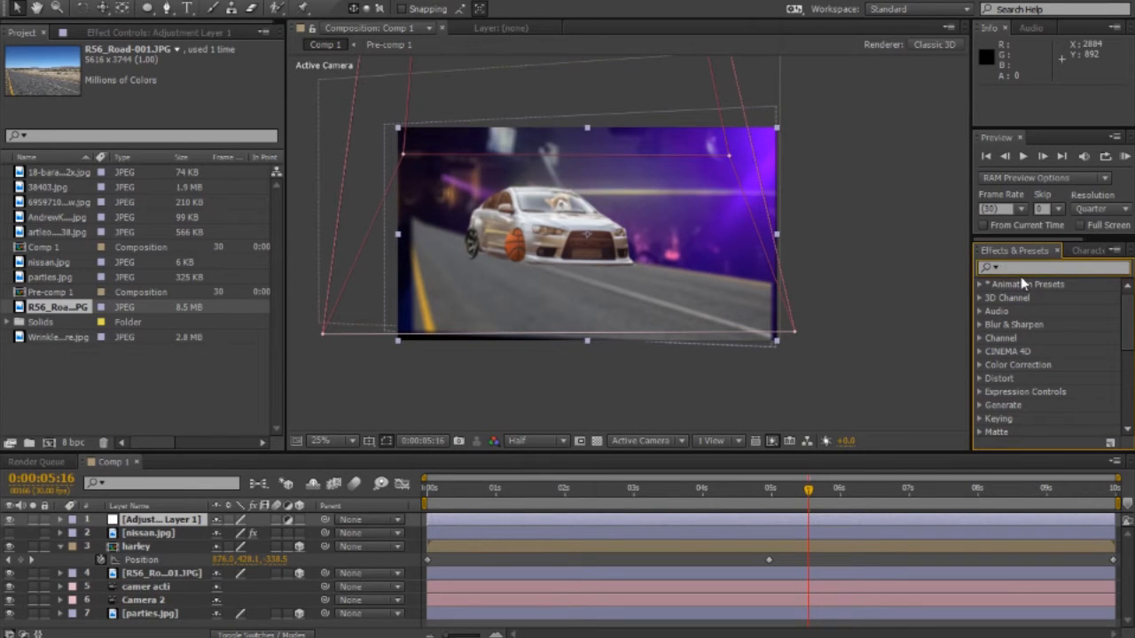
text(glow)
scroll(1047, 355, down, 5)
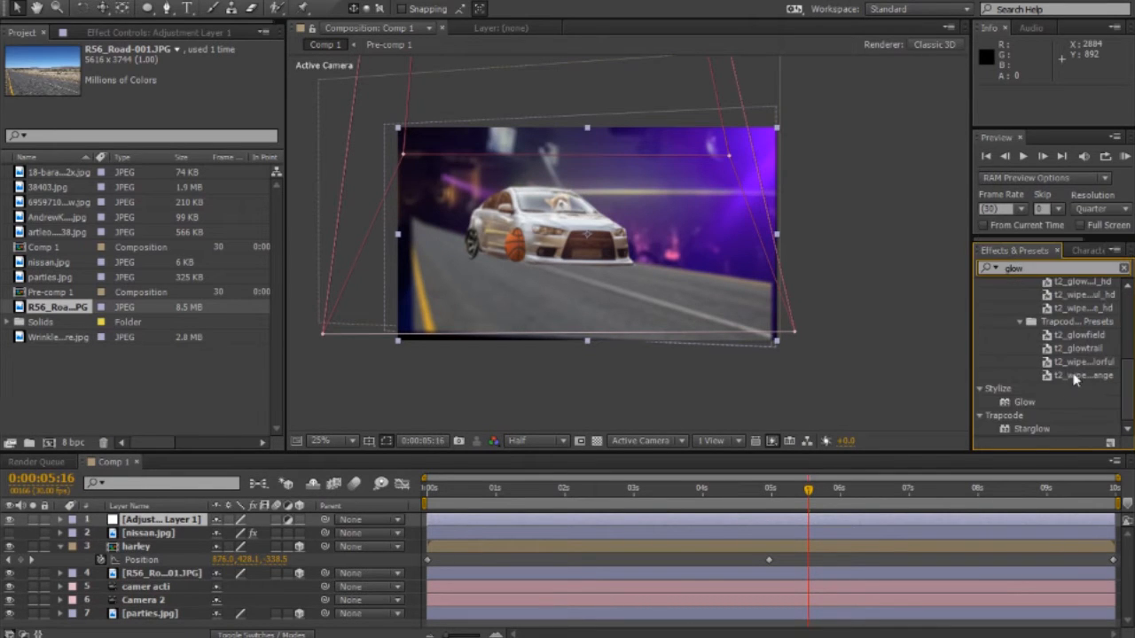
drag(1024, 402, 142, 522)
scroll(621, 229, up, 2)
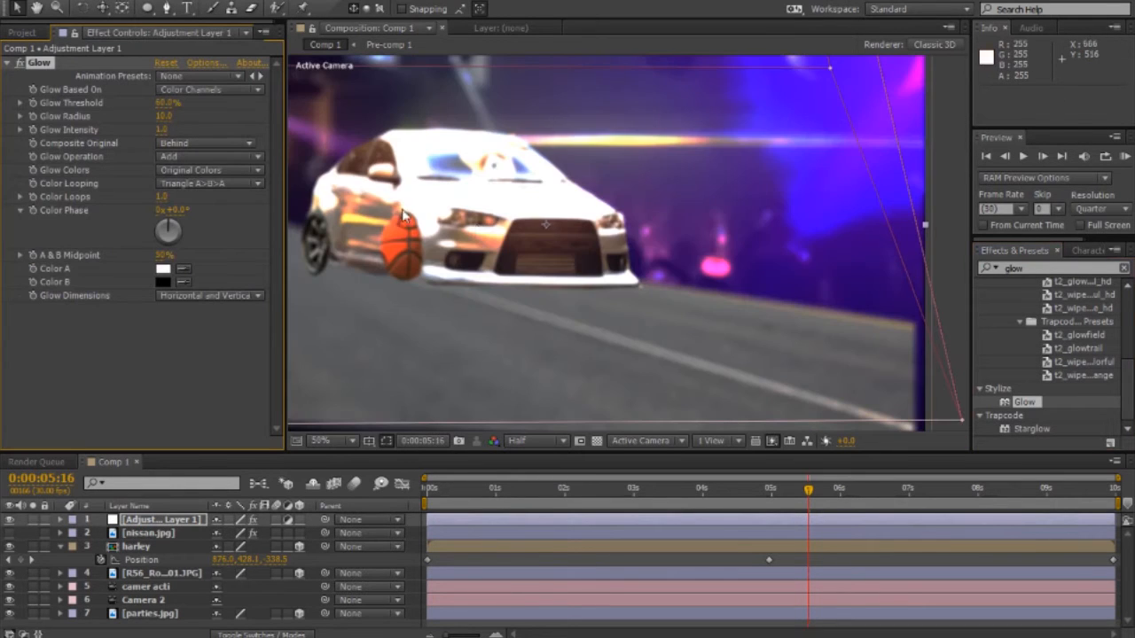
Step: Set the Glow Threshold to 14.9%, the Radius to 136 and the Intensity to 0.3, checking the car up close
drag(212, 100, 51, 108)
key(comma)
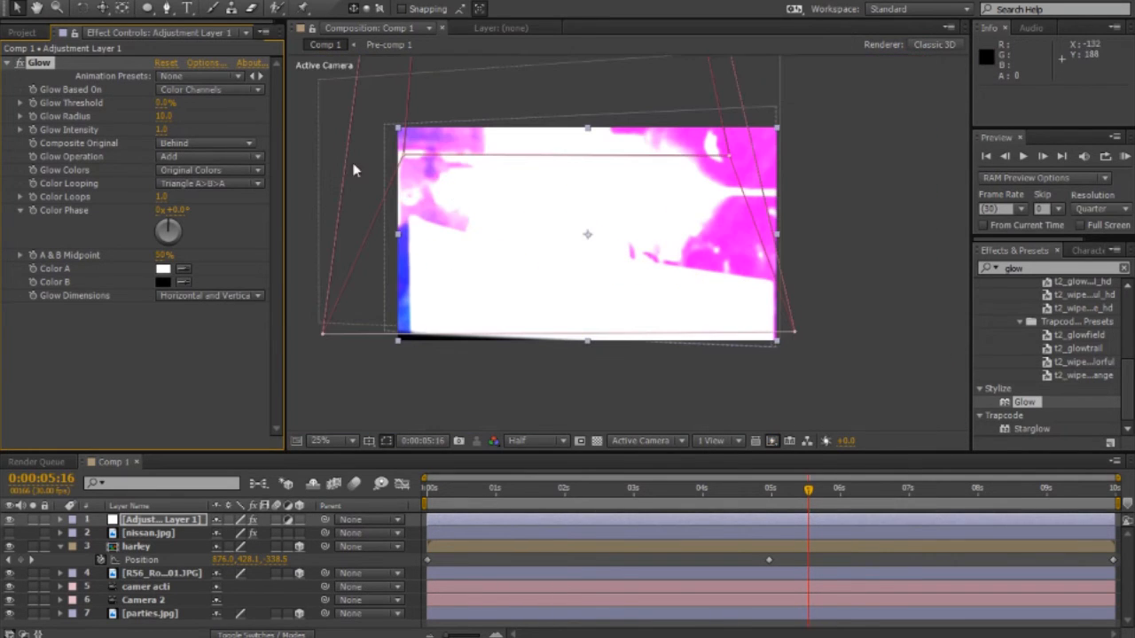
drag(162, 131, 266, 113)
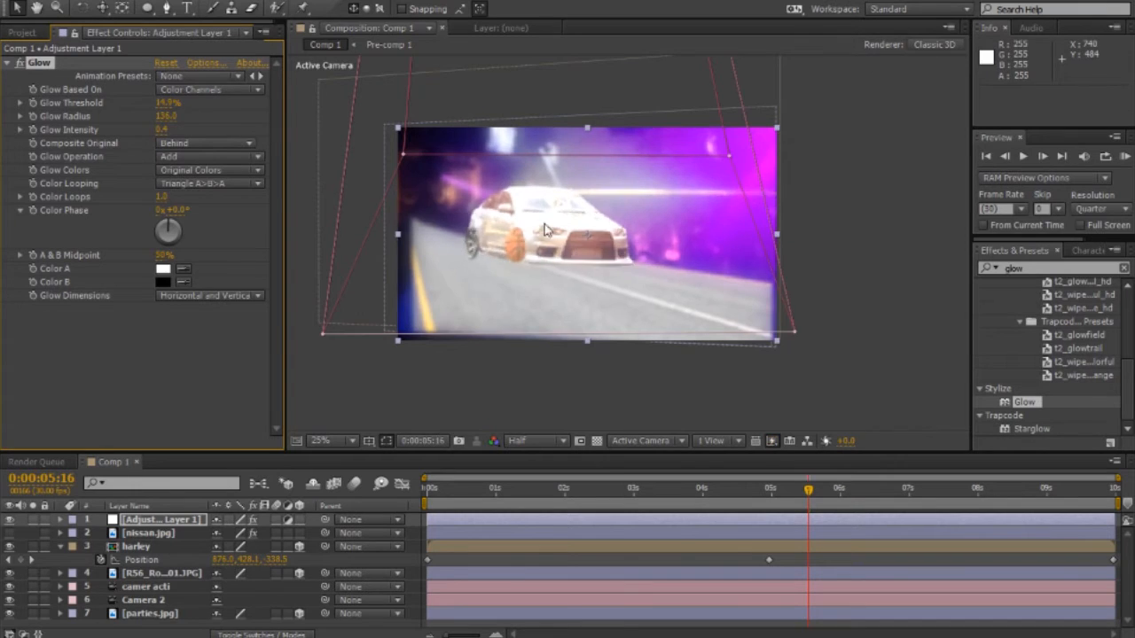
scroll(544, 222, up, 2)
scroll(544, 222, down, 2)
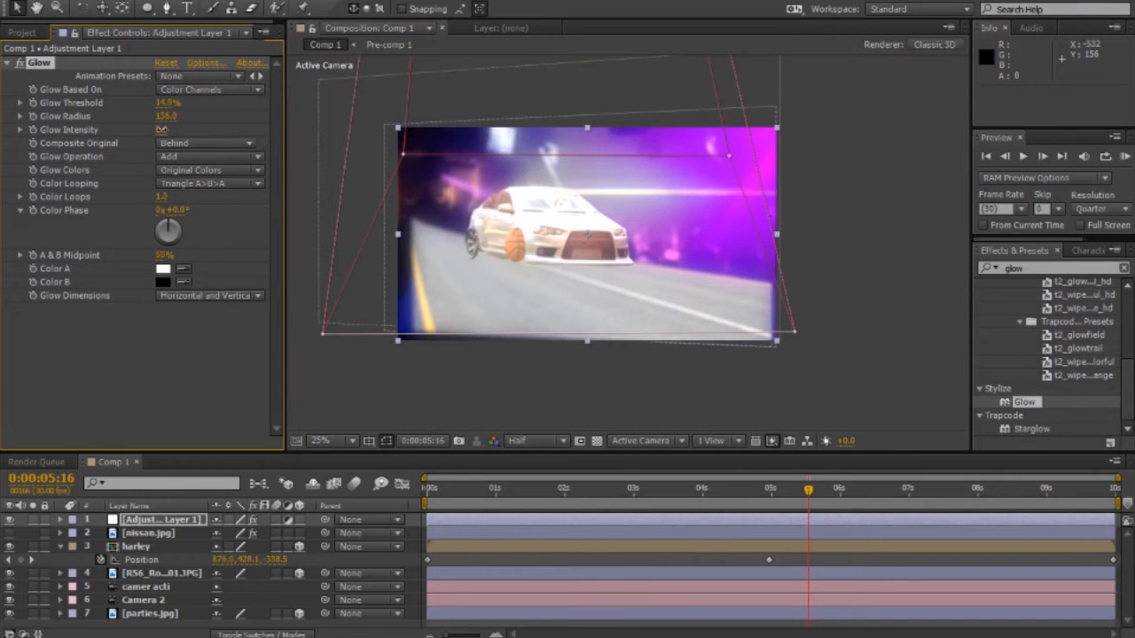
drag(161, 129, 155, 130)
click(547, 211)
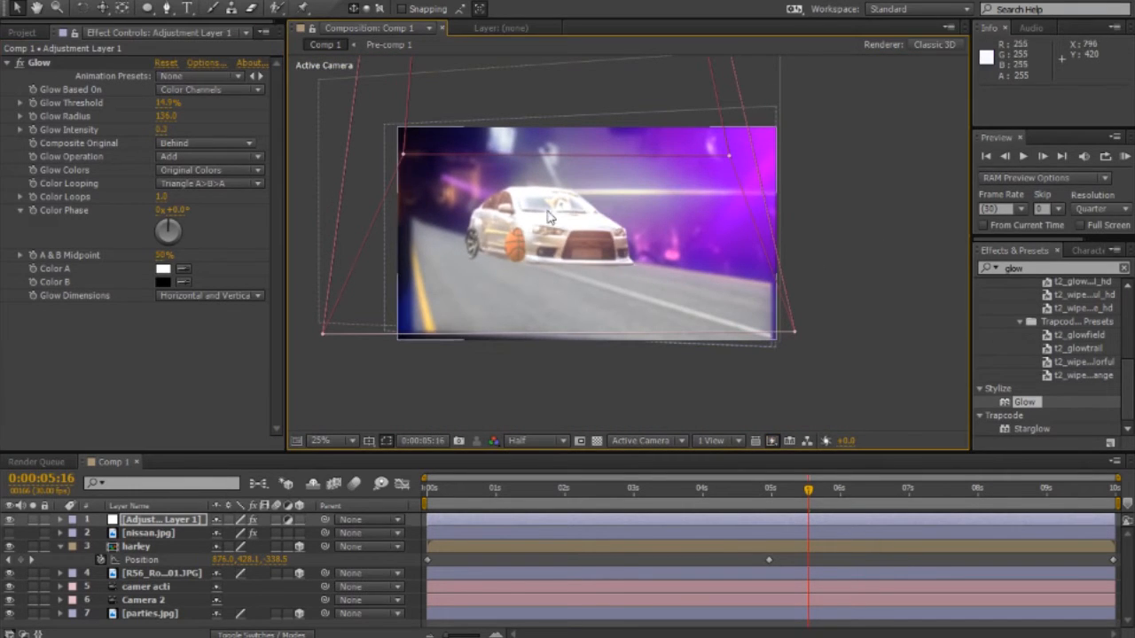
scroll(548, 216, up, 1)
scroll(486, 200, down, 1)
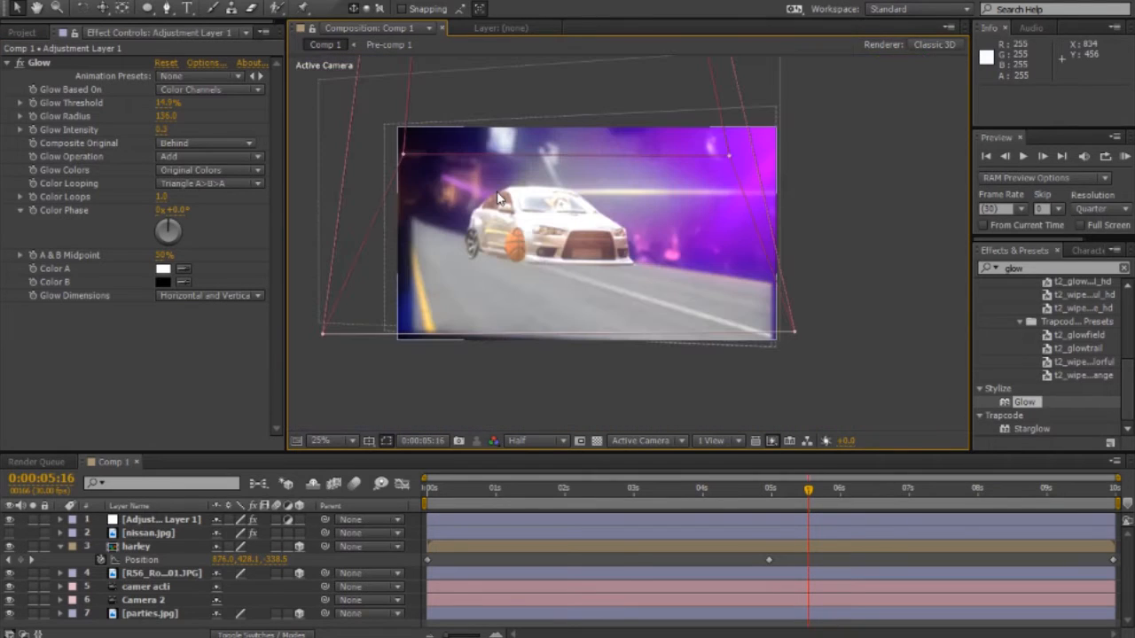
scroll(498, 199, up, 1)
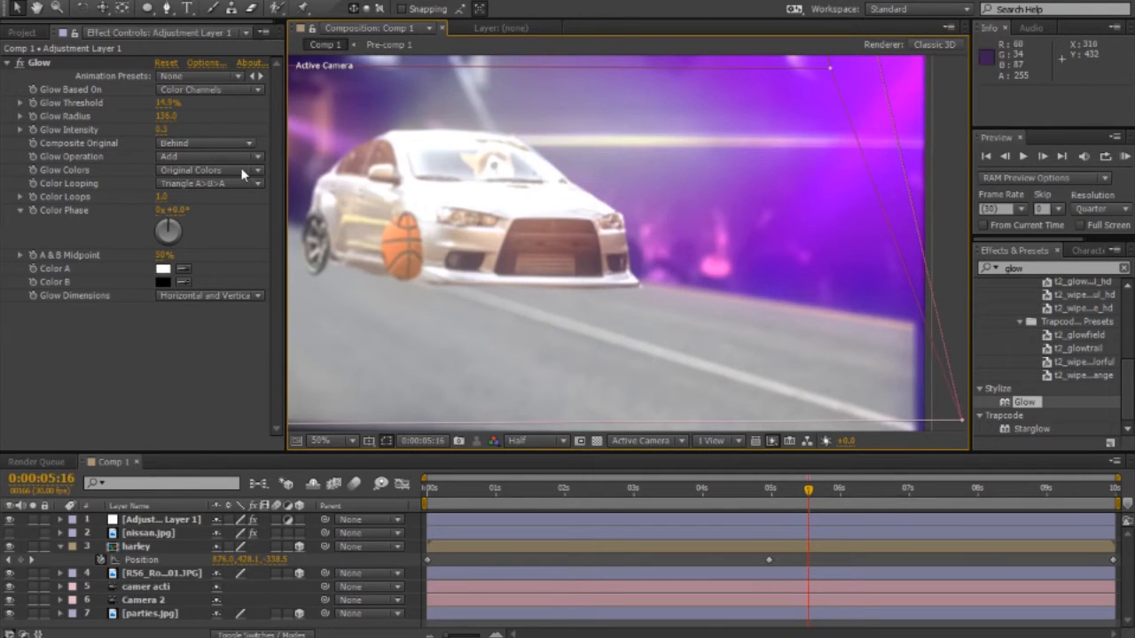
Step: Set Glow Dimensions to Horizontal with a Radius of 396 and an Intensity of 0.4, and check the look at 0:00:04:00
click(190, 293)
click(196, 330)
scroll(504, 217, down, 1)
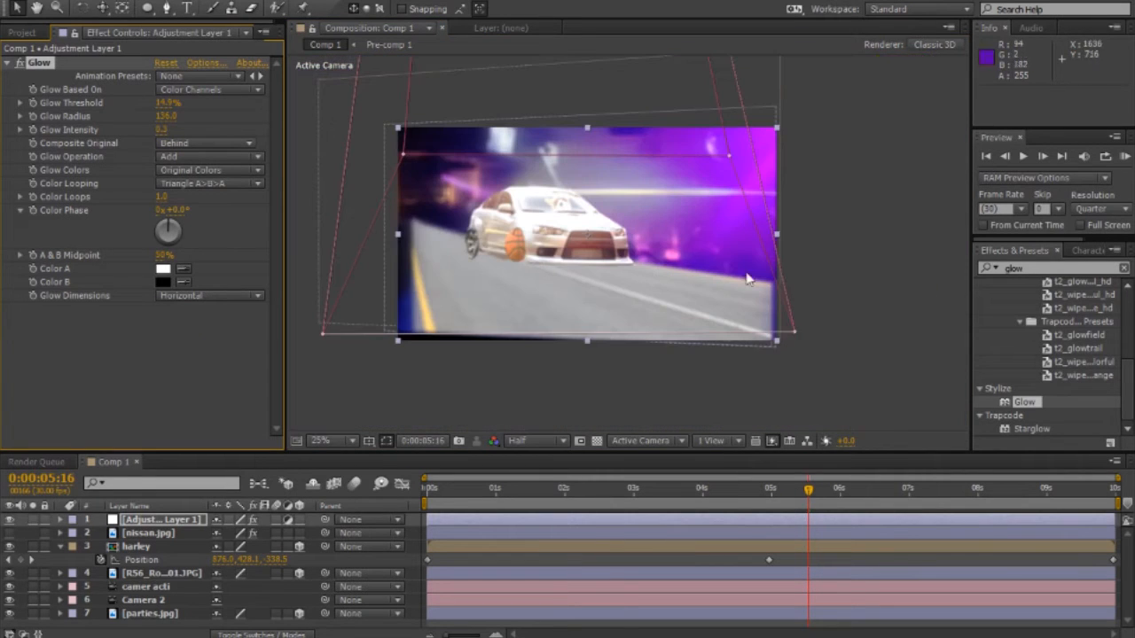
click(870, 291)
drag(159, 130, 153, 130)
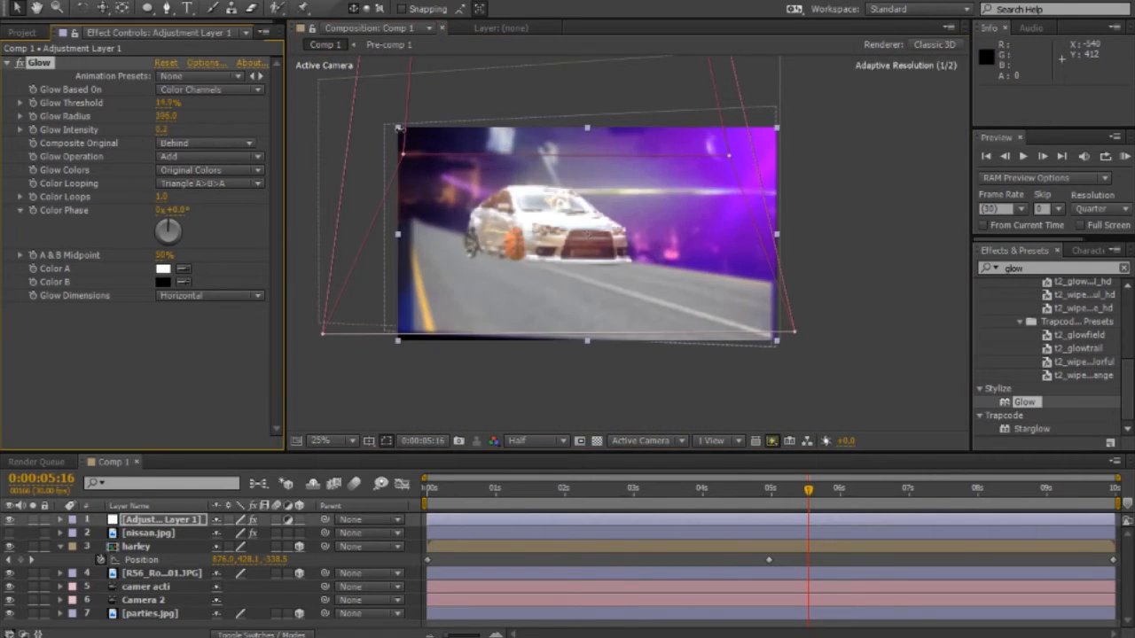
click(692, 390)
scroll(709, 381, up, 1)
scroll(740, 426, down, 1)
drag(808, 488, 703, 489)
Step: Find the CC Light Rays effect and apply it to Adjustment Layer 1
scroll(1018, 287, up, 2)
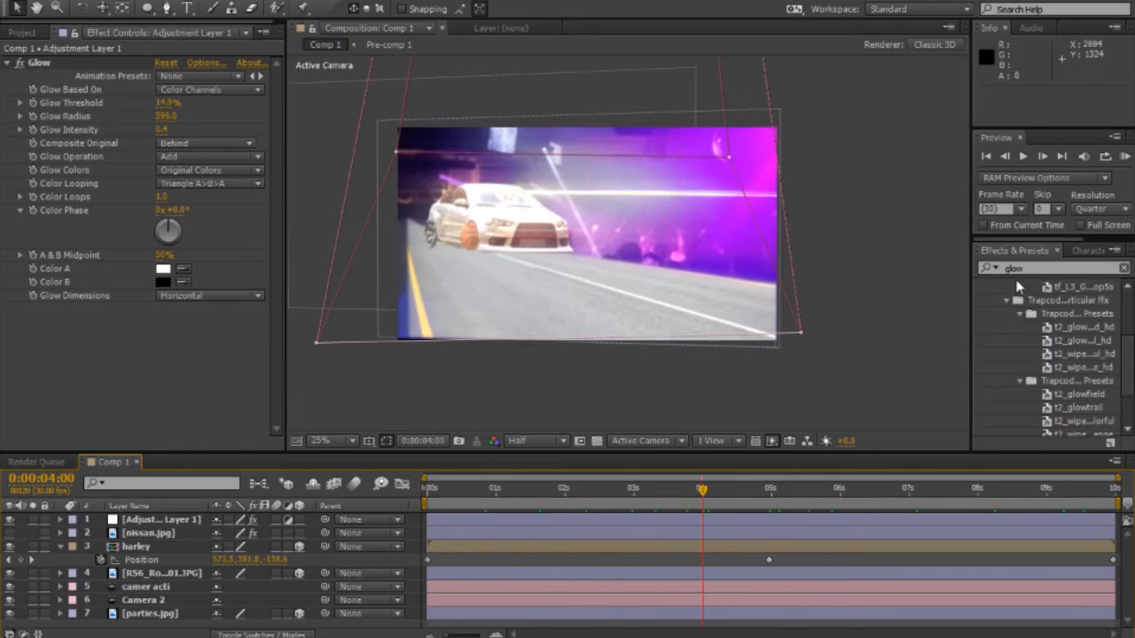
click(1123, 268)
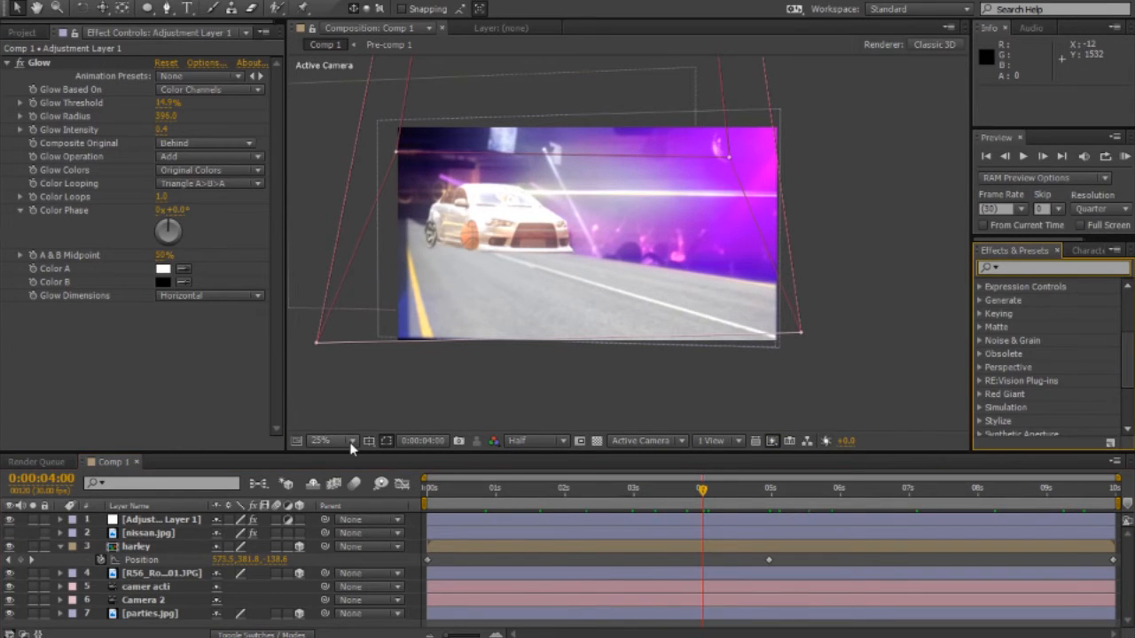
right_click(370, 556)
click(308, 524)
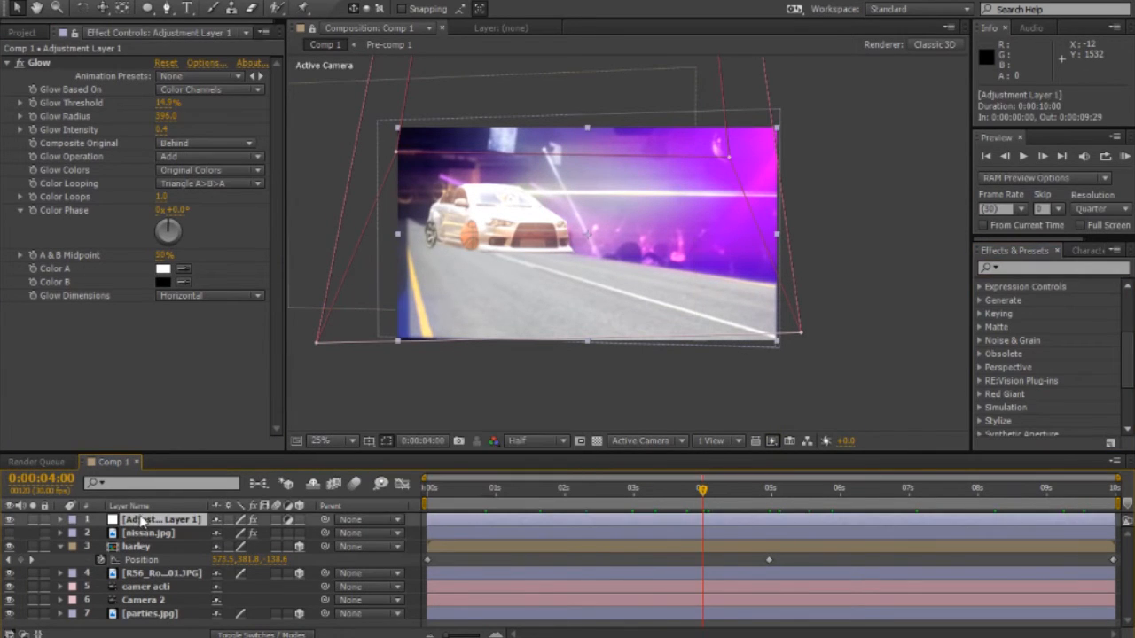
click(1055, 267)
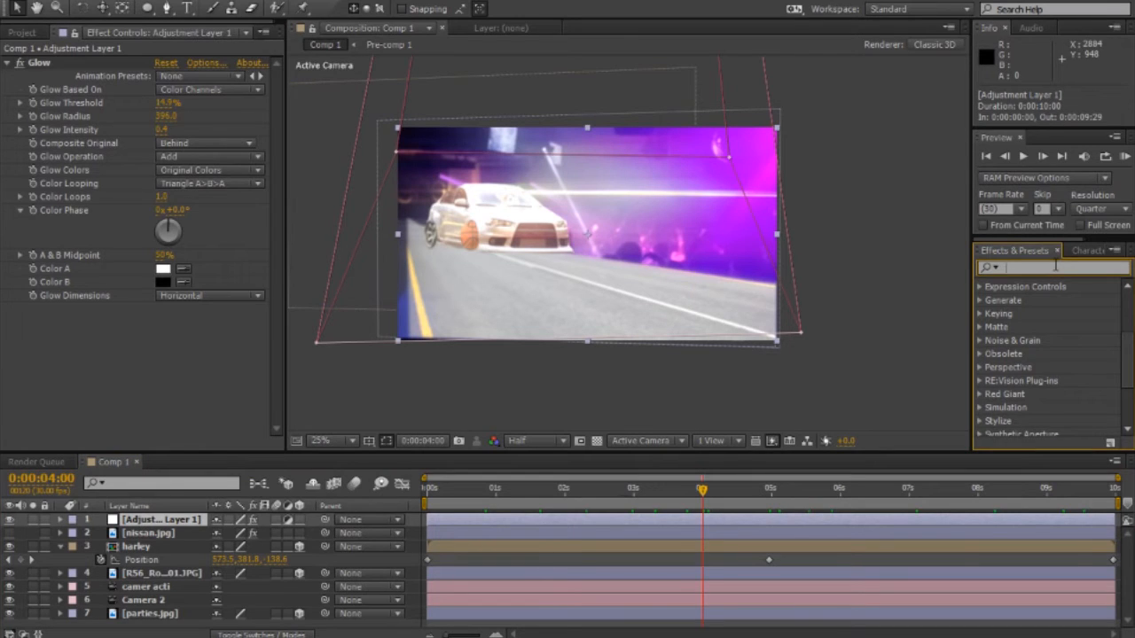
text(light r)
click(1045, 299)
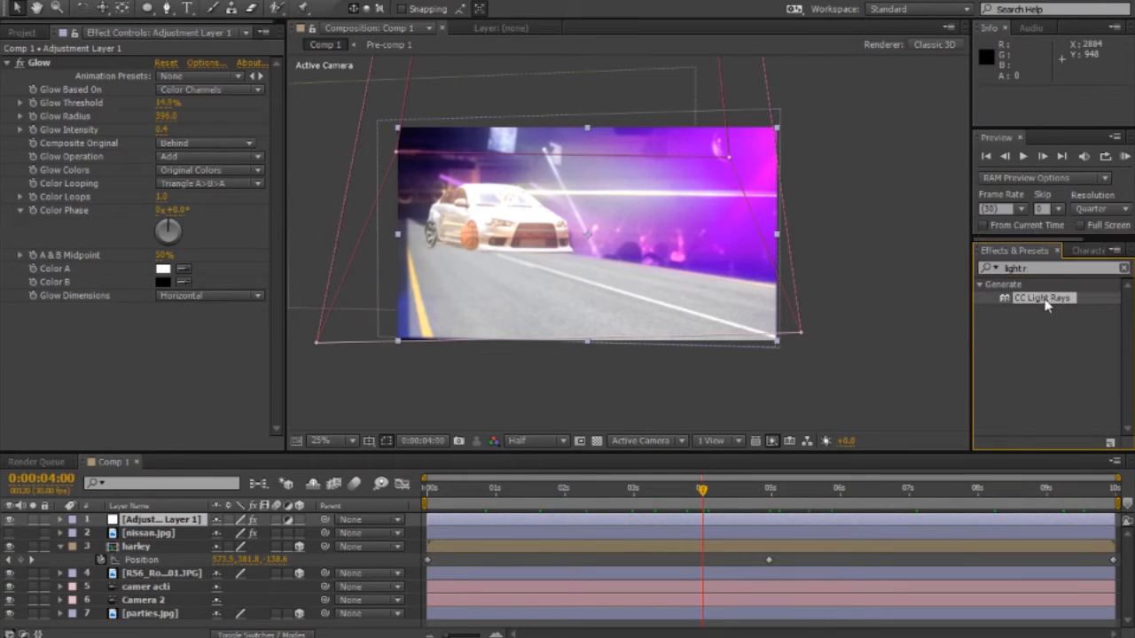
drag(1045, 298, 160, 521)
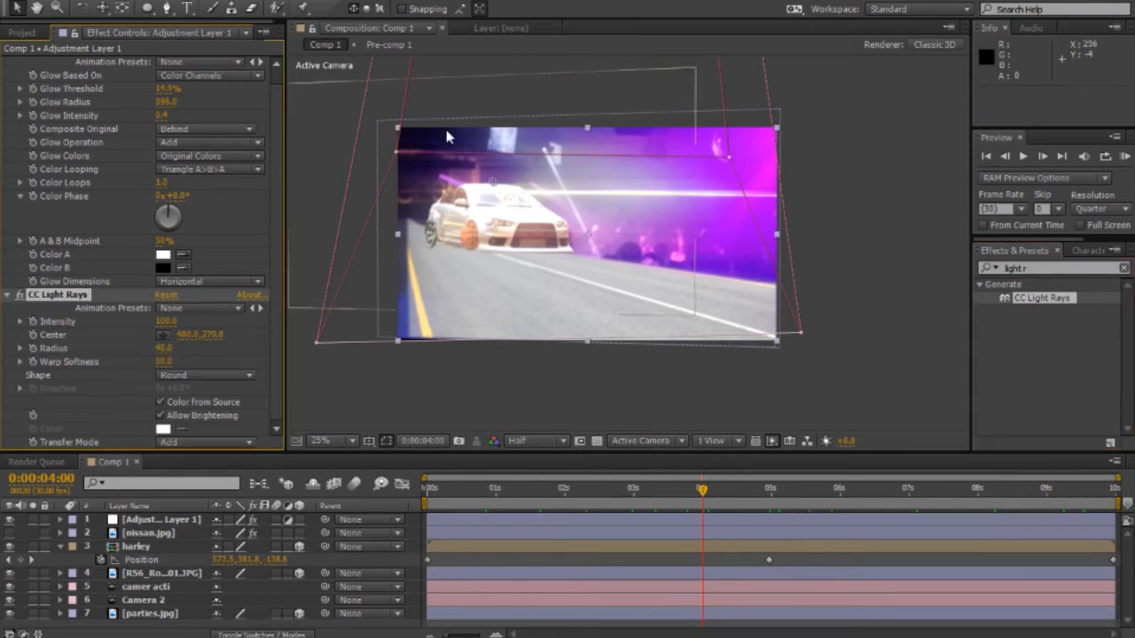
Step: Move the CC Light Rays center onto the front of the car, at about 532, 478
drag(587, 232, 589, 268)
key(period)
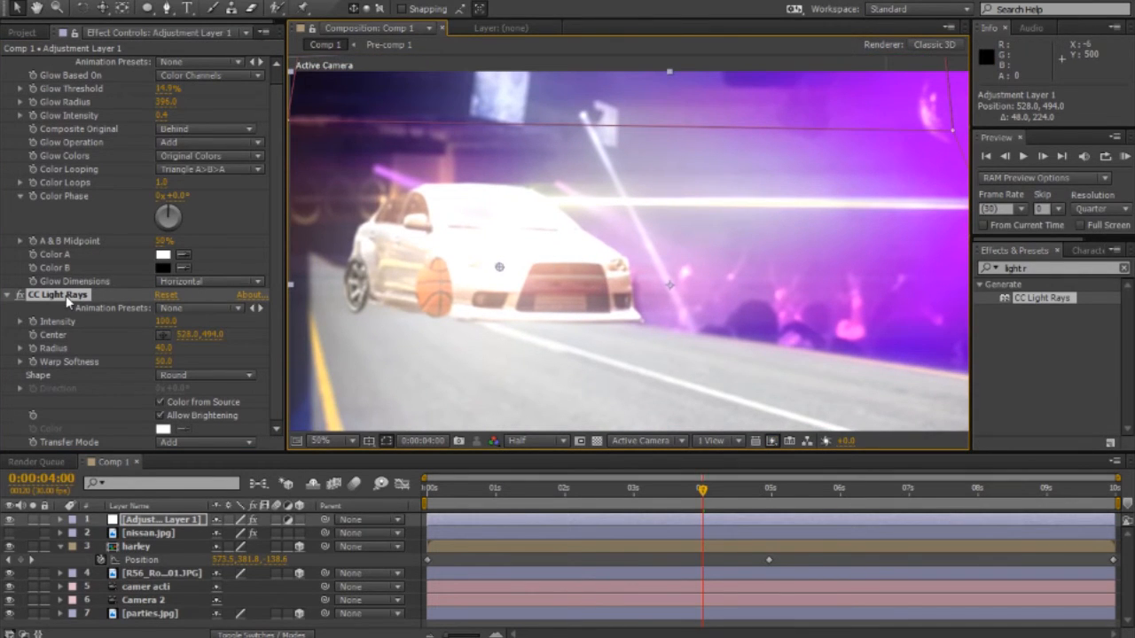
drag(575, 267, 501, 261)
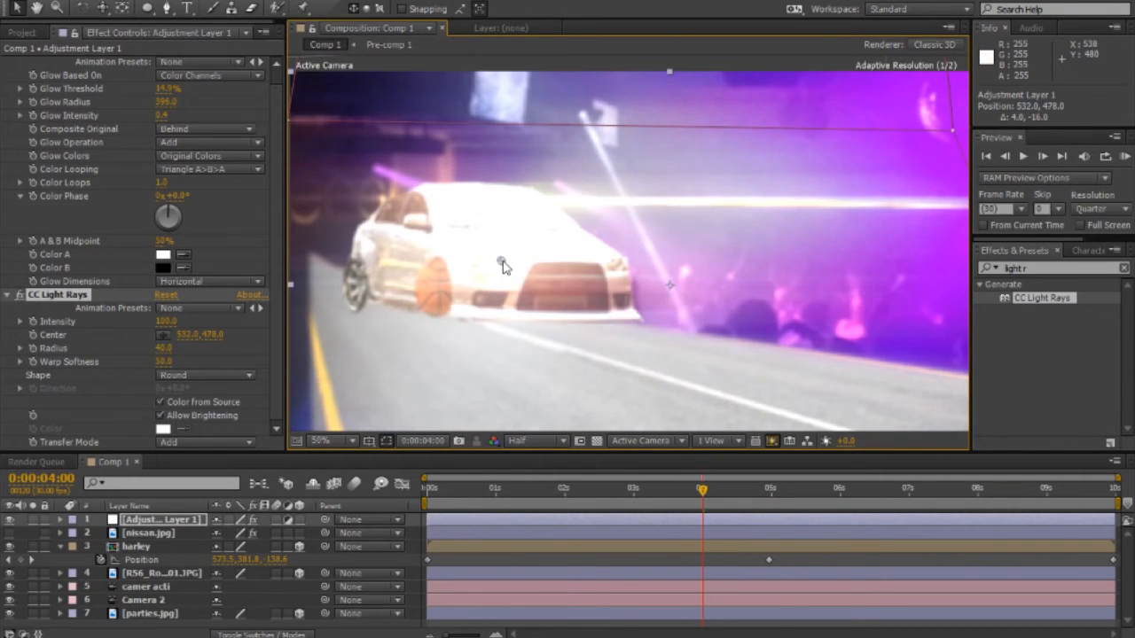
Step: Raise the light rays' Intensity, set Radius to 6 and Warp Softness to 36, and keyframe Intensity and Center from the start
drag(167, 322, 264, 322)
mouse_move(702, 490)
mouse_down()
mouse_move(645, 495)
mouse_move(706, 493)
mouse_up()
drag(164, 348, 131, 348)
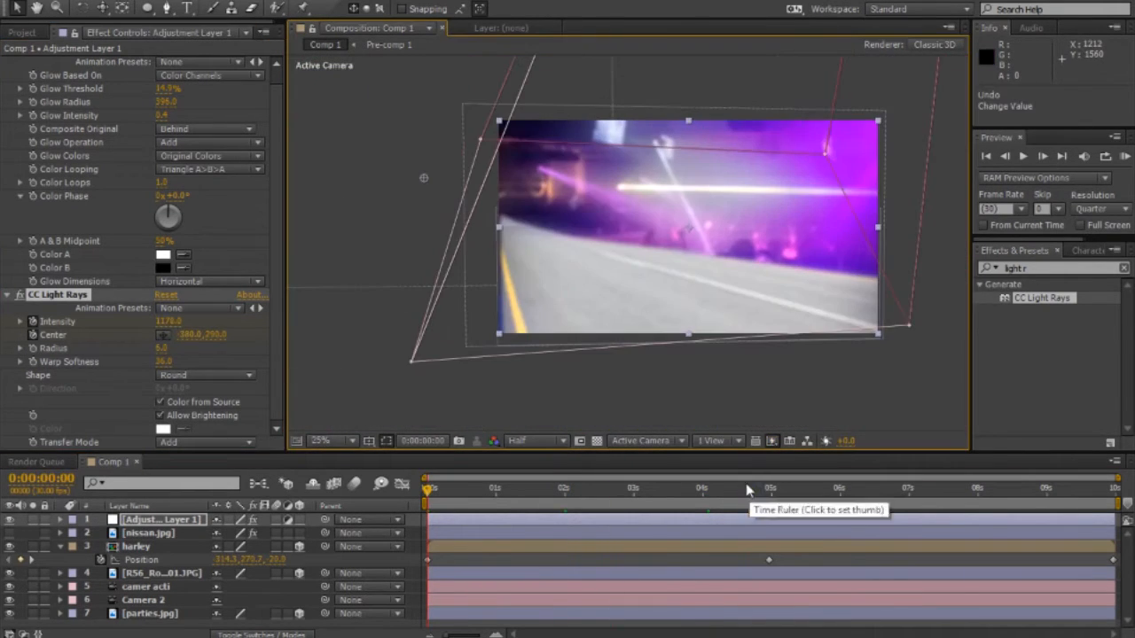
click(562, 492)
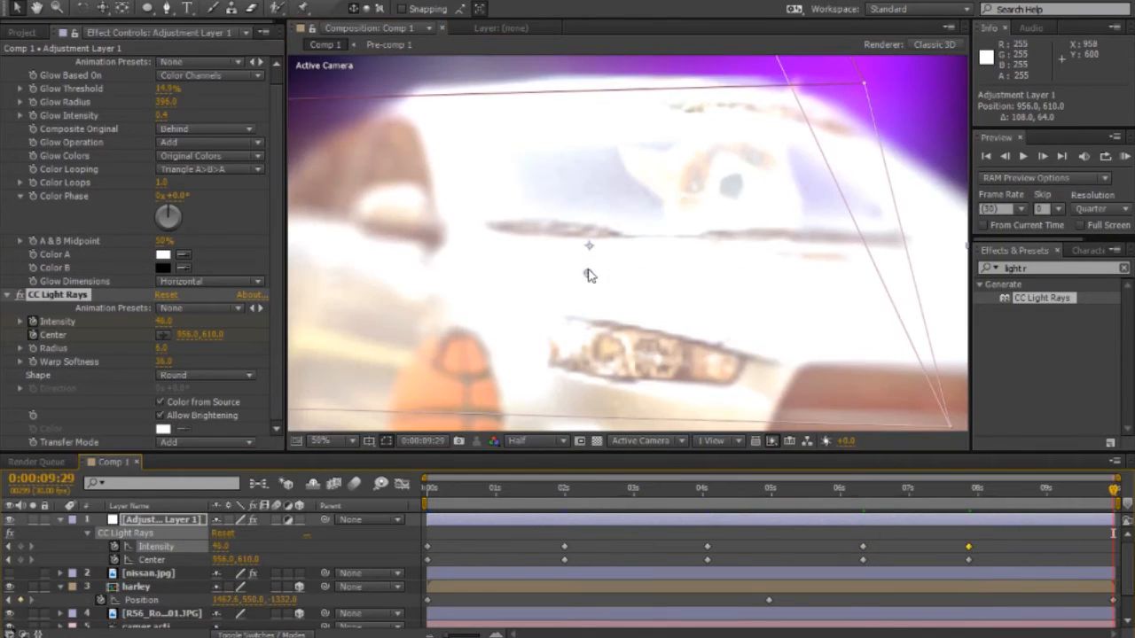
Step: Keyframe the light rays at 0:00:09:29 with the Center on the car's headlight at 1036, 810 and an Intensity of 0
drag(590, 276, 619, 352)
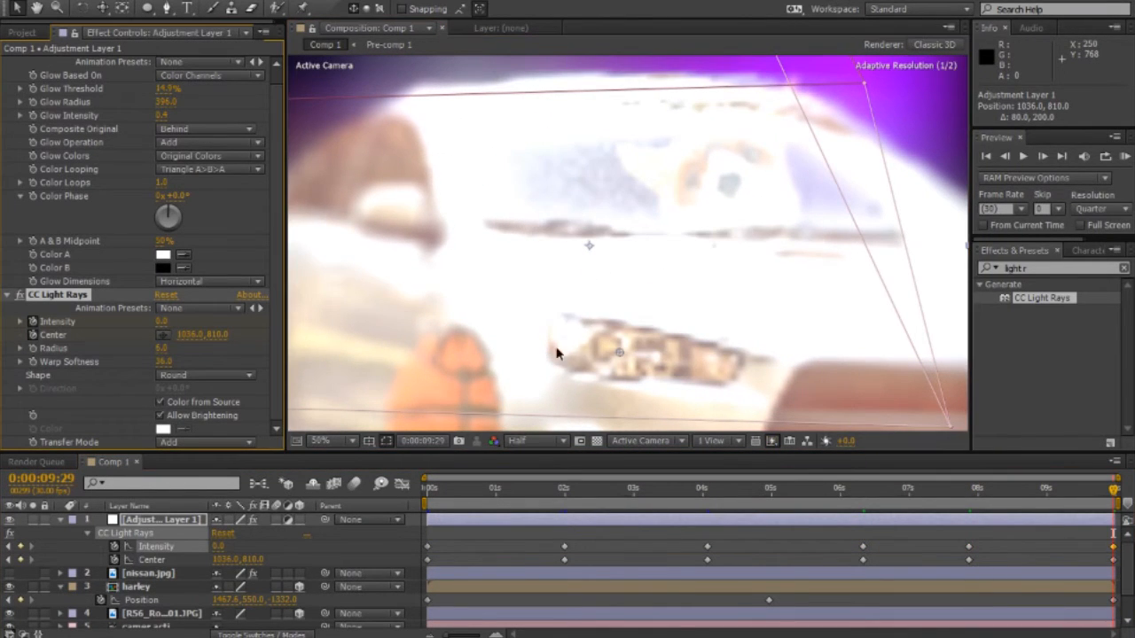
key(comma)
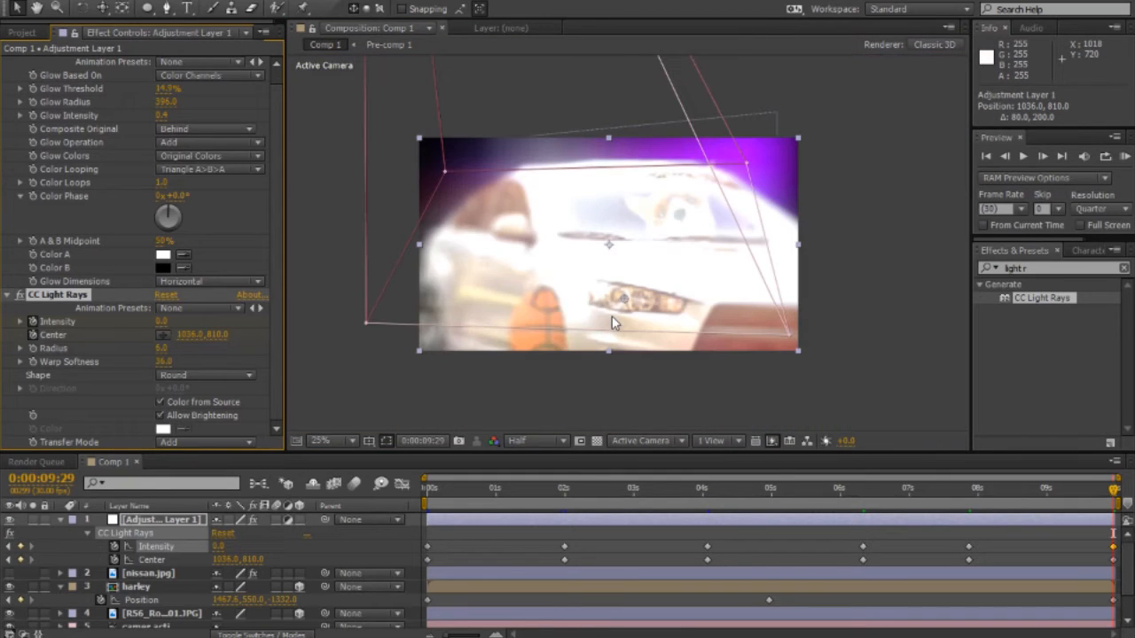
key(period)
drag(556, 222, 571, 266)
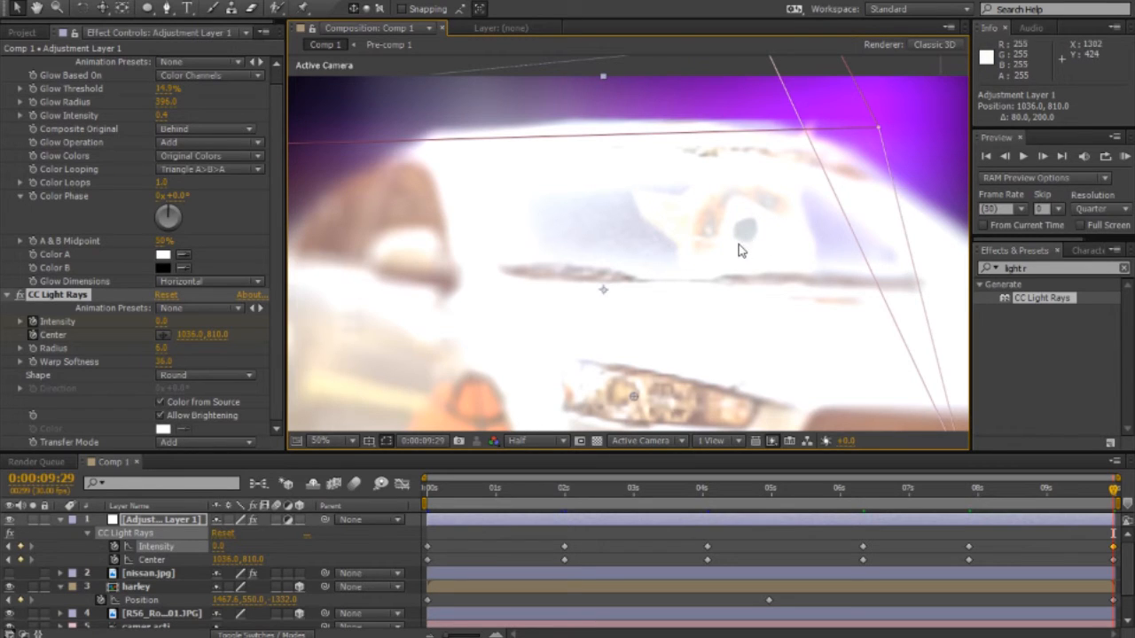
key(comma)
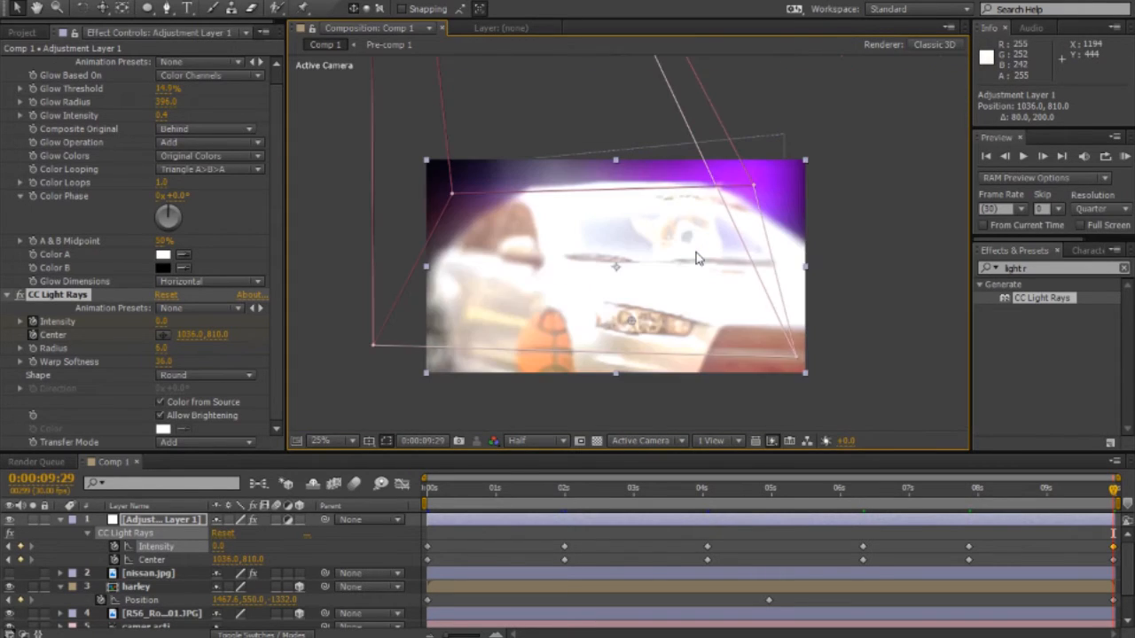
key(period)
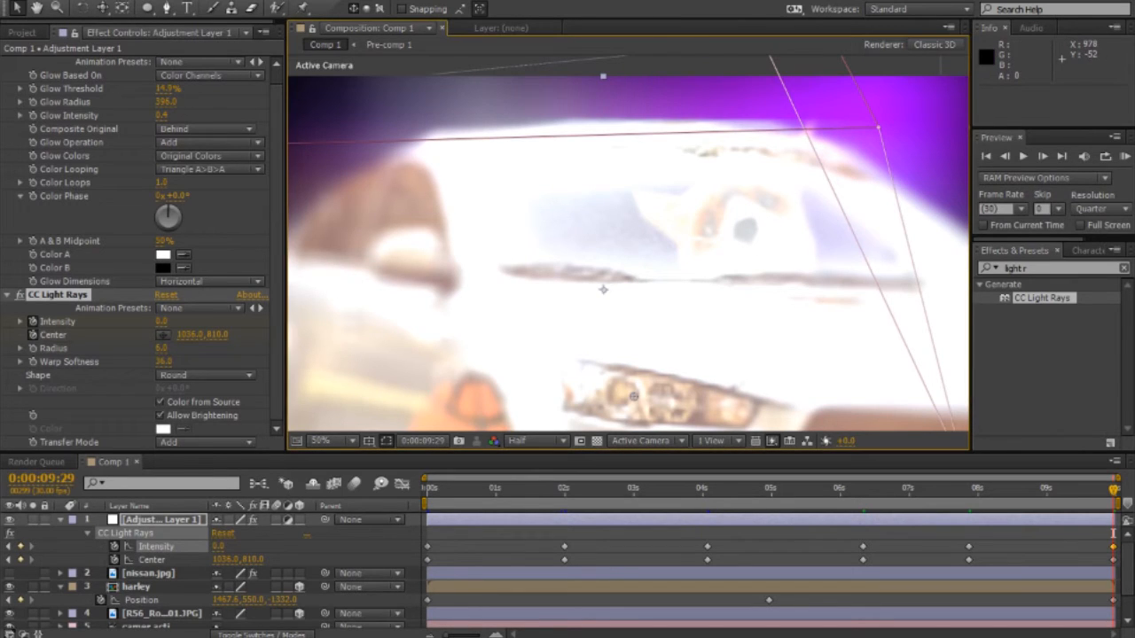
Step: Duplicate the CC Light Rays effect on Adjustment Layer 1
scroll(641, 246, down, 2)
drag(634, 238, 643, 211)
drag(942, 488, 743, 487)
key(ctrl+d)
Step: Reposition the duplicate light rays' center at the start and at 0:00:02:00, offset from the first rays toward the other headlight
key(Home)
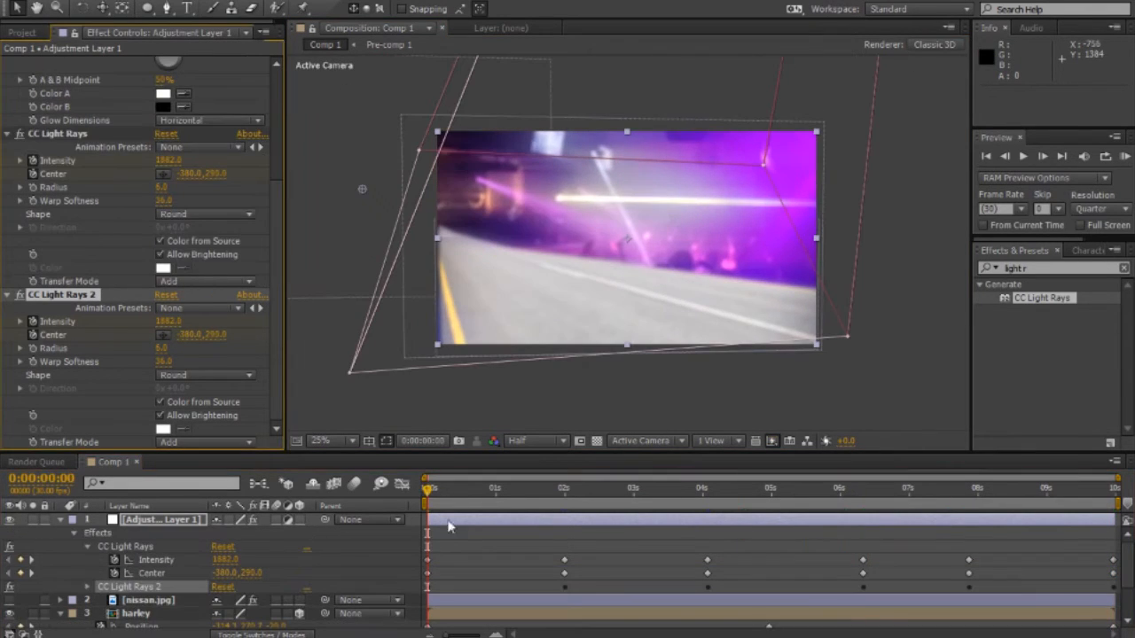
drag(362, 187, 388, 190)
click(564, 488)
drag(490, 211, 603, 227)
click(708, 488)
click(856, 488)
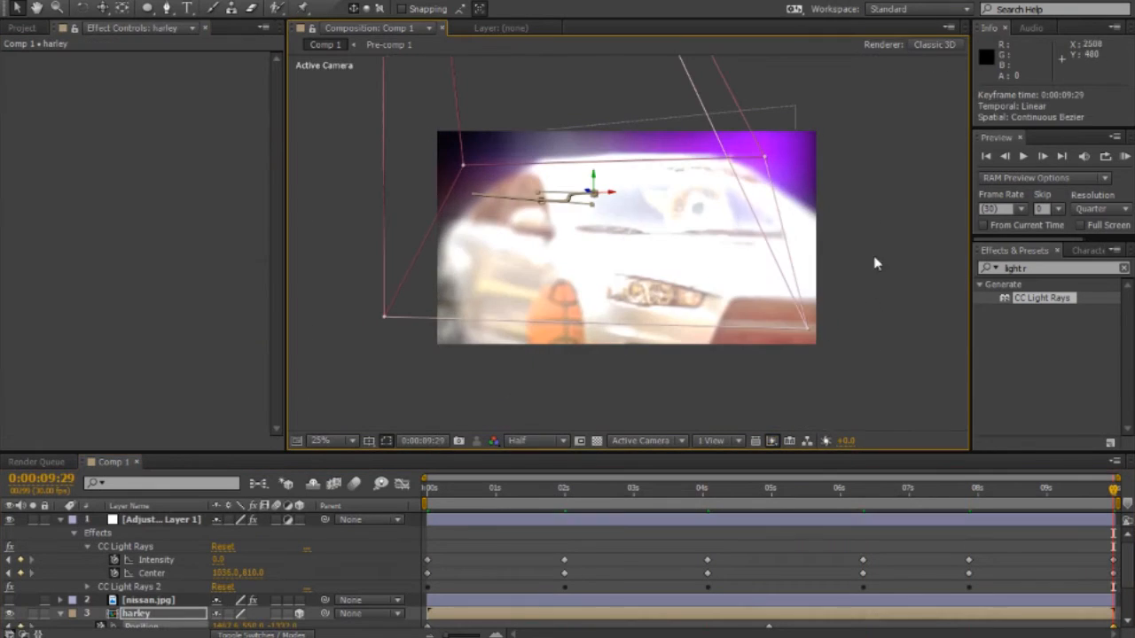
scroll(702, 221, up, 5)
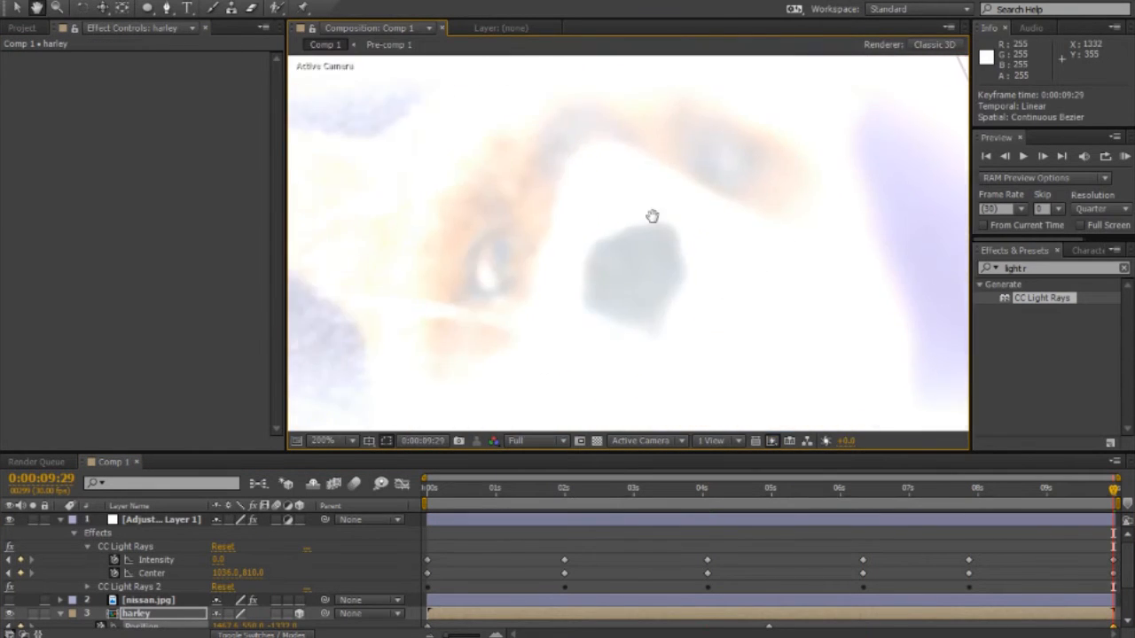
scroll(653, 216, up, 2)
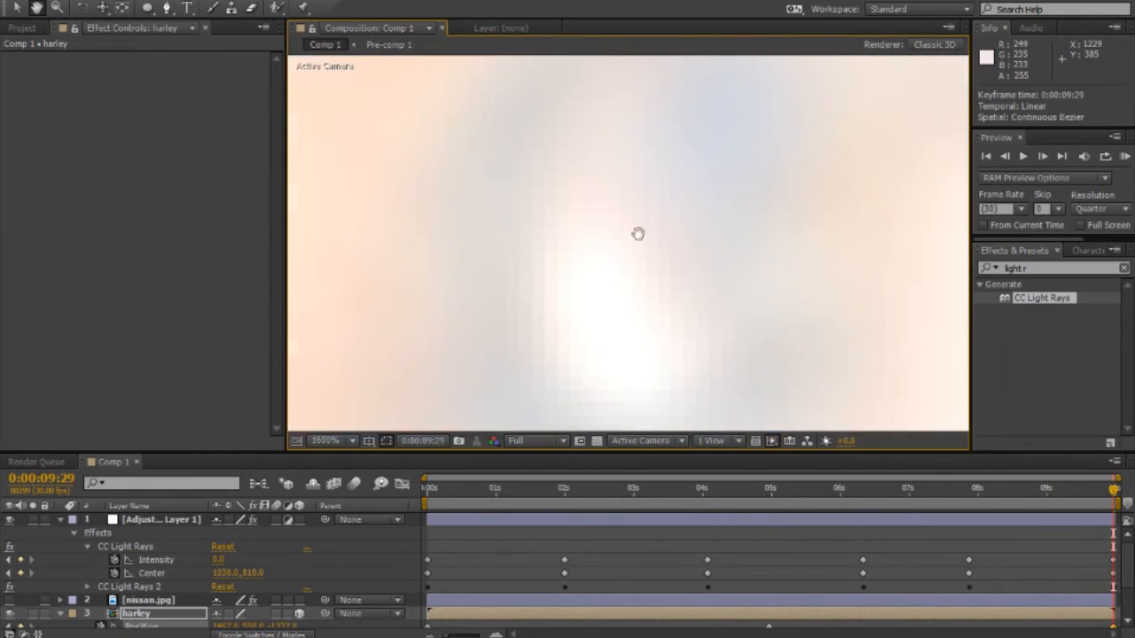
scroll(638, 234, down, 6)
drag(1046, 490, 657, 494)
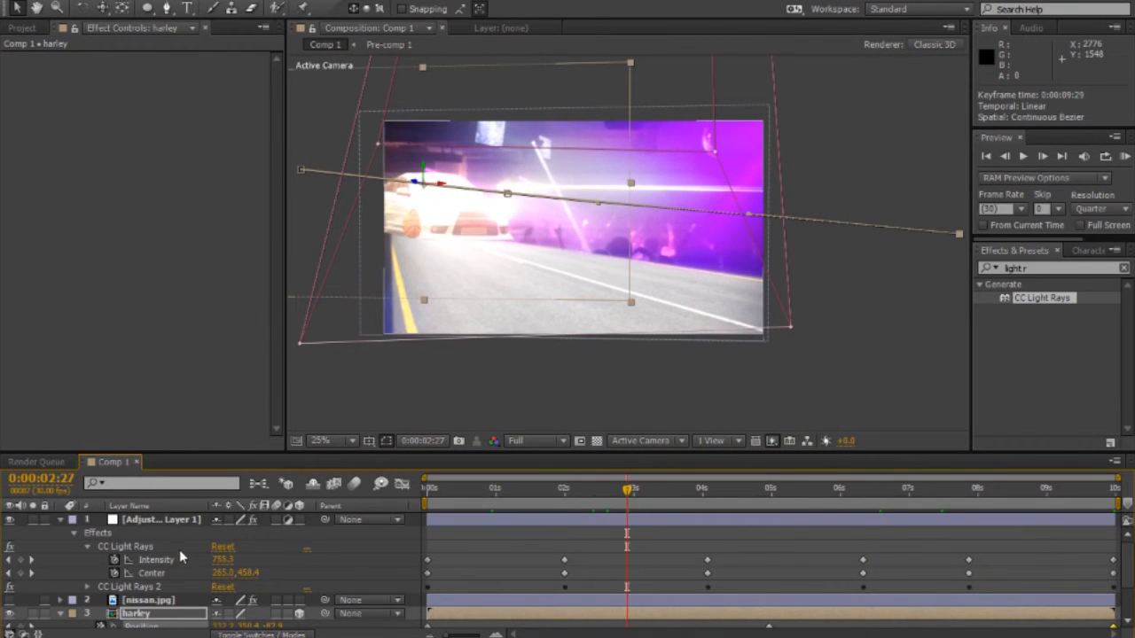
Step: Duplicate the harley layer and place the copy directly below the original in the layer stack
scroll(179, 552, down, 3)
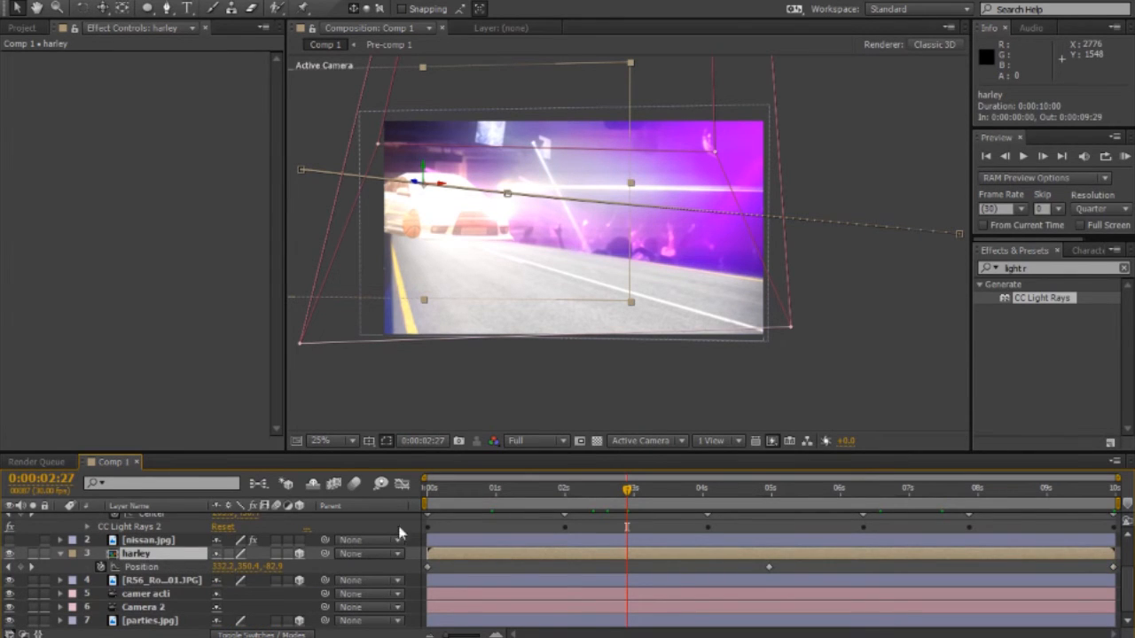
key(Home)
key(ctrl+d)
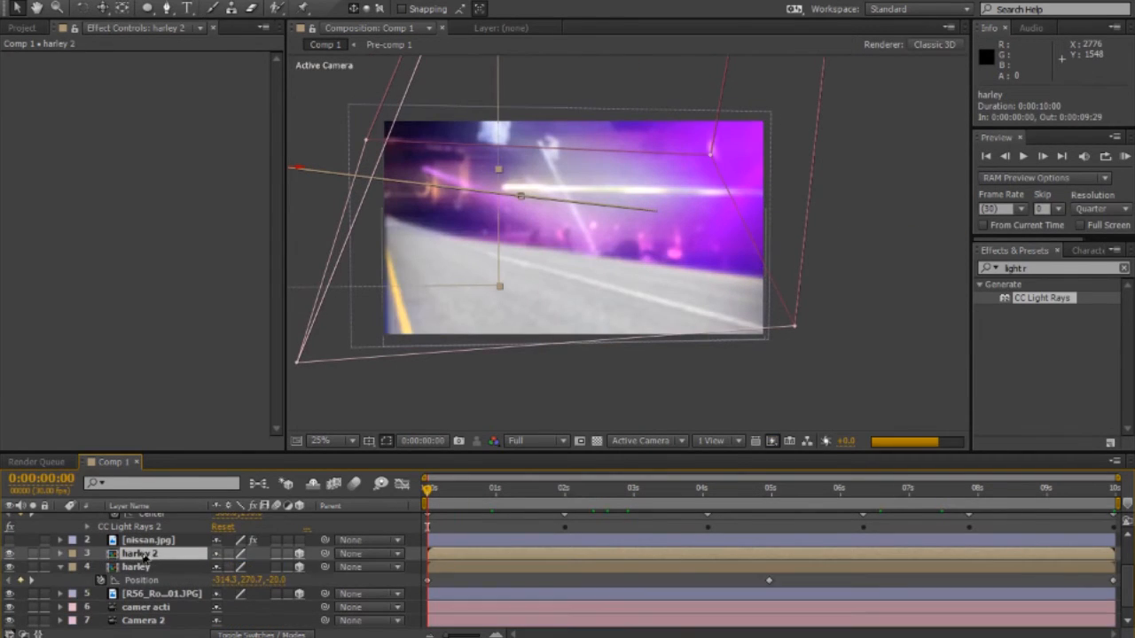
drag(144, 556, 138, 583)
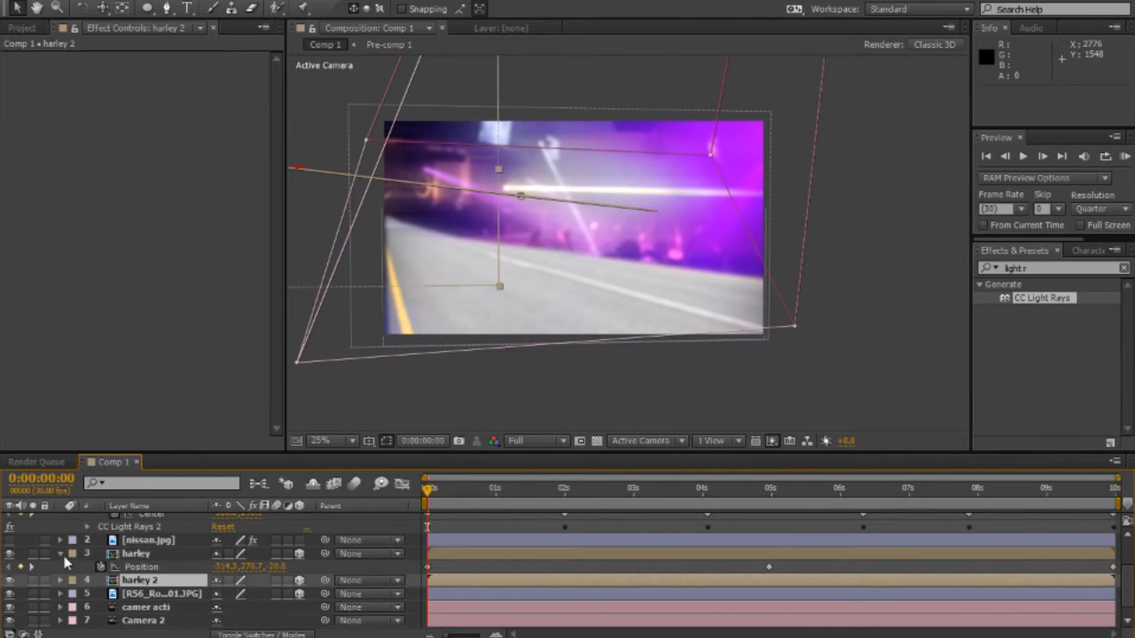
click(62, 555)
click(142, 570)
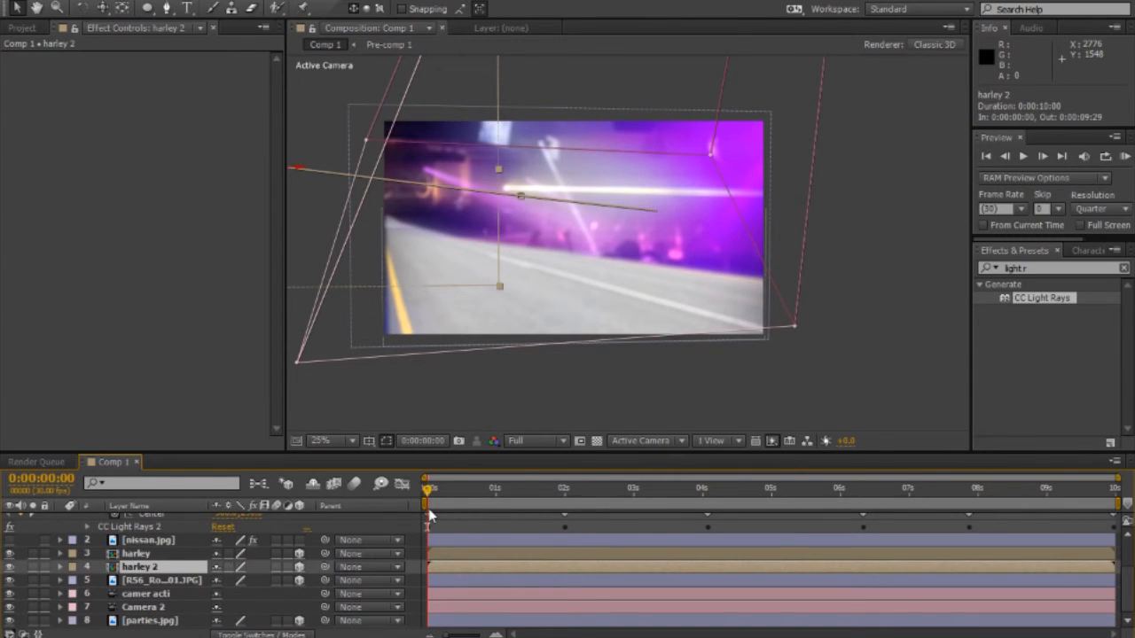
Step: Flip the harley copy vertically at 0:00:00:00, with a vertical scale of about -96%
scroll(545, 281, down, 1)
key(space)
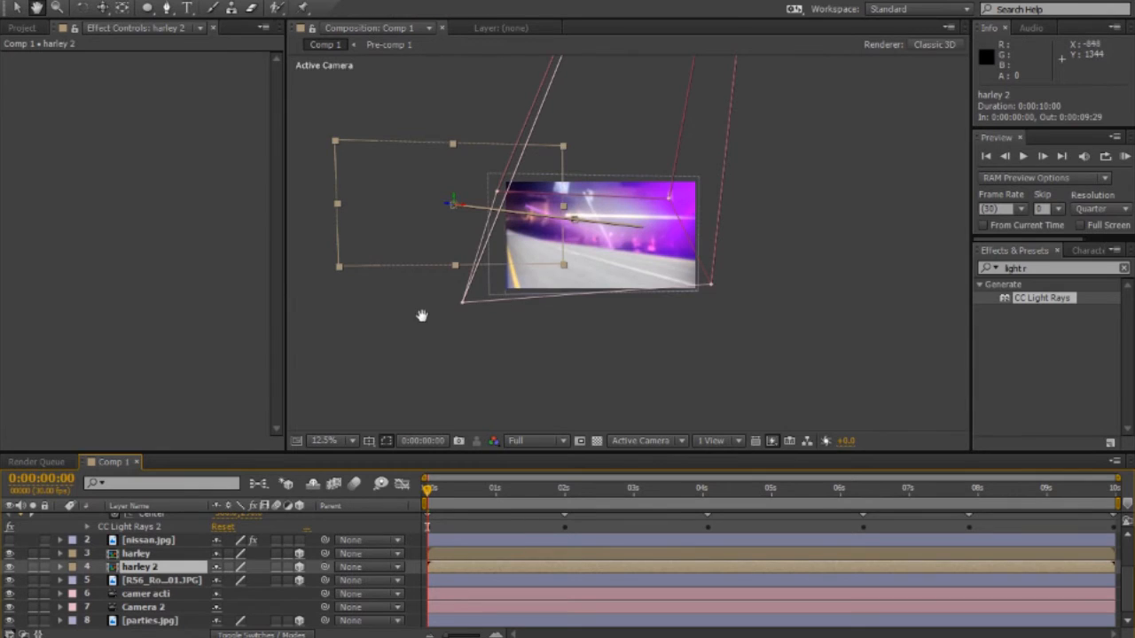
drag(426, 171, 544, 314)
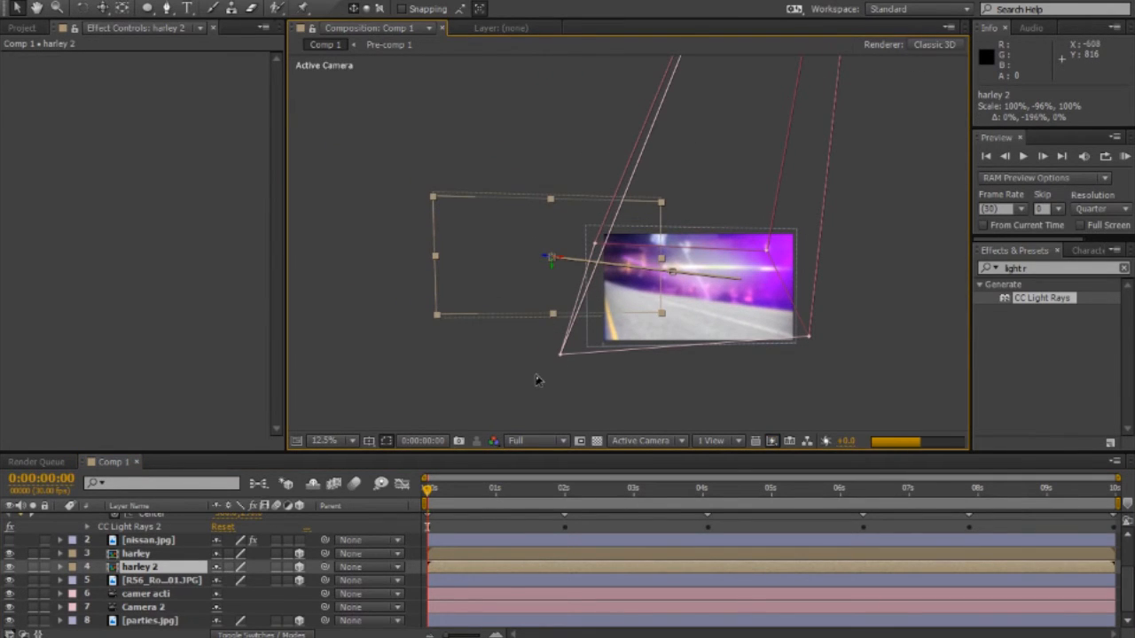
scroll(538, 378, up, 1)
Step: Show the flipped copy's Position and lower its first keyframe to about -314.3, 662.1, -20.0
click(609, 490)
key(j)
key(p)
key(j)
drag(477, 292, 478, 374)
Step: Lower the flipped car at the 0:00:04:29 Position keyframe and adjust the first keyframe to about -314.3, 766.1, -20.0
click(768, 487)
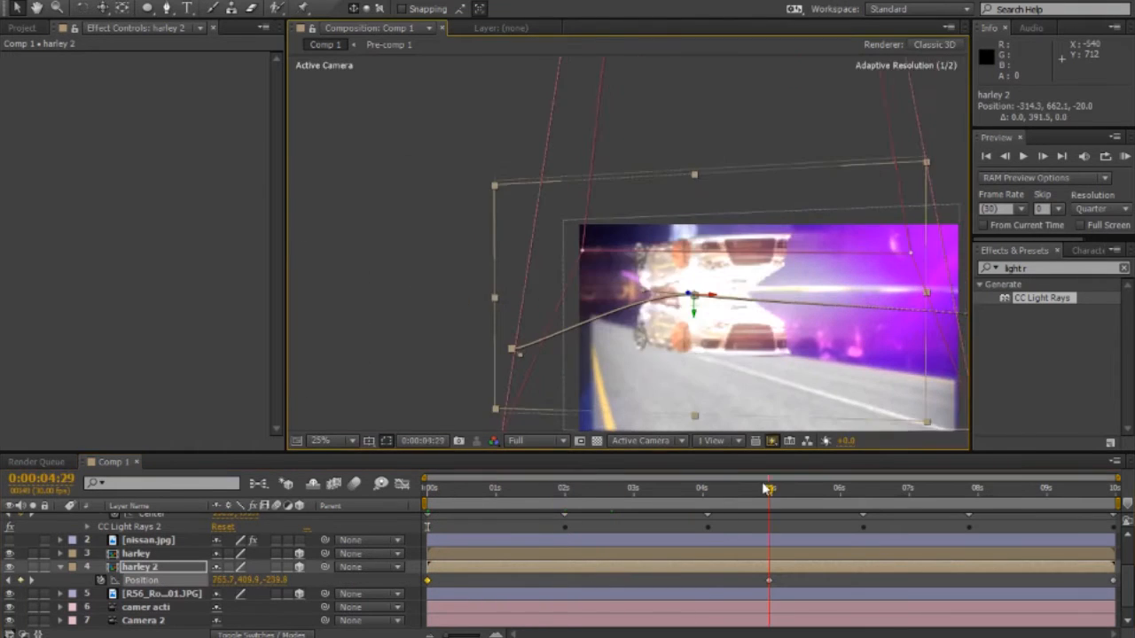
drag(693, 308, 693, 413)
key(j)
key(j)
key(j)
key(j)
Step: Lower the flipped car at the 0:00:09:29 Position keyframe so it lines up as a reflection beneath the original car
key(k)
key(k)
key(k)
key(k)
key(k)
key(k)
key(k)
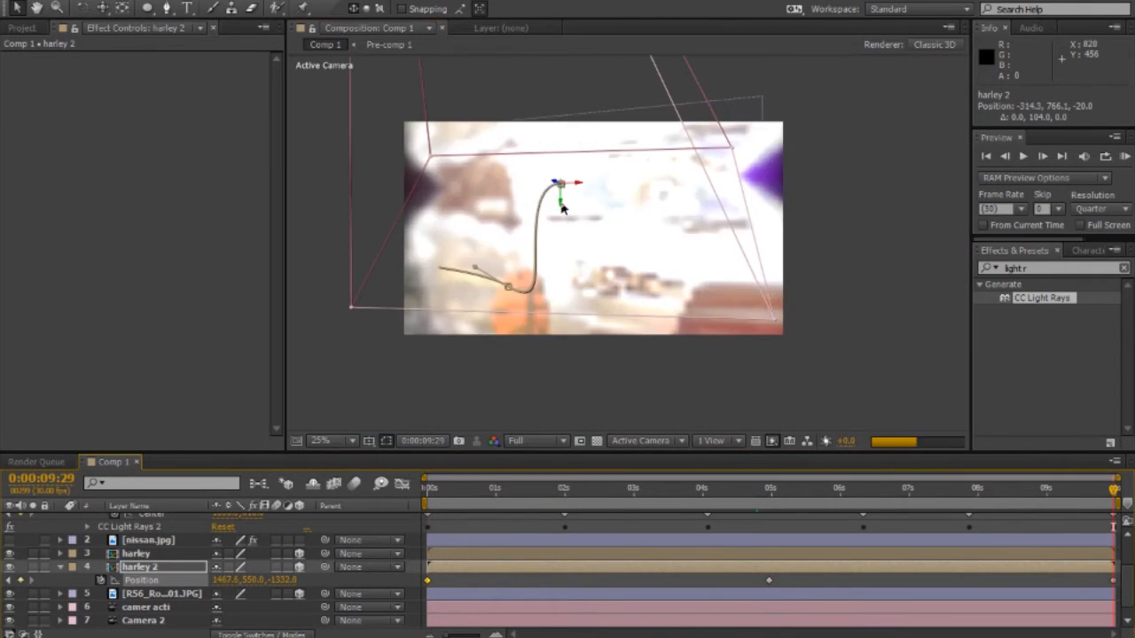
drag(563, 207, 562, 250)
drag(559, 342, 559, 340)
mouse_move(1113, 490)
mouse_down()
mouse_move(808, 471)
mouse_move(1115, 493)
mouse_up()
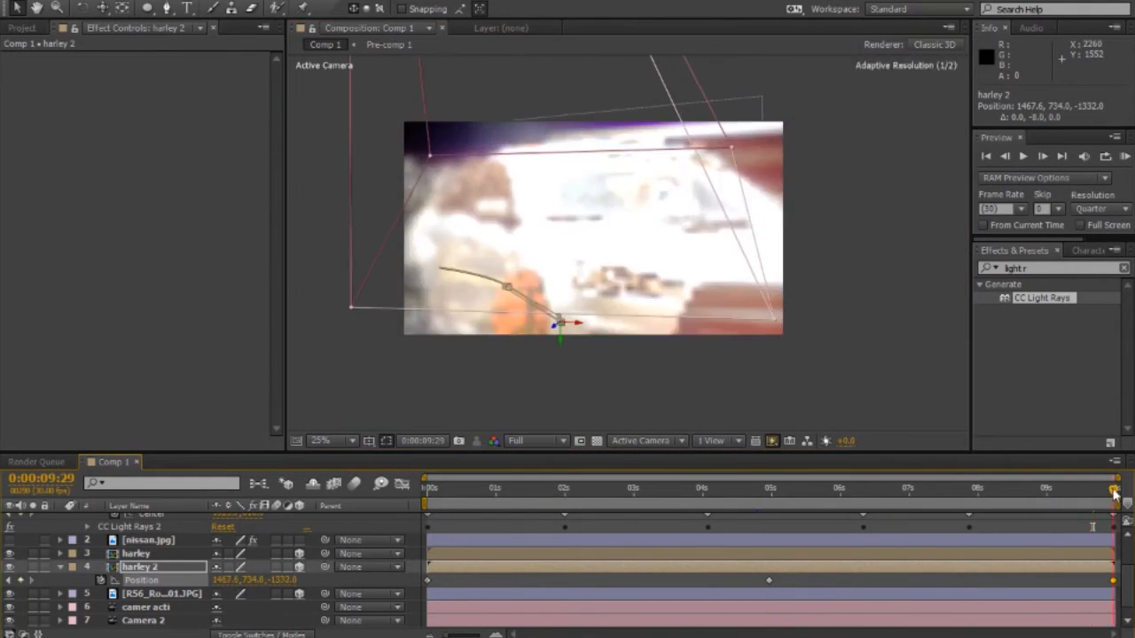
drag(559, 341, 559, 388)
mouse_move(1113, 489)
mouse_down()
mouse_move(1002, 498)
mouse_move(1115, 493)
mouse_up()
drag(562, 416, 562, 272)
drag(563, 347, 563, 370)
Step: At 0:00:05:25, draw a Subtract mask over the lower part of harley 2's reflection and feather it by 260 pixels
drag(1114, 493, 828, 495)
scroll(595, 172, up, 1)
click(595, 172)
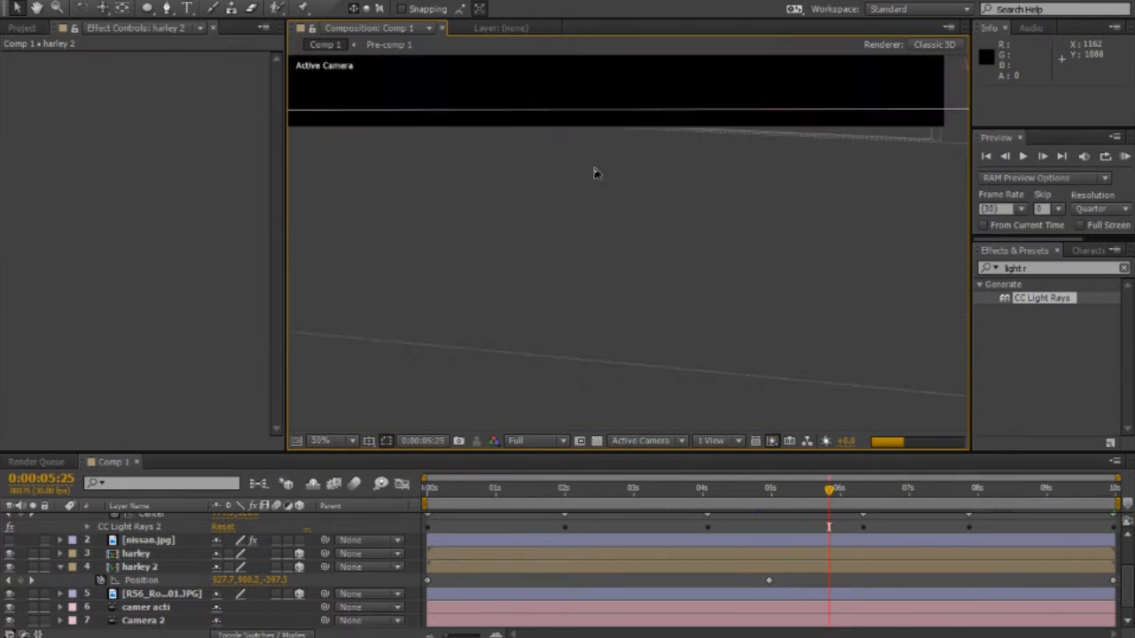
drag(595, 172, 669, 474)
click(156, 568)
key(t)
key(g)
scroll(632, 430, down, 2)
click(472, 375)
click(492, 307)
click(696, 312)
click(690, 385)
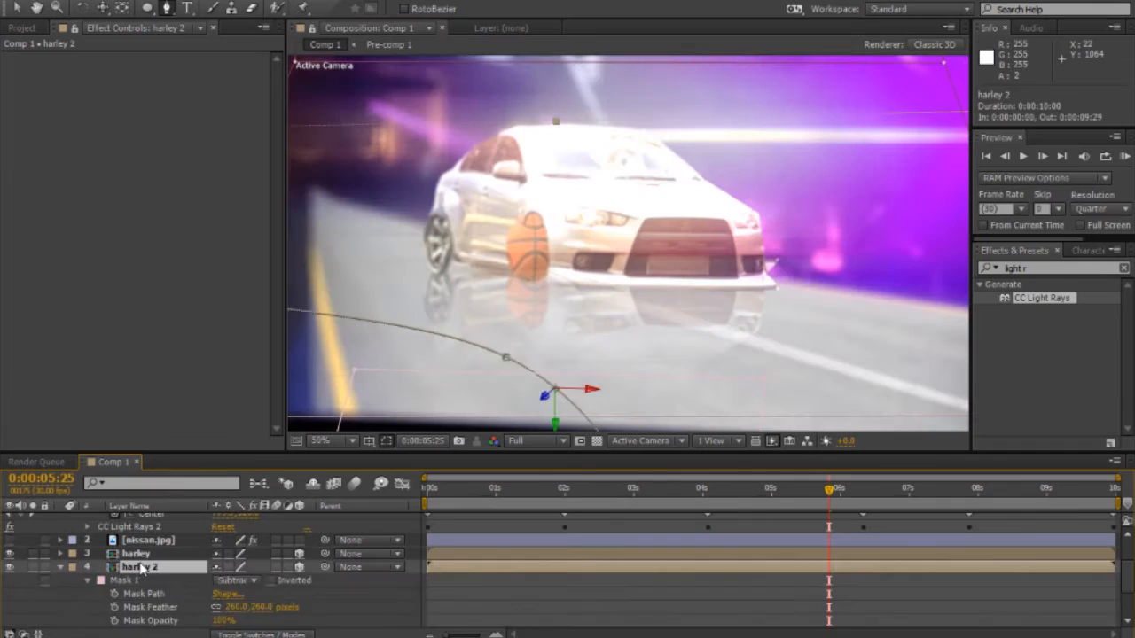
Step: Set the Opacity of the harley 2 reflection layer to 60%
key(t)
click(223, 580)
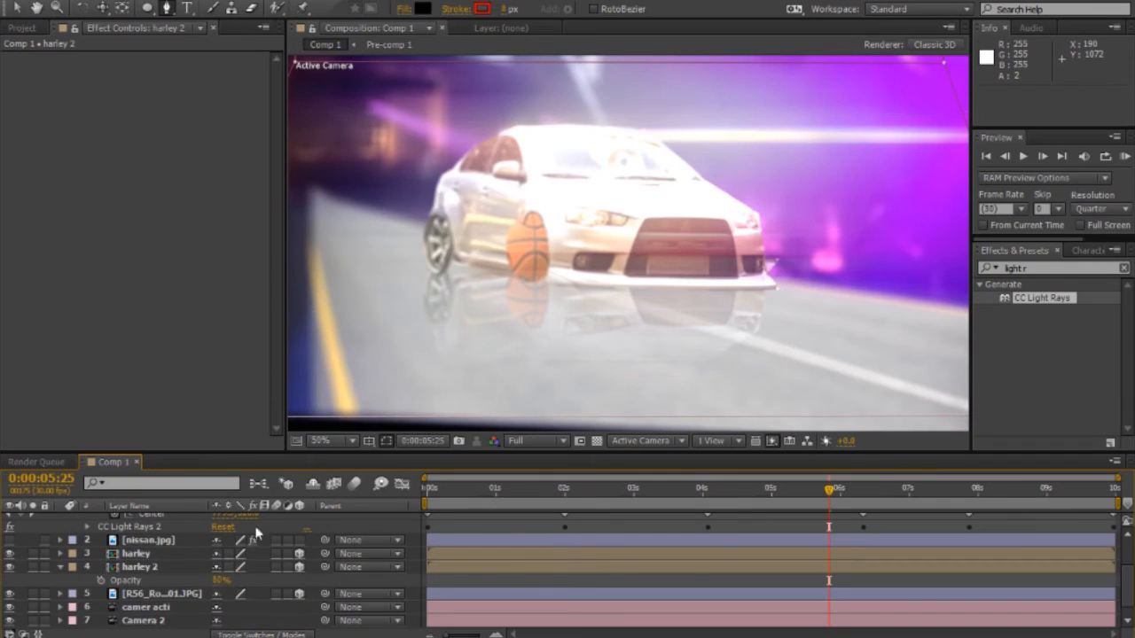
text(60)
key(Return)
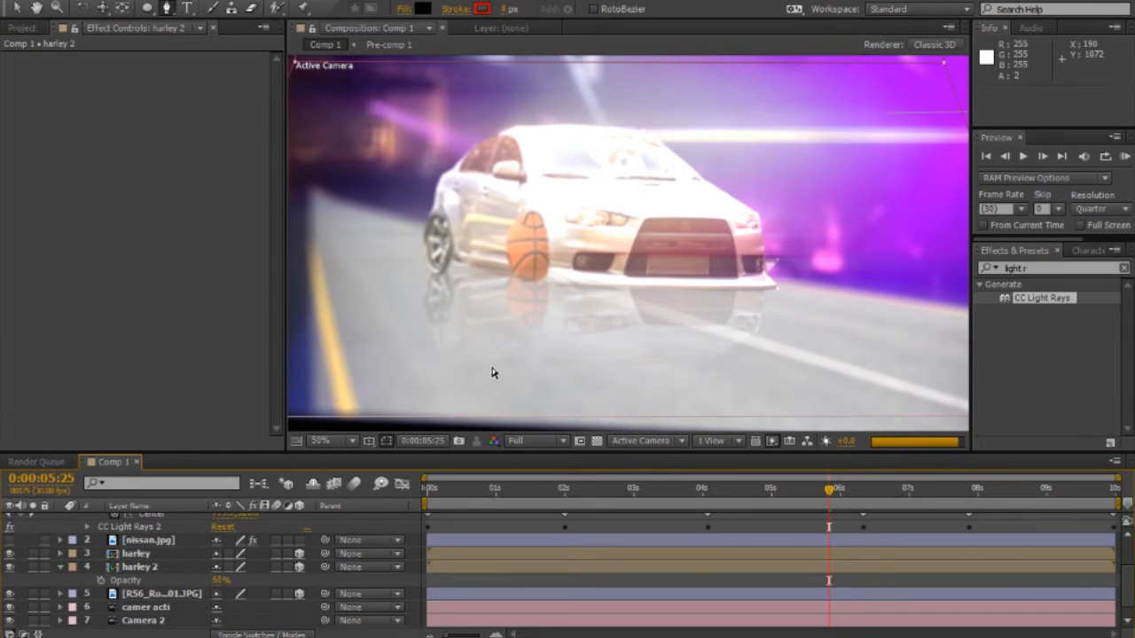
Step: Check the car's reflection up close at several times between 0:00:04:13 and 0:00:06:04
scroll(653, 346, down, 1)
click(16, 9)
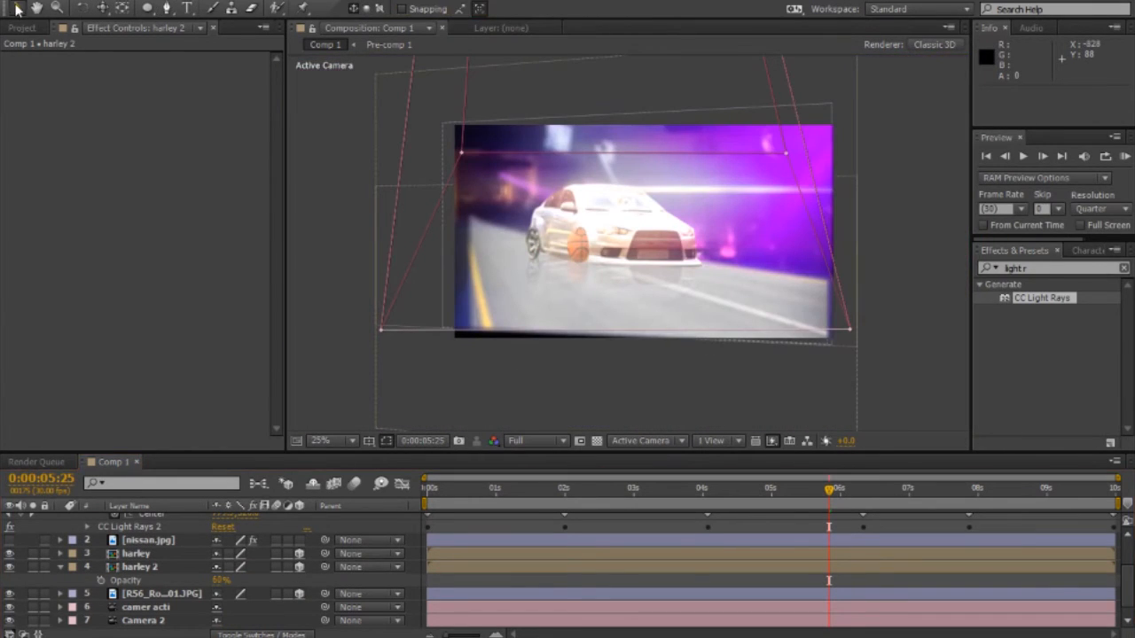
click(326, 187)
scroll(376, 273, up, 1)
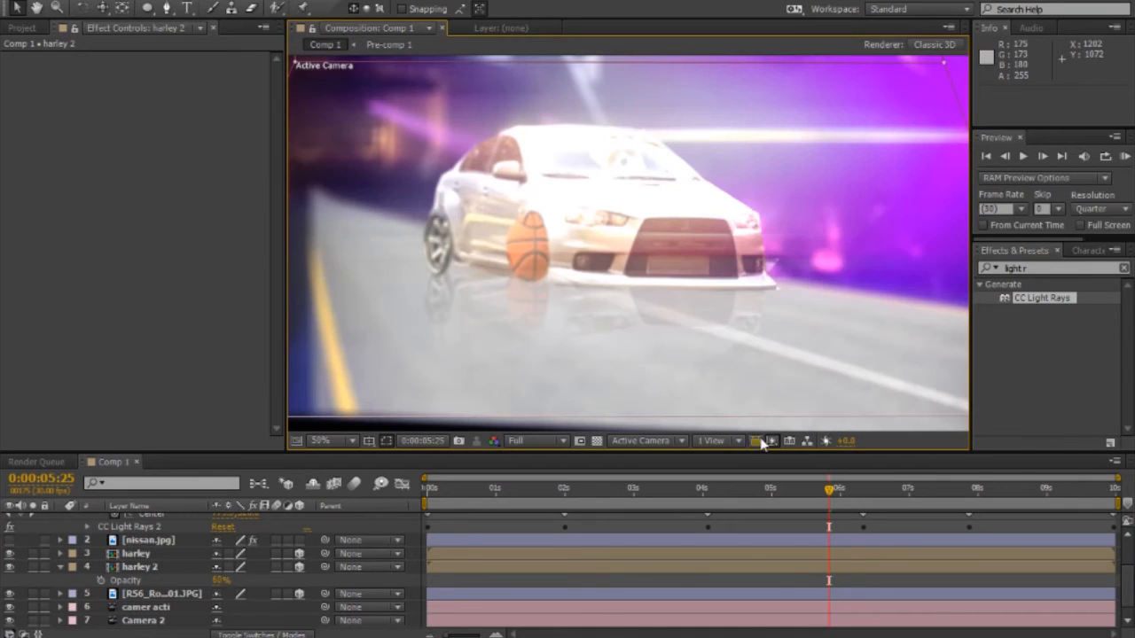
click(733, 489)
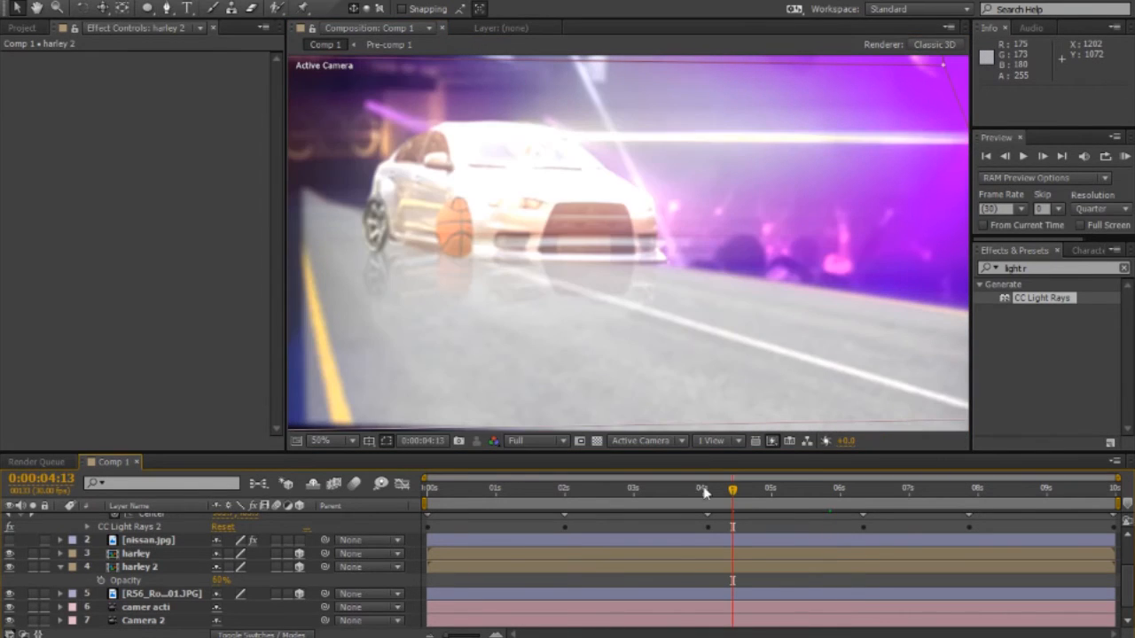
click(802, 495)
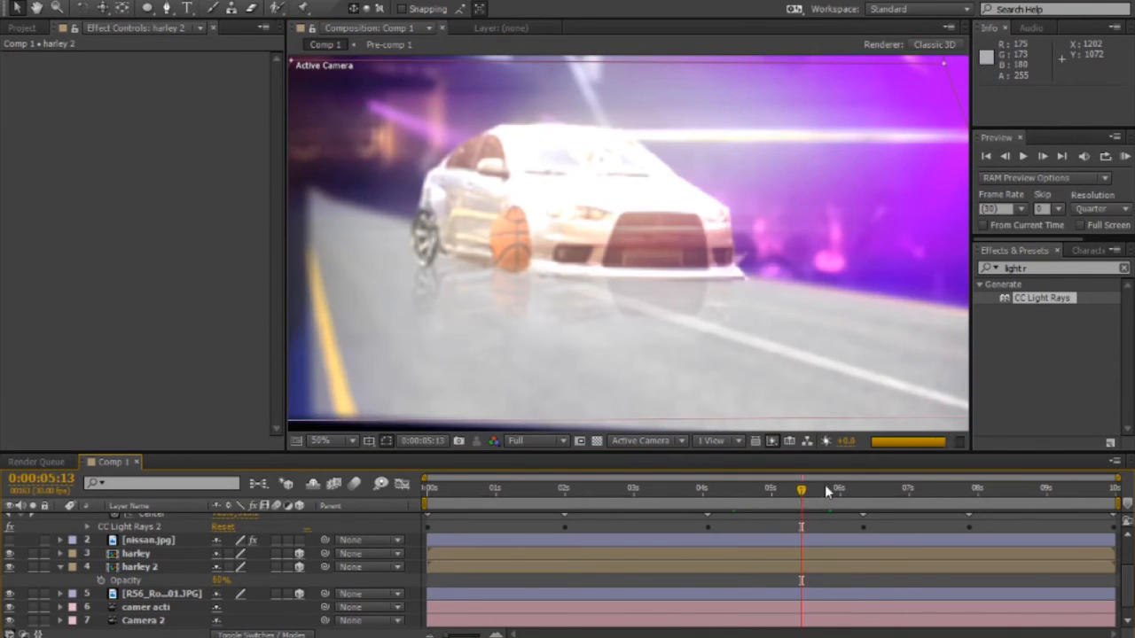
click(848, 490)
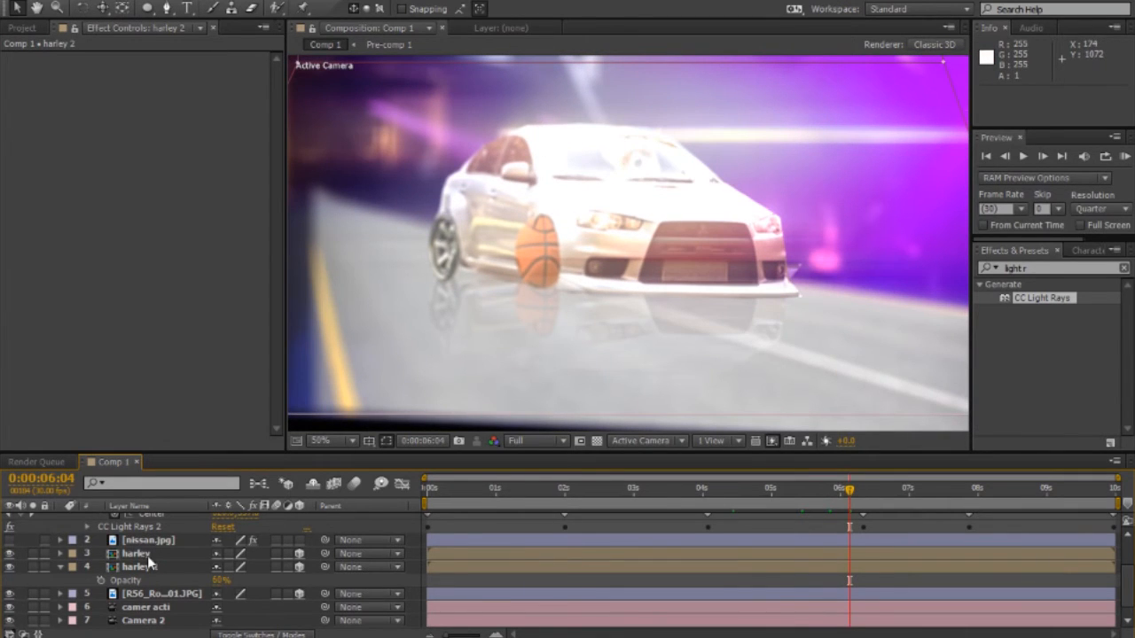
Step: Create a new black solid layer in Comp 1
right_click(180, 587)
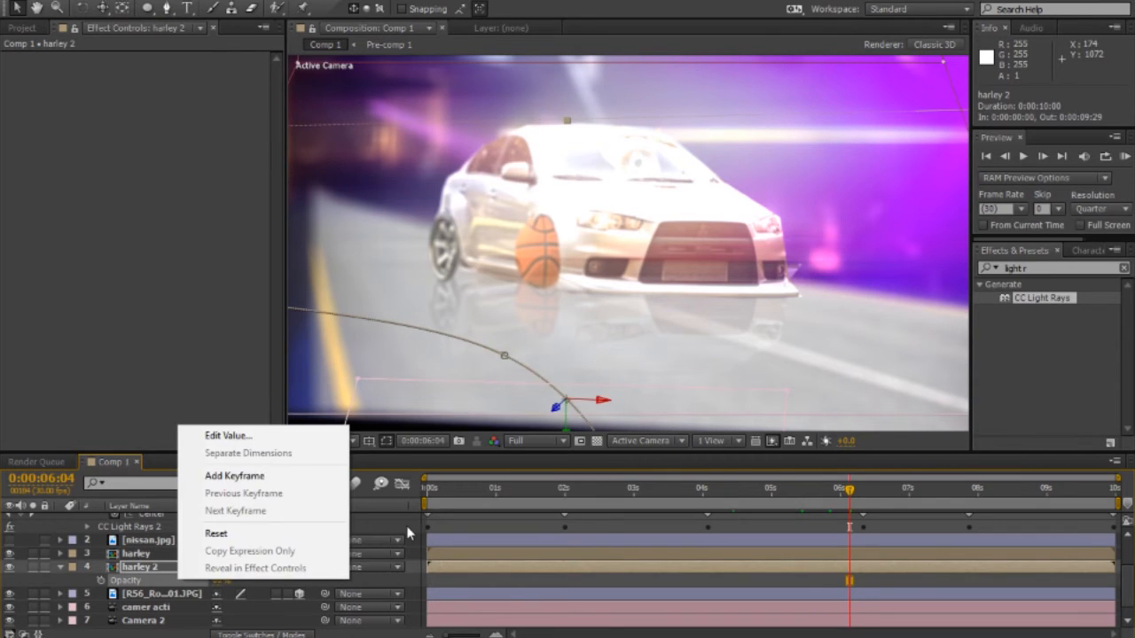
right_click(405, 351)
mouse_move(485, 364)
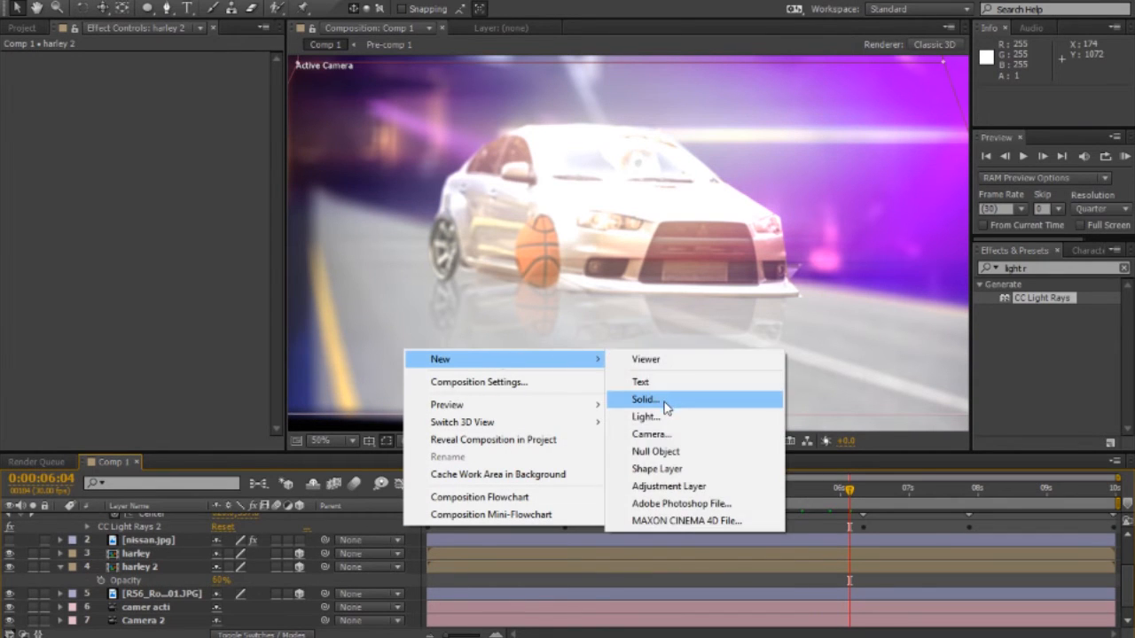
click(593, 401)
click(167, 237)
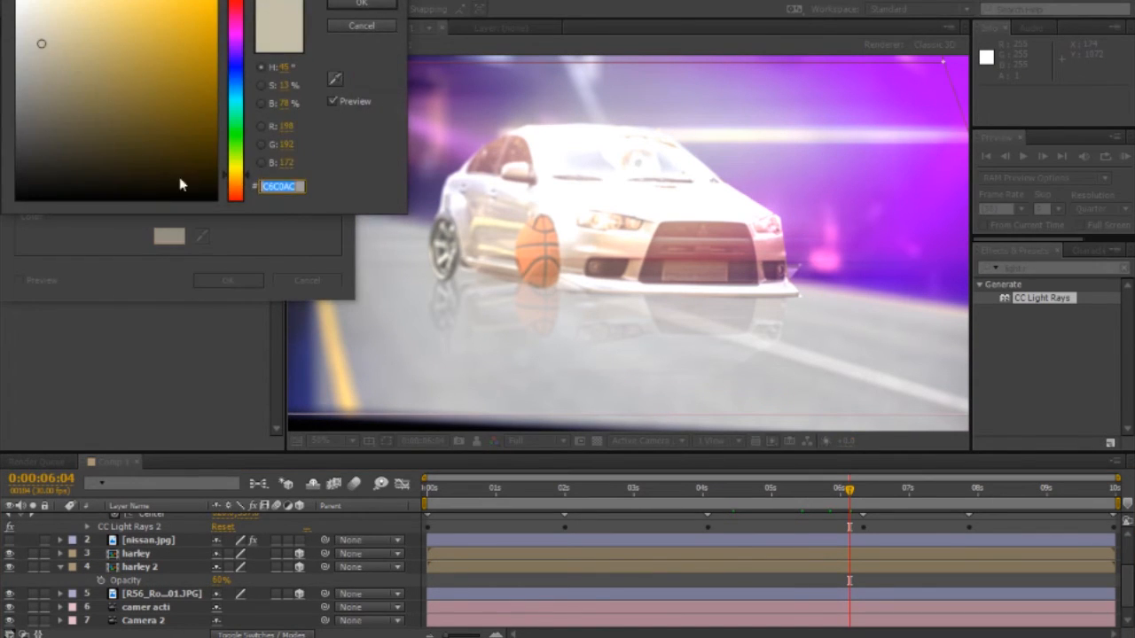
click(171, 213)
key(Return)
click(224, 280)
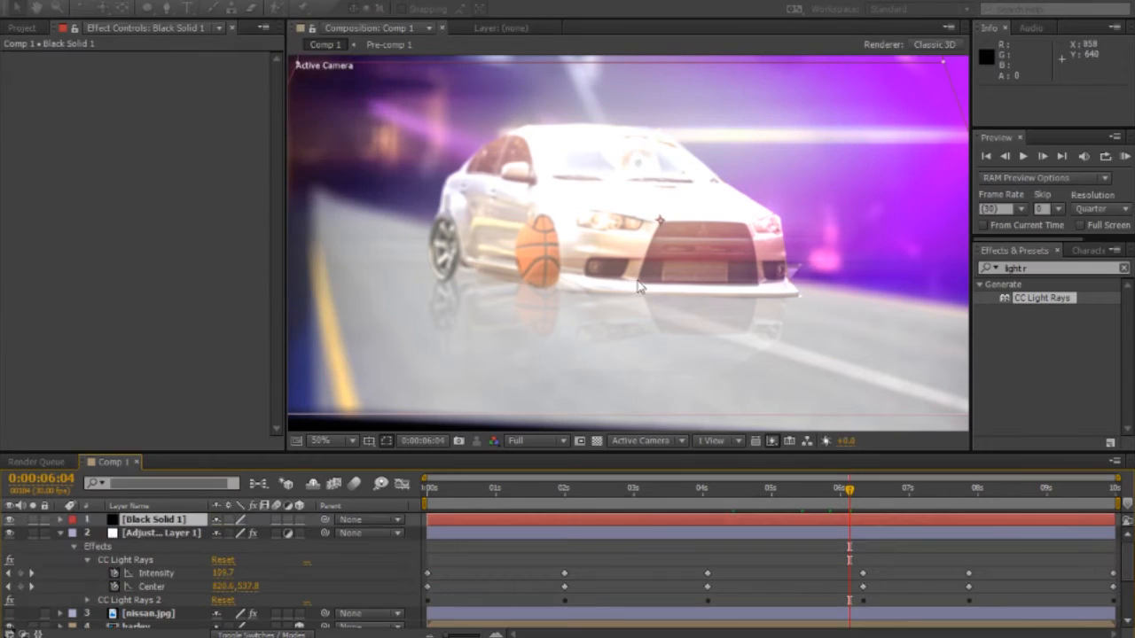
Step: Draw a seven-point shadow mask on Black Solid 1 beneath the car, feather it by 130 pixels, and place the solid below harley
key(comma)
key(comma)
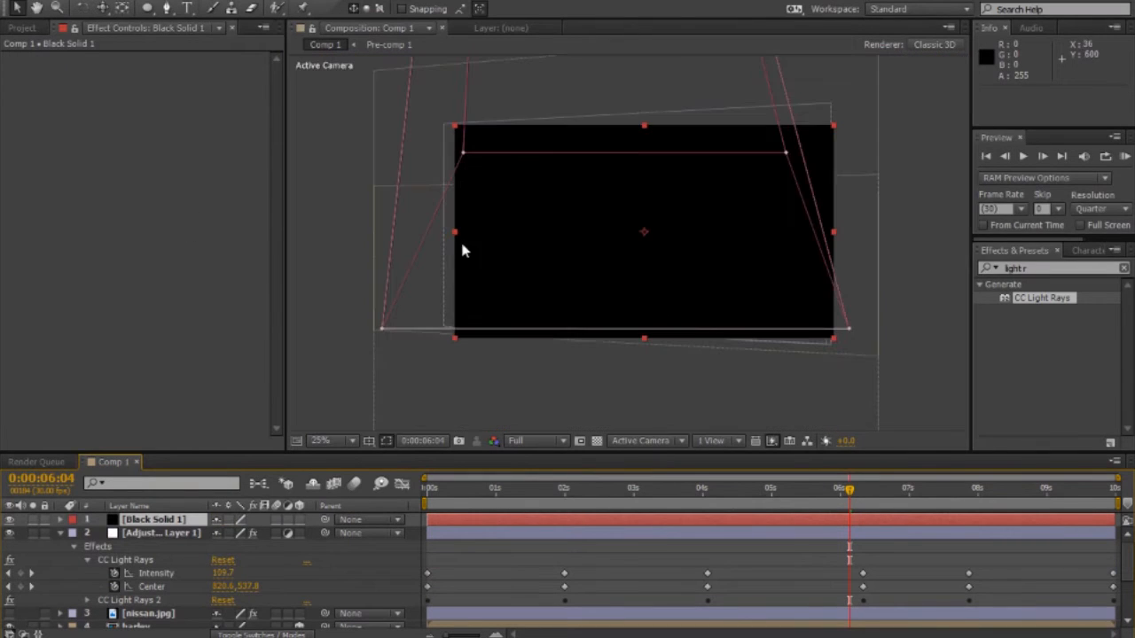
click(166, 8)
click(593, 229)
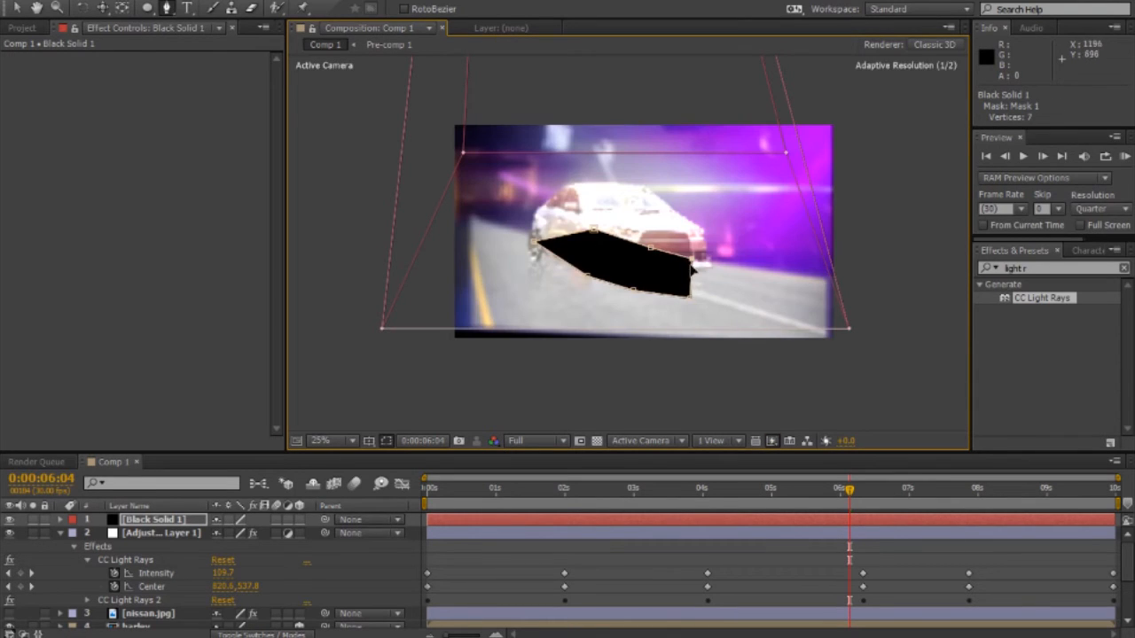
drag(690, 297, 696, 288)
drag(535, 241, 532, 249)
drag(594, 230, 559, 225)
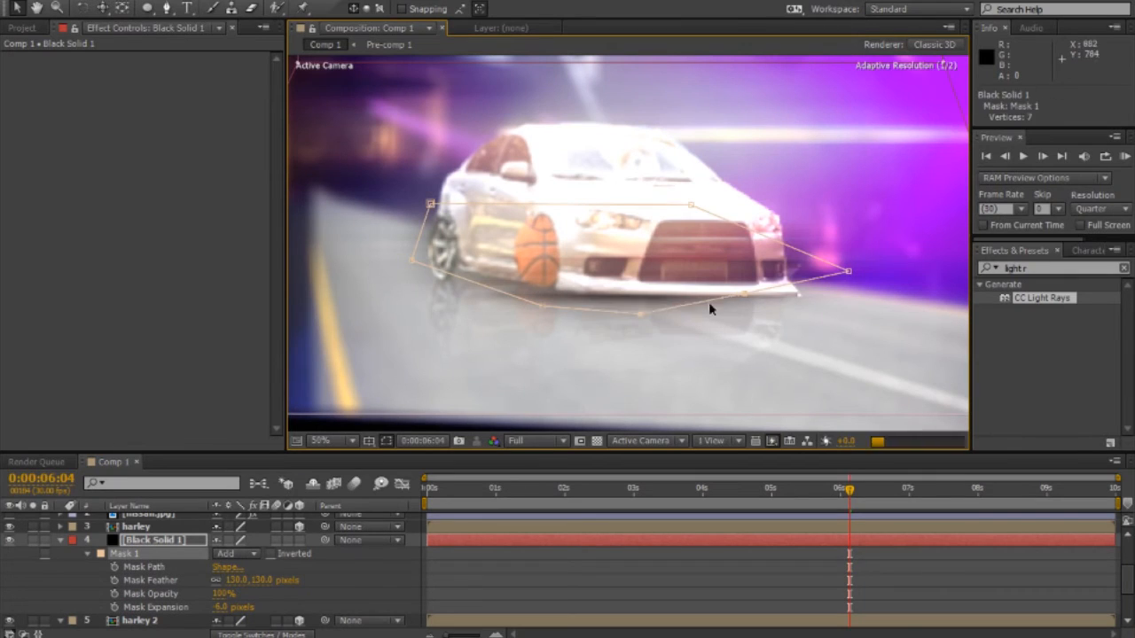
drag(709, 301, 745, 313)
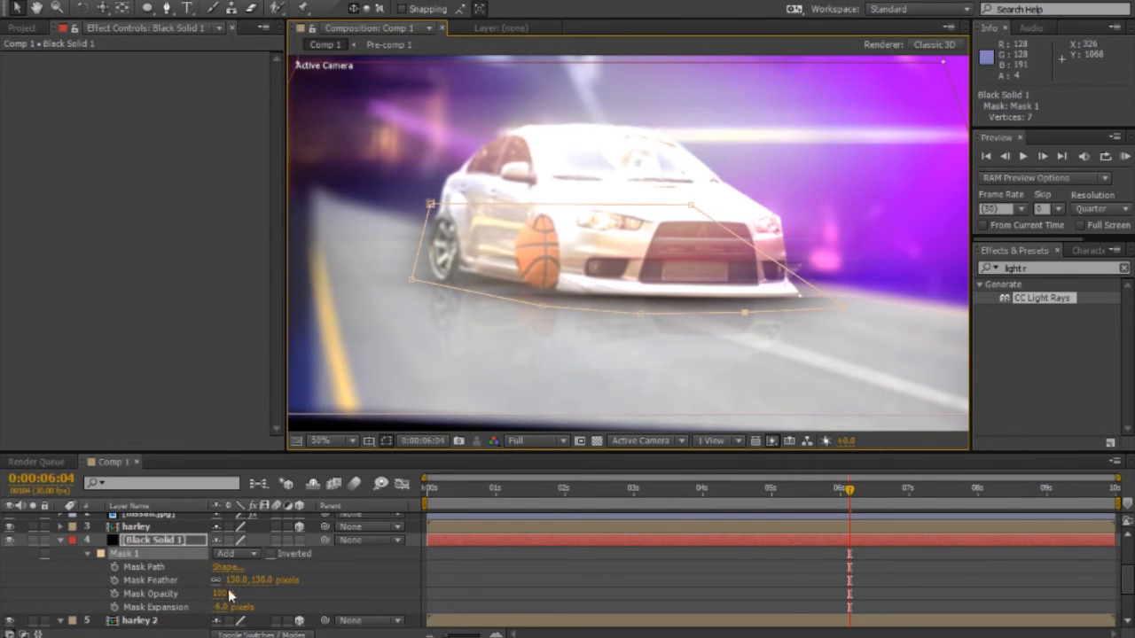
Step: Set the Opacity of the Black Solid 1 layer to 70%
key(t)
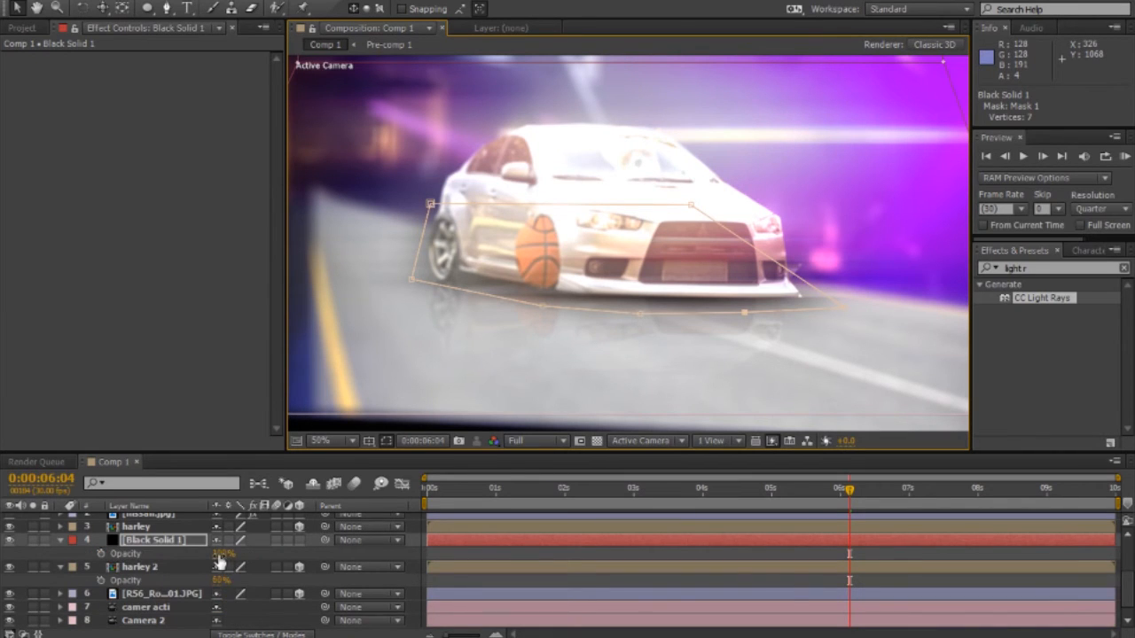
mouse_move(222, 556)
mouse_down()
mouse_move(196, 556)
mouse_move(228, 559)
mouse_up()
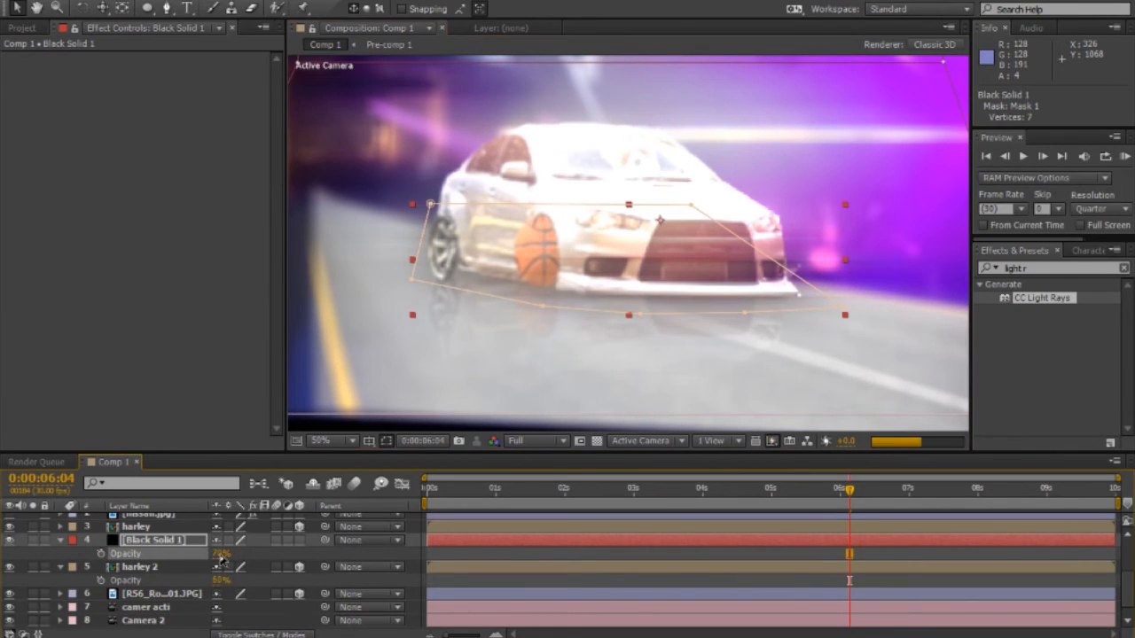
click(185, 556)
Step: Compare the car's underside with Black Solid 1 hidden and shown
click(9, 540)
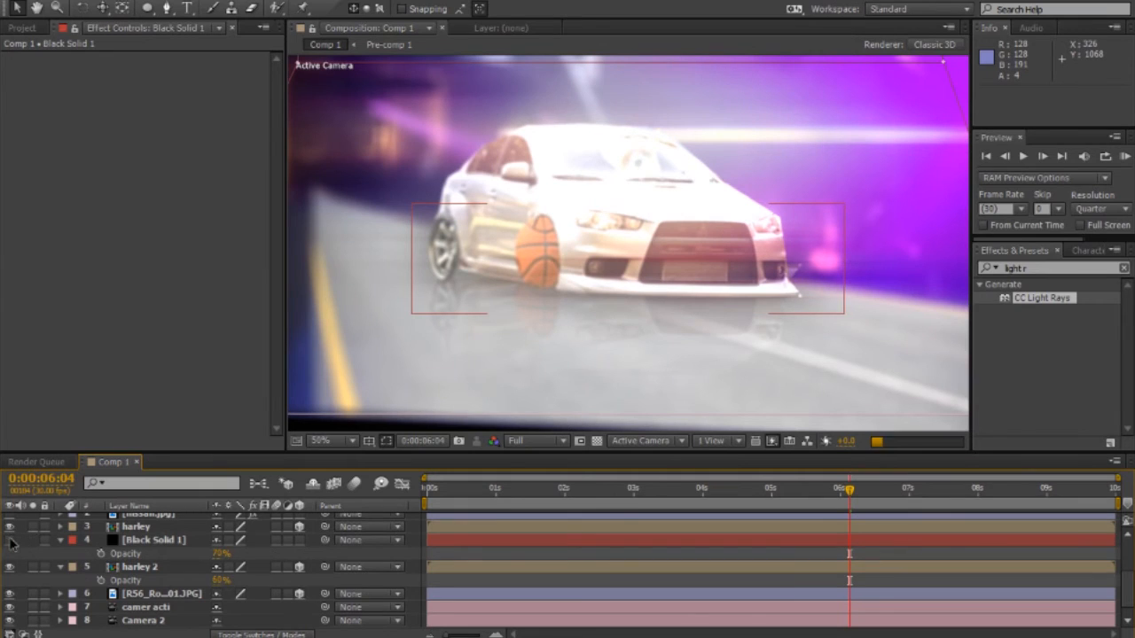
click(10, 540)
click(10, 540)
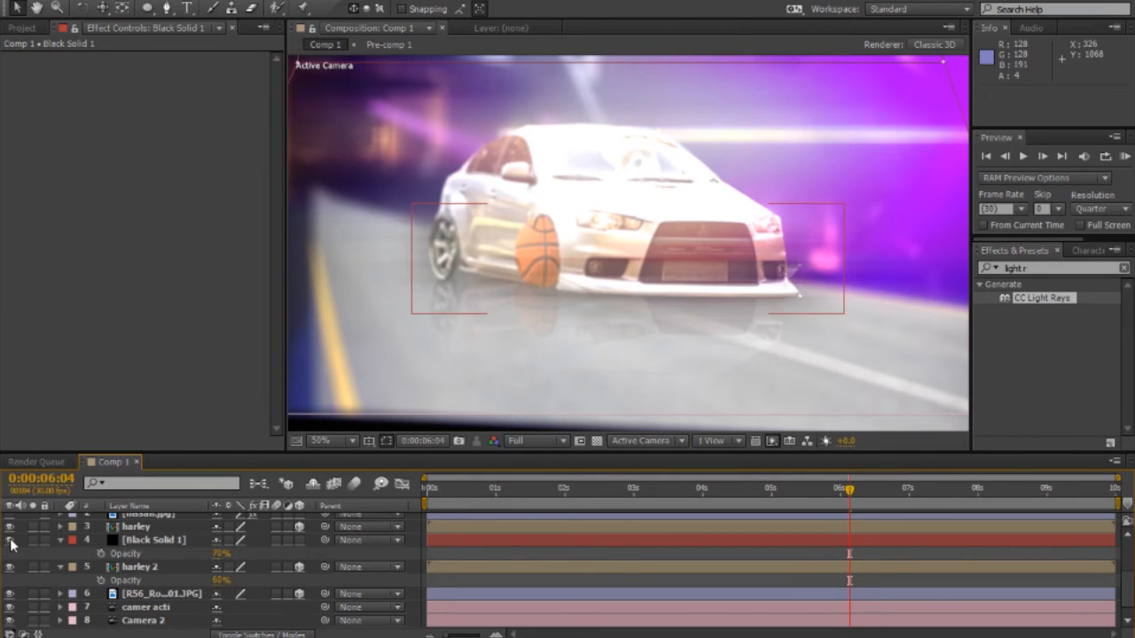
click(10, 540)
click(9, 540)
click(10, 540)
click(10, 540)
click(10, 540)
click(10, 540)
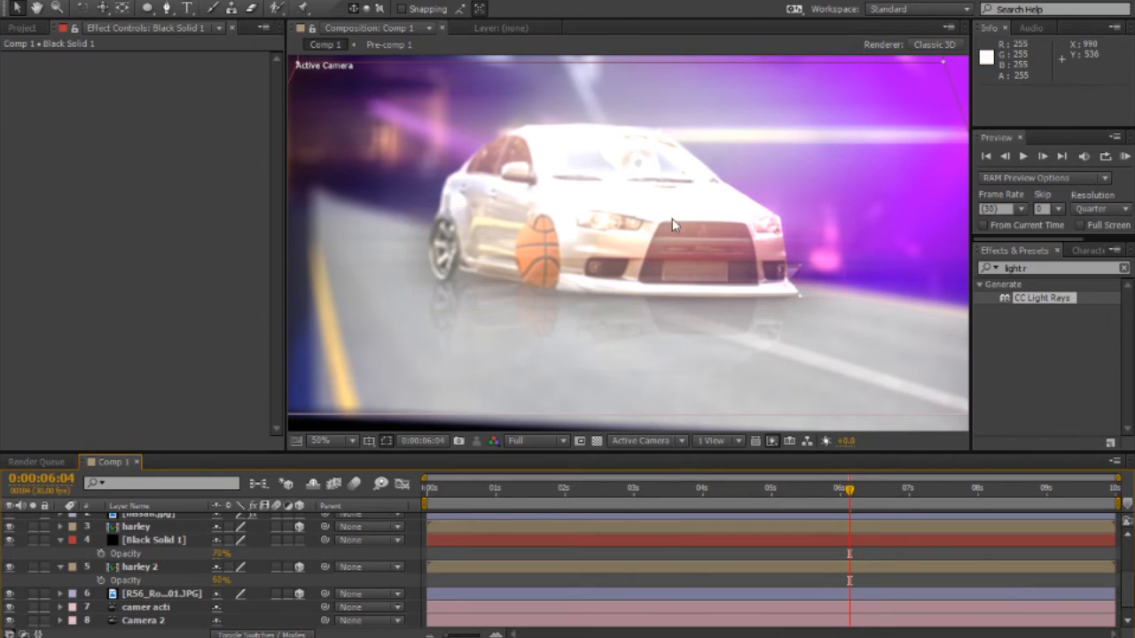
Step: Examine the shadow beneath the car in the full frame and up close at 0:00:06:04
scroll(671, 223, down, 1)
click(948, 335)
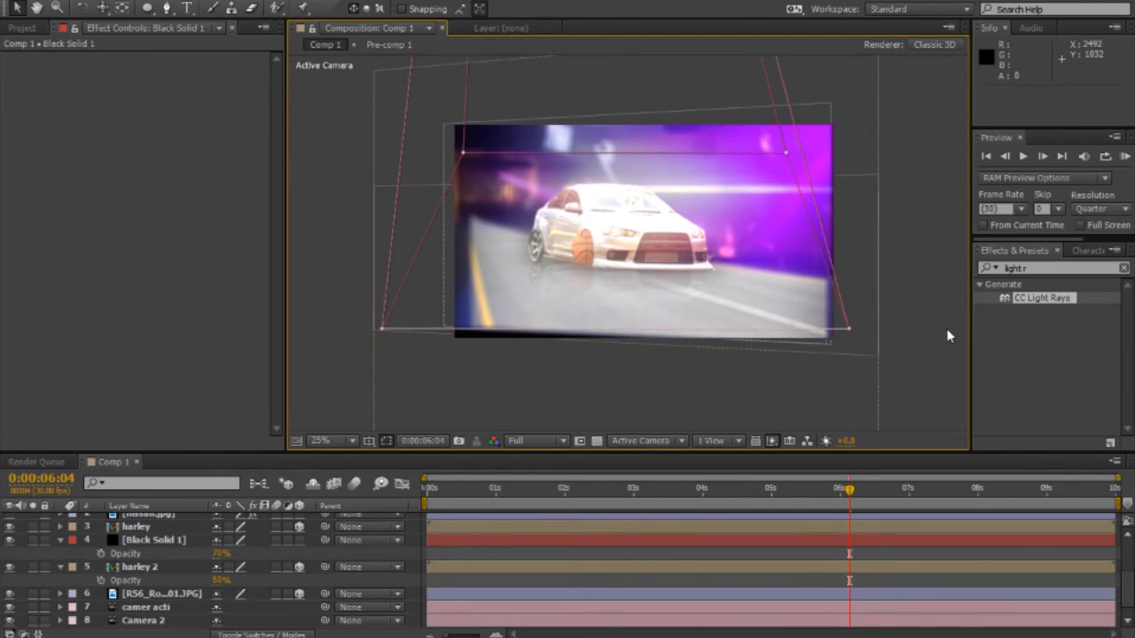
scroll(625, 240, up, 1)
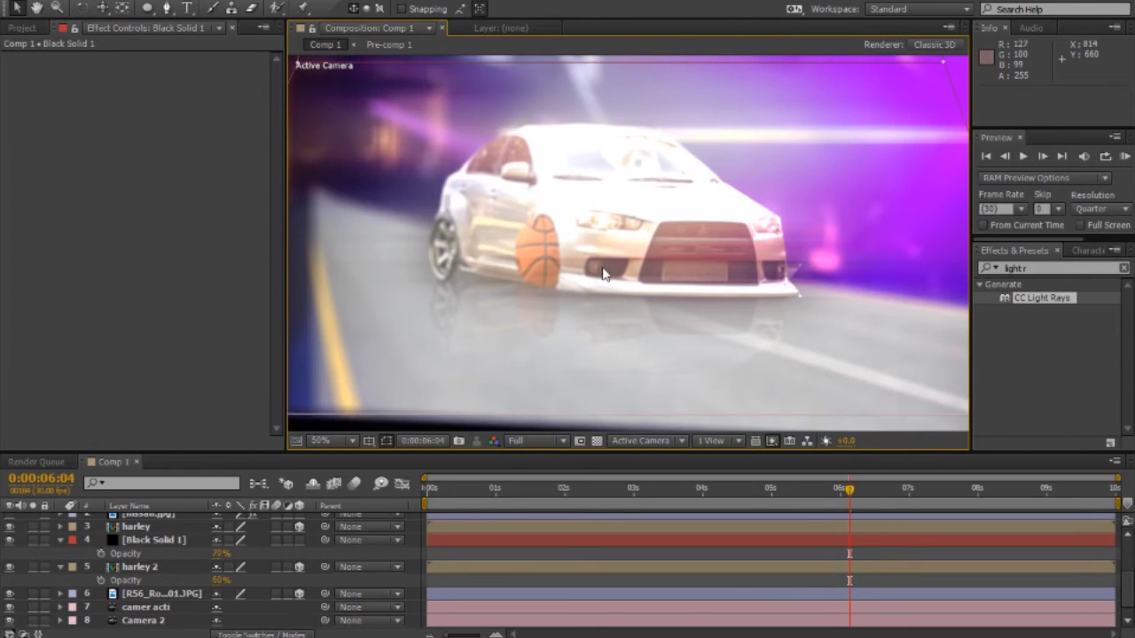
key(space)
drag(623, 236, 617, 276)
scroll(586, 259, up, 1)
scroll(588, 260, down, 2)
scroll(582, 256, up, 1)
key(space)
Step: Set the Glow Intensity on Adjustment Layer 1 to 0.2
scroll(152, 555, up, 2)
click(162, 520)
click(165, 129)
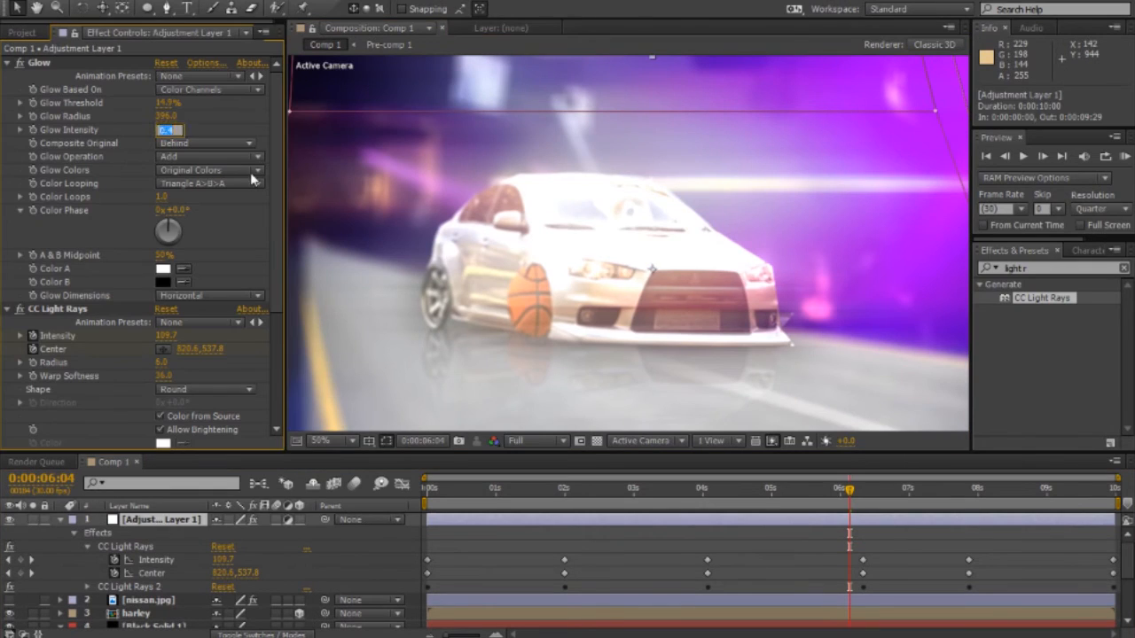
text(0.2)
click(628, 247)
Step: Examine the glow on the car, windshield dog and reflection, both up close and across the whole frame
scroll(625, 246, down, 1)
scroll(610, 243, up, 2)
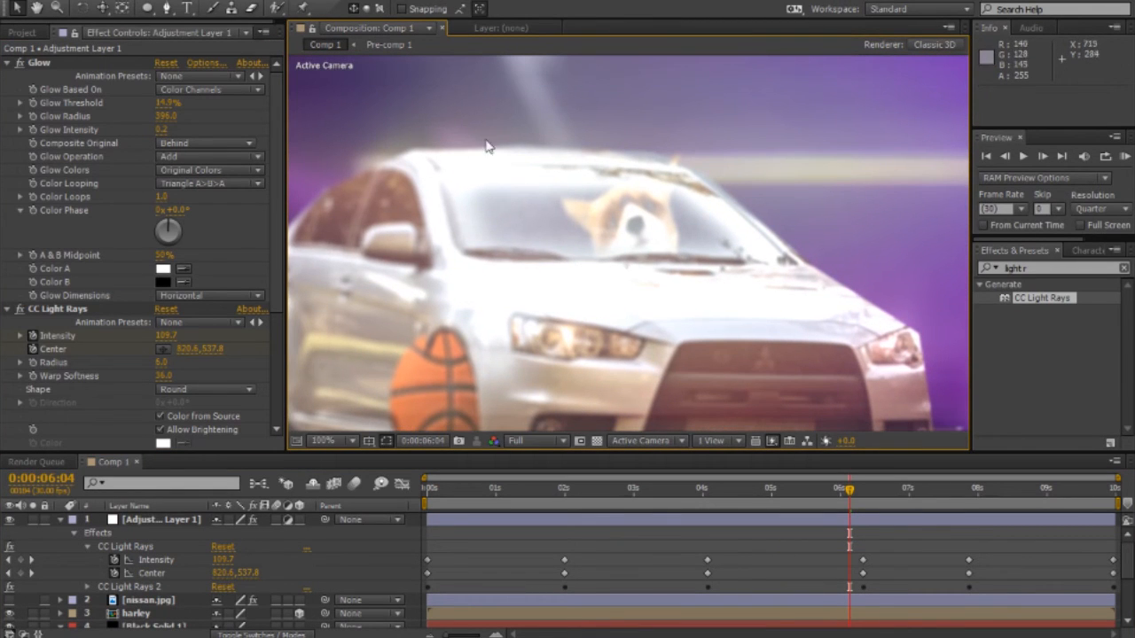
scroll(567, 266, down, 2)
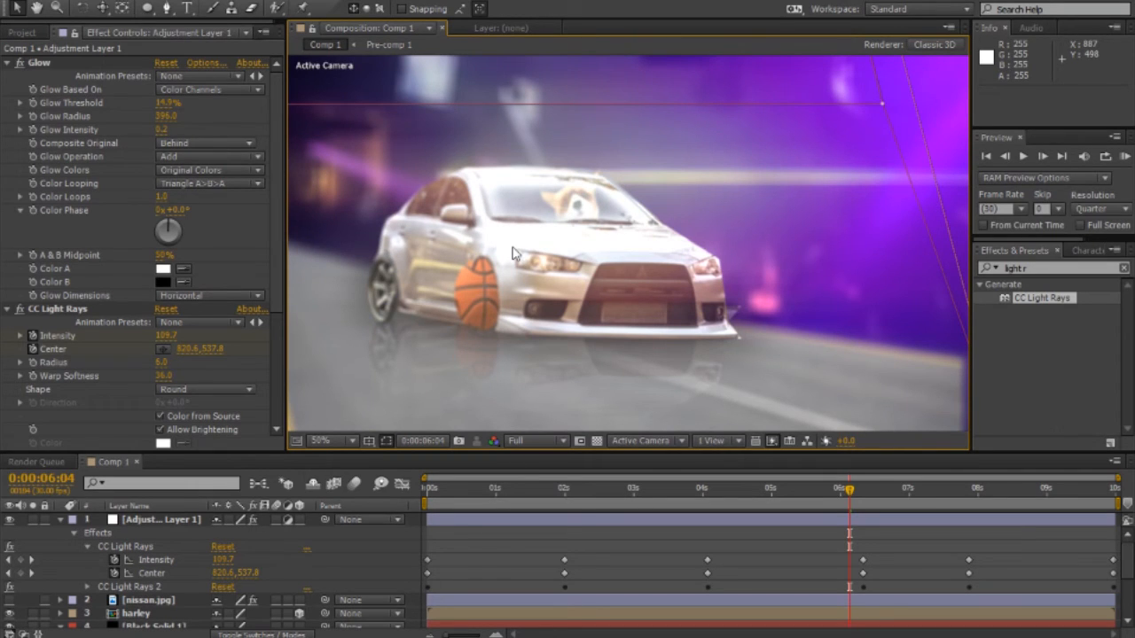
scroll(567, 238, down, 1)
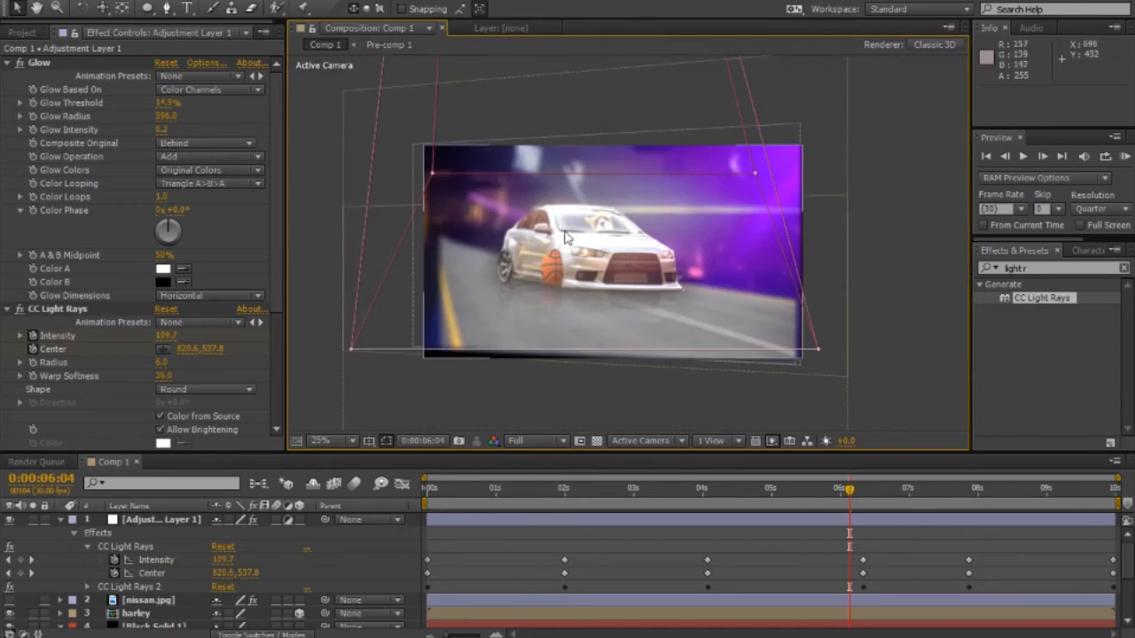
scroll(567, 238, up, 1)
drag(610, 218, 588, 247)
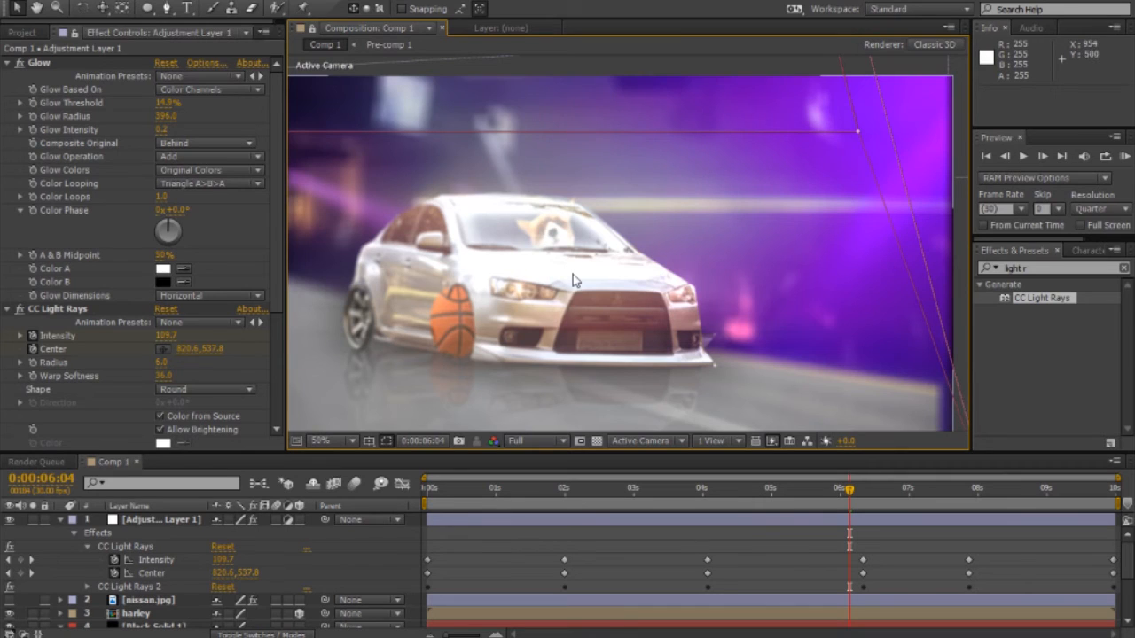
scroll(573, 277, down, 1)
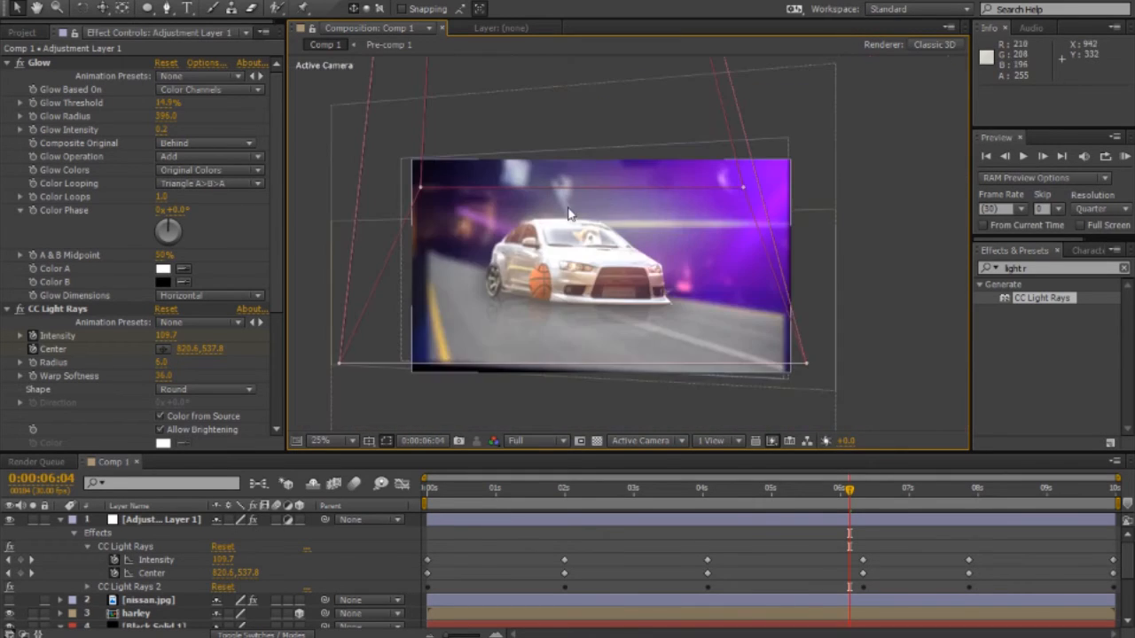
scroll(618, 253, up, 1)
scroll(618, 253, down, 2)
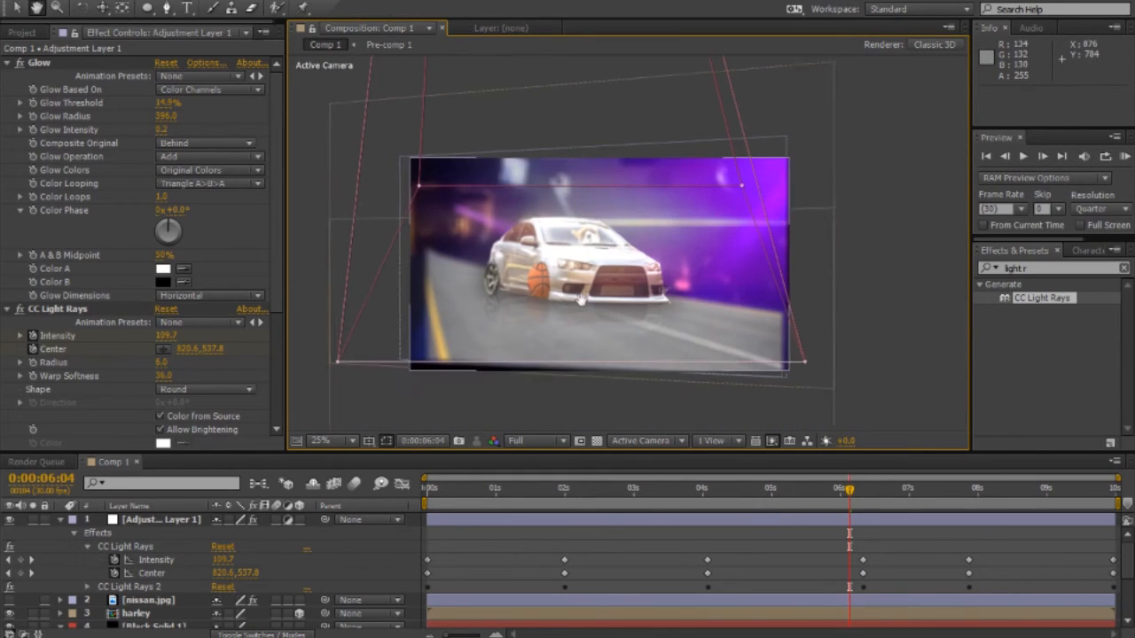
drag(590, 321, 582, 264)
scroll(616, 266, up, 2)
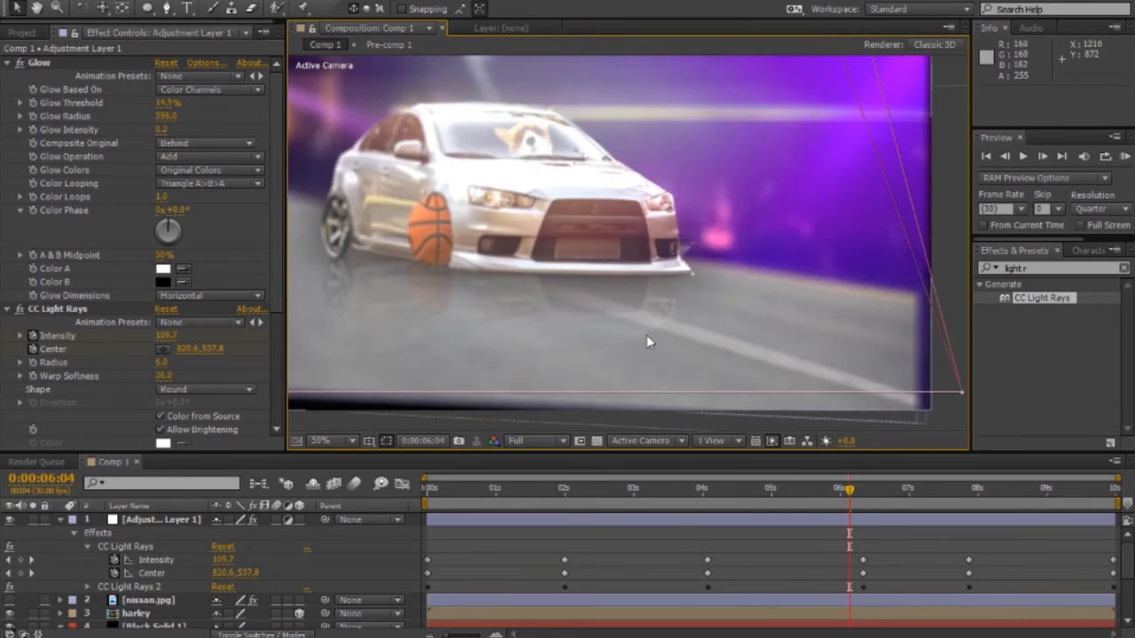
scroll(648, 341, down, 1)
scroll(614, 301, up, 1)
drag(612, 287, 710, 242)
key(v)
key(space)
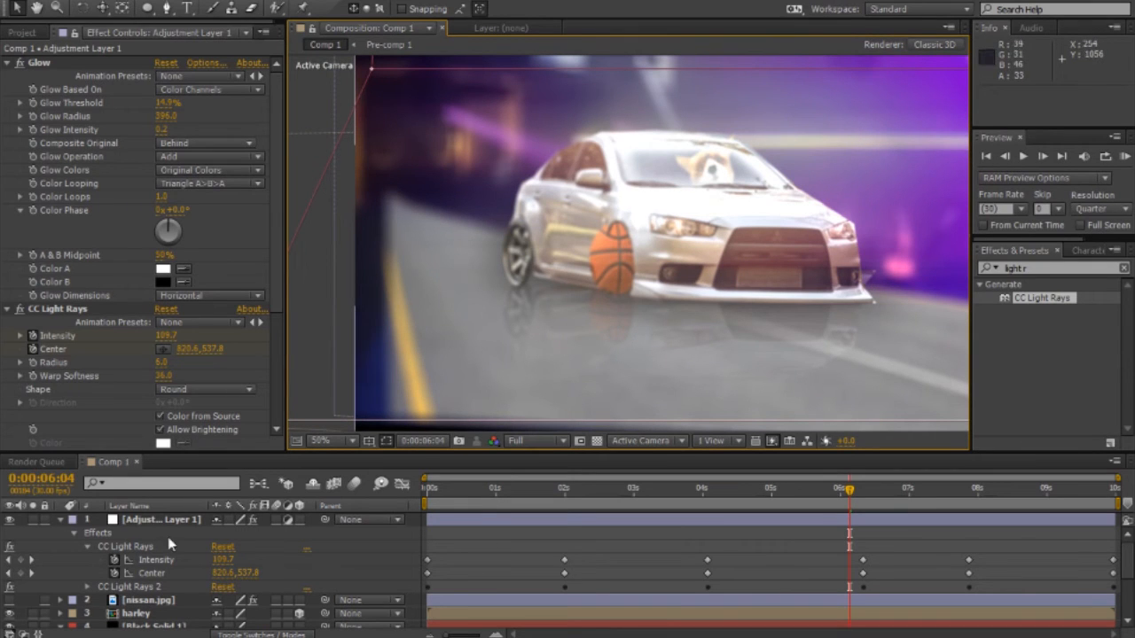
Step: Reposition and rotate the R56_Road-001.JPG layer in 3D space at 0:00:06:26 so the road lies beneath the car
scroll(115, 592, down, 2)
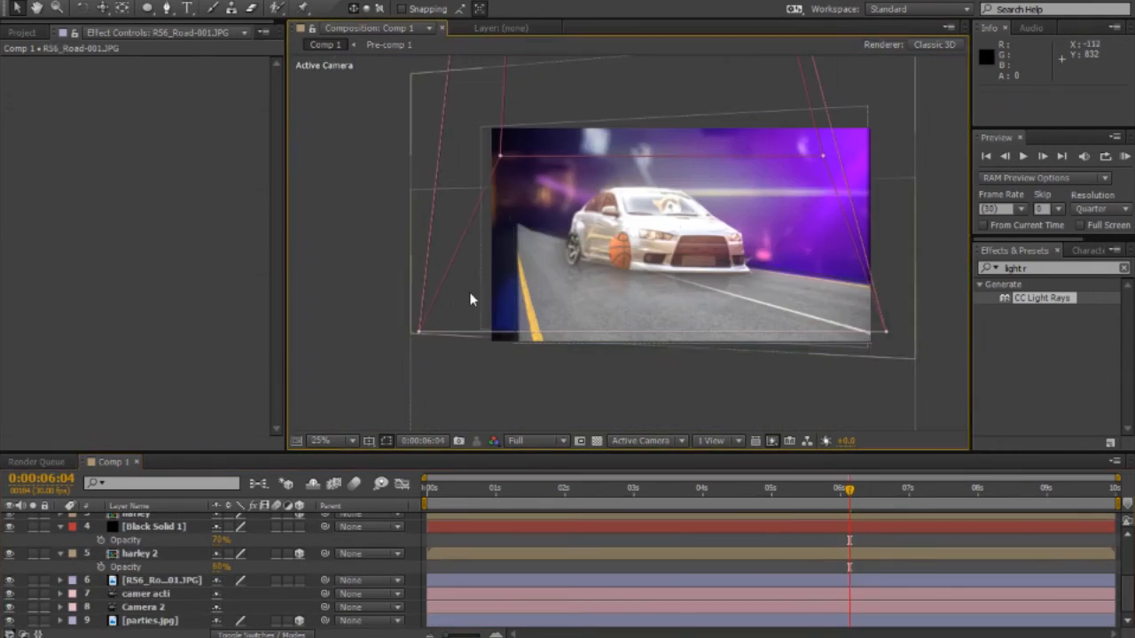
right_click(557, 209)
click(656, 257)
drag(618, 298, 653, 294)
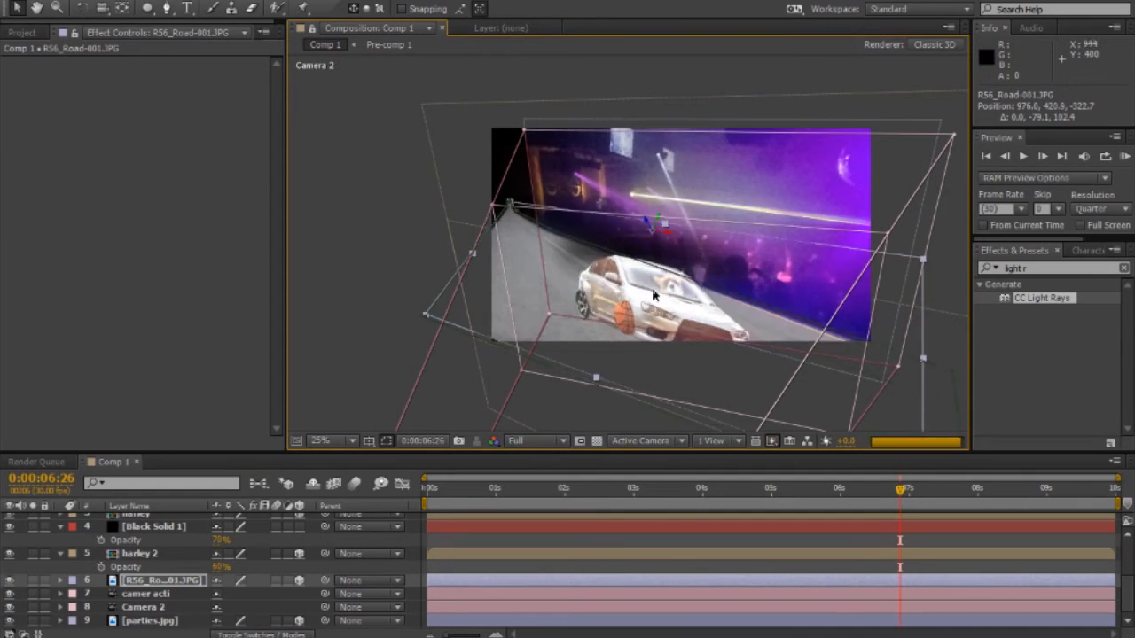
key(F12)
drag(658, 213, 717, 212)
click(625, 400)
click(697, 193)
key(w)
key(v)
key(F2)
key(period)
key(period)
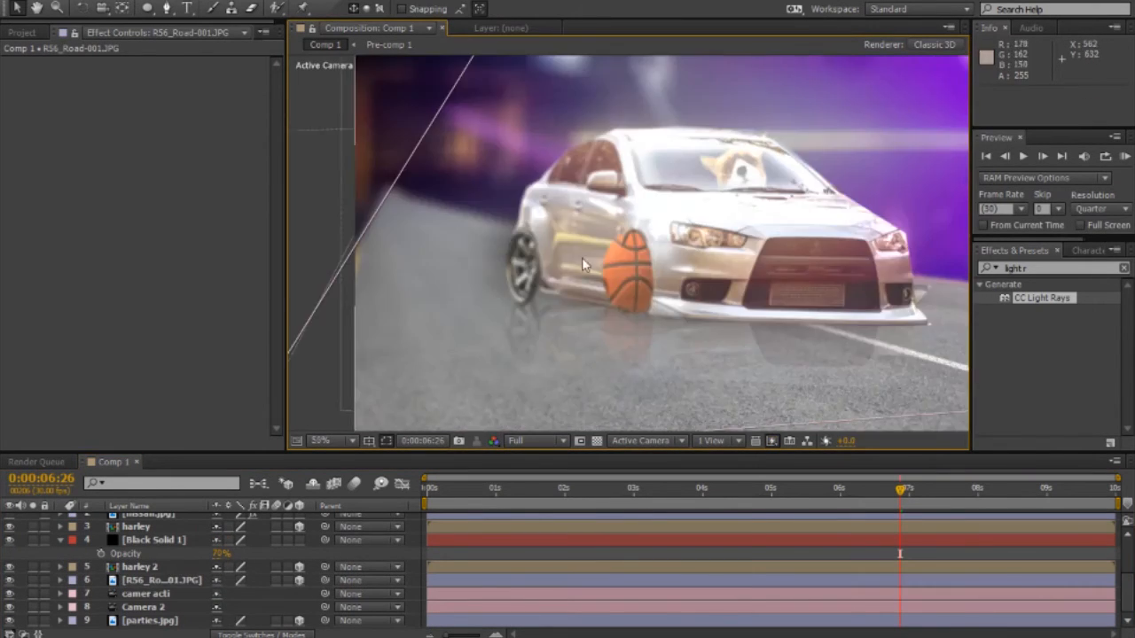
Step: At 0:00:06:17, adjust the Position of harley 2 to line the reflection up beneath the car
mouse_move(901, 489)
mouse_down()
mouse_move(707, 491)
mouse_move(879, 490)
mouse_up()
key(comma)
key(comma)
click(140, 566)
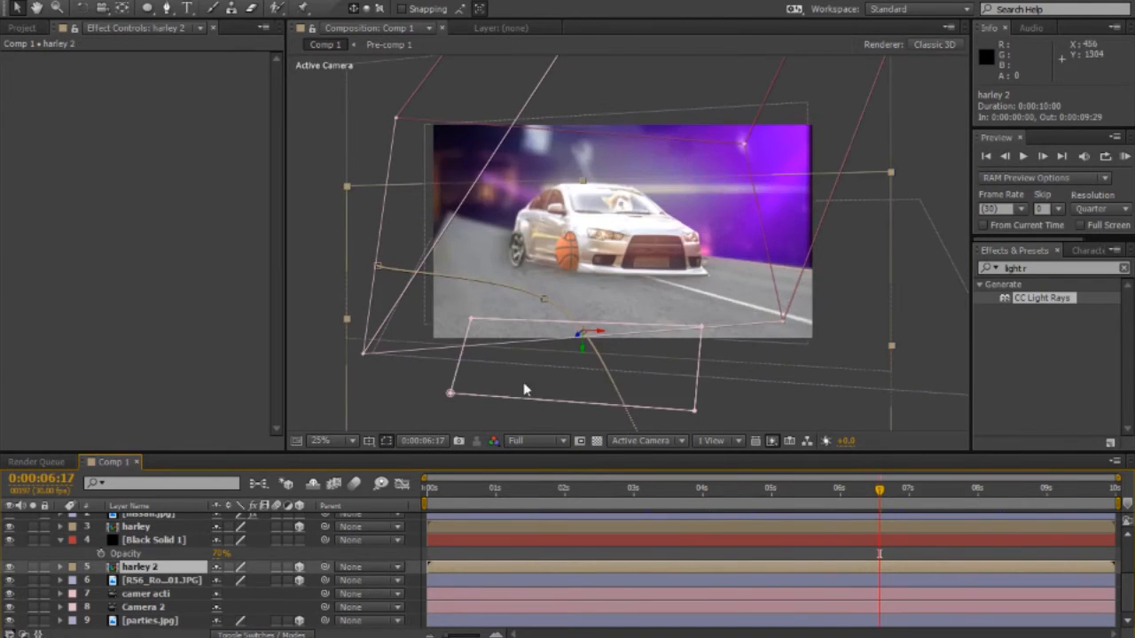
drag(575, 335, 532, 329)
key(p)
key(ctrl+z)
Step: Return to the first Position keyframe of harley 2 and move the reflection into line with the car there
key(j)
key(Down)
key(Down)
key(j)
drag(317, 285, 257, 310)
Step: Realign the harley 2 reflection with the car at about 3.2 seconds and again at about 1.7 seconds
drag(428, 489, 651, 461)
key(comma)
key(period)
drag(475, 295, 507, 297)
drag(651, 487, 546, 487)
drag(301, 315, 347, 317)
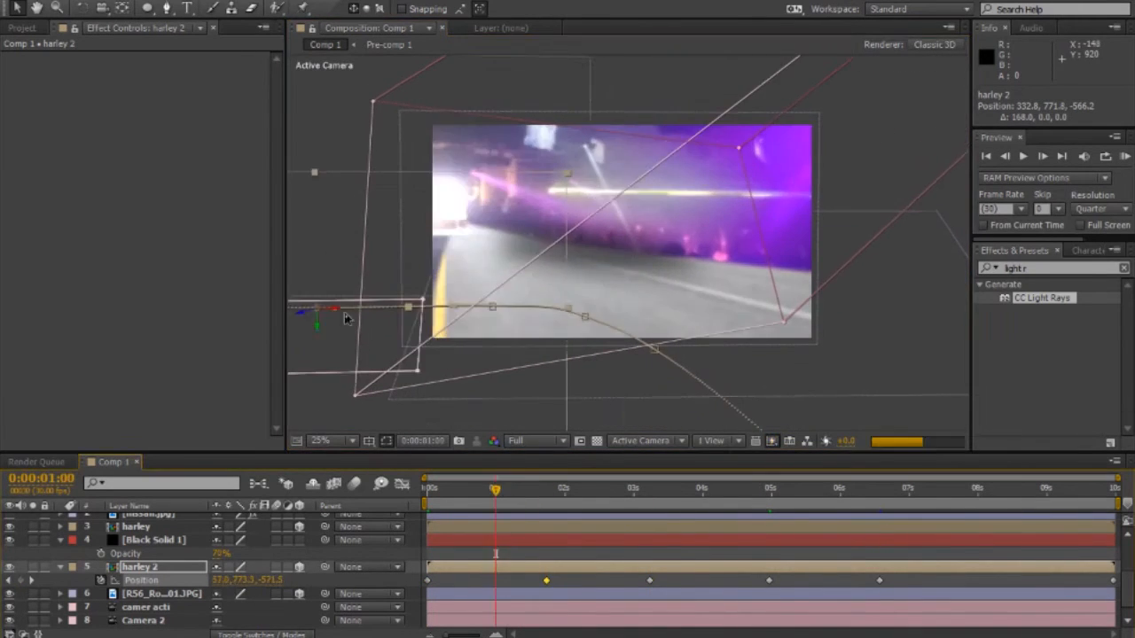
Step: Realign the harley 2 reflection at about 0.6 seconds and check its alignment through 0:00:06:28
drag(546, 490, 471, 490)
key(comma)
drag(355, 325, 386, 325)
drag(413, 282, 456, 284)
key(period)
drag(428, 490, 949, 203)
click(949, 202)
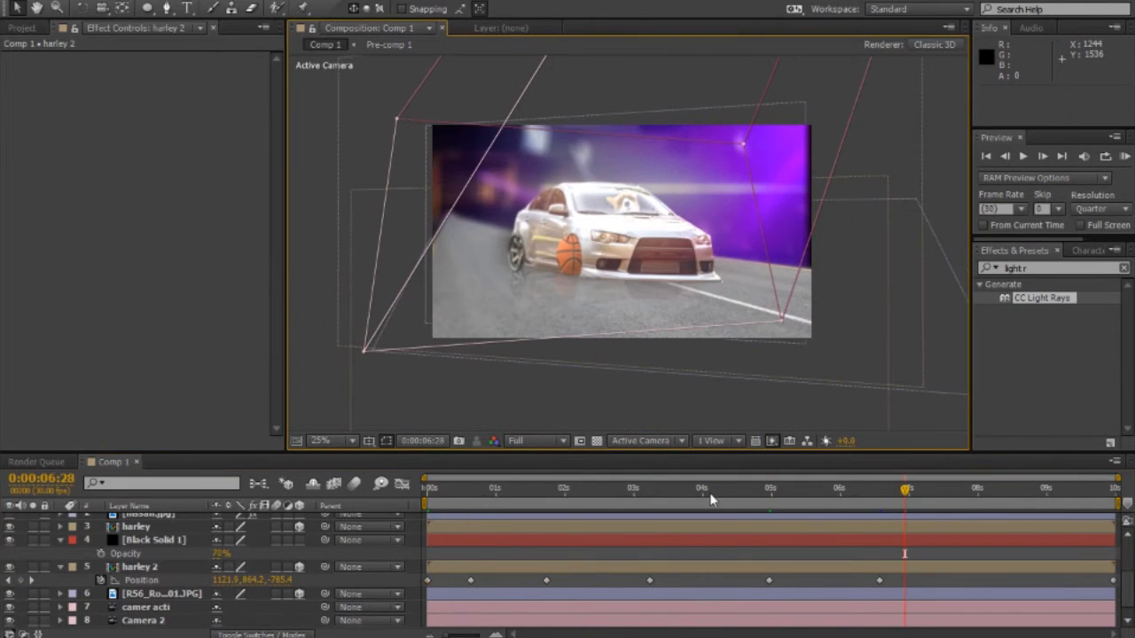
Step: Try to parent Black Solid 1 to the harley layer so the shadow follows the car
click(517, 545)
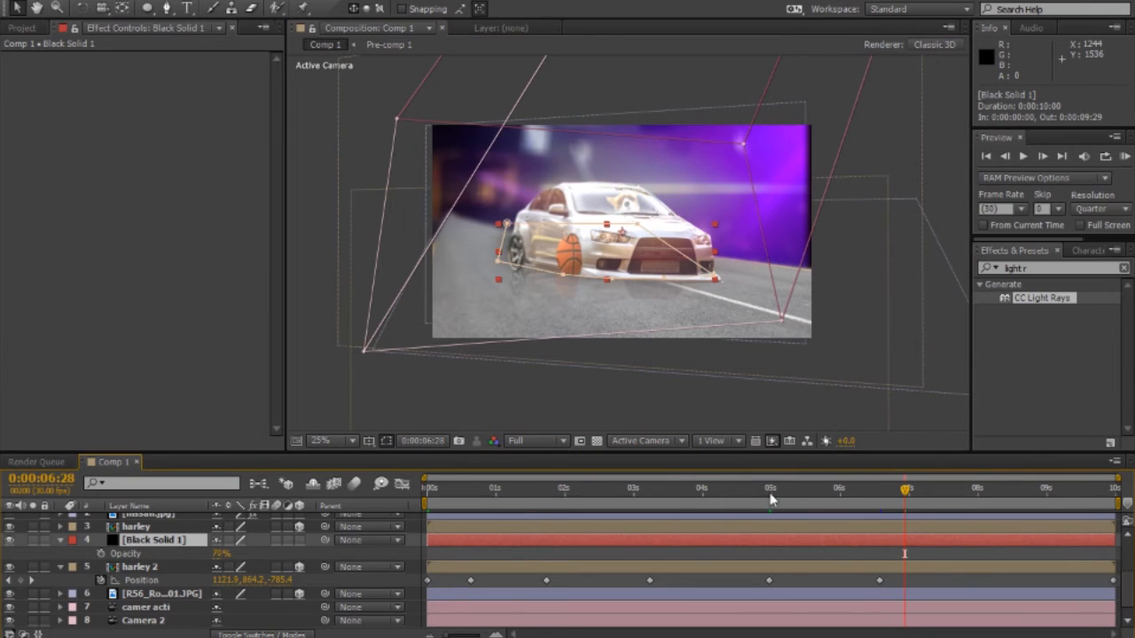
drag(768, 490, 854, 490)
key(period)
click(9, 540)
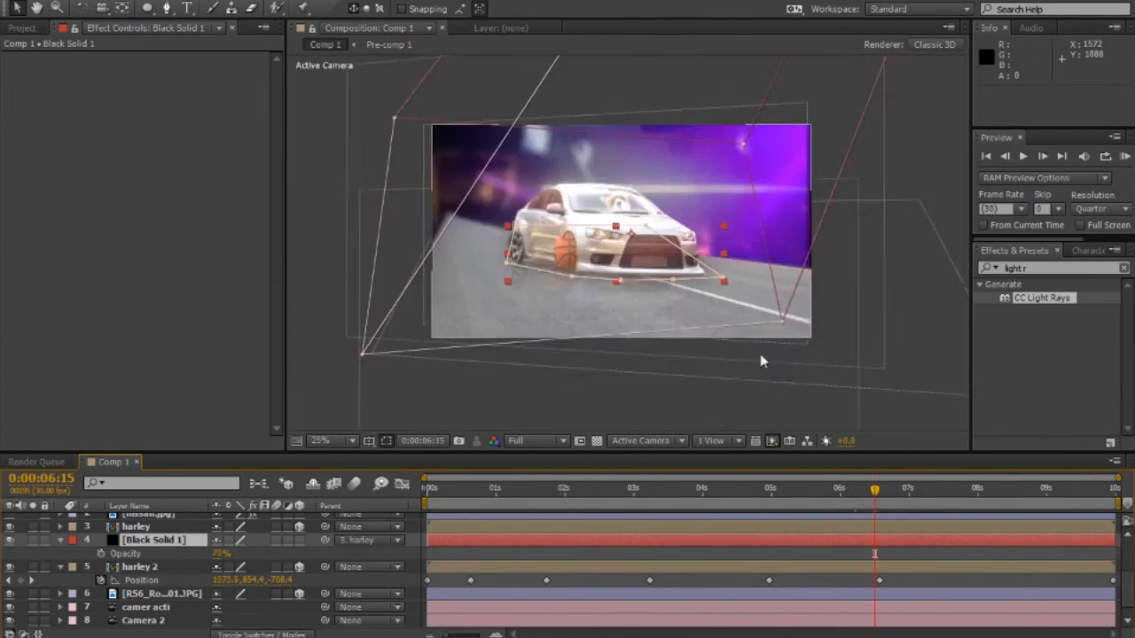
mouse_move(874, 488)
mouse_down()
mouse_move(696, 483)
mouse_move(819, 463)
mouse_move(854, 479)
mouse_up()
key(ctrl+z)
Step: Keyframe the Position and Scale of Black Solid 1 across the timeline so the shadow follows the car, enlarging it to 208%
key(p)
click(716, 481)
drag(646, 263, 594, 251)
key(s)
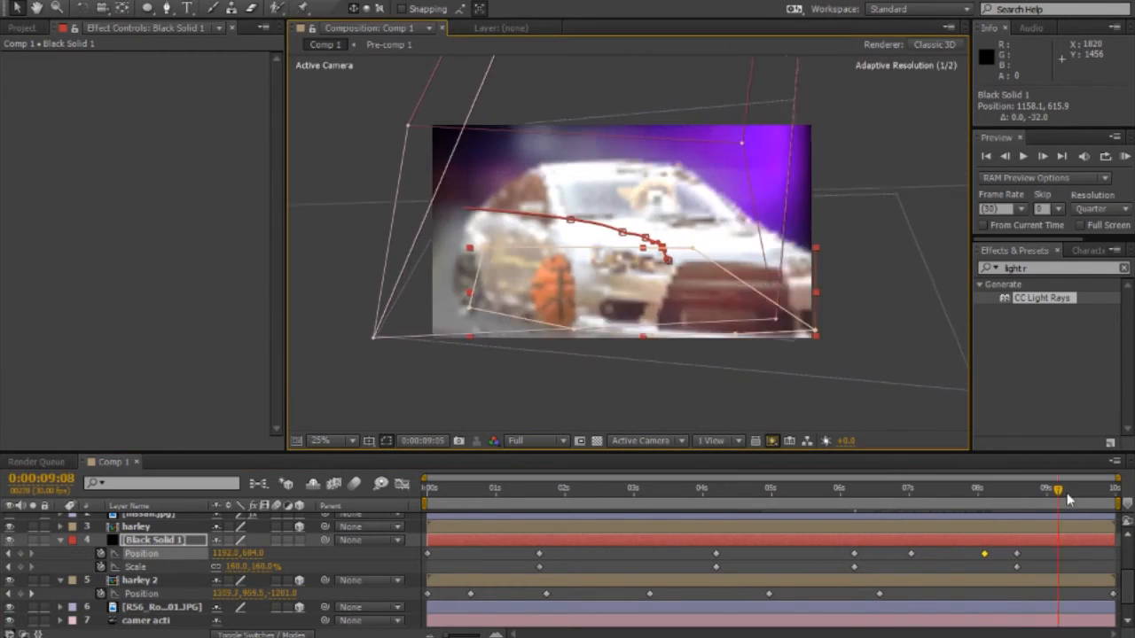
drag(1059, 488, 946, 492)
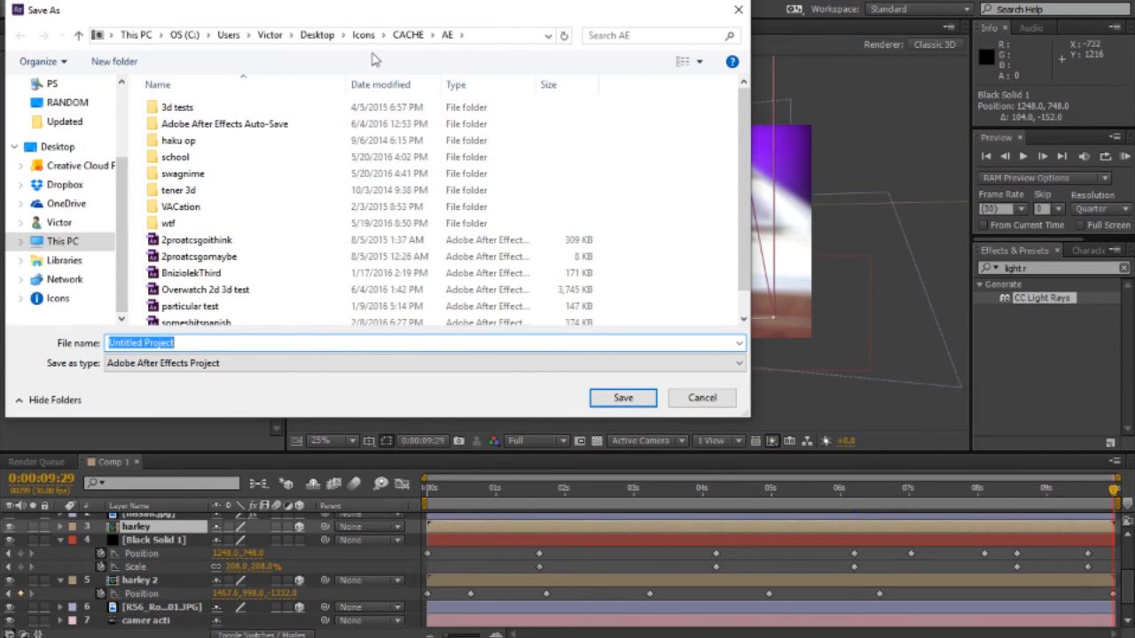
Step: Save the project as winner in the AE folder
click(256, 367)
click(257, 374)
text(winner)
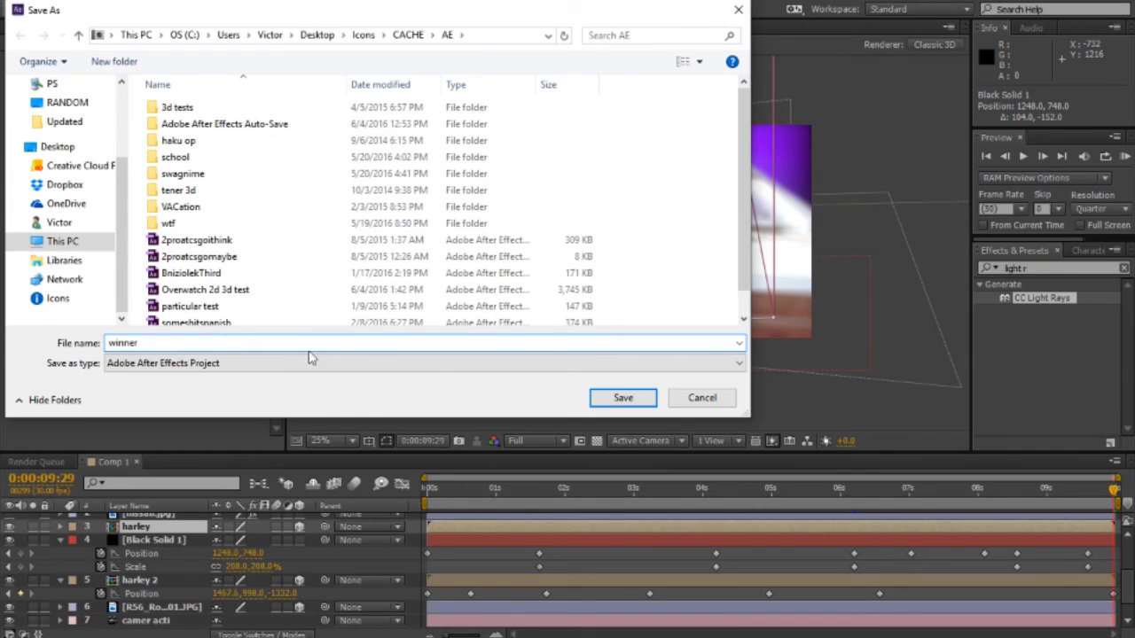
click(621, 398)
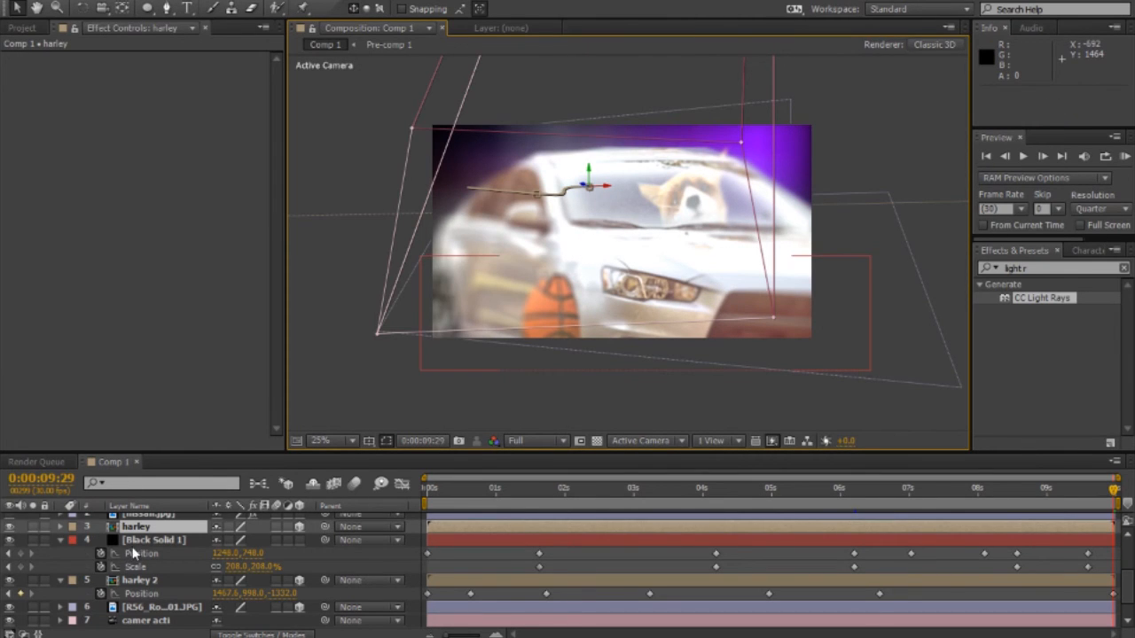
Step: Open the harley pre-composition and identify the layers that serve as the car's wheels
scroll(135, 552, up, 2)
scroll(139, 549, down, 2)
double_click(142, 527)
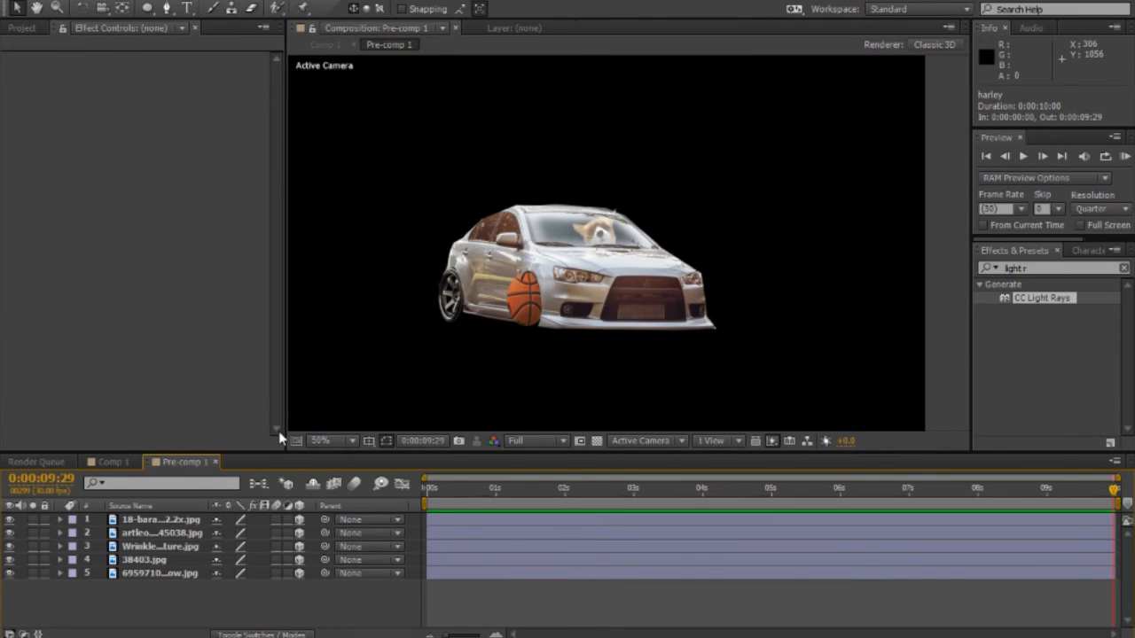
click(150, 535)
scroll(443, 358, up, 1)
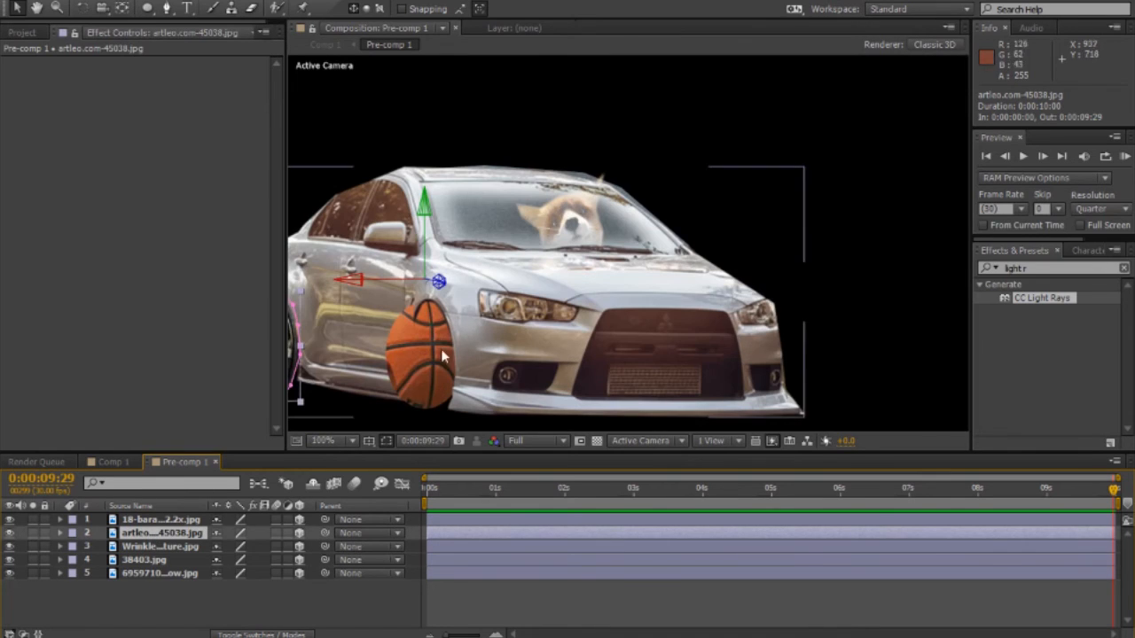
key(space)
drag(519, 280, 663, 222)
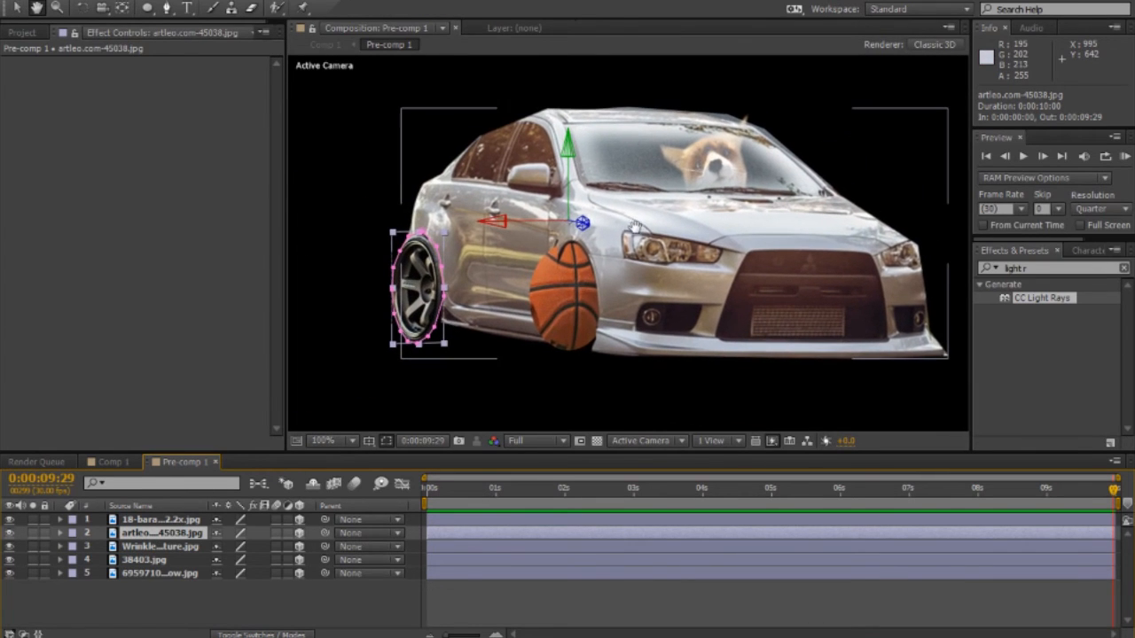
click(162, 548)
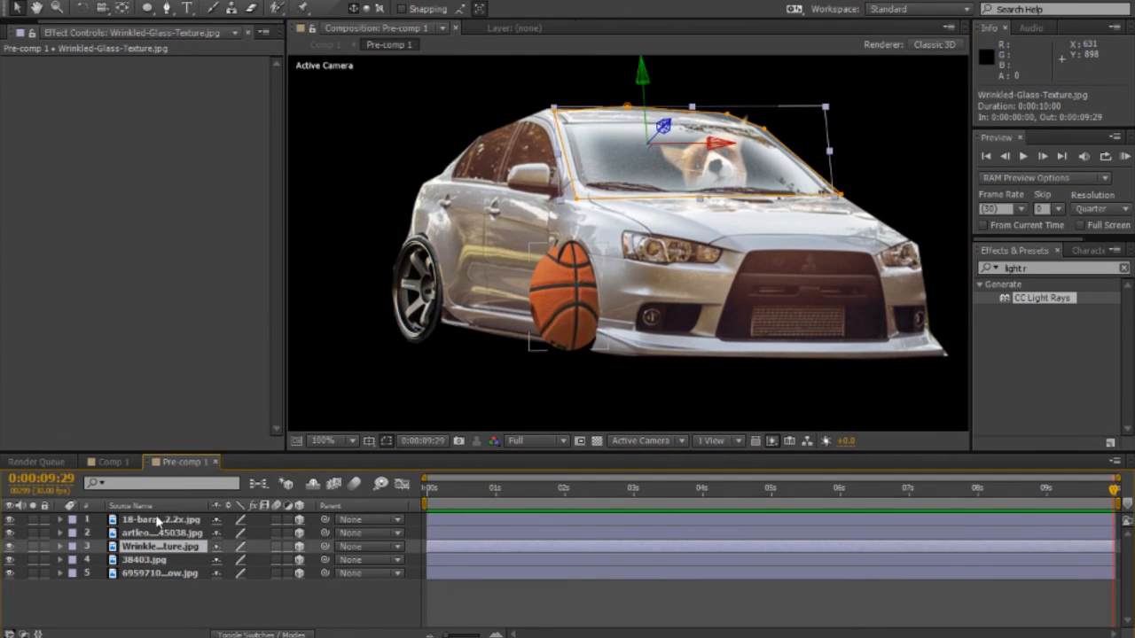
Step: Add the expression time*100 to the Z Rotation of the basketball layer so it spins as the front wheel
click(157, 522)
click(59, 520)
click(76, 546)
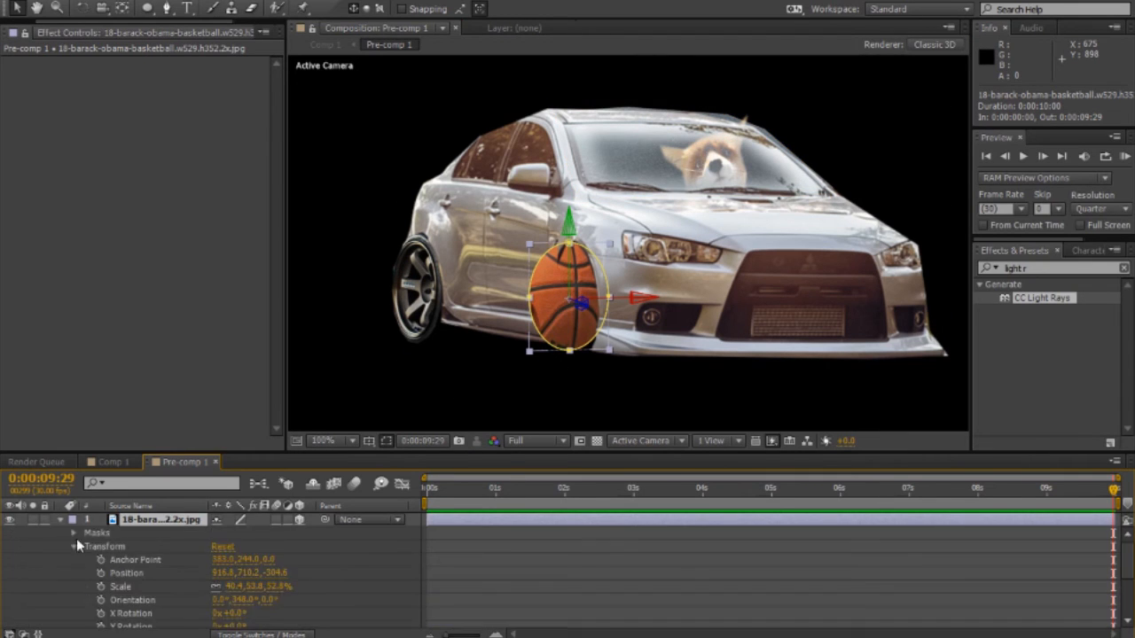
scroll(257, 576, down, 2)
key(Home)
click(101, 573)
key(ctrl+z)
alt+click(102, 572)
text(time*100)
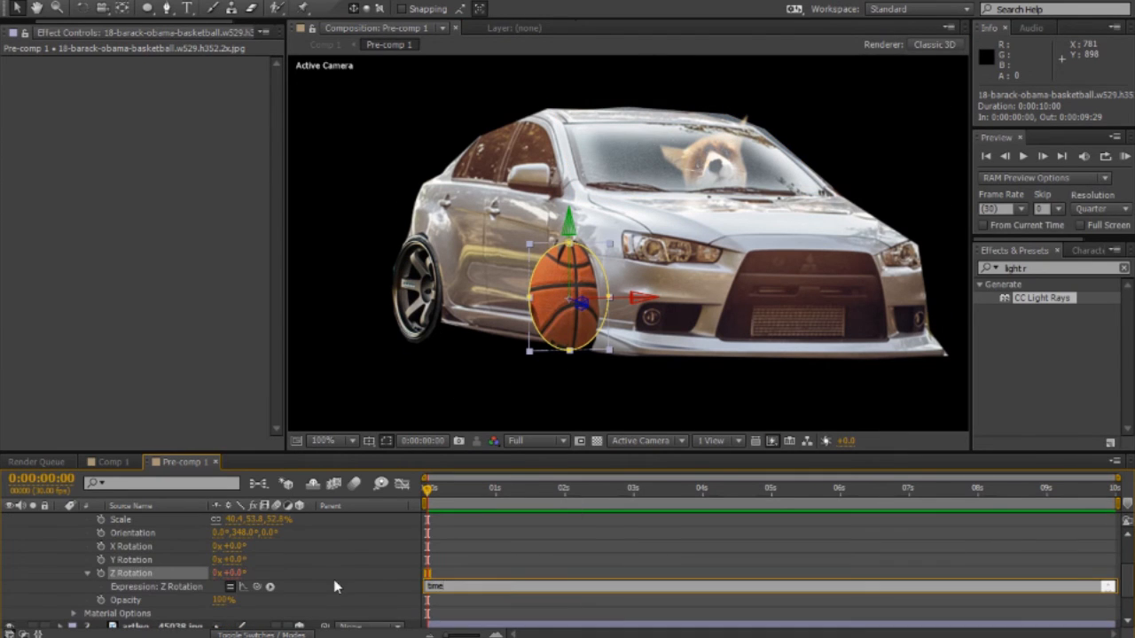
mouse_move(428, 487)
mouse_down()
mouse_move(513, 484)
mouse_move(426, 493)
mouse_up()
Step: Add the expression time*100 to the Z Rotation of the artleo.com-45038.jpg rear wheel layer
scroll(59, 532, up, 2)
click(60, 520)
click(162, 533)
key(r)
alt+click(101, 586)
text(time*100)
click(418, 292)
Step: Centre the rear wheel layer's anchor point on the wheel, move it back into the rear arch and check its spin
key(a)
drag(221, 546, 319, 546)
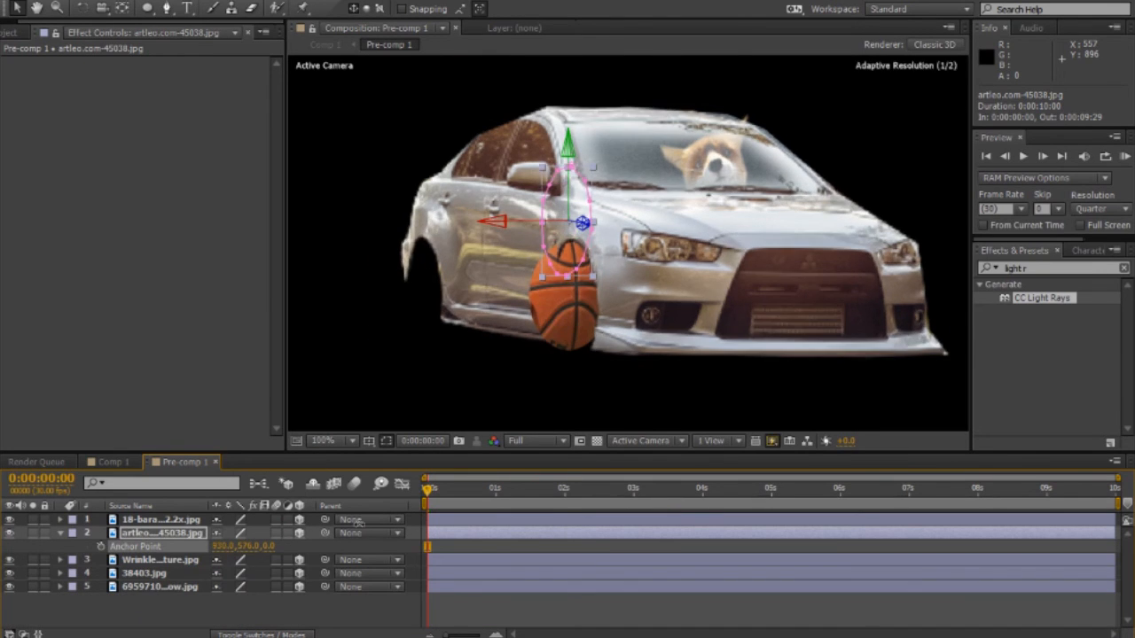
drag(562, 150, 561, 217)
drag(497, 290, 360, 288)
click(436, 372)
drag(429, 490, 911, 491)
Step: Return to Comp 1 and examine the car with its spinning wheels at several points in the animation
click(113, 462)
drag(545, 490, 1050, 504)
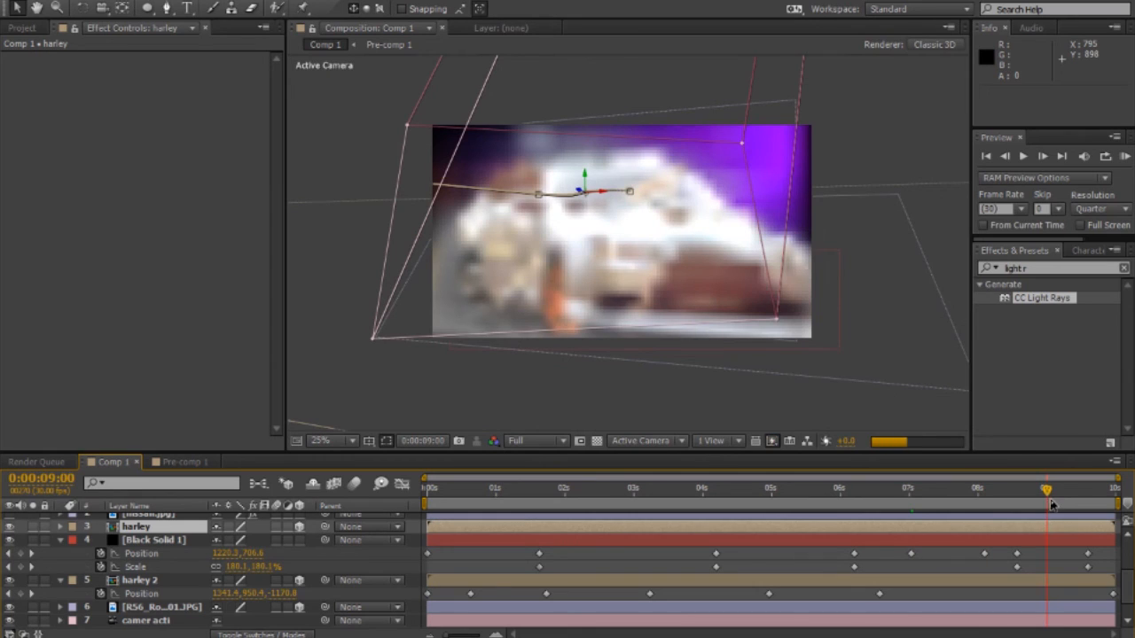
click(1087, 492)
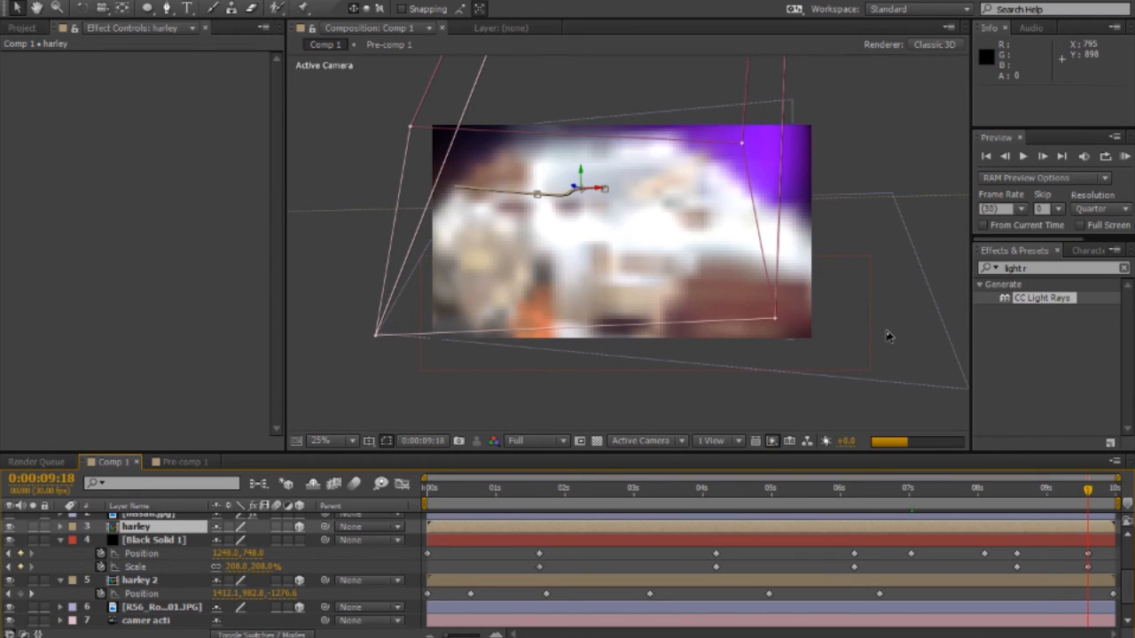
key(period)
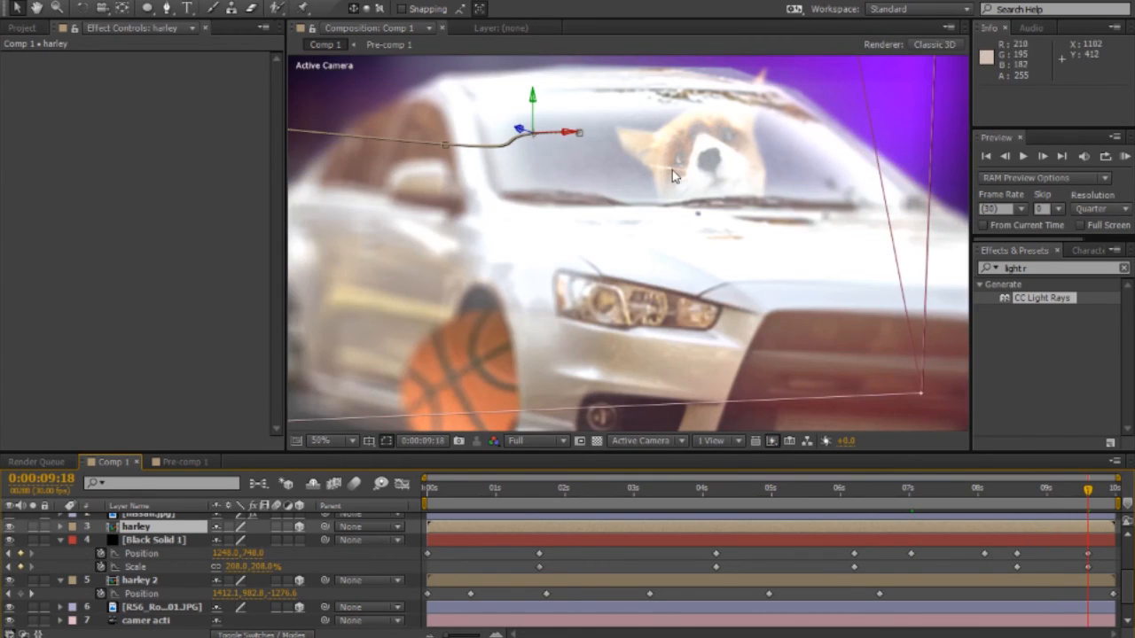
key(comma)
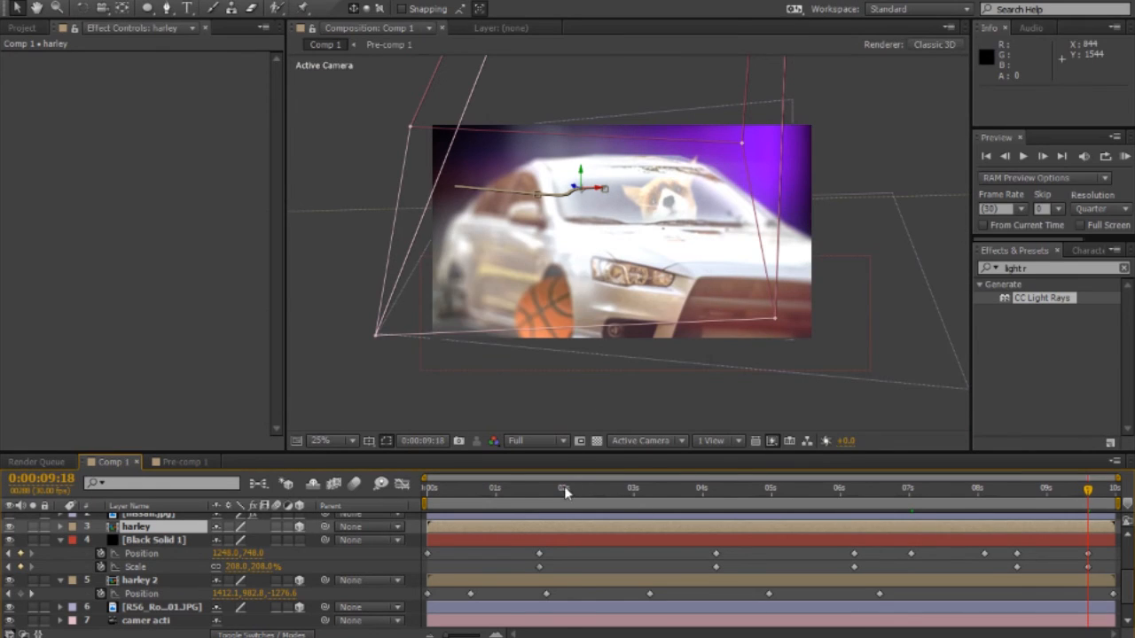
drag(565, 492, 592, 492)
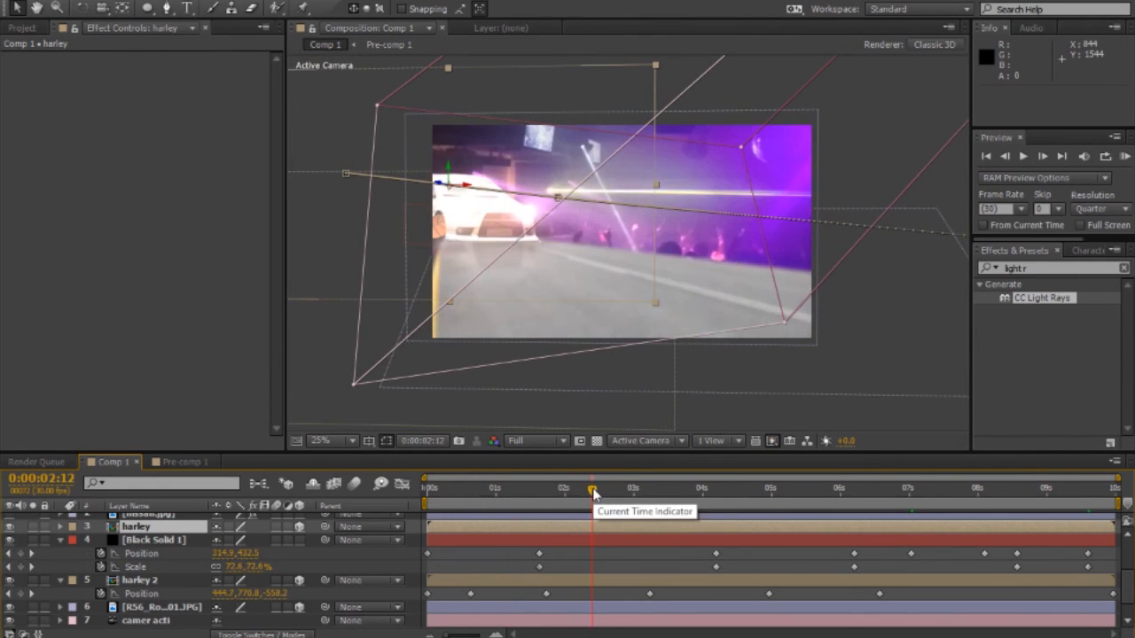
drag(592, 492, 705, 488)
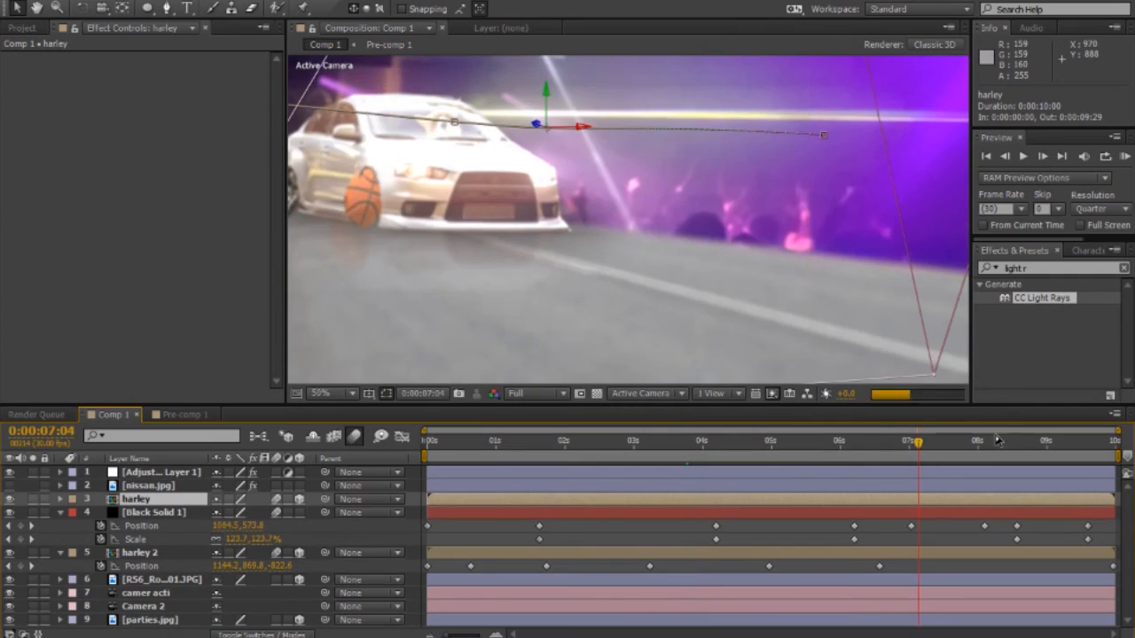
Step: Save the project, deselect the harley layer and enlarge the timeline area to fit all layers
key(comma)
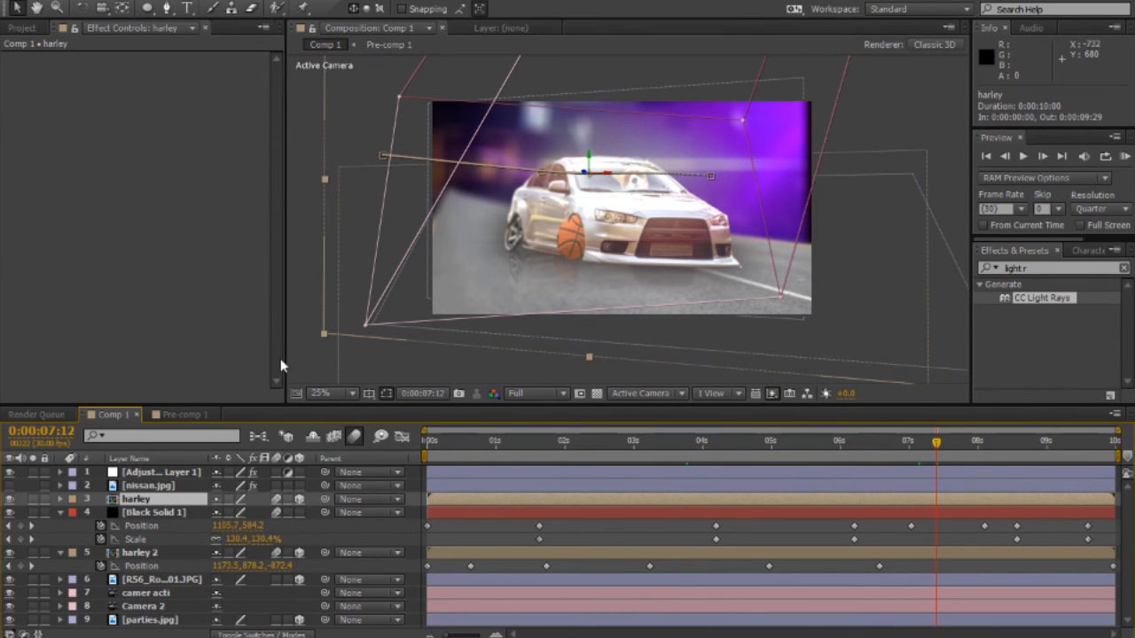
key(ctrl+s)
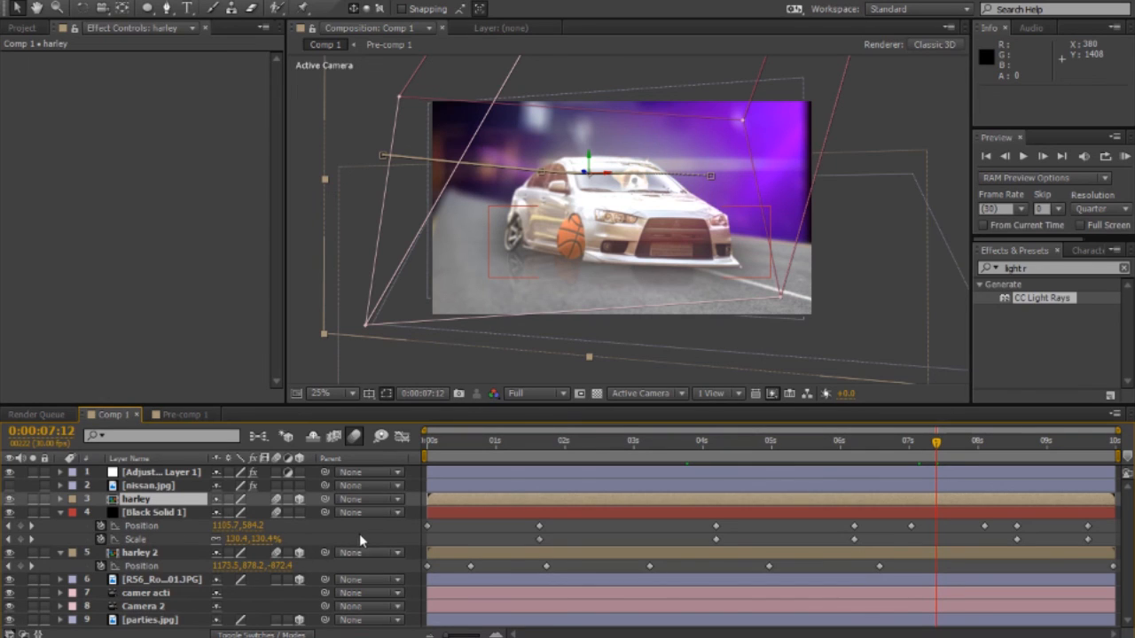
click(391, 405)
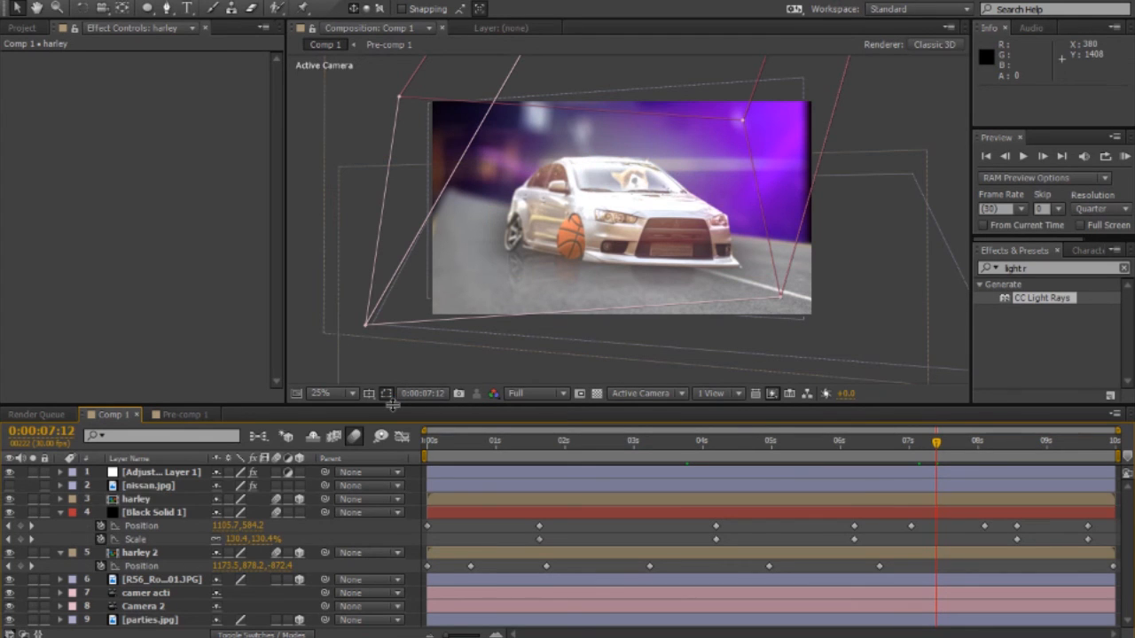
drag(391, 404, 372, 325)
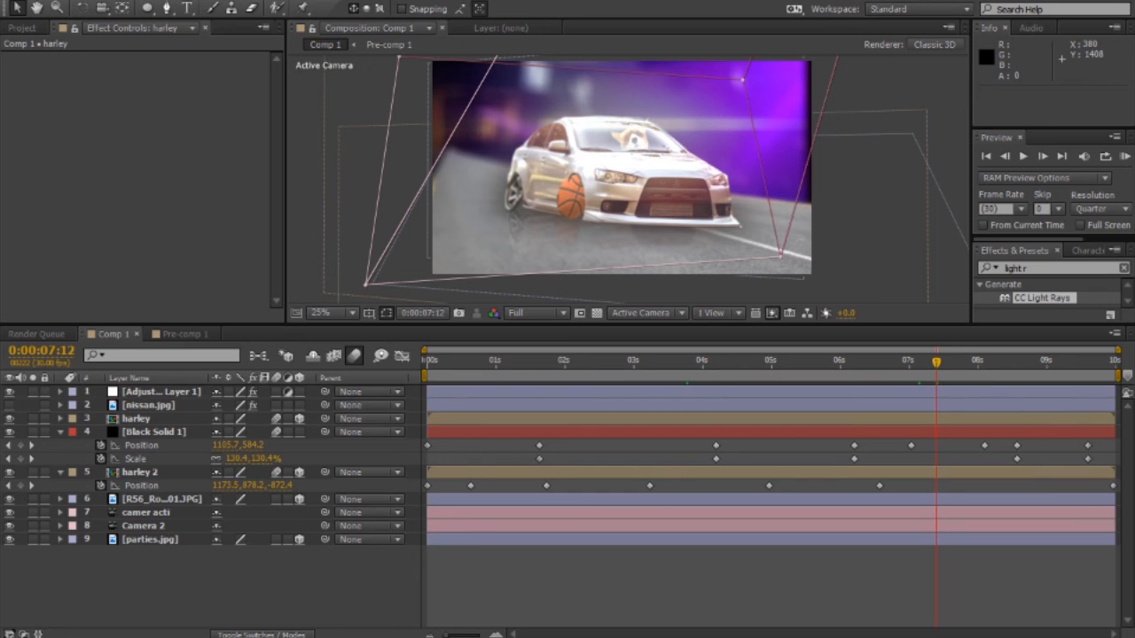
Step: Import the hot cocoa WAV file and add it to Comp 1 as the lowest layer
drag(1134, 297, 223, 608)
drag(219, 597, 155, 592)
drag(56, 259, 147, 571)
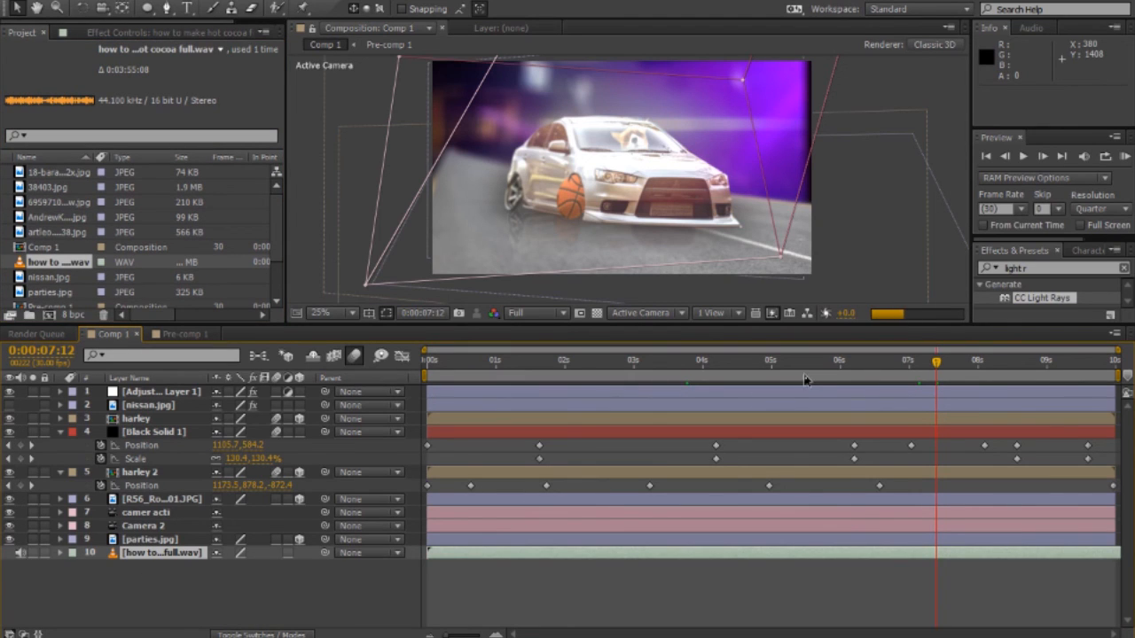
Step: Display the audio layer's waveform and check the animation against it from about 1 to 7 seconds
click(60, 554)
click(73, 566)
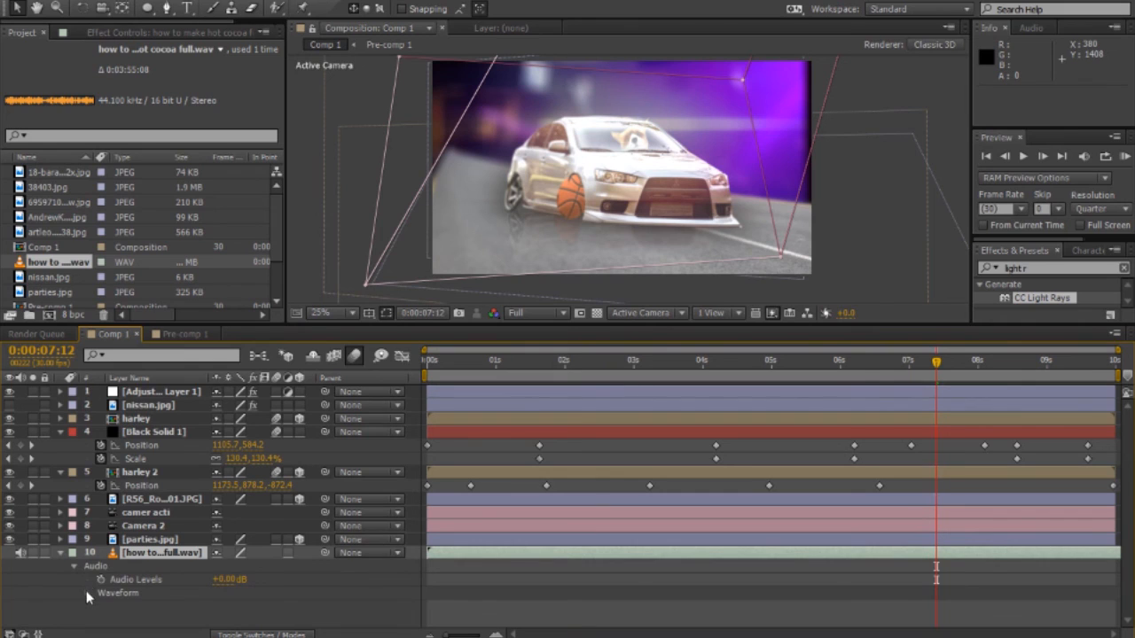
click(87, 592)
scroll(266, 550, down, 1)
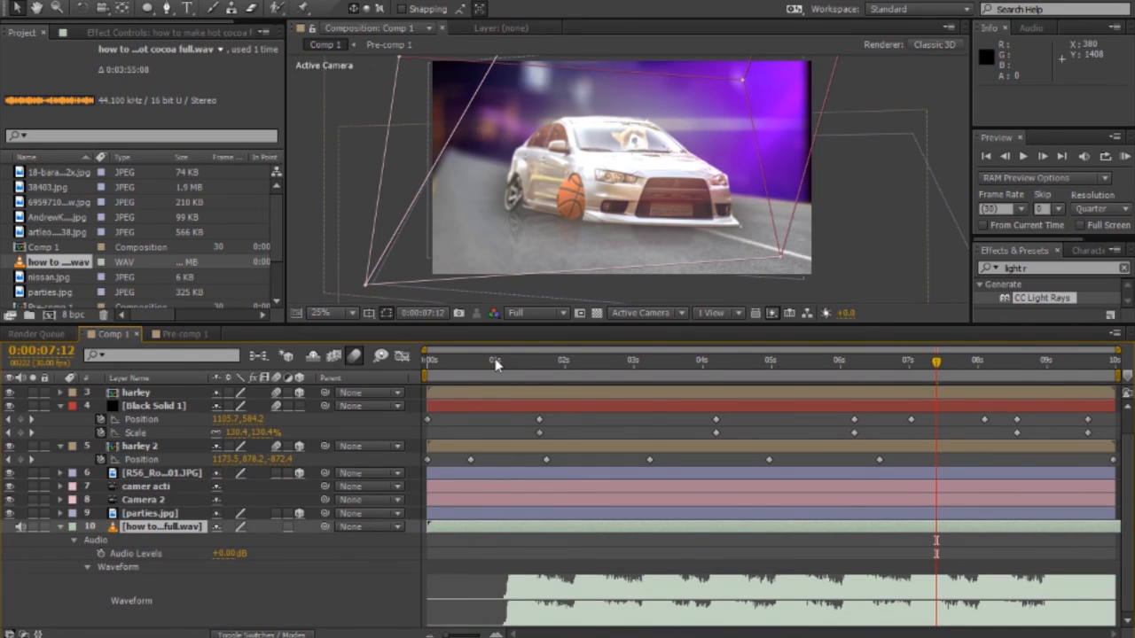
drag(497, 364, 525, 364)
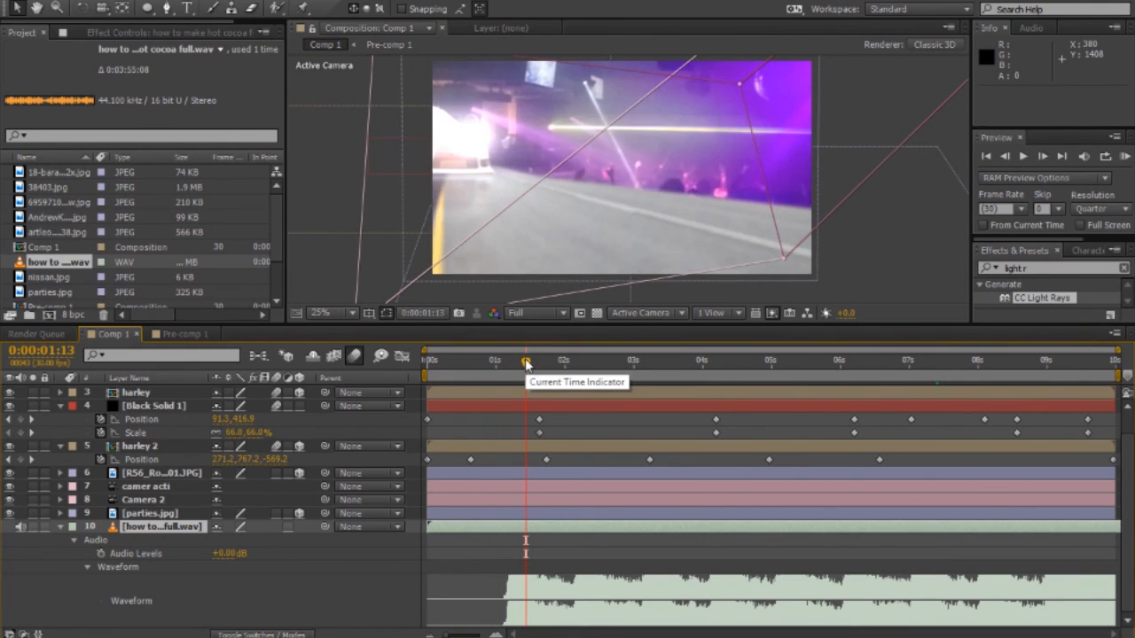
drag(525, 365, 671, 365)
drag(594, 392, 525, 391)
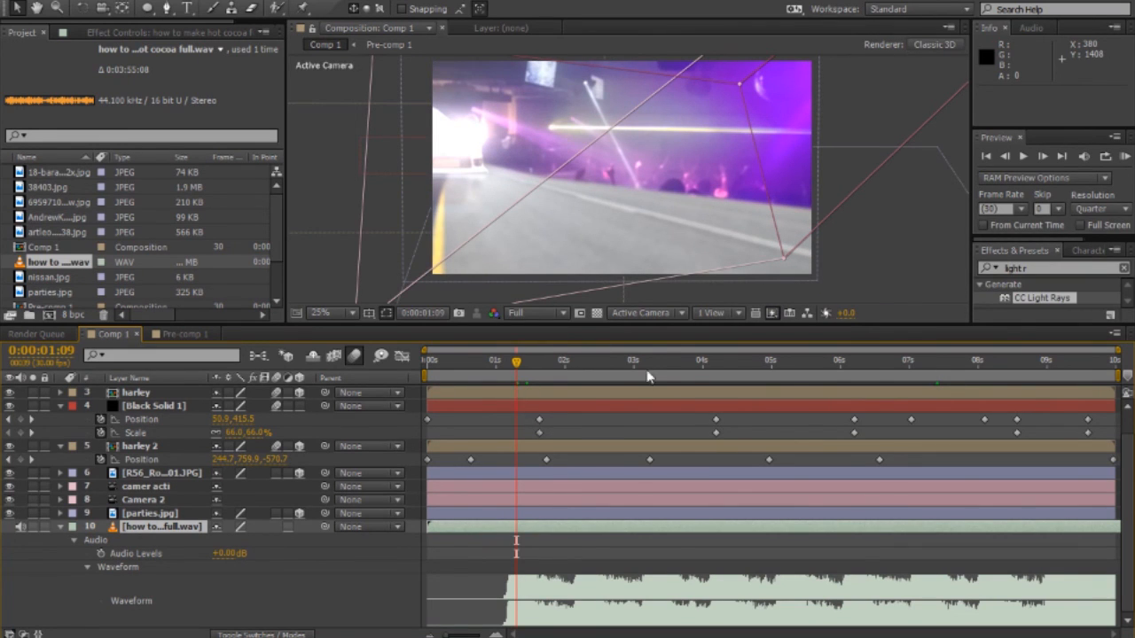
drag(651, 379, 921, 366)
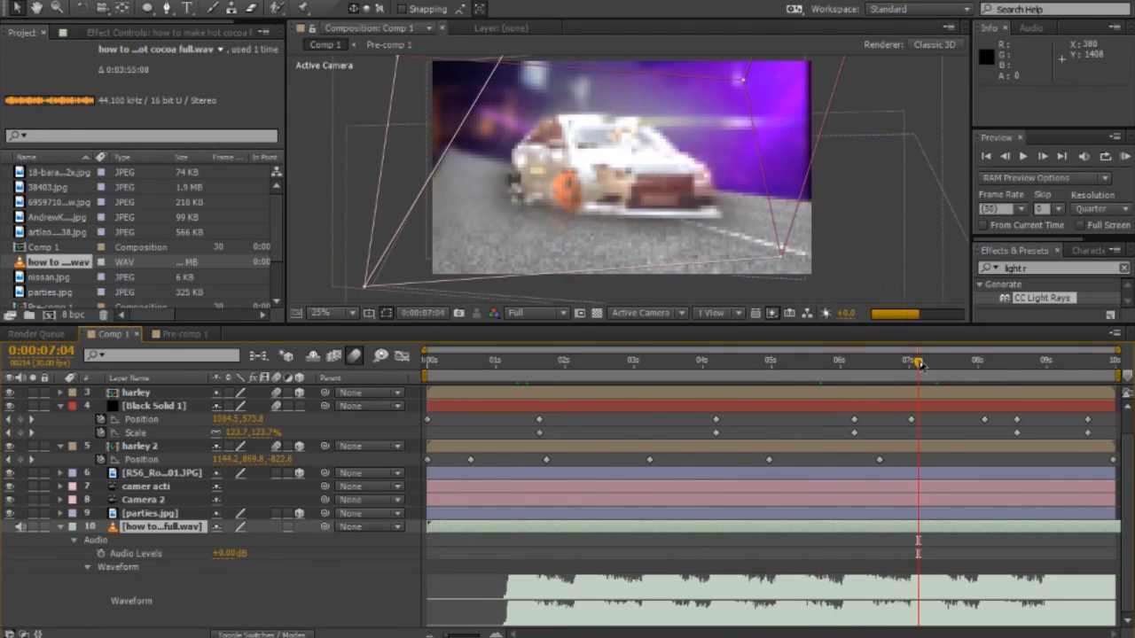